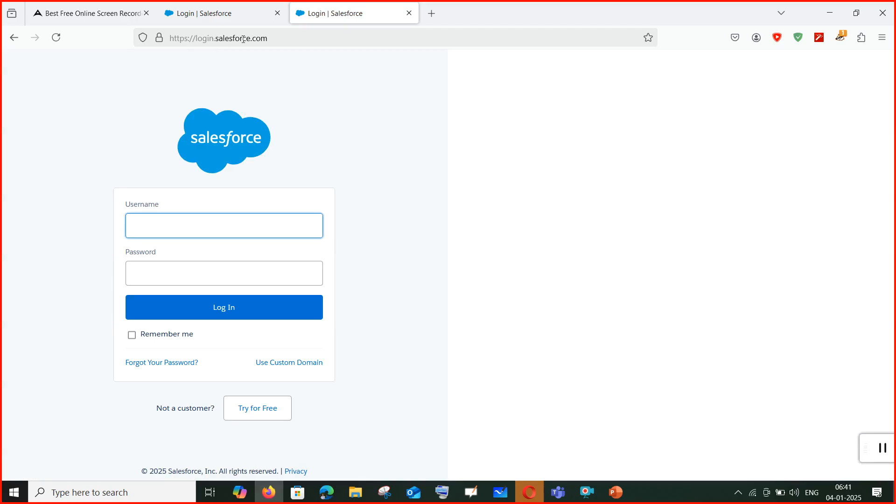
# Load developer.salesforce.com/signup and put the cursor in the First Name field.
pyautogui.write('https://developer.salesforce.com/signup')
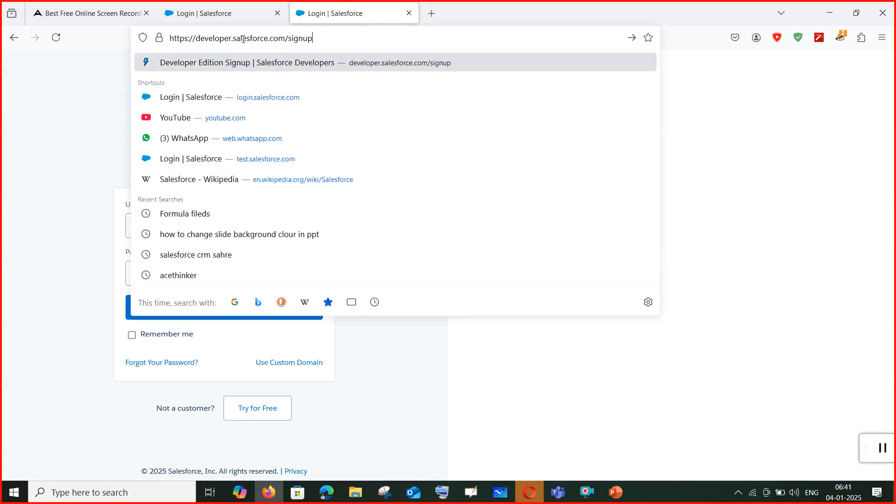
pyautogui.press('Return')
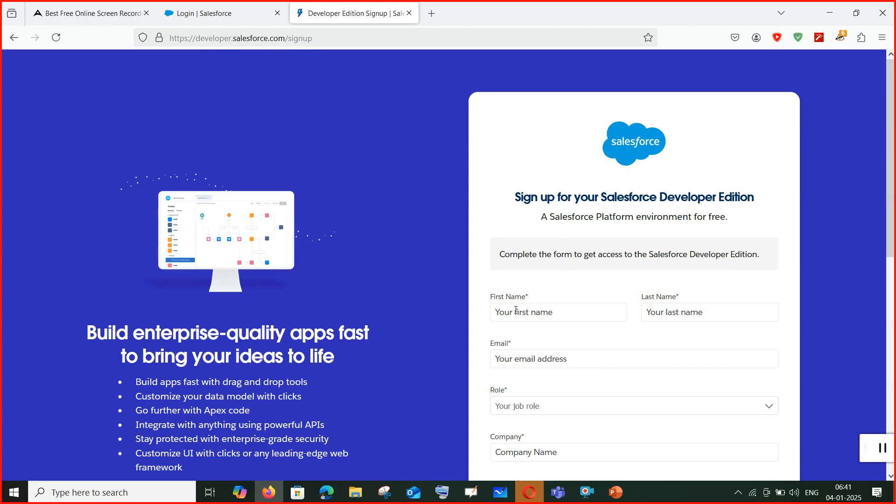
pyautogui.scroll(-2, 565, 283)
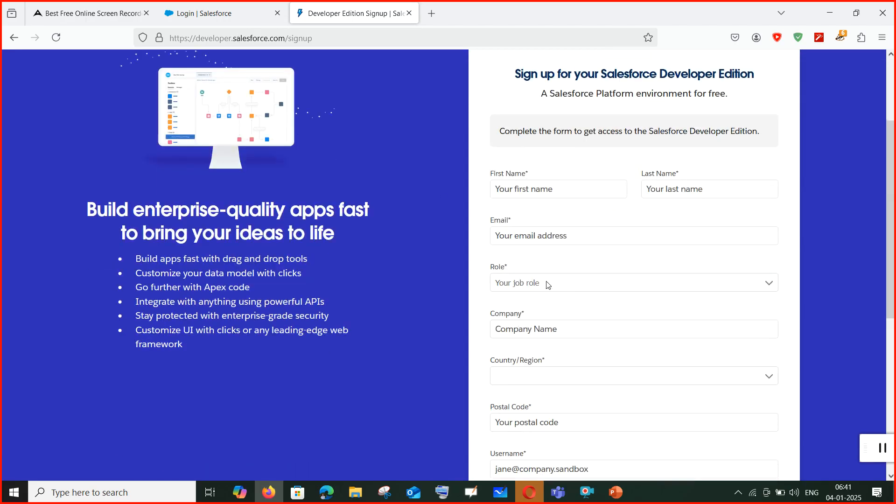
pyautogui.scroll(2, 548, 285)
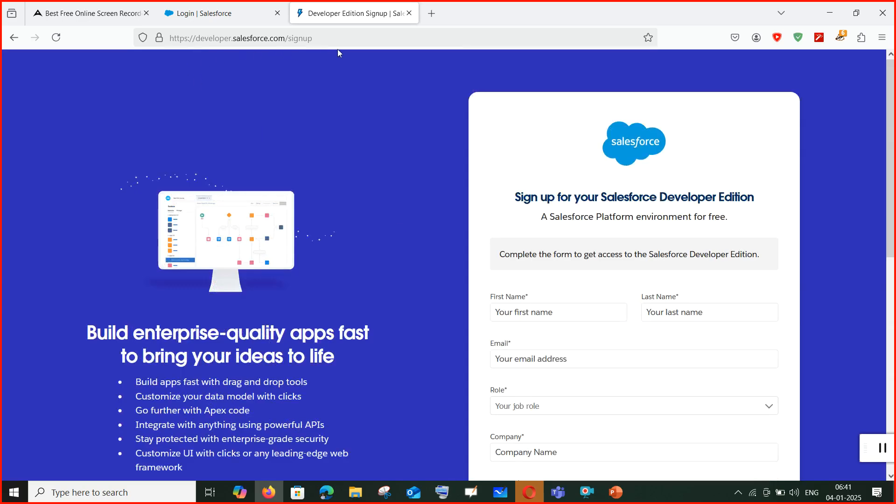
pyautogui.click(547, 313)
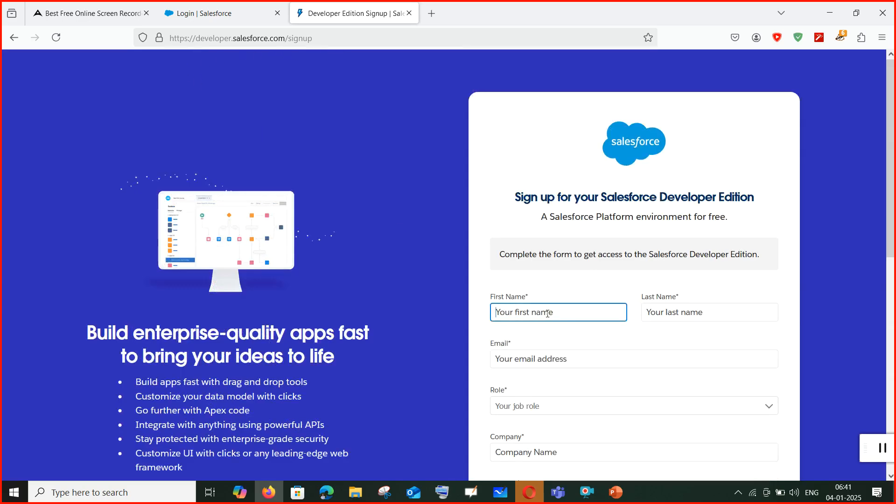
# Enter the first name, last name and e-mail address on the signup form.
pyautogui.write('Hanshith')
pyautogui.click(710, 308)
pyautogui.write('Te')
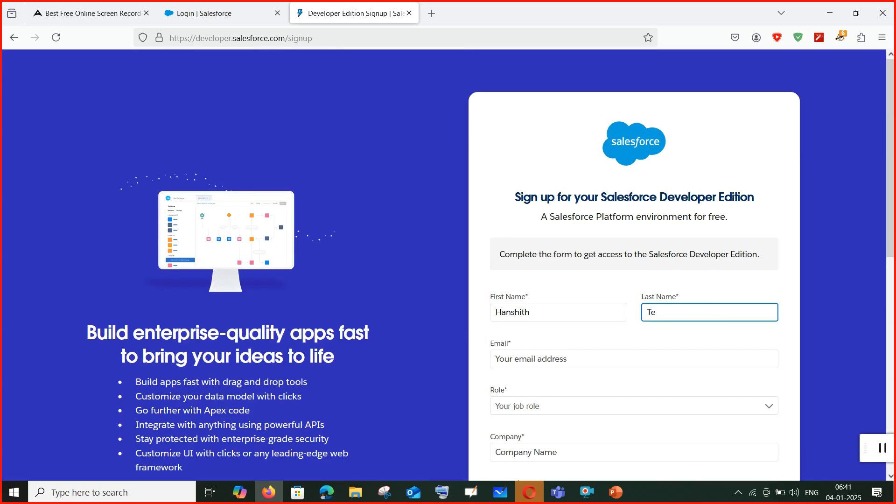
pyautogui.write('chnologies')
pyautogui.click(629, 361)
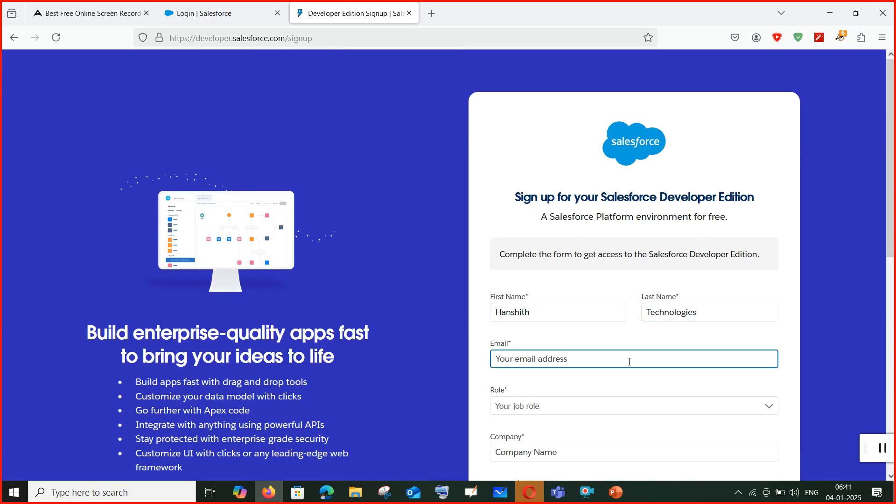
# Choose Administrator as the role and enter 'Hansith Technologies' as the company.
pyautogui.click(507, 409)
pyautogui.click(513, 409)
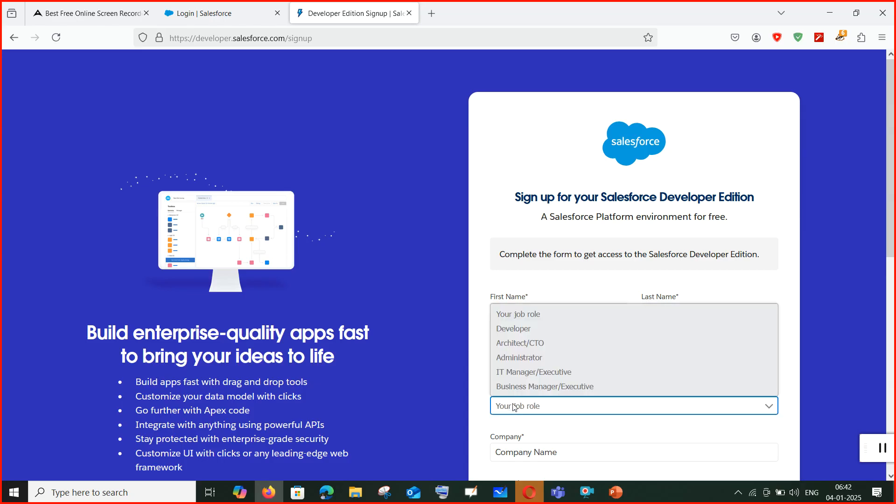
pyautogui.click(528, 359)
pyautogui.scroll(-3, 533, 355)
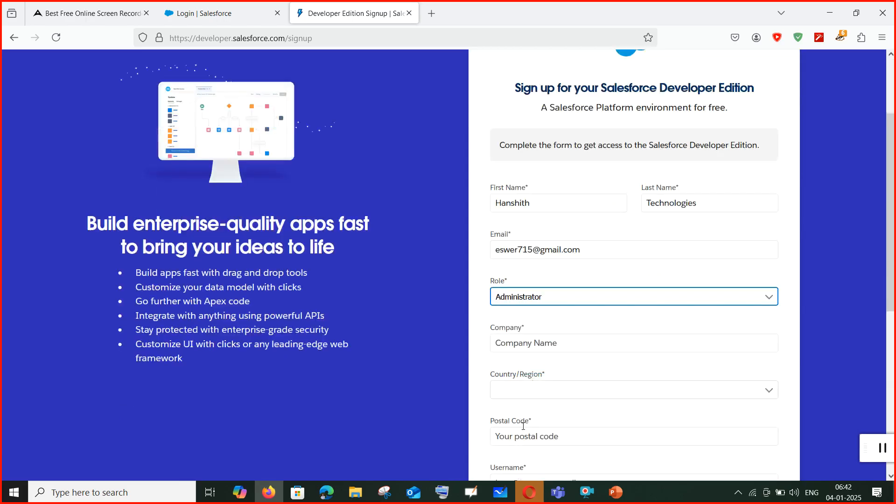
pyautogui.click(539, 330)
pyautogui.write('H')
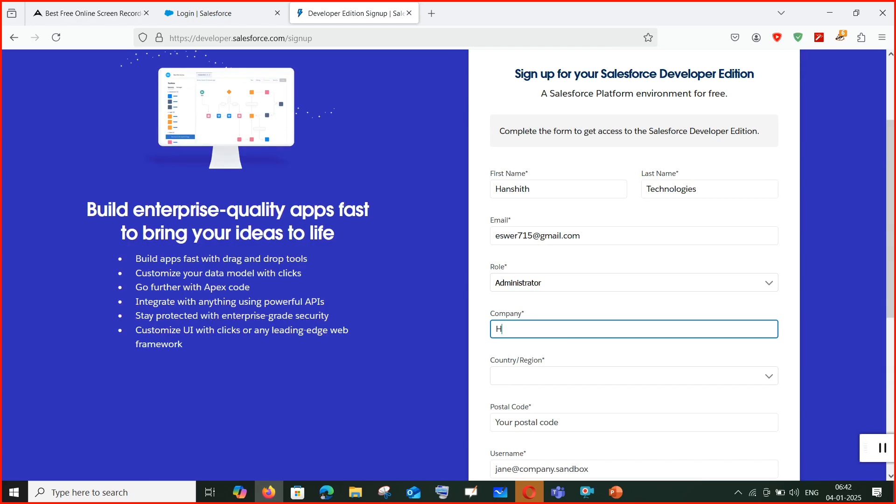
pyautogui.write('ansith Technologies')
# Set the country to India and the state to Andhra Pradesh, and enter a postal code.
pyautogui.click(535, 375)
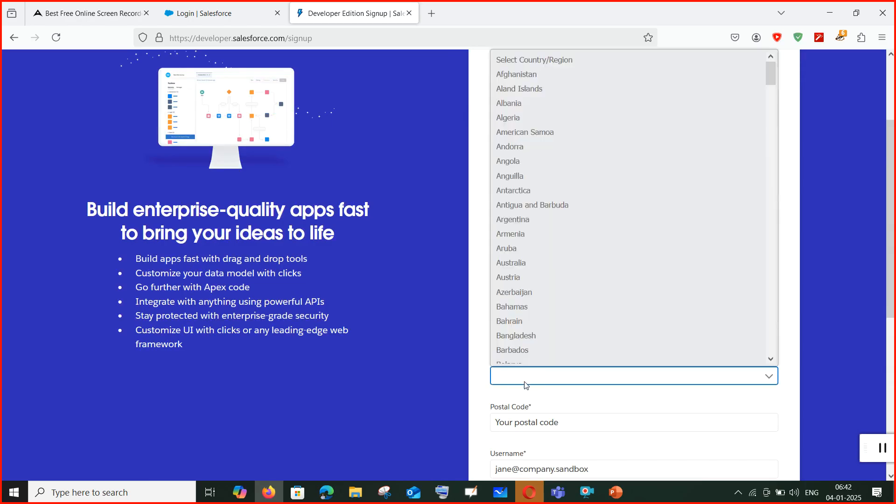
pyautogui.press('i')
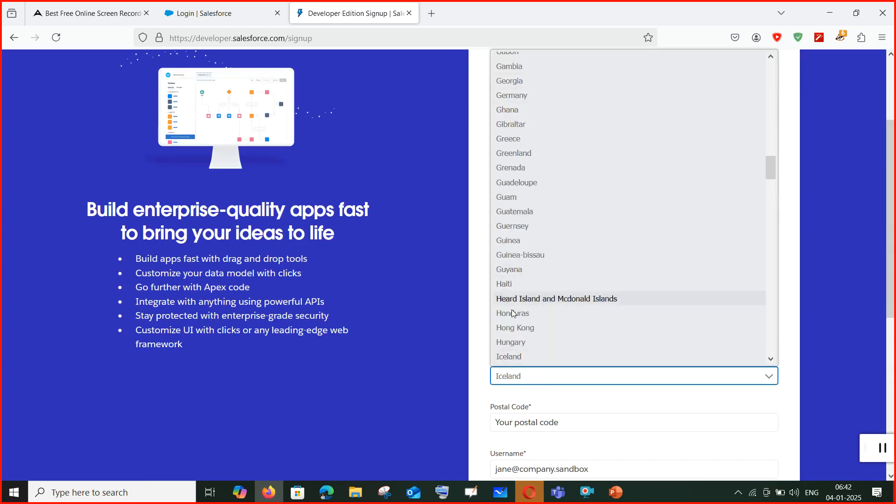
pyautogui.scroll(-2, 527, 339)
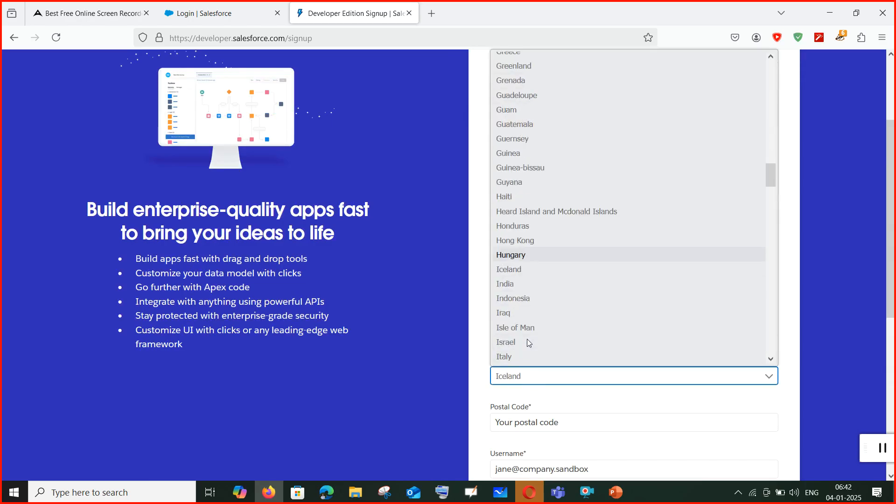
pyautogui.click(525, 283)
pyautogui.scroll(-3, 566, 436)
pyautogui.click(560, 307)
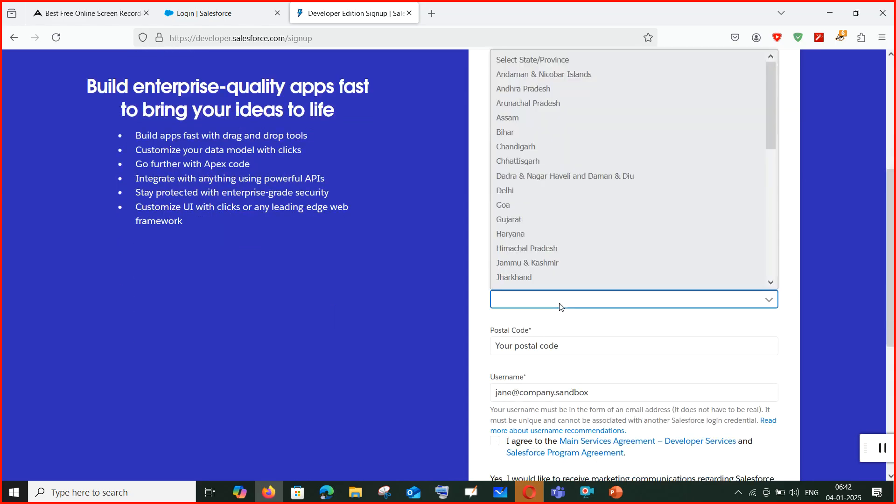
pyautogui.click(522, 90)
pyautogui.press('Tab')
pyautogui.write('5230105')
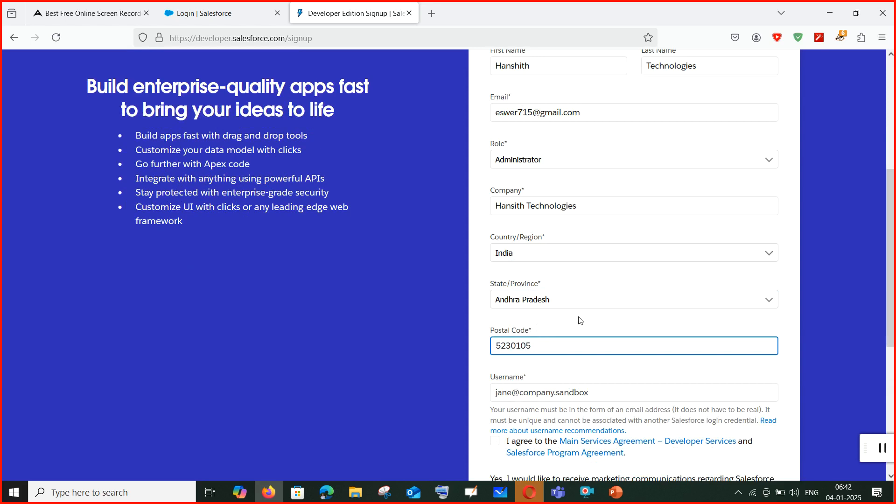
pyautogui.scroll(-4, 580, 320)
# Enter a unique salesforce.com username, accept the services agreement and submit the signup.
pyautogui.click(601, 211)
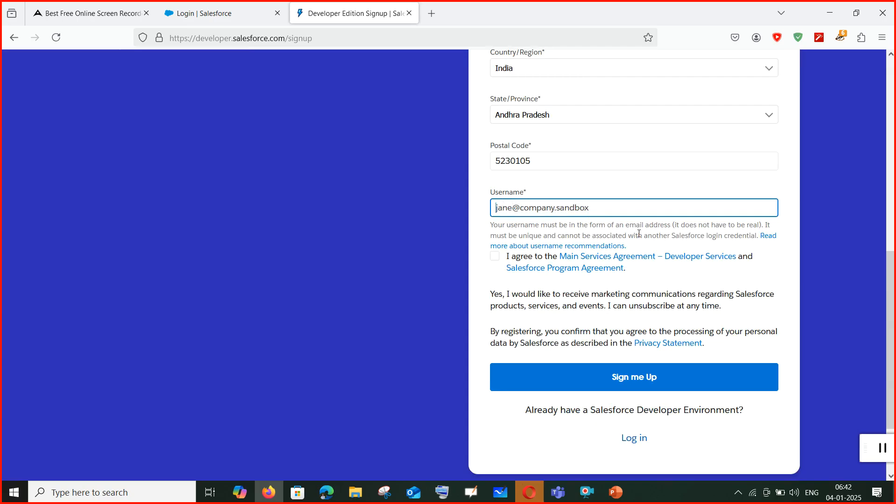
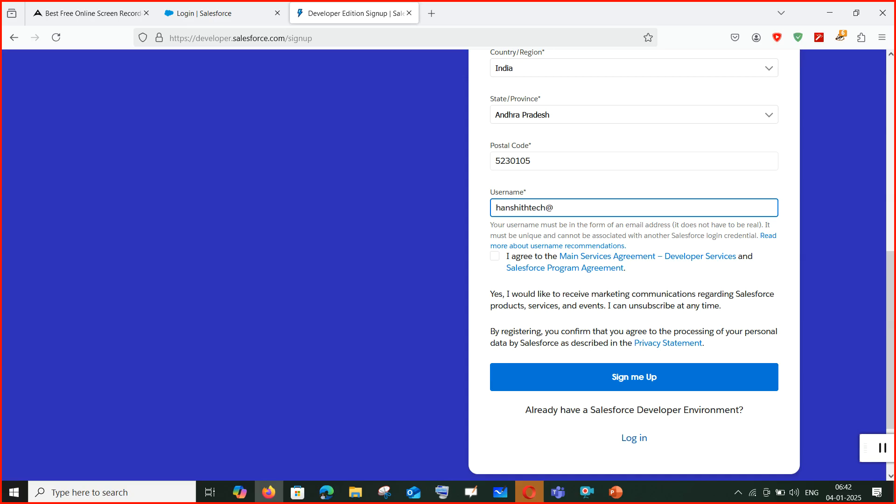
pyautogui.click(547, 208)
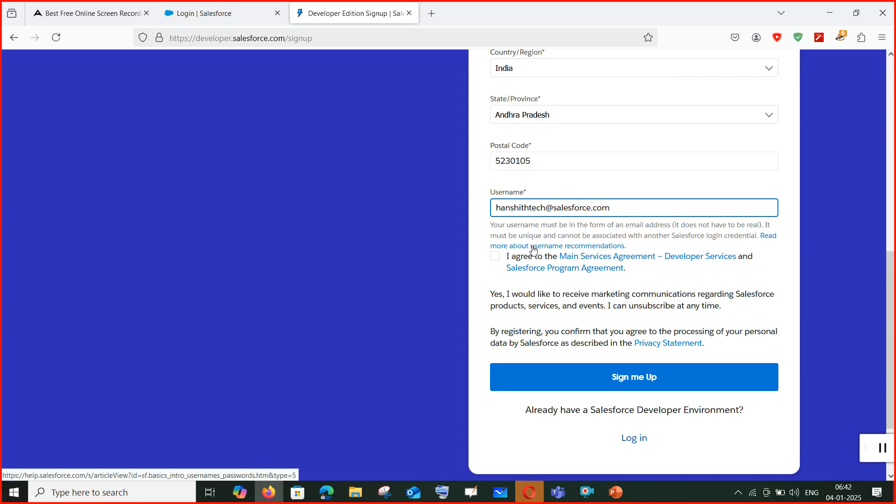
pyautogui.write('nologies1')
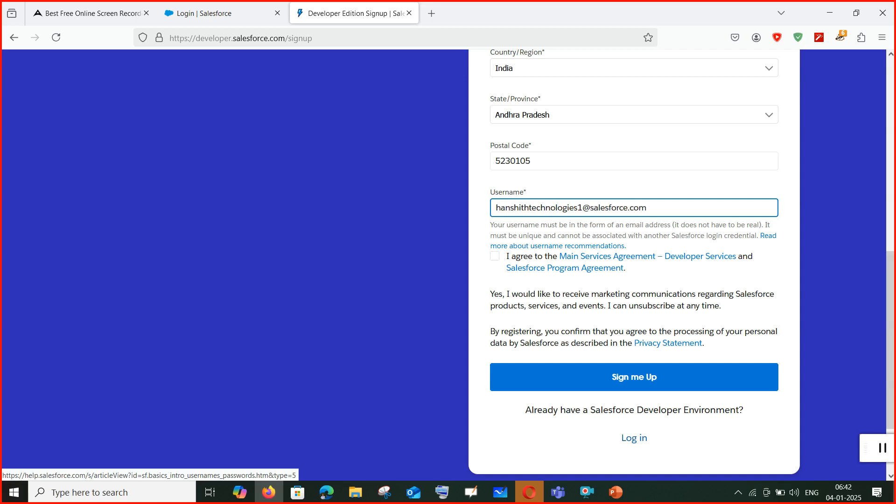
pyautogui.click(494, 256)
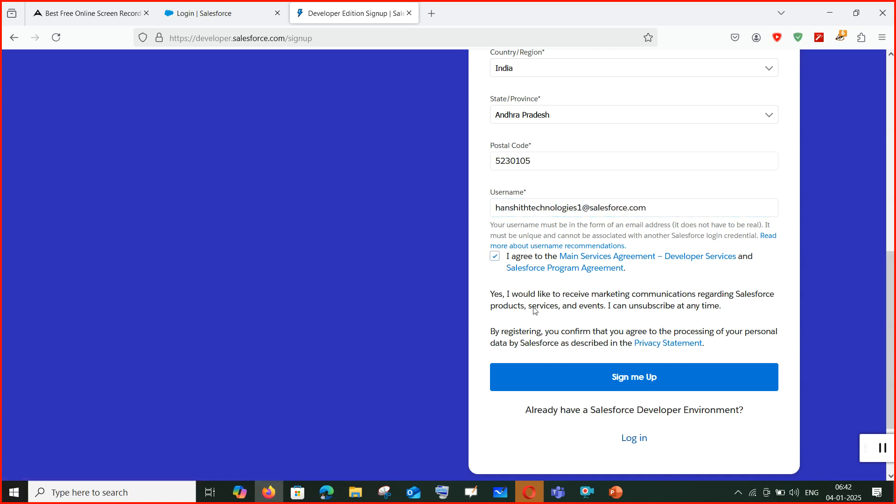
pyautogui.click(666, 380)
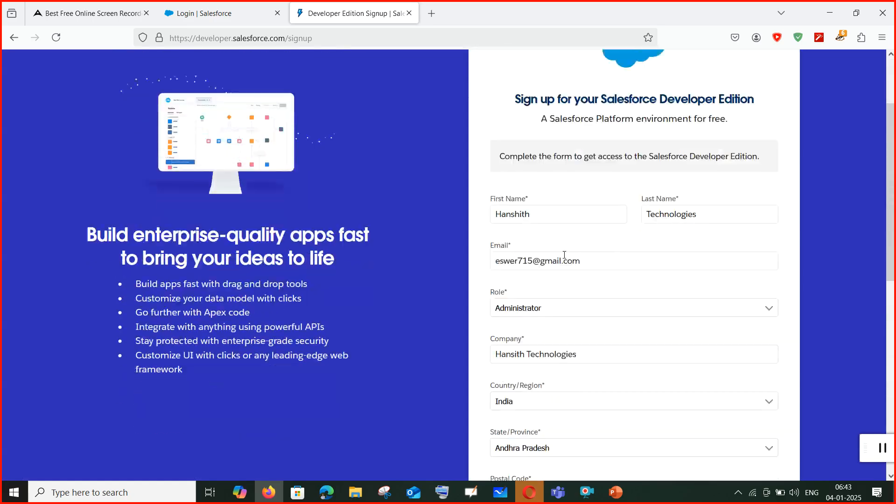
# Scroll down the submitted signup form while the verification page loads.
pyautogui.scroll(-1, 565, 255)
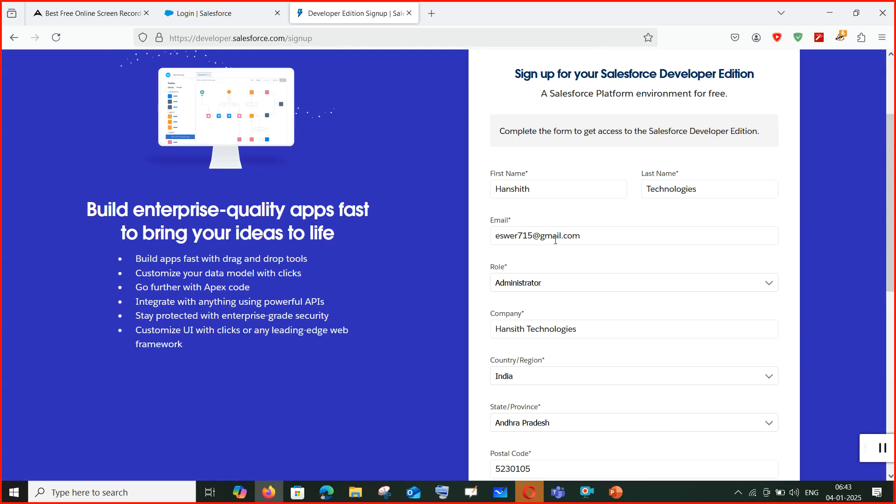
pyautogui.scroll(-2, 578, 292)
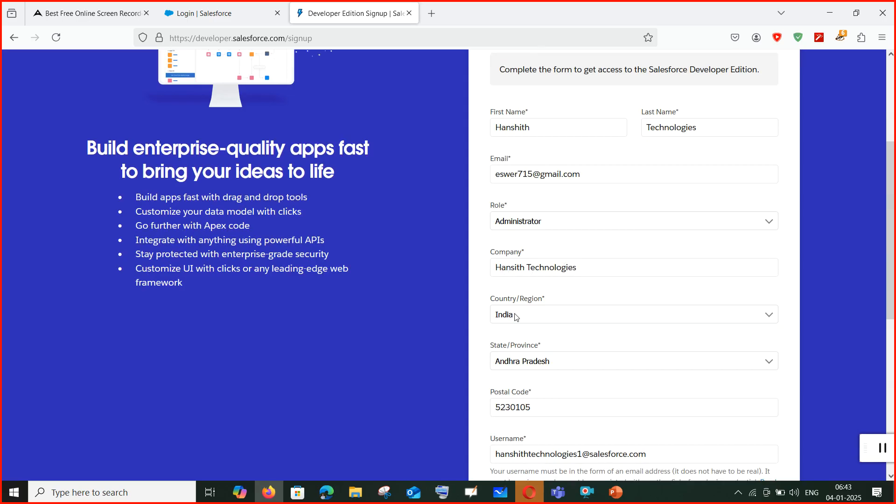
pyautogui.scroll(-3, 516, 314)
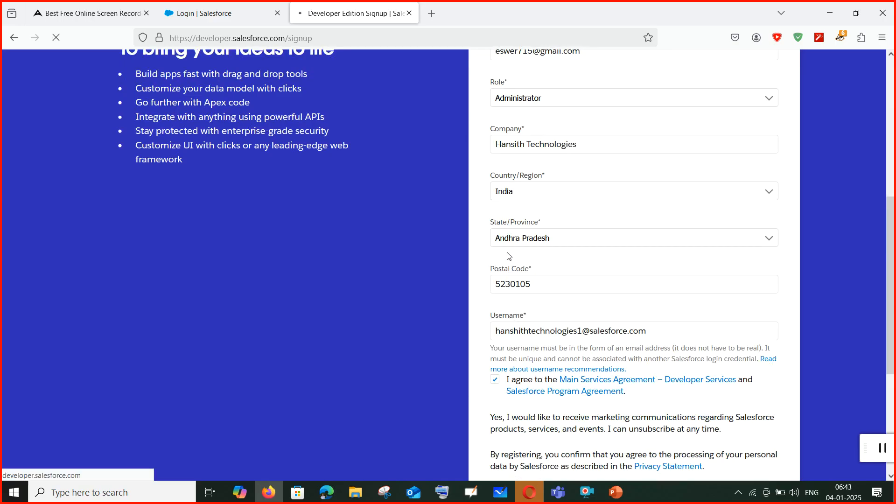
pyautogui.scroll(-3, 556, 286)
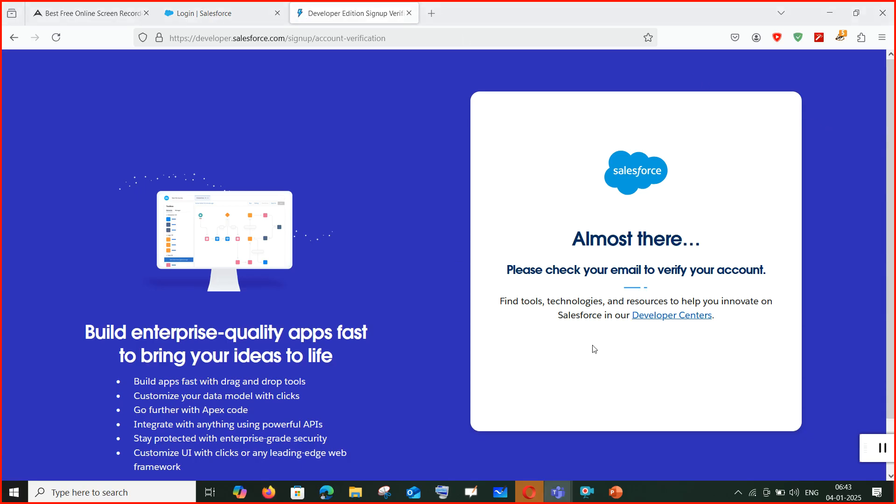
# Search 'gmail' in a new tab, open the Gmail inbox, then return to the signup tab.
pyautogui.click(431, 13)
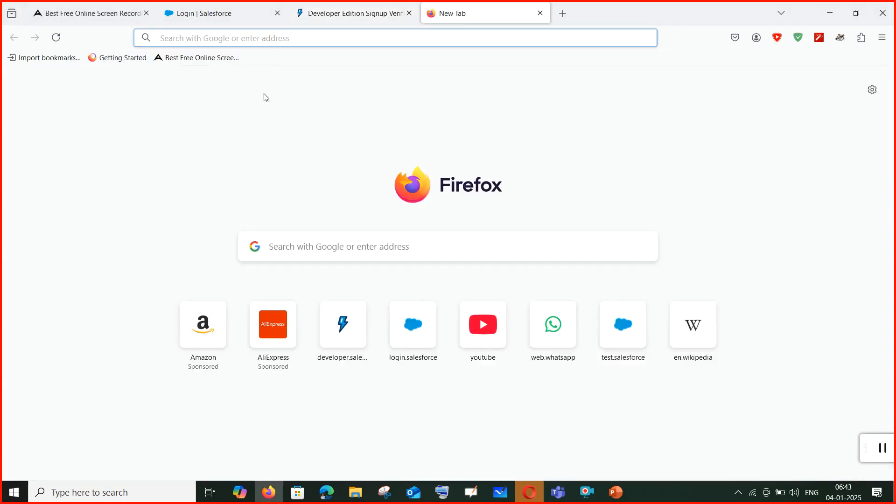
pyautogui.write('gmail')
pyautogui.press('Return')
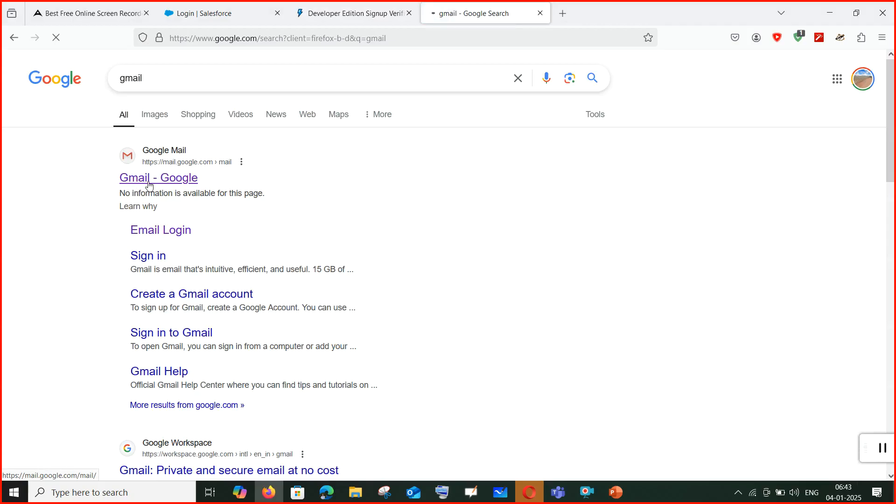
pyautogui.click(148, 184)
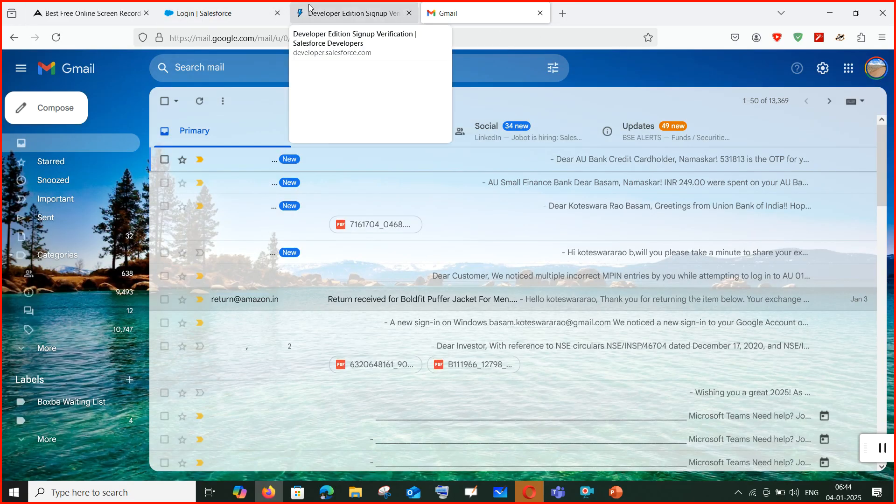
pyautogui.click(335, 11)
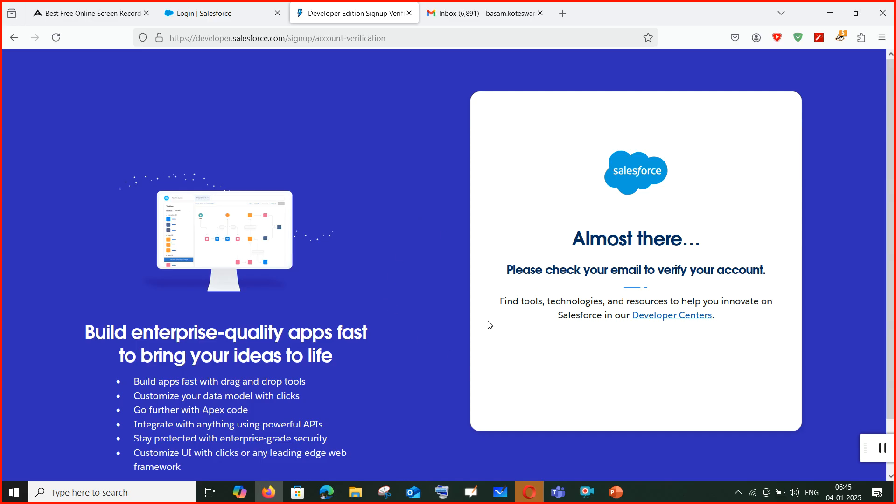
# Reload the /signup form and enter the first name, last name and a Gmail address.
pyautogui.moveTo(313, 41); pyautogui.dragTo(447, 51)
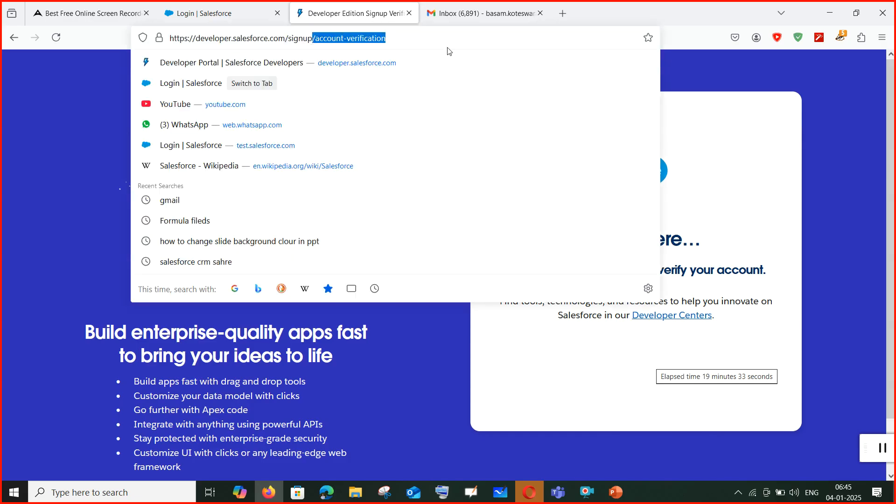
pyautogui.press('BackSpace')
pyautogui.press('Return')
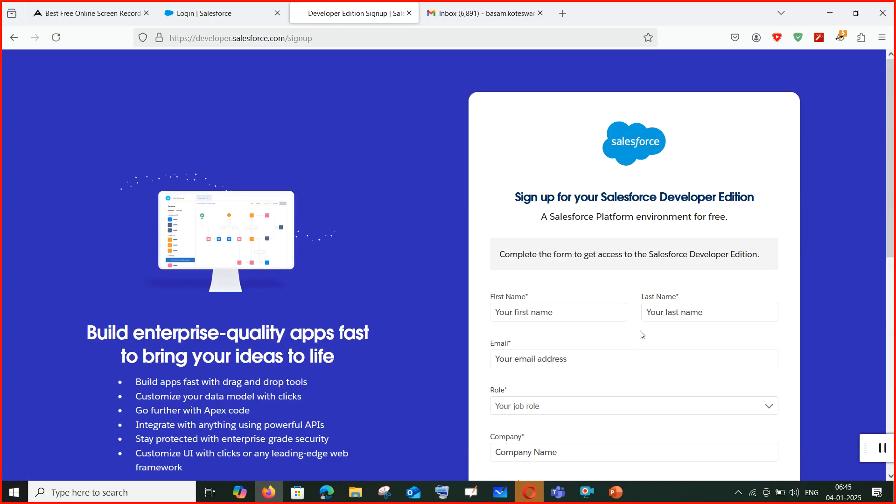
pyautogui.click(599, 320)
pyautogui.write('Hanshith')
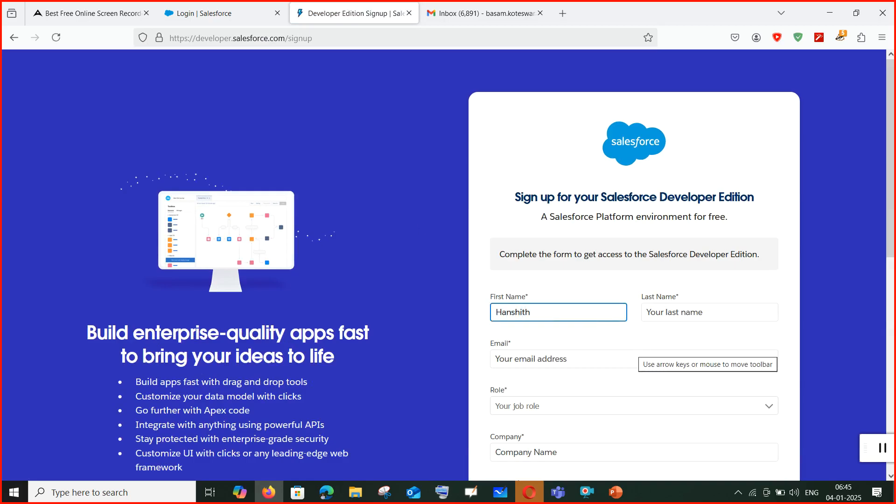
pyautogui.click(712, 309)
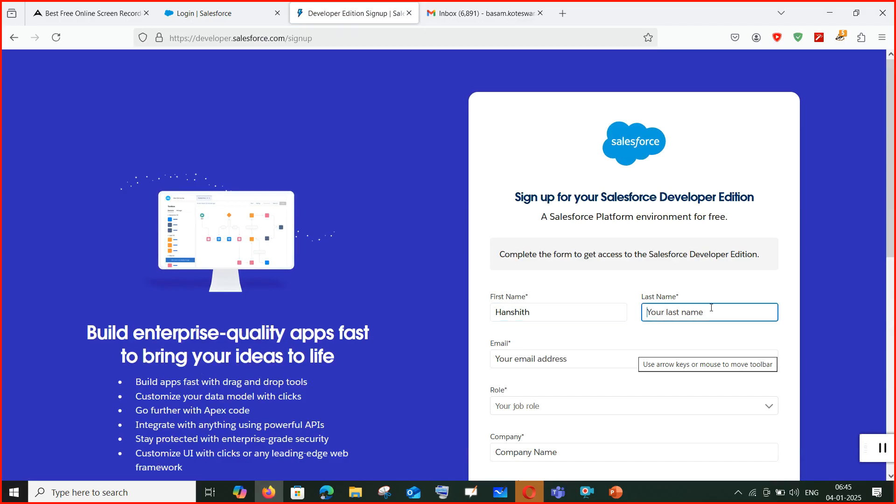
pyautogui.write('Technologies')
pyautogui.click(513, 362)
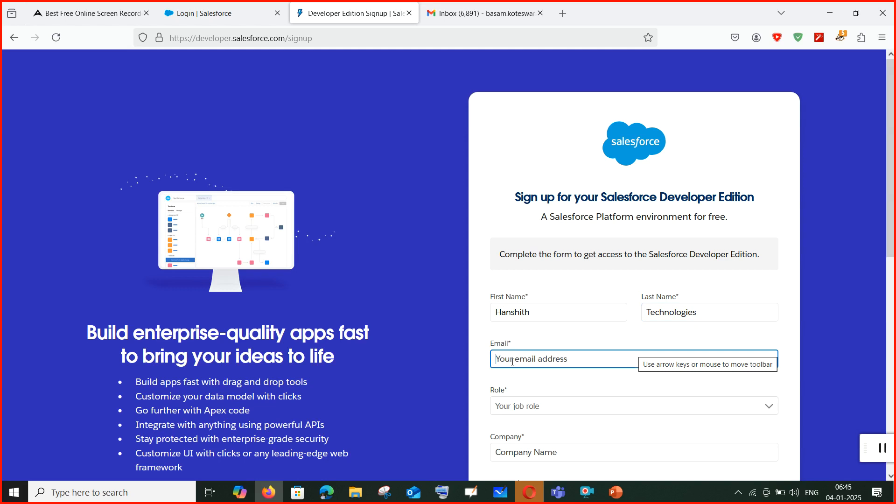
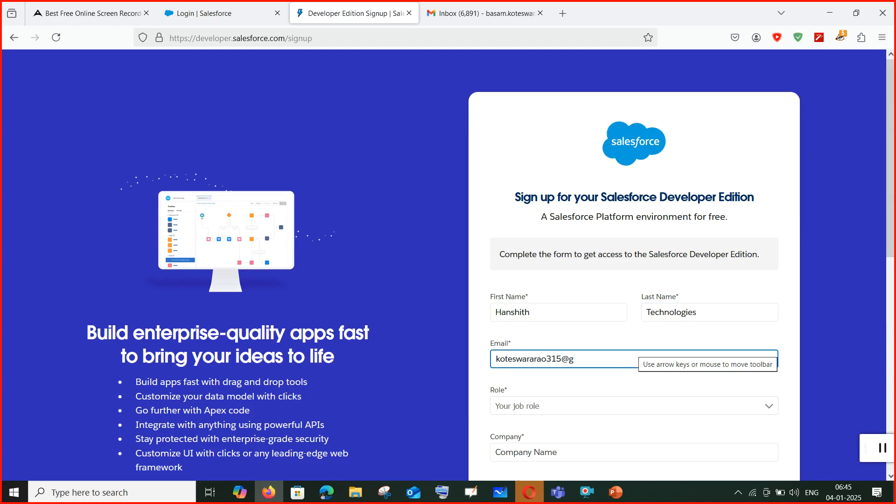
# Choose Administrator as the role and enter 'Hanshith technologies' as the company.
pyautogui.click(509, 412)
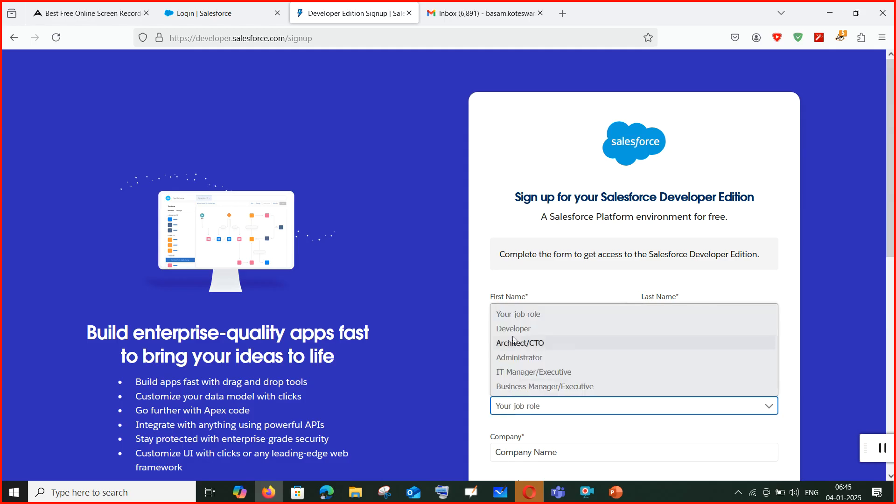
pyautogui.click(515, 358)
pyautogui.scroll(-3, 687, 435)
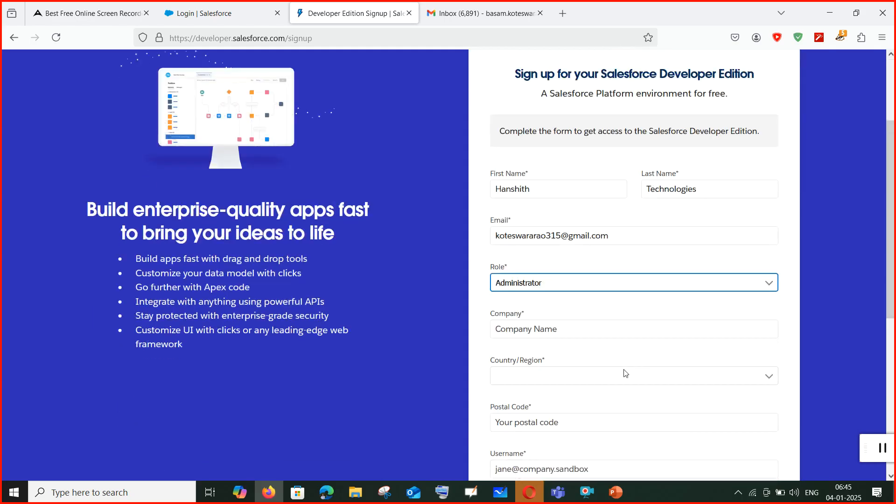
pyautogui.click(561, 329)
pyautogui.write('Hanshitht')
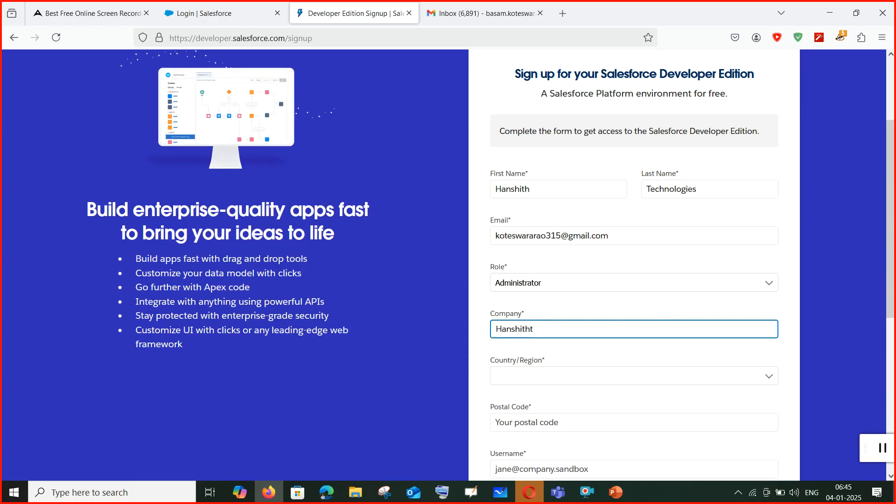
pyautogui.press('BackSpace')
pyautogui.write('technologies')
# Set the country to India, the state to Andhra Pradesh, and enter the postal code.
pyautogui.doubleClick(555, 384)
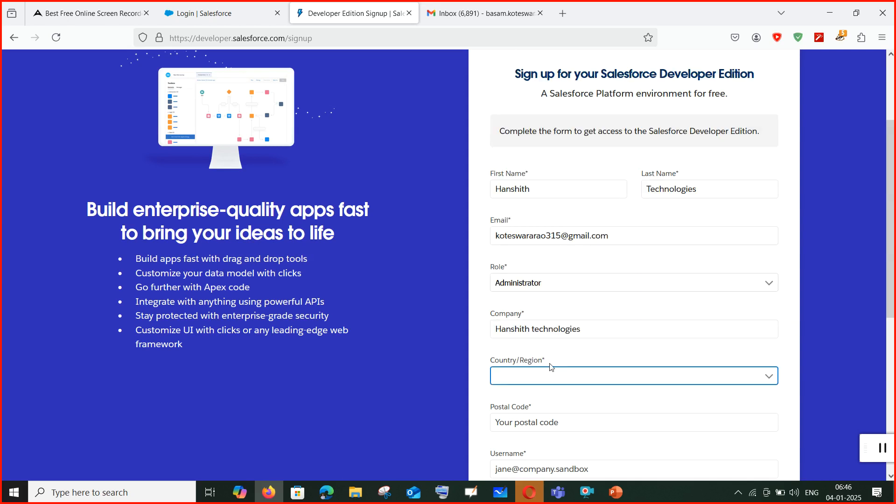
pyautogui.click(552, 381)
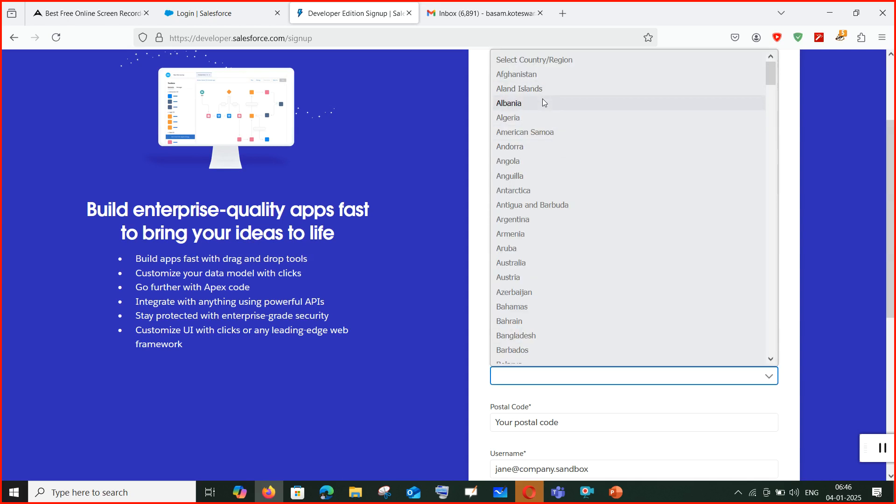
pyautogui.write('india')
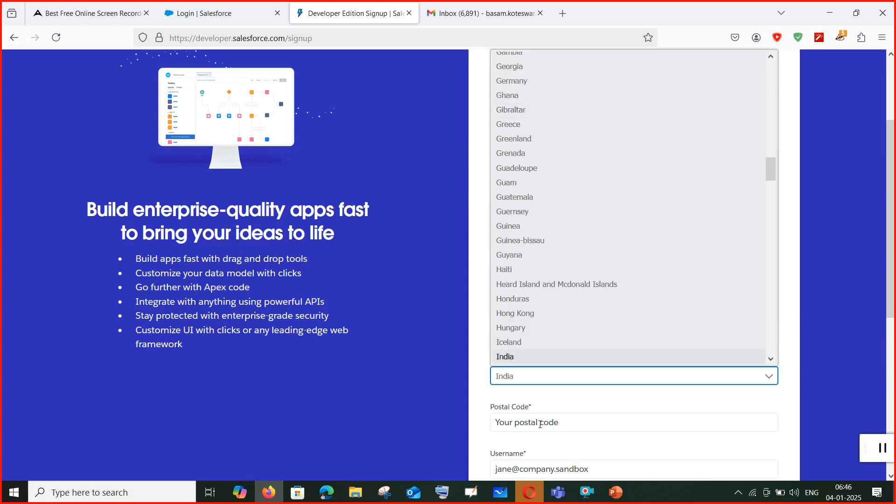
pyautogui.click(540, 423)
pyautogui.click(541, 424)
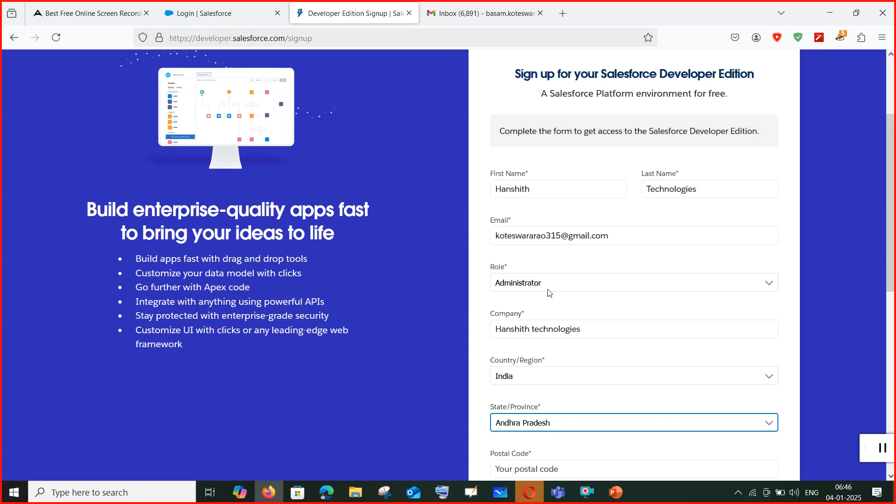
pyautogui.click(523, 89)
pyautogui.scroll(-4, 536, 279)
pyautogui.click(535, 280)
pyautogui.write('2')
pyautogui.press('BackSpace')
pyautogui.write('523105')
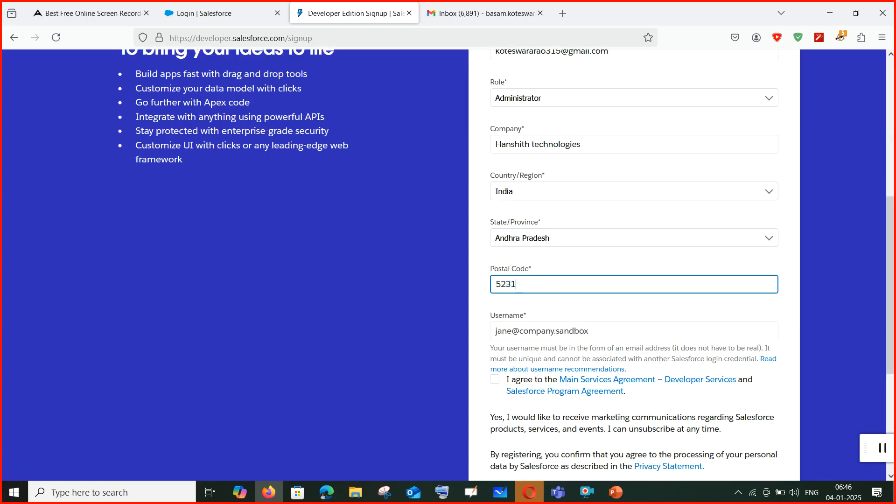
# Enter a revised salesforce.com username, accept the agreement and submit the signup.
pyautogui.click(595, 334)
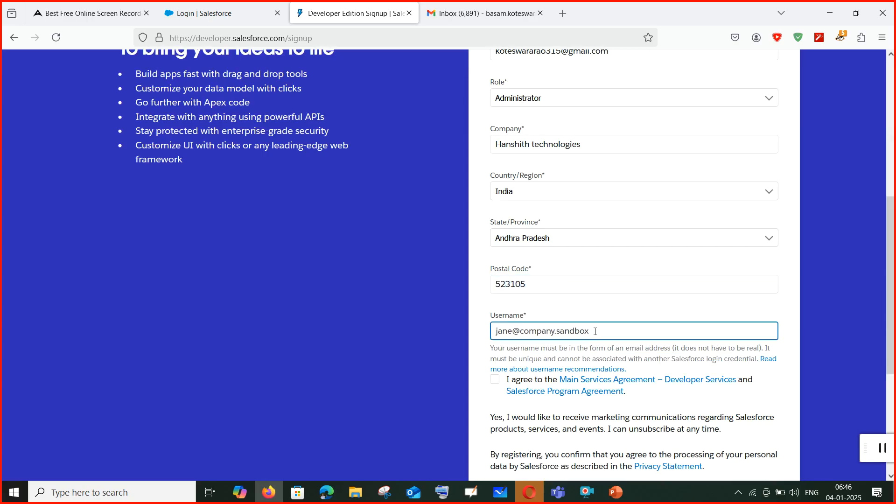
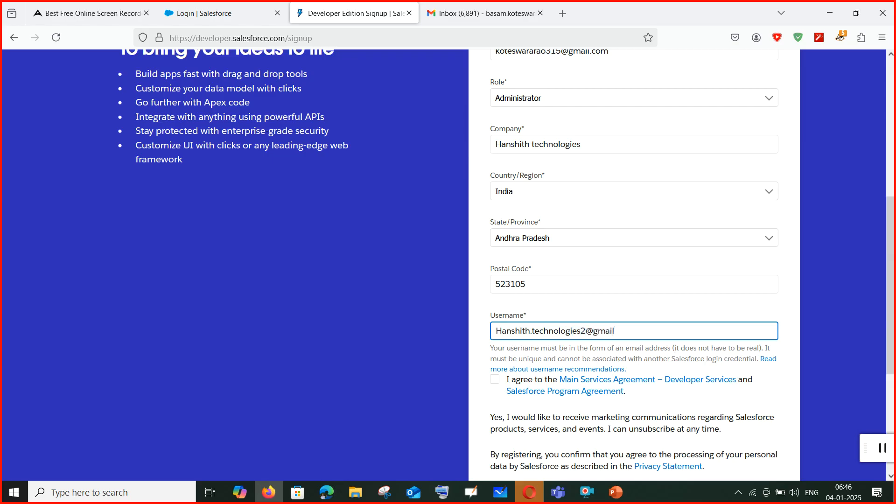
pyautogui.scroll(-4, 613, 346)
pyautogui.click(495, 195)
pyautogui.click(639, 322)
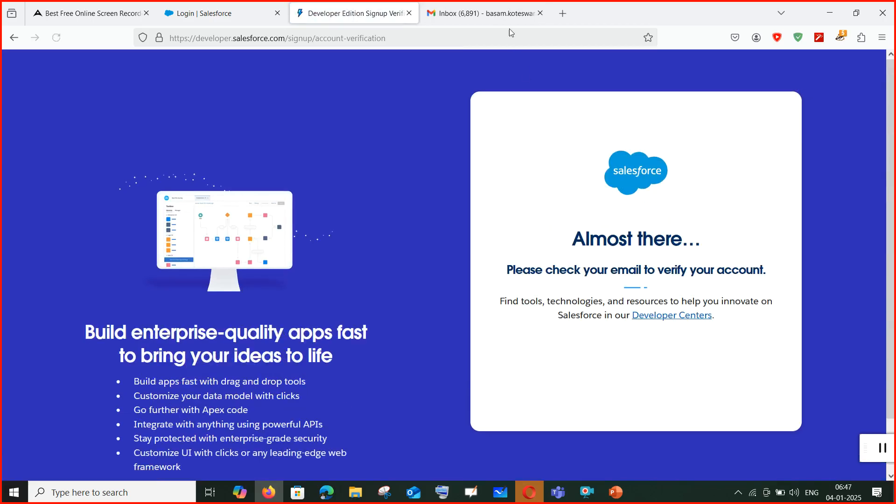
# Refresh the Gmail inbox, open the Salesforce verification email and click Verify Account.
pyautogui.click(481, 13)
pyautogui.click(55, 37)
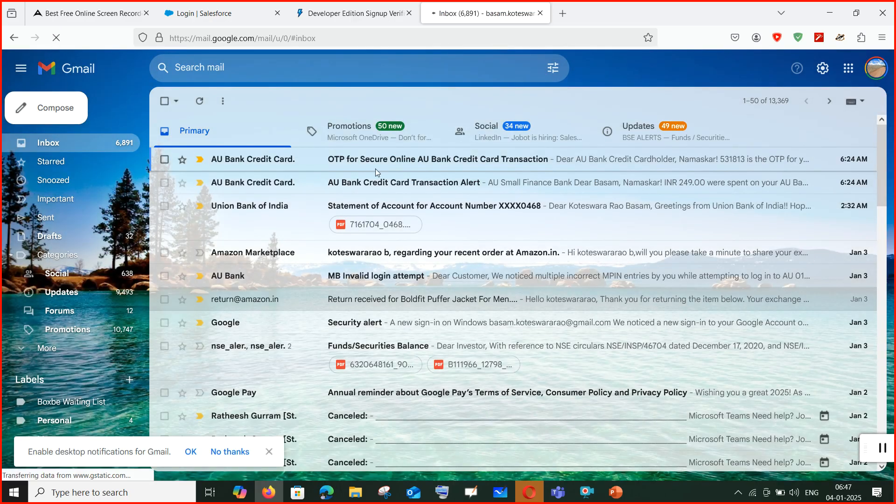
pyautogui.press('F5')
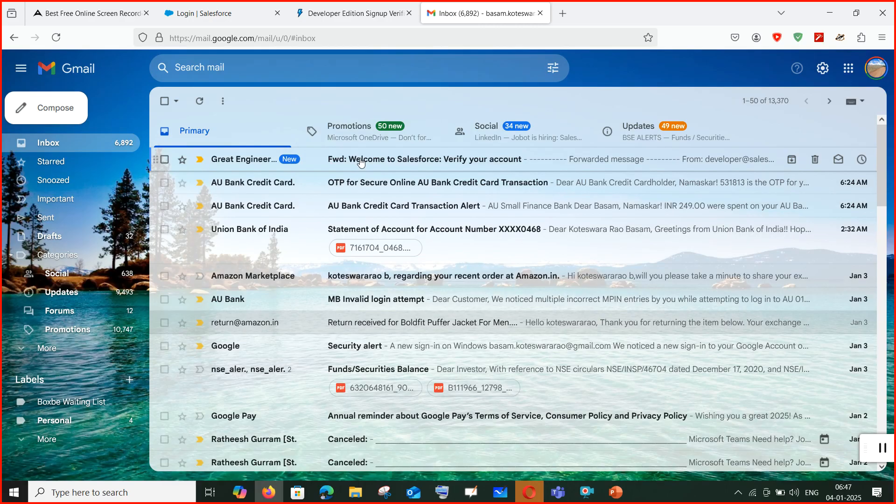
pyautogui.click(361, 162)
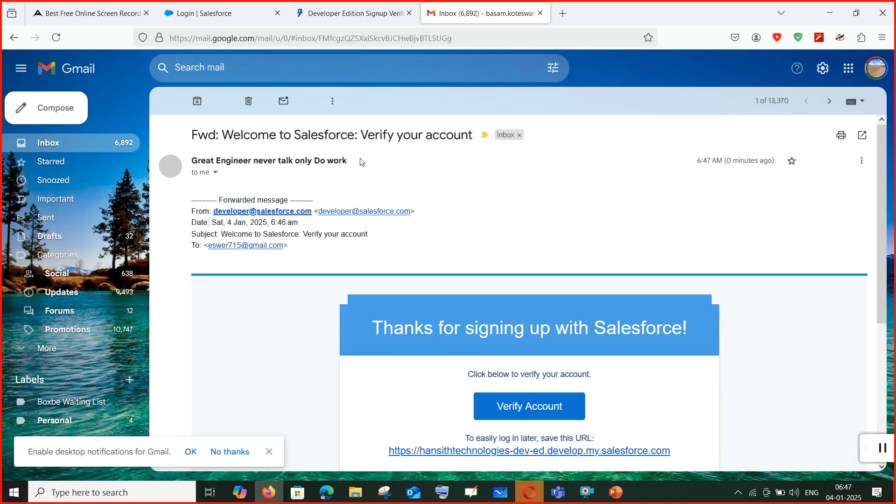
pyautogui.scroll(-5, 420, 276)
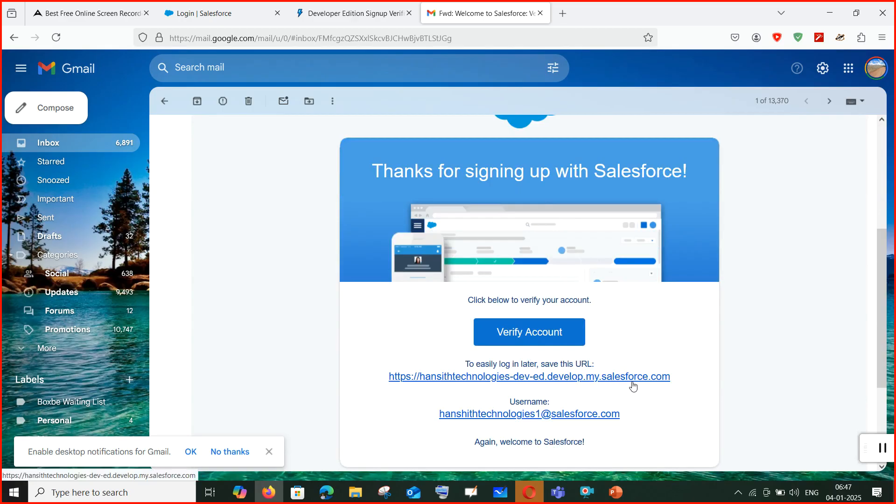
pyautogui.scroll(-1, 582, 373)
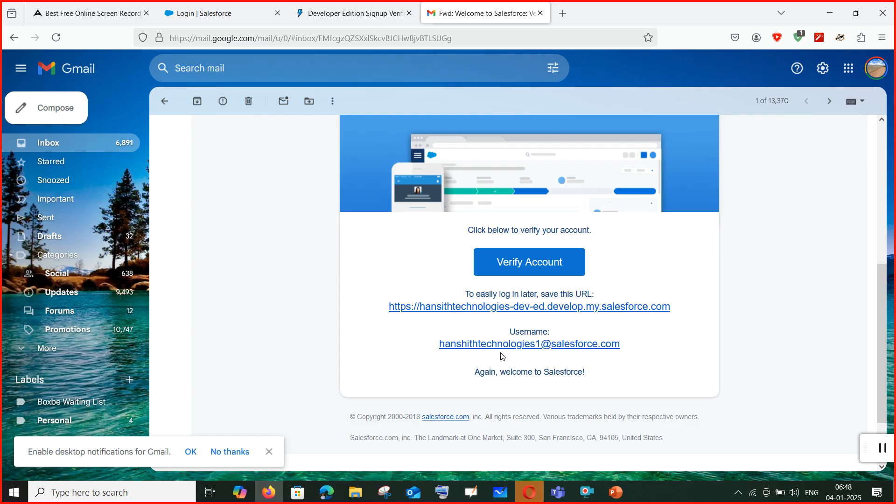
pyautogui.moveTo(636, 353); pyautogui.dragTo(437, 346)
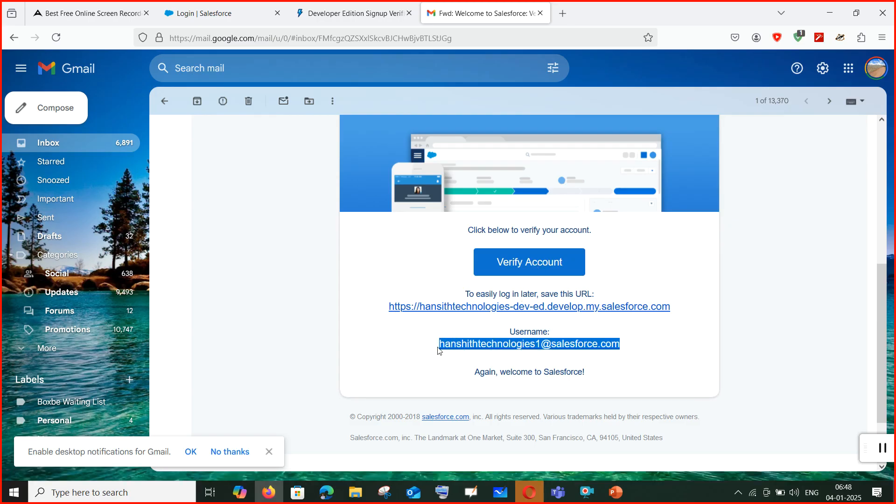
pyautogui.click(553, 268)
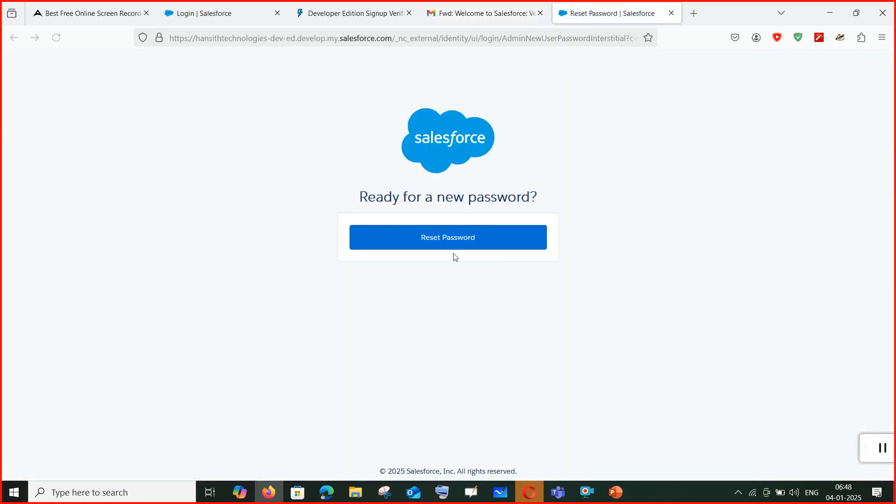
# Enter and confirm a new account password.
pyautogui.click(467, 241)
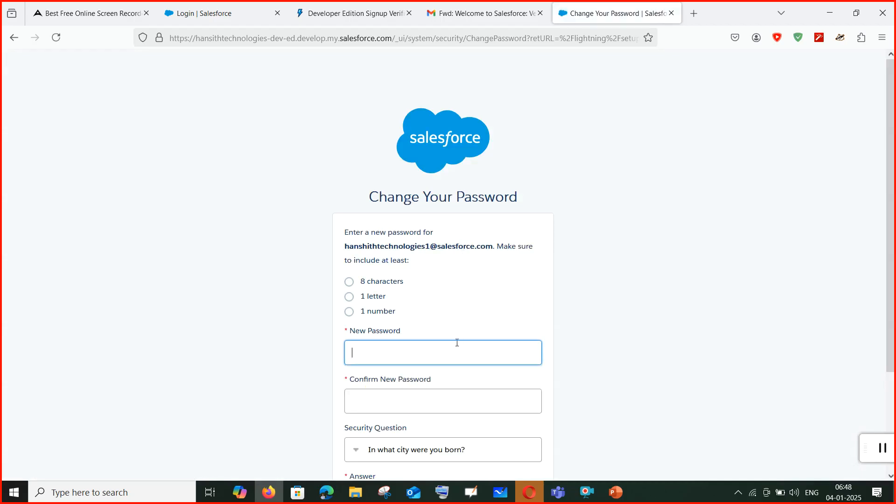
pyautogui.press('capslock')
pyautogui.write('••••••••••')
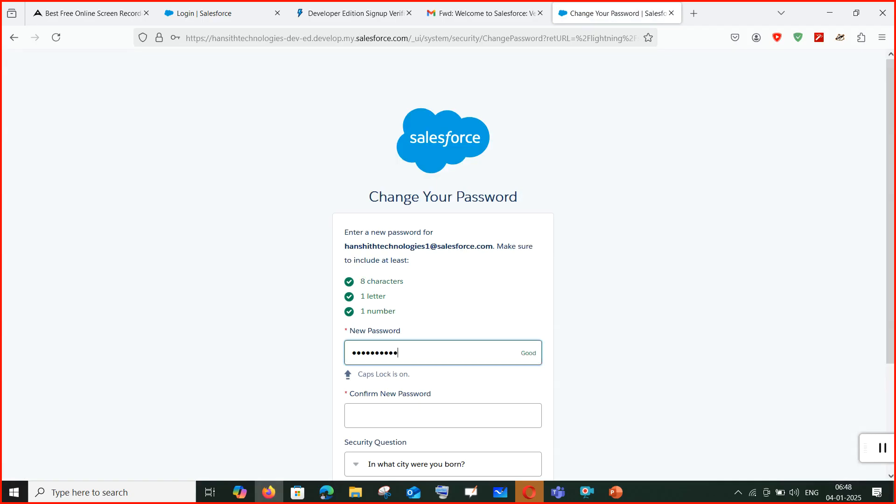
pyautogui.click(462, 417)
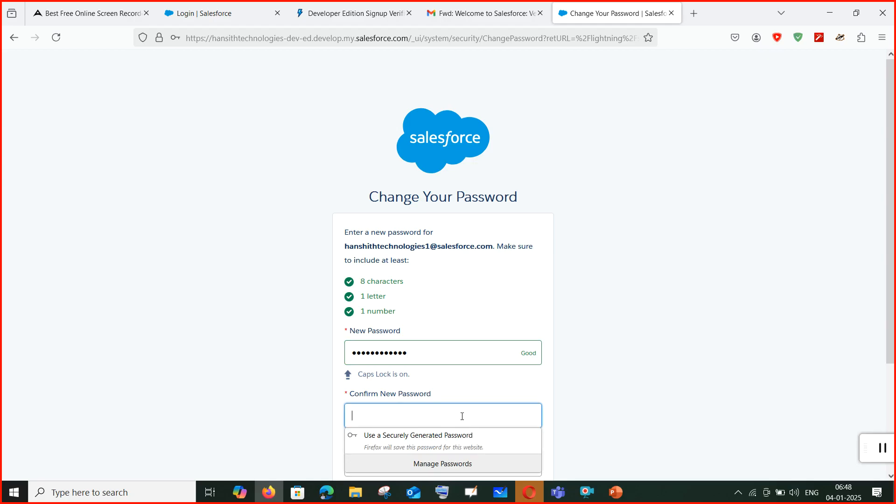
pyautogui.write('••')
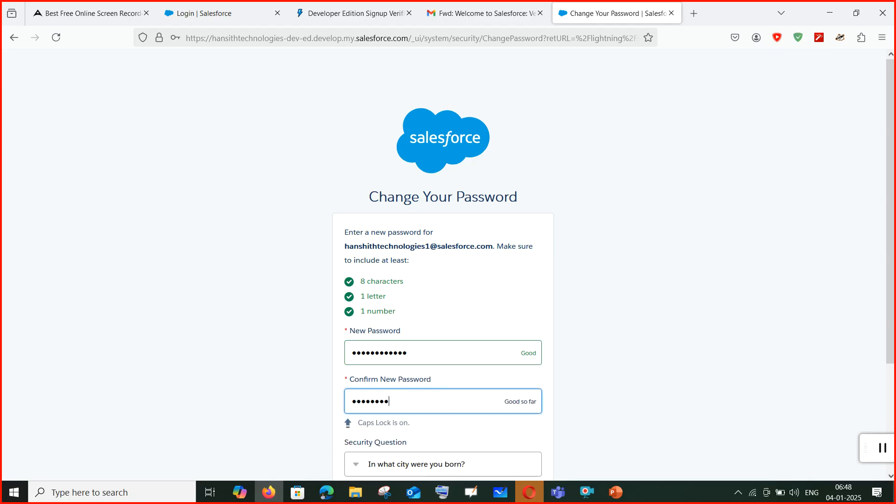
pyautogui.write('•')
# Choose the pet's-name security question, answer it, submit, and save the password in Firefox.
pyautogui.scroll(-2, 389, 450)
pyautogui.click(409, 404)
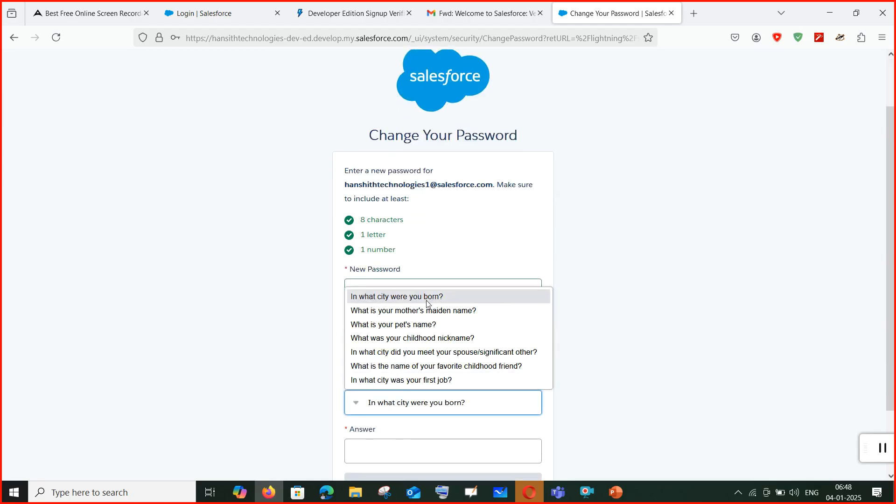
pyautogui.click(425, 329)
pyautogui.click(403, 448)
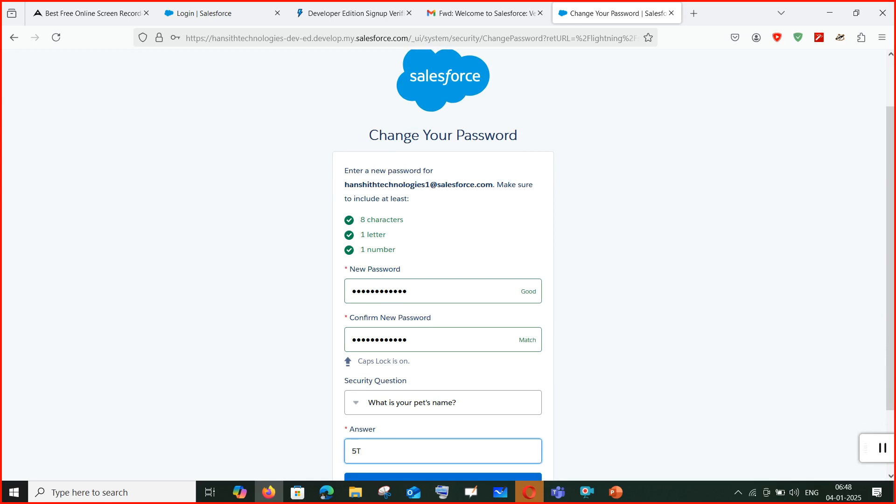
pyautogui.press('BackSpace')
pyautogui.write('T')
pyautogui.scroll(-3, 462, 374)
pyautogui.click(466, 406)
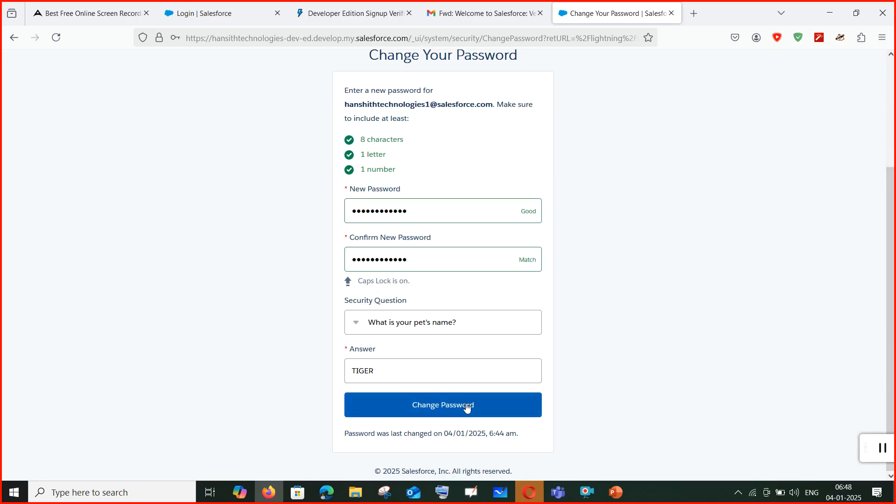
pyautogui.click(182, 156)
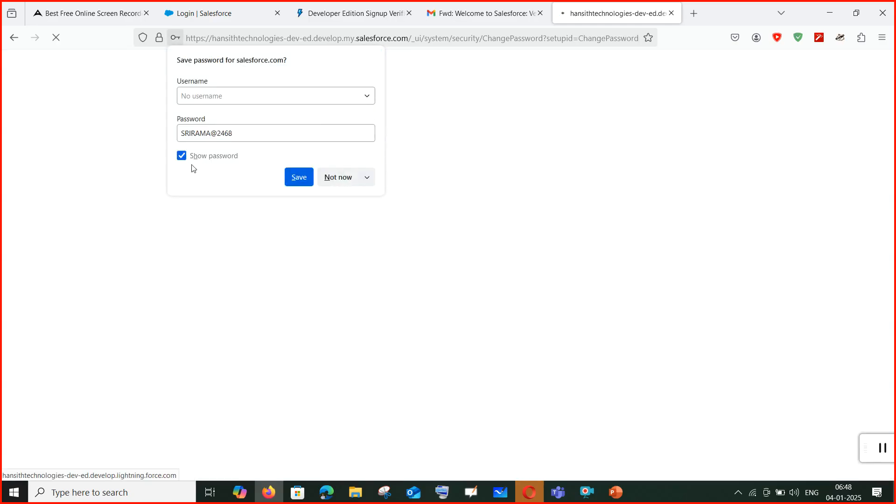
pyautogui.click(301, 180)
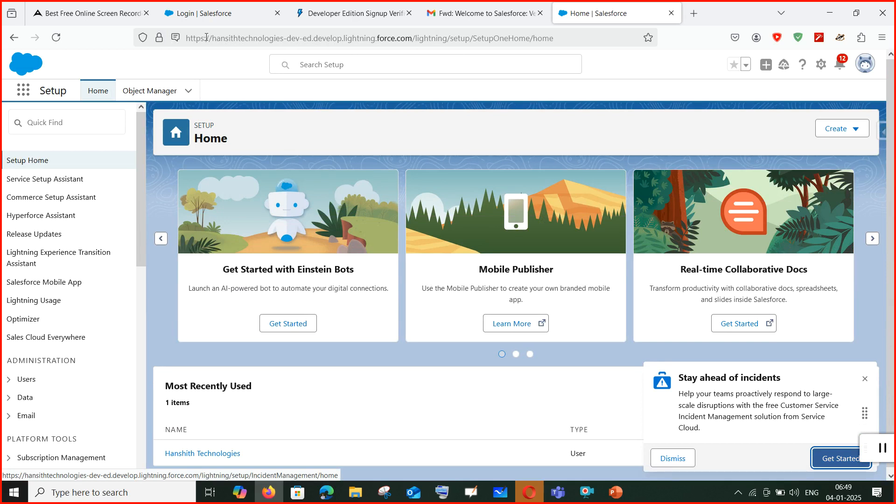
# Search the App Launcher for 'SAL' and open the Sales app.
pyautogui.moveTo(210, 37); pyautogui.dragTo(685, 86)
pyautogui.click(693, 75)
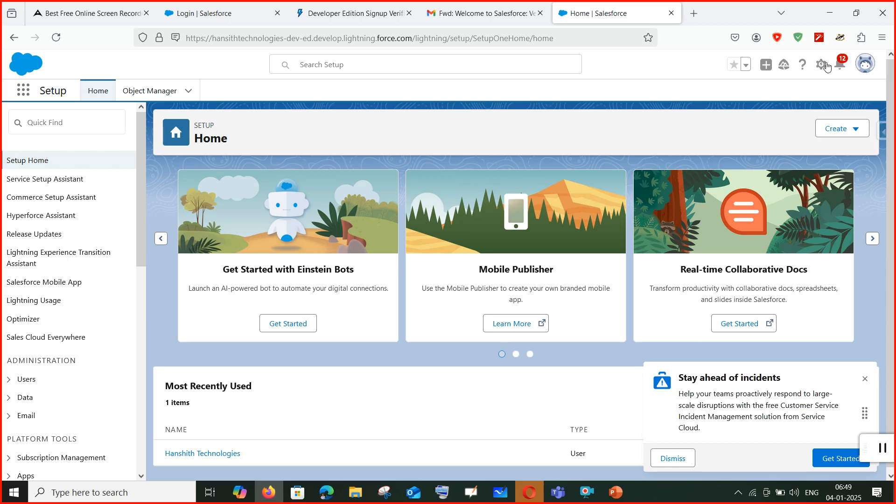
pyautogui.click(26, 95)
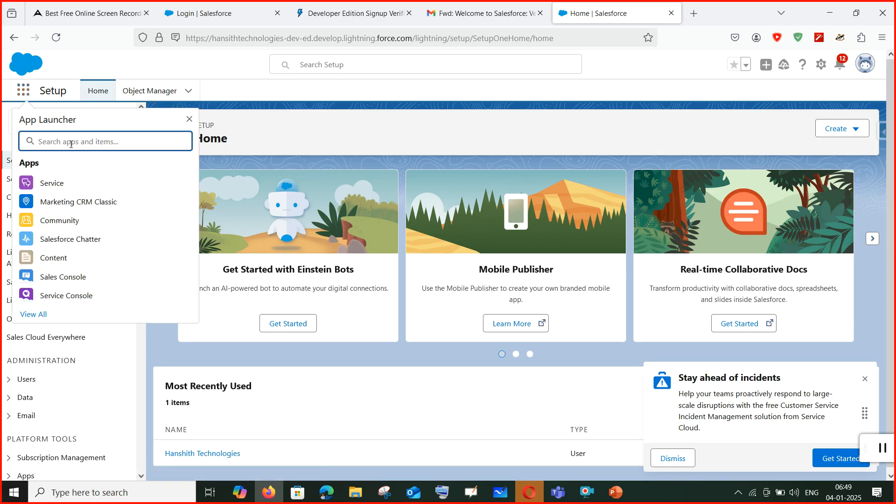
pyautogui.write('SALS')
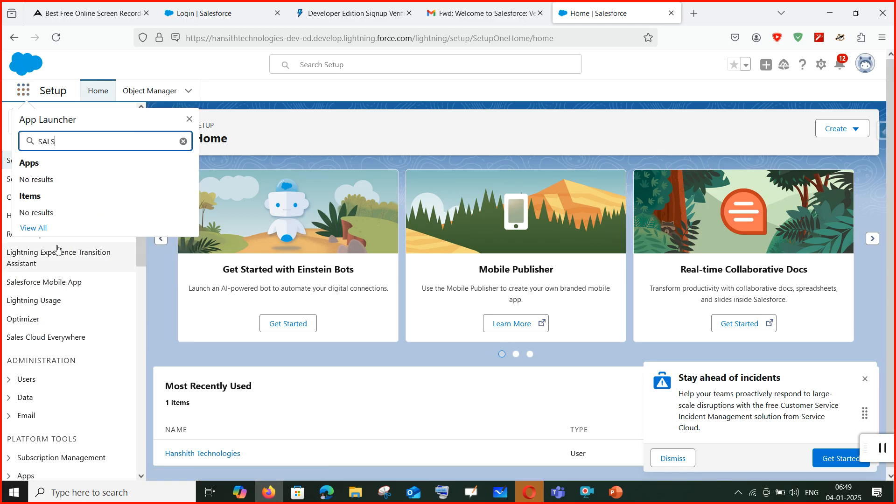
pyautogui.press('BackSpace')
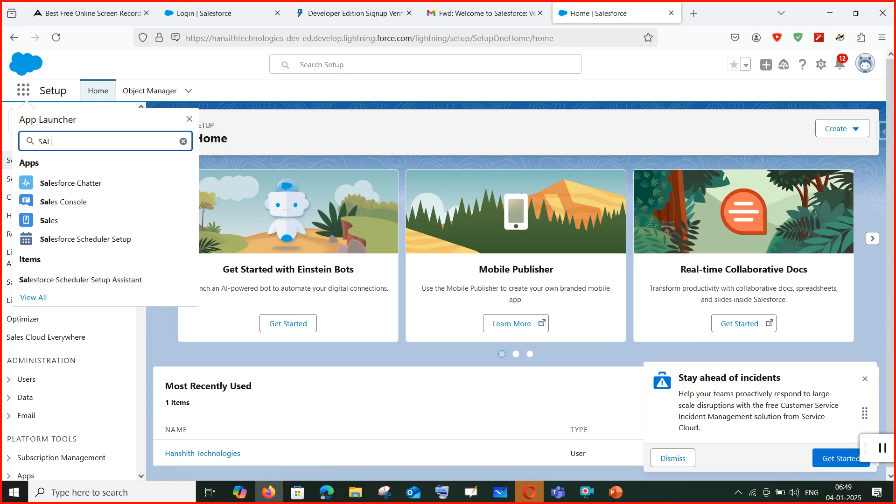
pyautogui.click(55, 220)
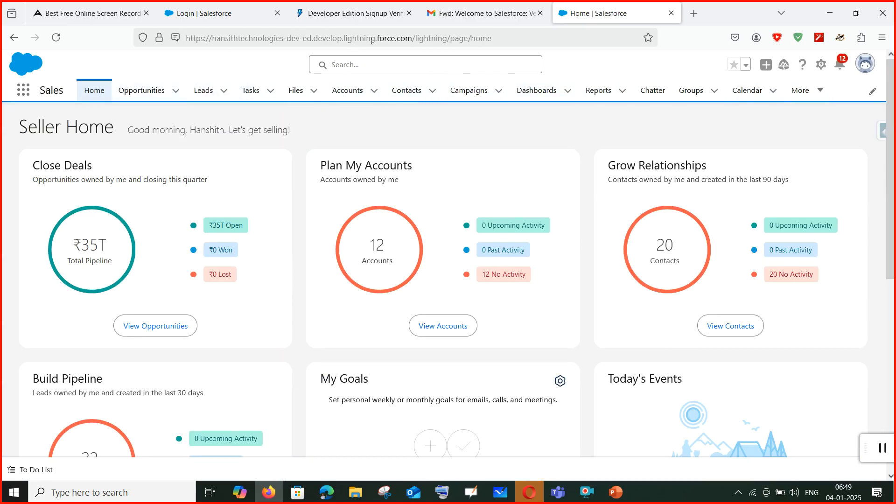
# Open personal Settings from the avatar menu, dismiss Go Mobile, and view it in Salesforce Classic.
pyautogui.click(868, 66)
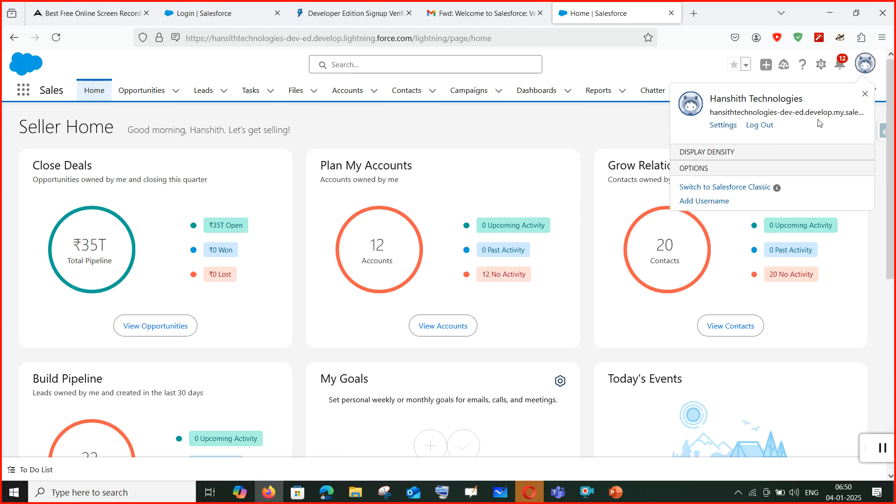
pyautogui.click(727, 126)
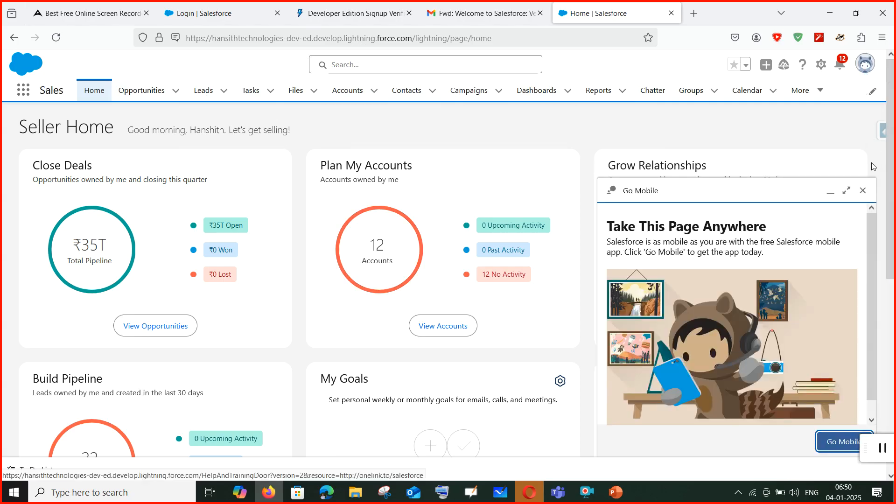
pyautogui.click(863, 191)
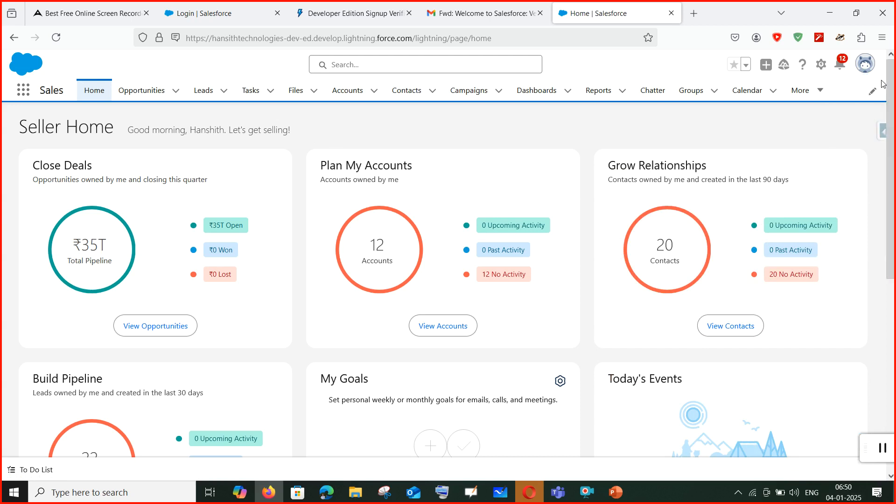
pyautogui.click(866, 64)
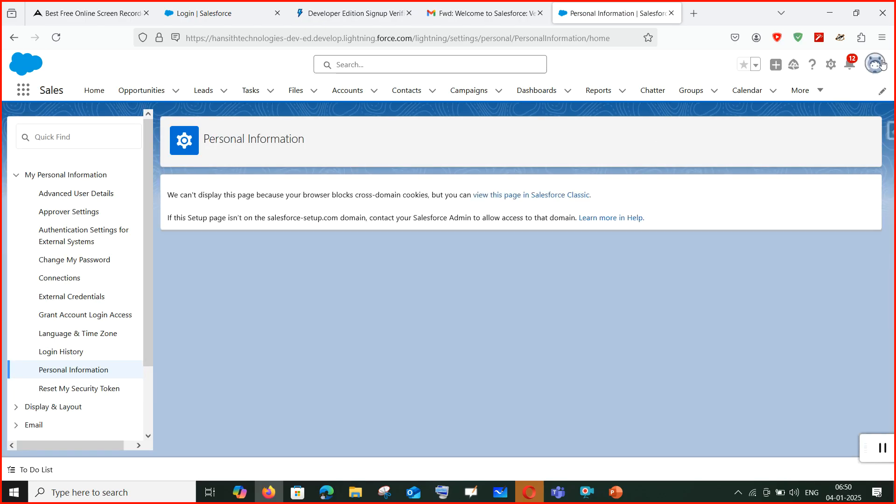
pyautogui.click(878, 64)
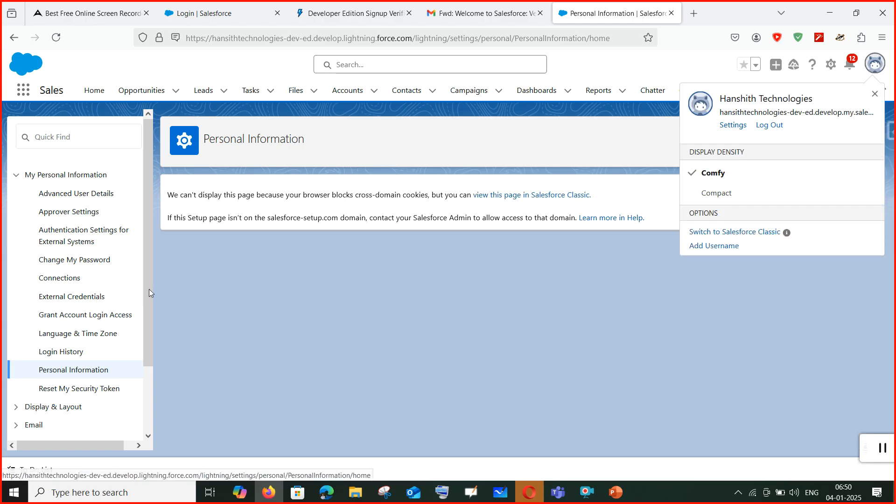
pyautogui.click(470, 312)
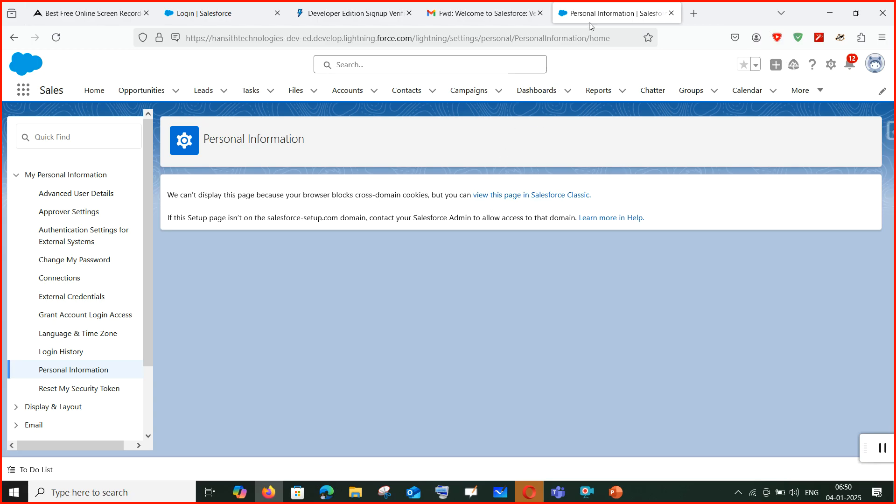
pyautogui.click(556, 196)
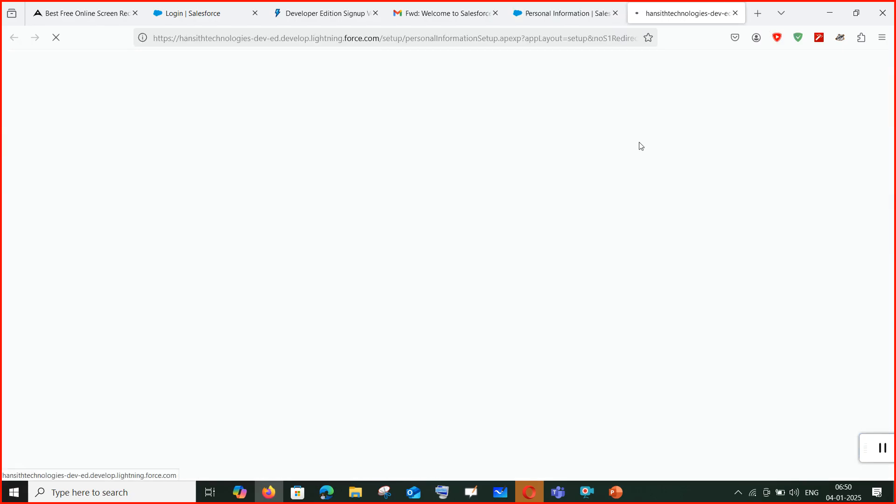
# Compare the Classic Personal Information page with Seller Home, finishing on the Seller Home tab.
pyautogui.click(577, 11)
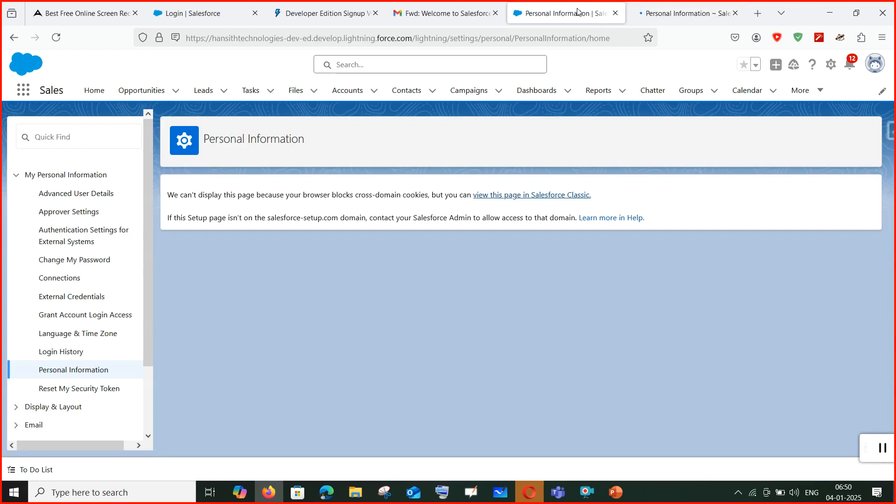
pyautogui.click(687, 16)
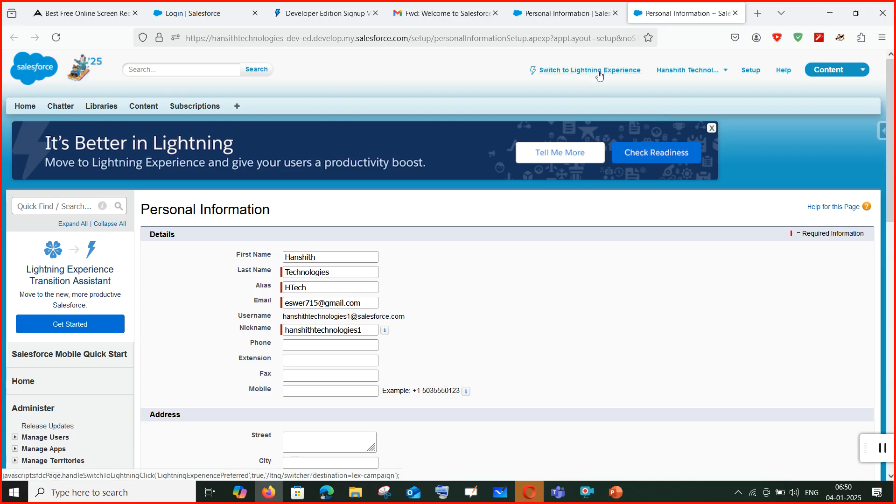
pyautogui.click(591, 11)
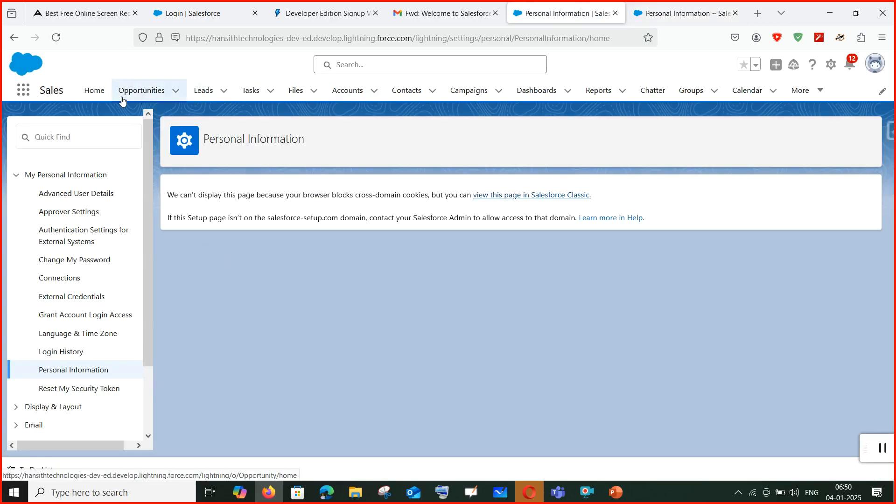
pyautogui.click(94, 90)
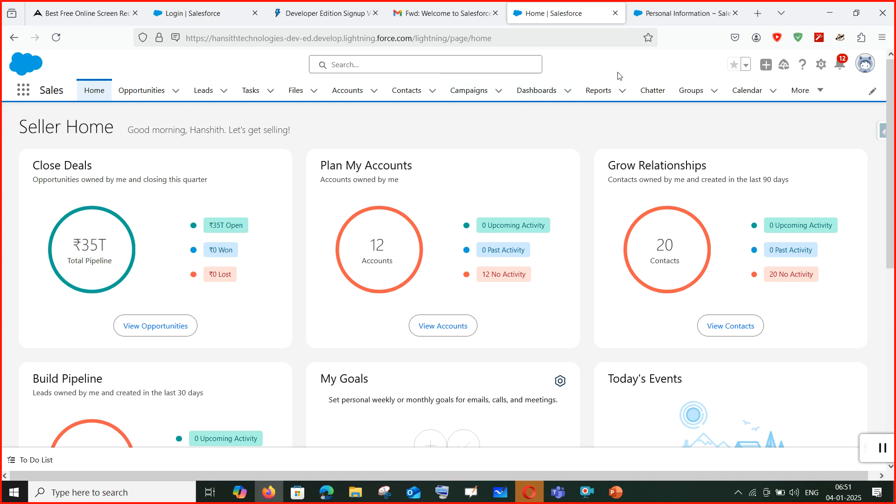
pyautogui.click(676, 12)
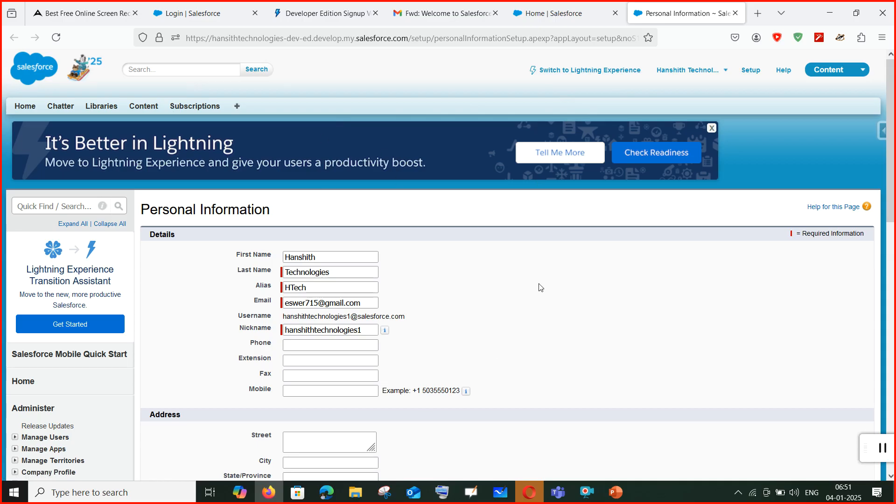
pyautogui.click(581, 14)
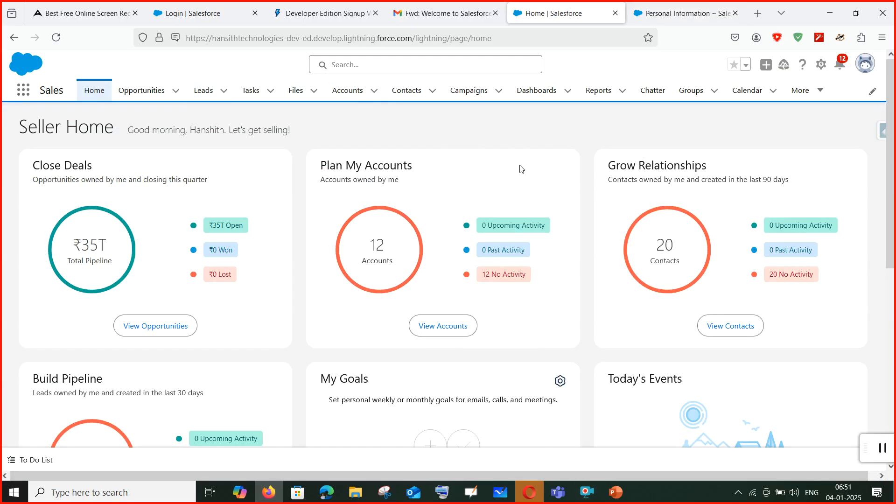
pyautogui.click(694, 14)
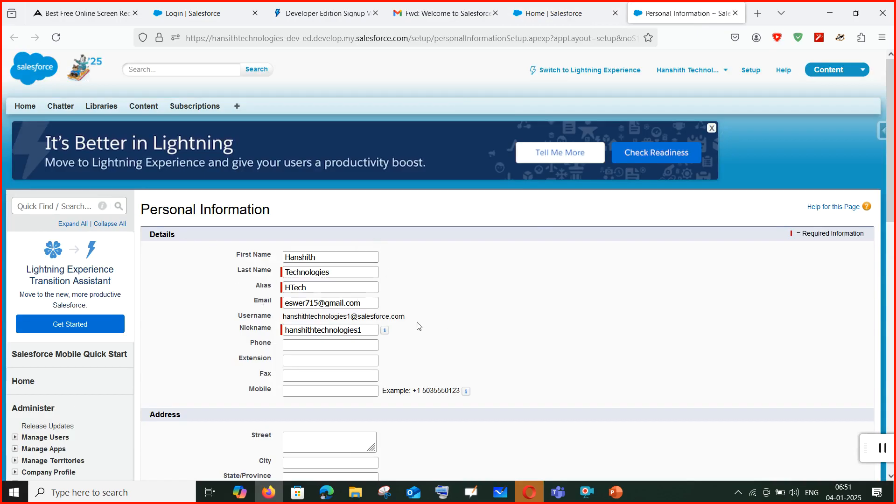
pyautogui.scroll(-4, 417, 326)
pyautogui.scroll(4, 423, 326)
pyautogui.click(549, 13)
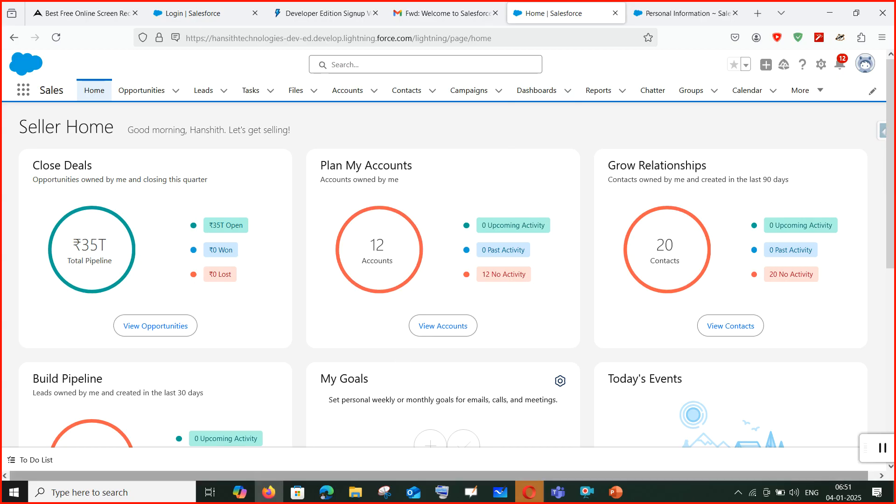
# Check slide 3's org signup link and app-creation steps, then return to the browser.
pyautogui.click(606, 497)
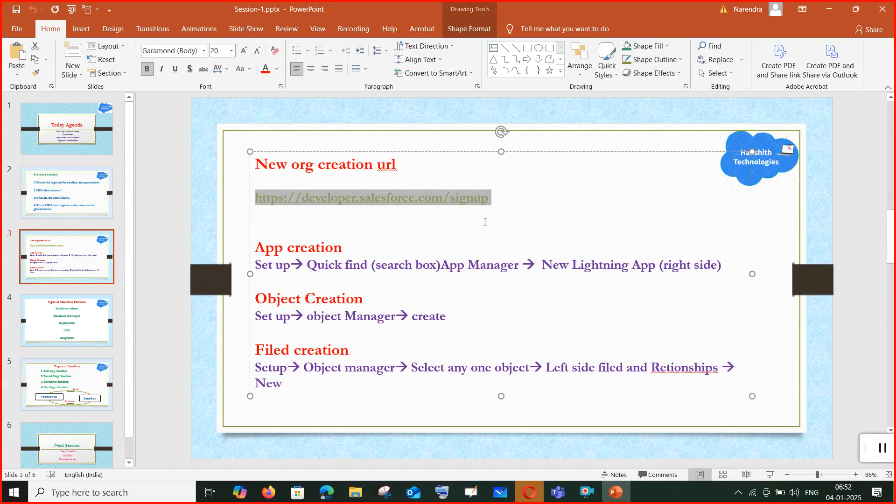
pyautogui.click(304, 213)
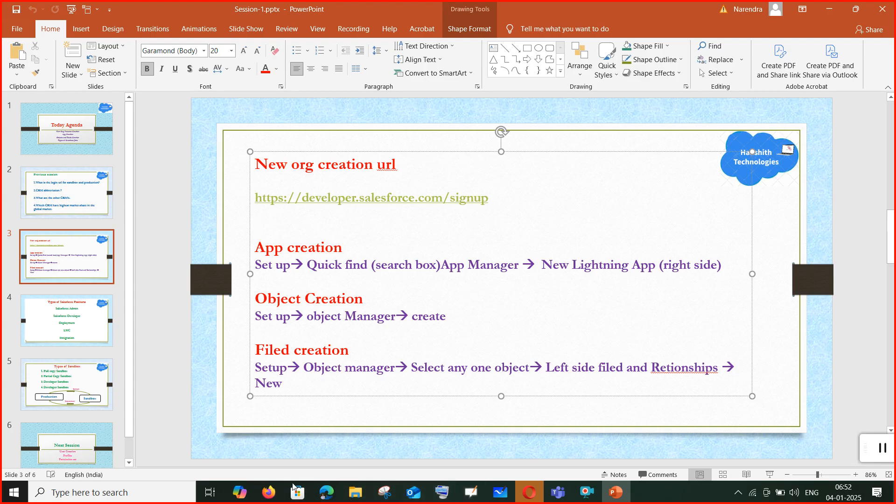
pyautogui.click(268, 492)
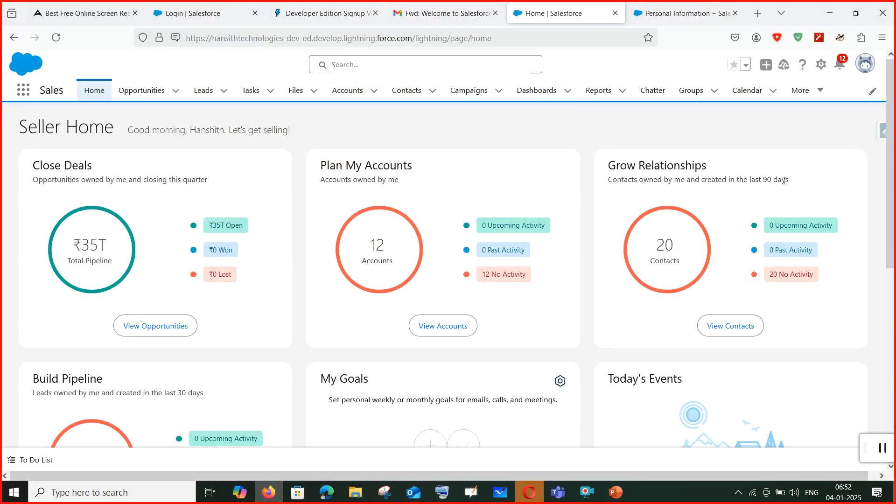
# Close the Classic Personal Information tab and open the Setup menu on Seller Home.
pyautogui.click(714, 14)
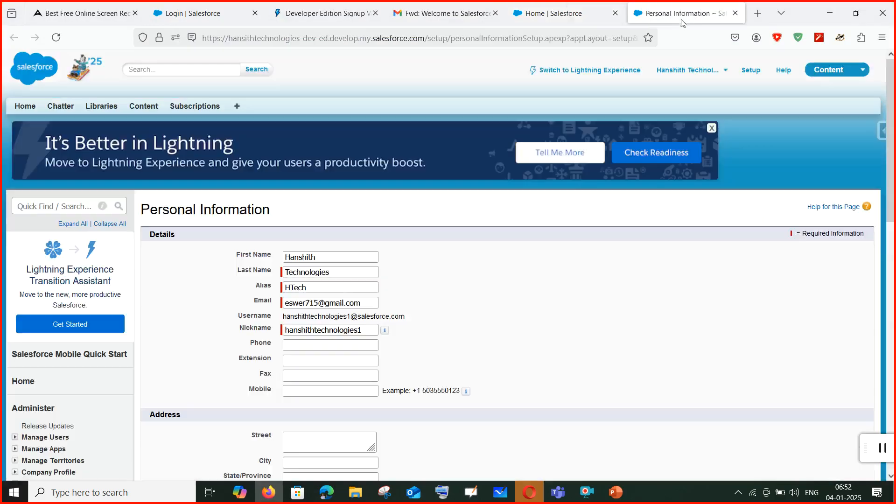
pyautogui.click(736, 13)
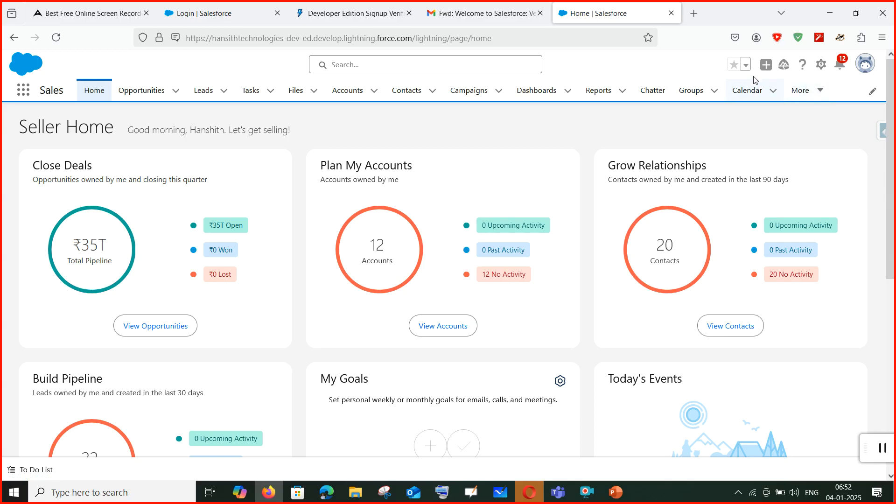
pyautogui.click(822, 65)
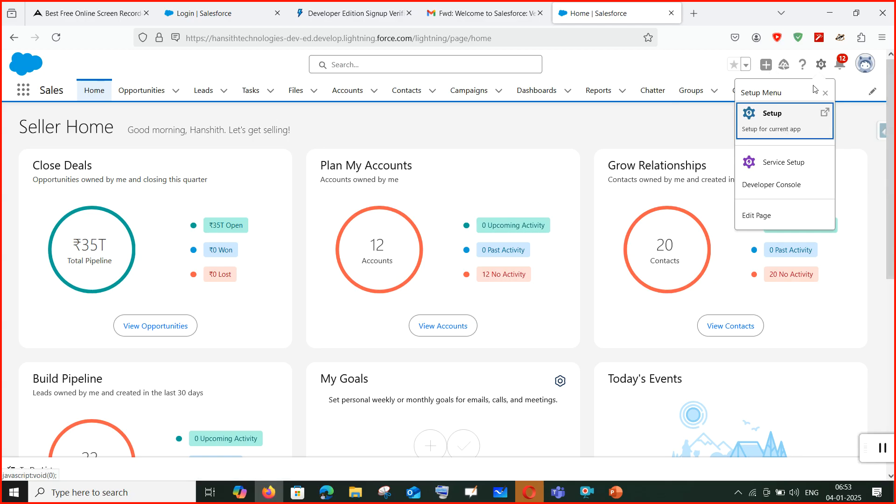
# Open Setup in a new browser tab, glance at the setup slide, and return to Seller Home.
pyautogui.click(822, 65)
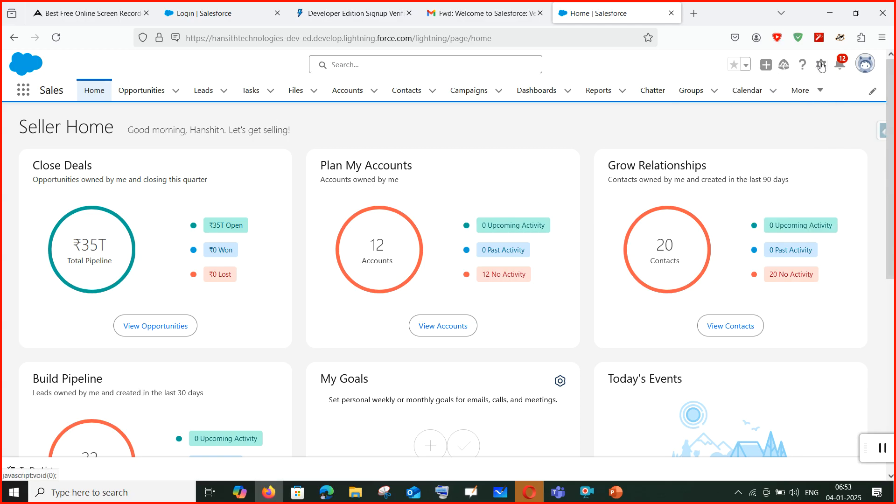
pyautogui.click(821, 65)
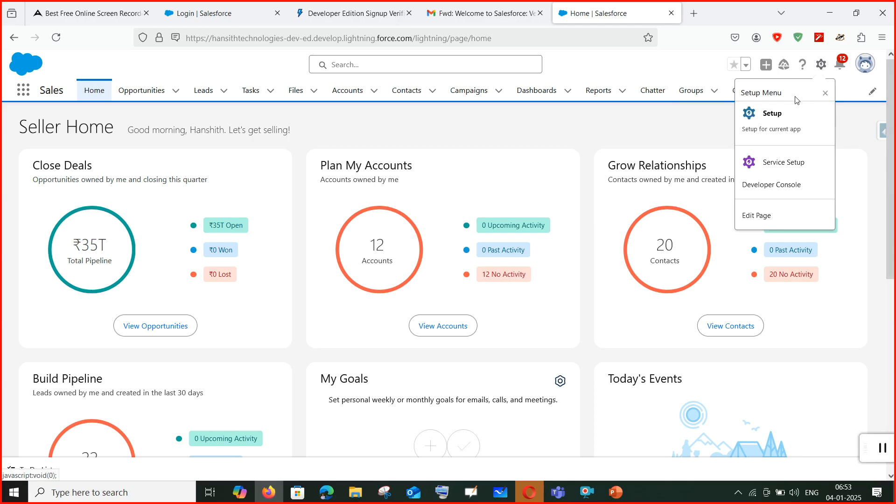
pyautogui.click(774, 114)
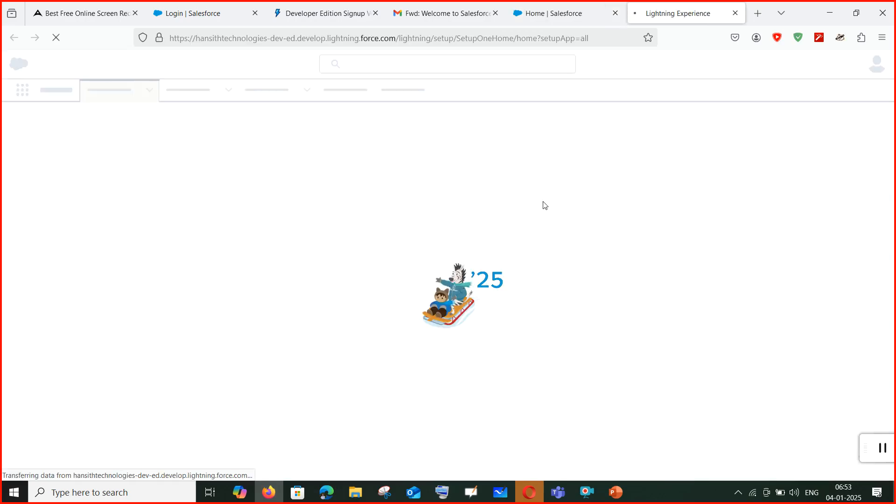
pyautogui.click(621, 502)
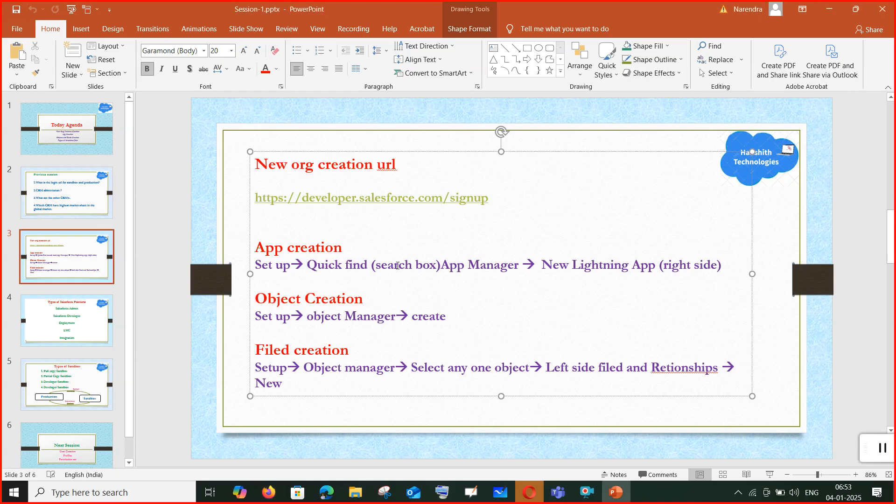
pyautogui.click(616, 492)
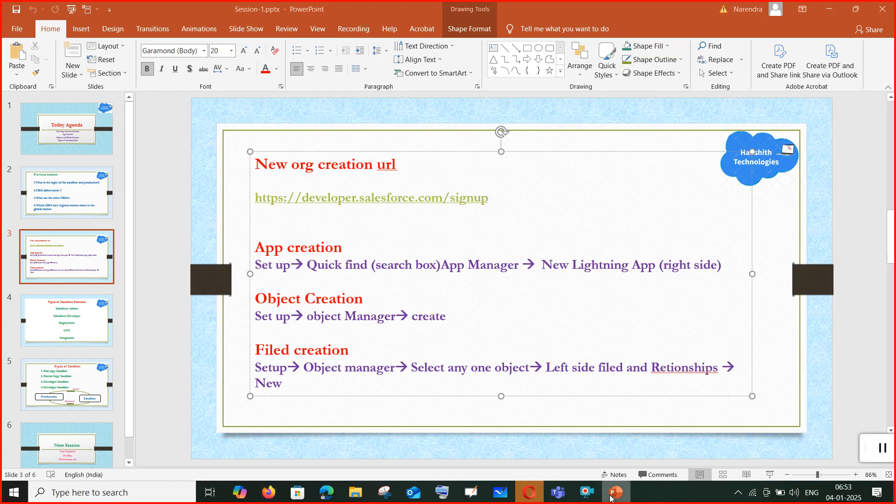
pyautogui.click(572, 13)
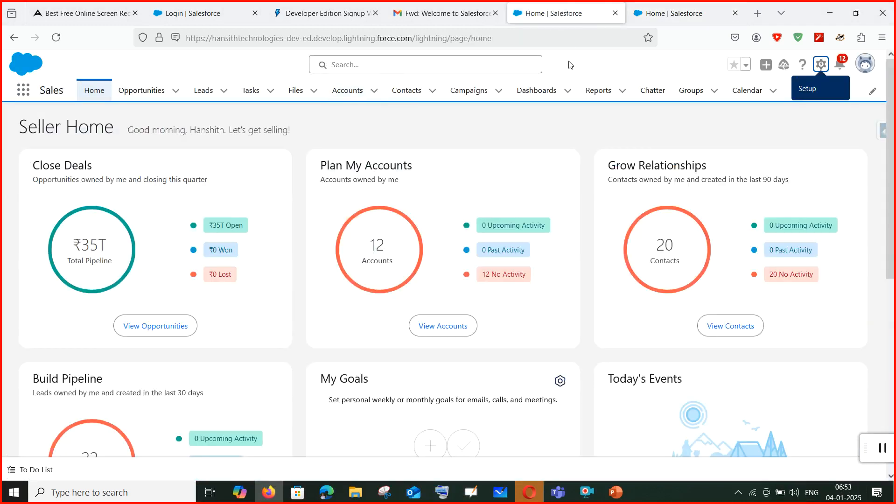
# Search Windows for 'EPIC', launch Epic Pen, and refocus Salesforce's global search box.
pyautogui.click(481, 65)
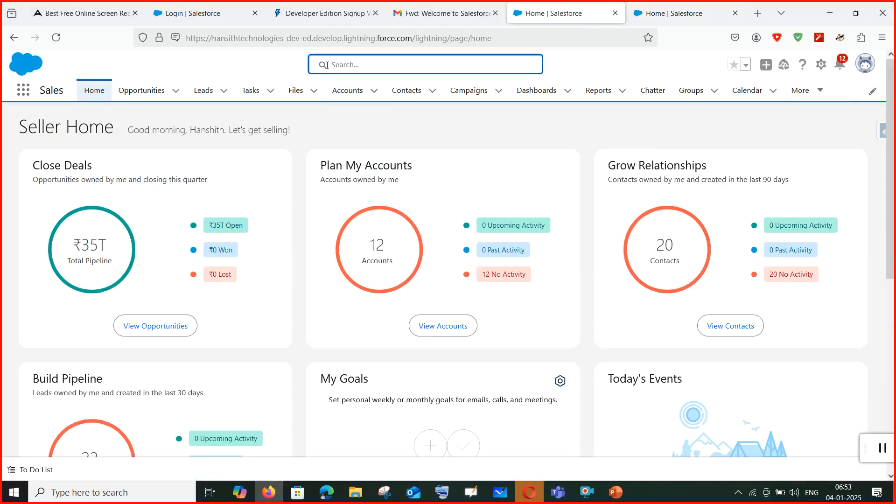
pyautogui.click(327, 65)
pyautogui.click(160, 490)
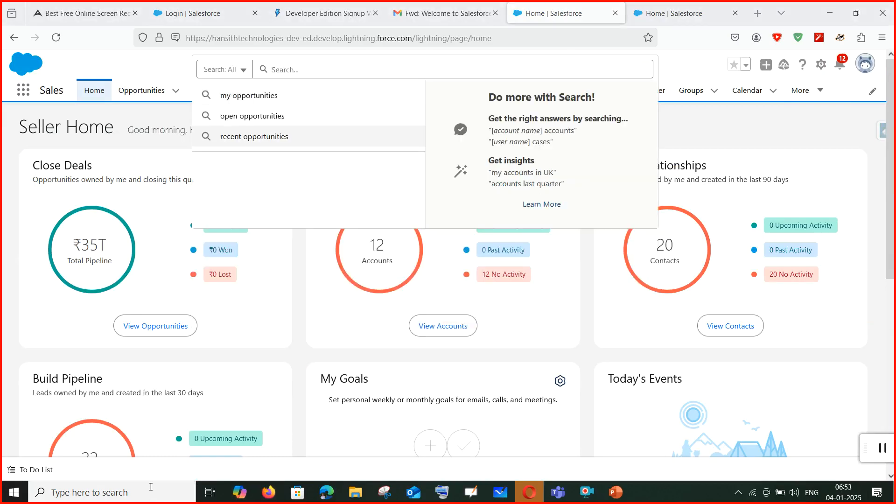
pyautogui.write('E[PICEPI')
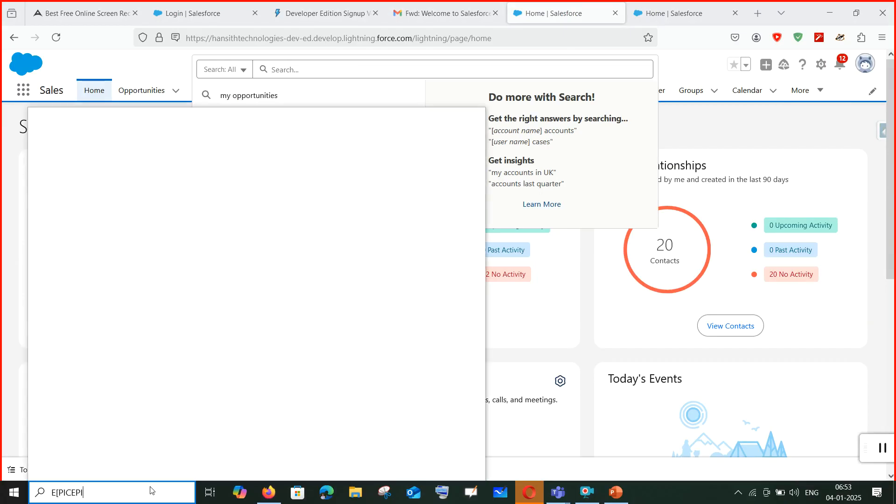
pyautogui.press('BackSpace')
pyautogui.press('BackSpace')
pyautogui.press('BackSpace')
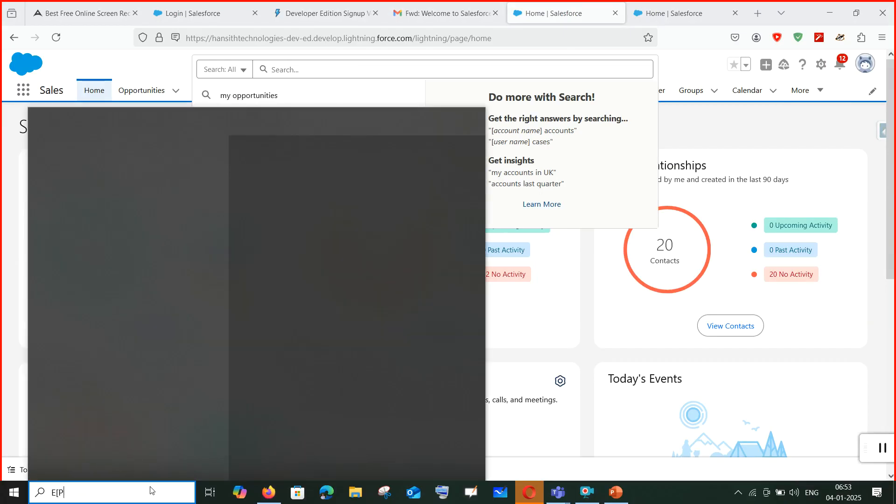
pyautogui.write('IC')
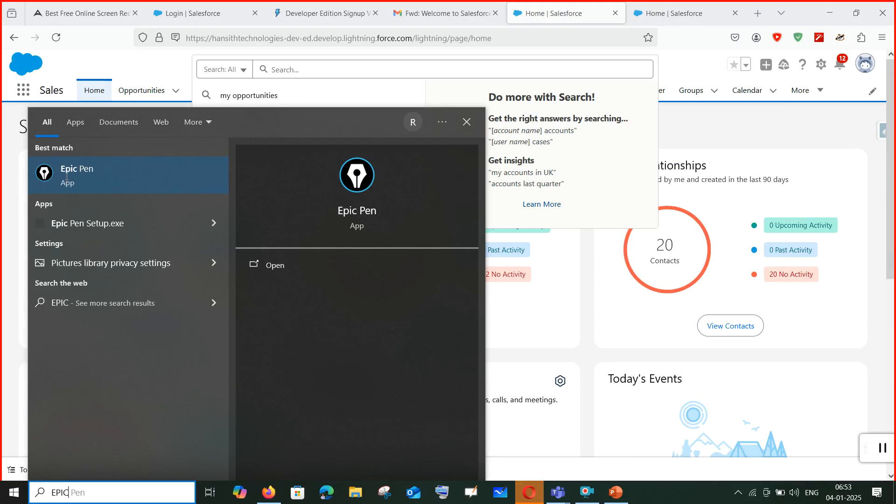
pyautogui.click(67, 176)
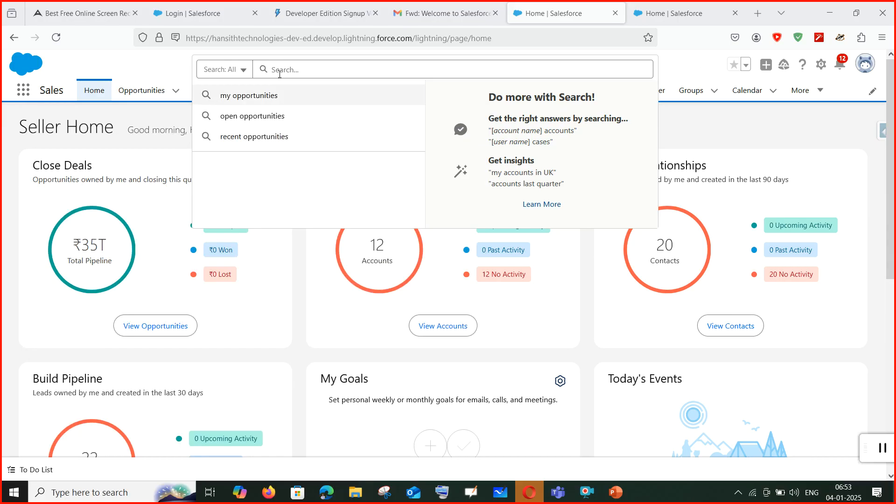
pyautogui.click(368, 71)
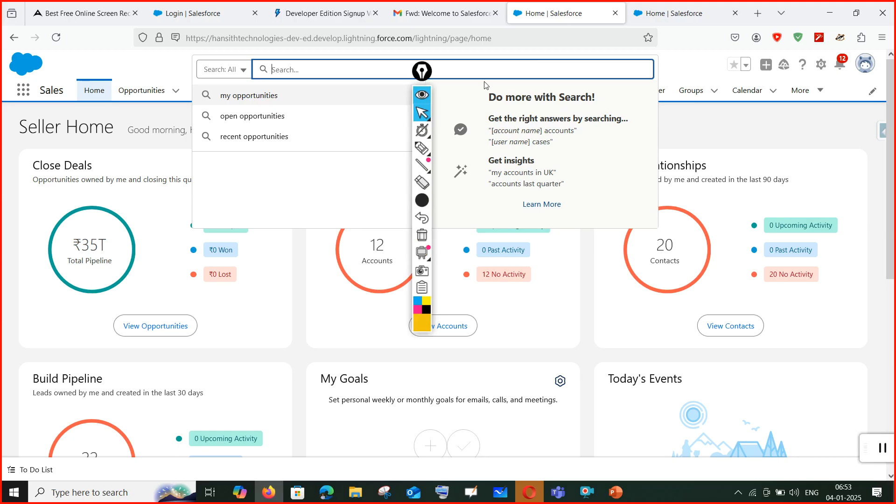
# Move the Epic Pen toolbar aside and highlight the global search box with a circle and 'Global'.
pyautogui.moveTo(422, 72)
pyautogui.mouseDown()
pyautogui.moveTo(704, 140)
pyautogui.moveTo(875, 165)
pyautogui.mouseUp()
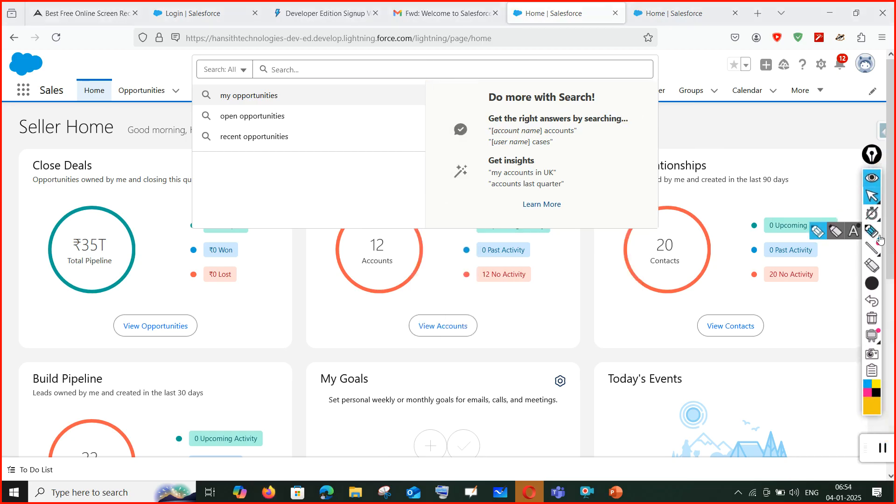
pyautogui.click(880, 240)
pyautogui.moveTo(341, 54)
pyautogui.mouseDown()
pyautogui.moveTo(198, 56)
pyautogui.moveTo(436, 104)
pyautogui.moveTo(654, 76)
pyautogui.moveTo(512, 50)
pyautogui.moveTo(352, 50)
pyautogui.moveTo(326, 60)
pyautogui.mouseUp()
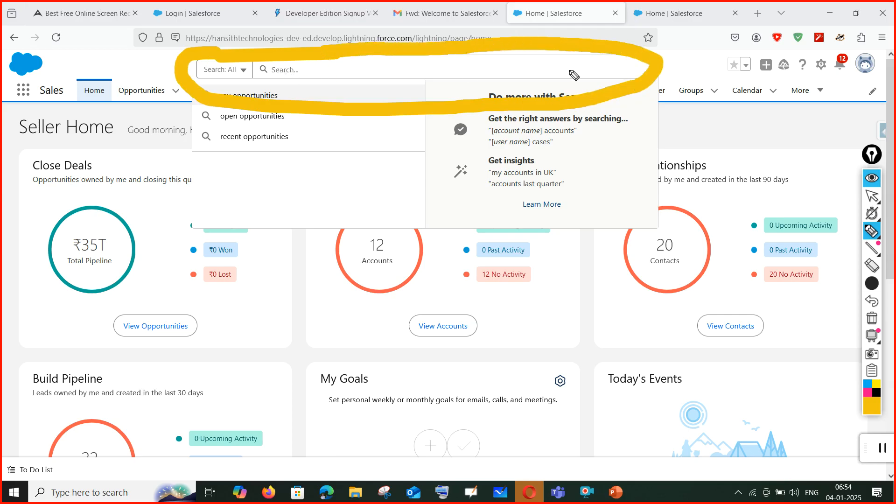
pyautogui.moveTo(349, 143)
pyautogui.mouseDown()
pyautogui.moveTo(324, 145)
pyautogui.moveTo(373, 183)
pyautogui.moveTo(372, 196)
pyautogui.mouseUp()
pyautogui.moveTo(382, 136)
pyautogui.mouseDown()
pyautogui.moveTo(383, 196)
pyautogui.moveTo(419, 194)
pyautogui.moveTo(423, 174)
pyautogui.mouseUp()
pyautogui.moveTo(451, 124)
pyautogui.mouseDown()
pyautogui.moveTo(461, 187)
pyautogui.moveTo(488, 196)
pyautogui.moveTo(464, 203)
pyautogui.mouseUp()
pyautogui.moveTo(544, 165)
pyautogui.mouseDown()
pyautogui.moveTo(507, 184)
pyautogui.moveTo(544, 175)
pyautogui.moveTo(567, 194)
pyautogui.mouseUp()
pyautogui.moveTo(565, 138); pyautogui.dragTo(598, 199)
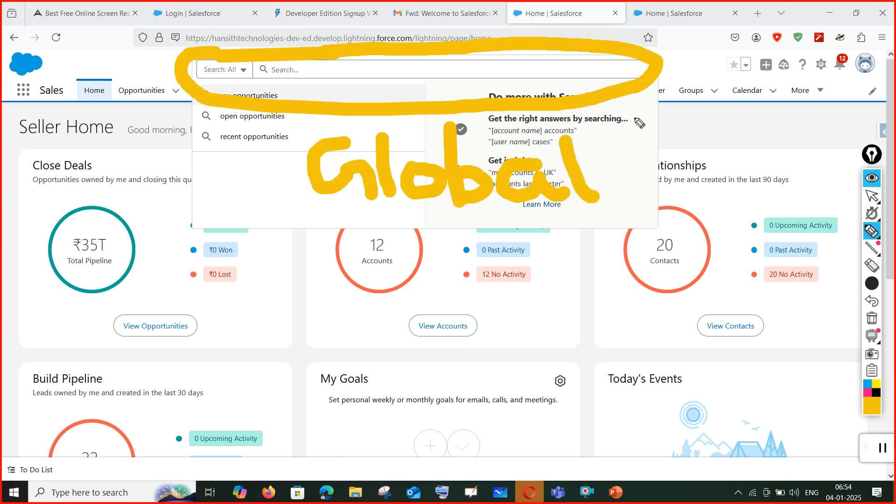
# Erase all Epic Pen ink, collapse the tools, and bring up the Setup Home tab.
pyautogui.click(872, 284)
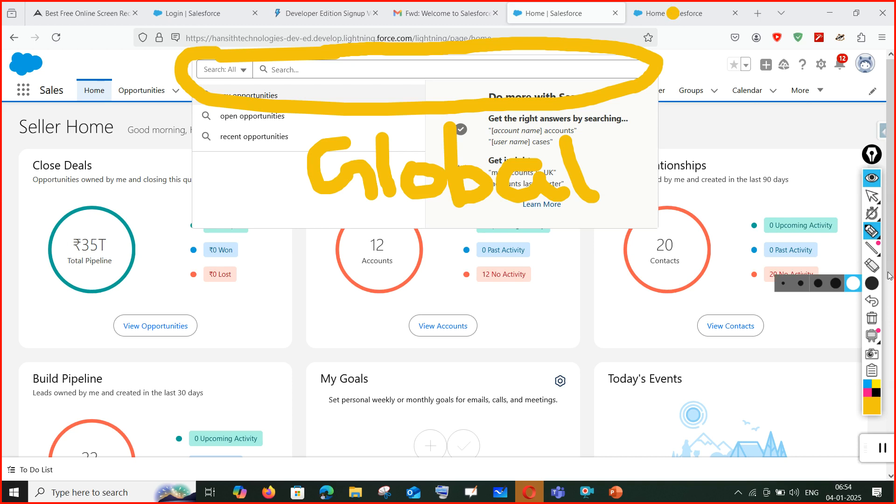
pyautogui.click(872, 178)
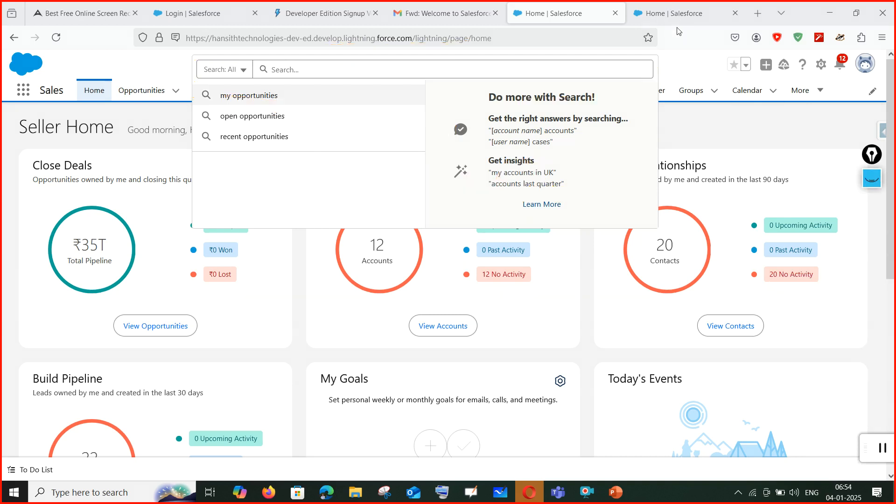
pyautogui.click(662, 16)
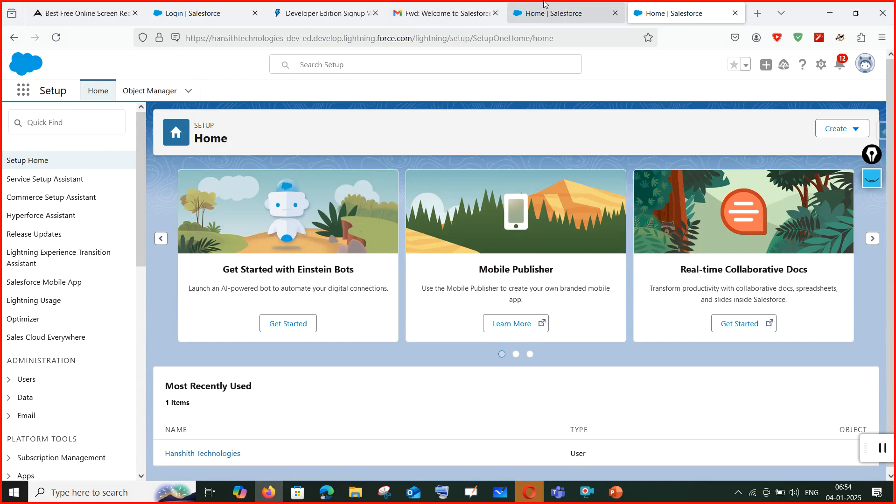
# Go to Setup Home from the gear menu and focus its Quick Find box.
pyautogui.click(565, 14)
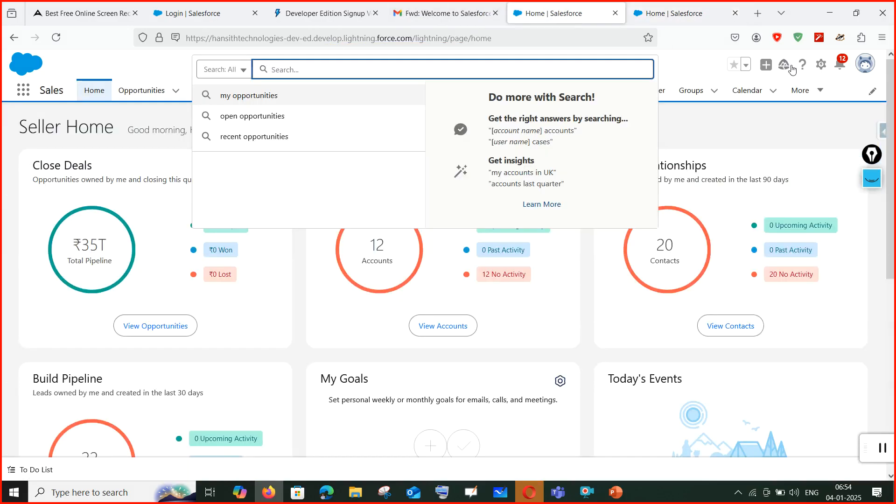
pyautogui.click(821, 64)
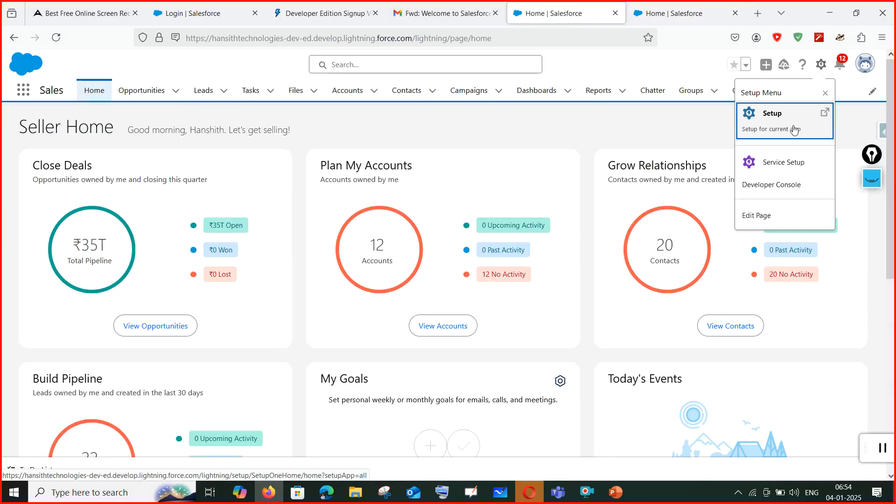
pyautogui.click(683, 18)
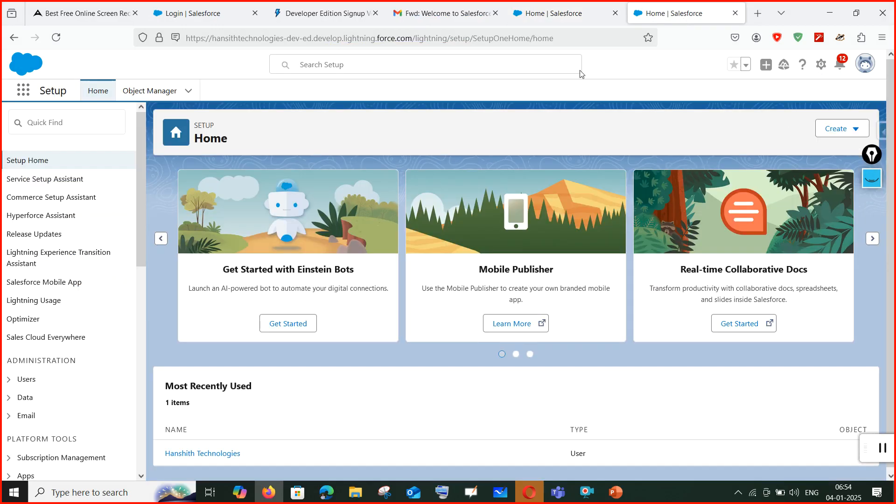
pyautogui.click(63, 123)
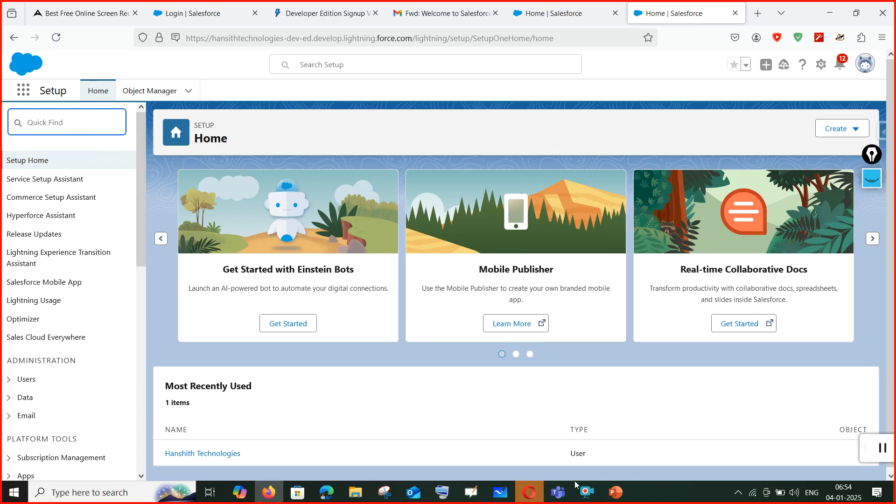
# Check the slide steps, then search Quick Find for 'APP' and open App Manager.
pyautogui.click(617, 492)
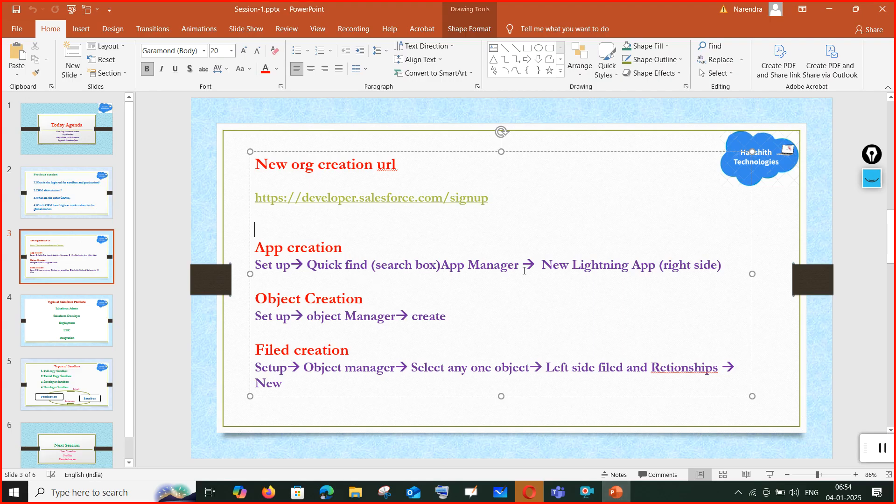
pyautogui.hotkey('alt', 'Tab')
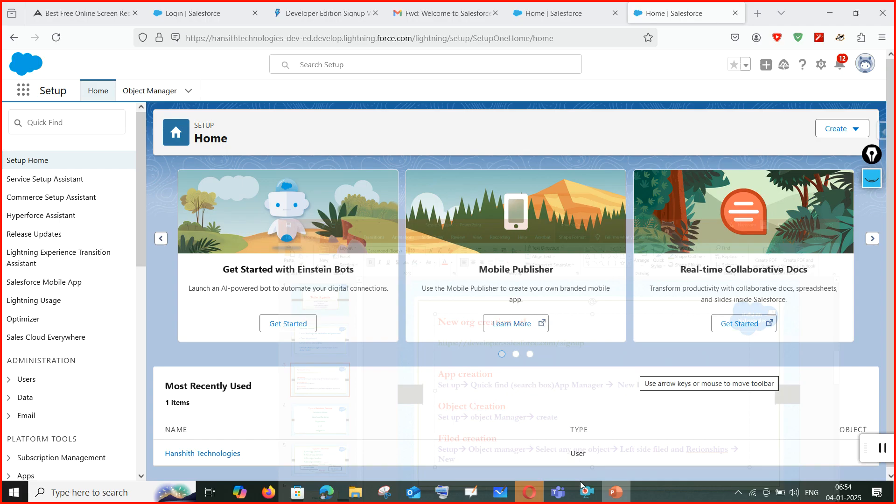
pyautogui.write('A')
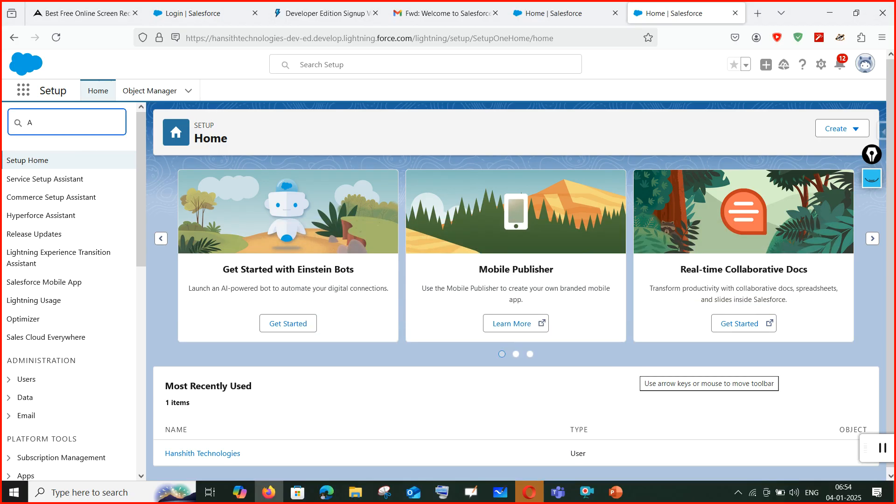
pyautogui.write('PP')
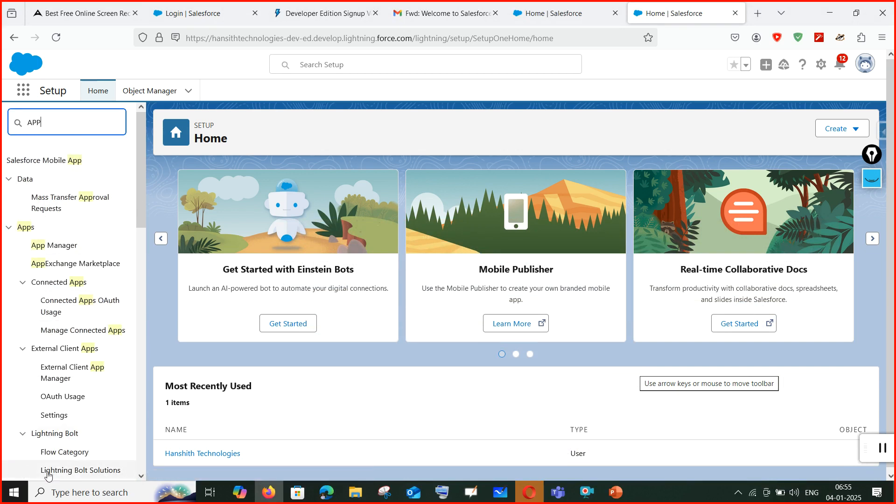
pyautogui.click(59, 246)
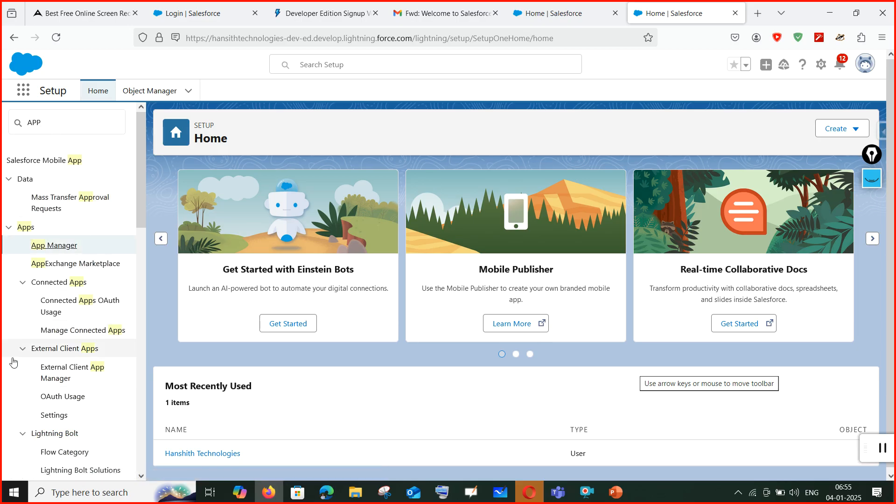
pyautogui.click(64, 247)
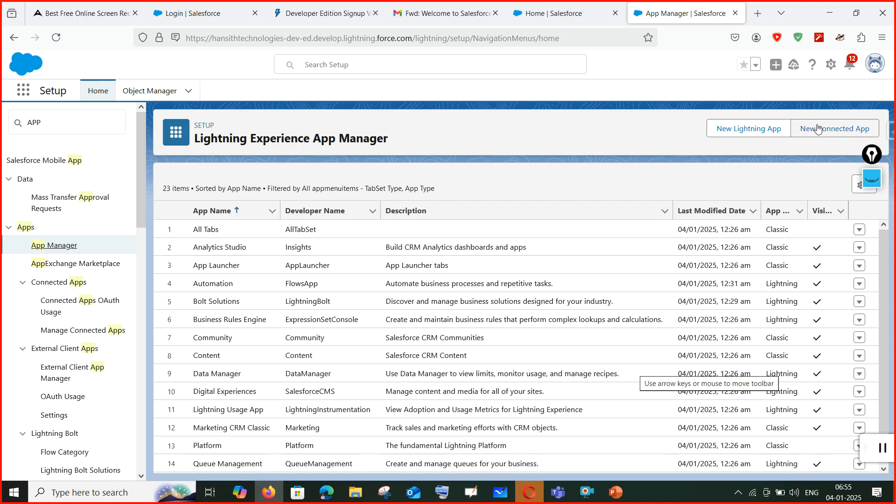
# Start a new Lightning app named 'Hanshith Technologies'.
pyautogui.click(747, 136)
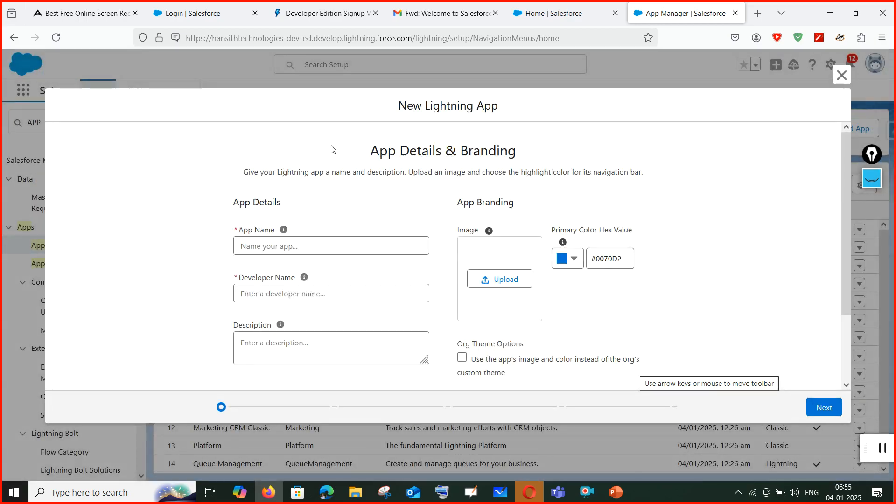
pyautogui.click(262, 243)
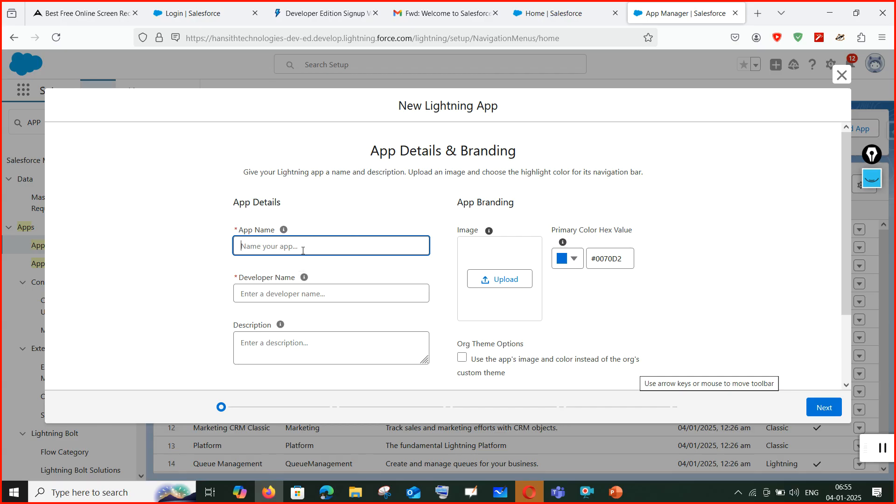
pyautogui.write('hANSHITI')
pyautogui.hotkey('ctrl', 'a')
pyautogui.press('BackSpace')
pyautogui.write('Hanshith Technologies')
pyautogui.click(295, 298)
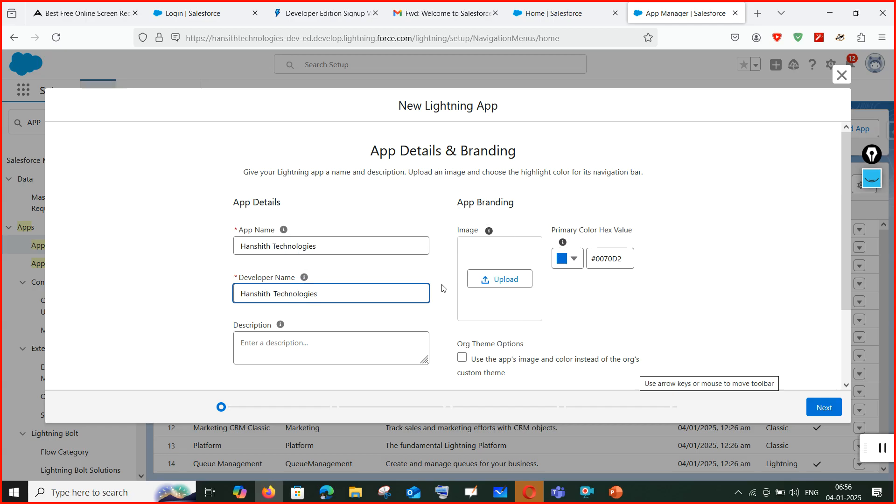
# Upload the cloud logo PNG from the Desktop as the app's image.
pyautogui.click(543, 13)
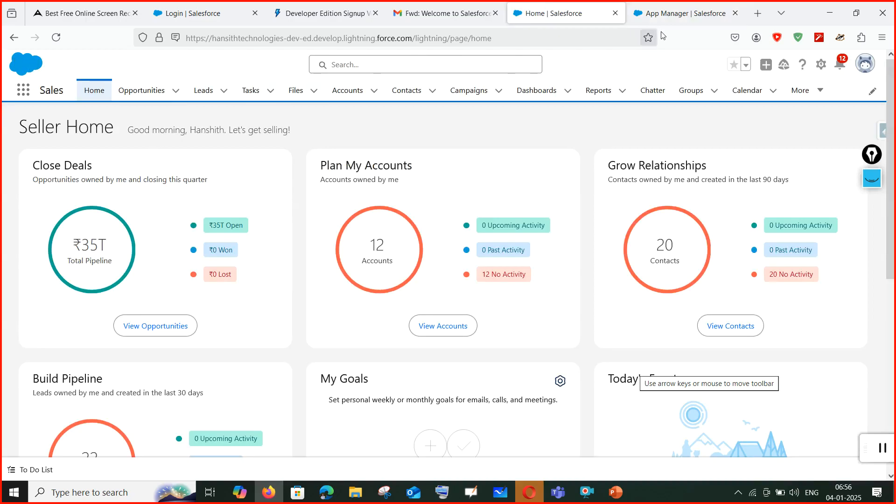
pyautogui.click(692, 14)
pyautogui.click(516, 281)
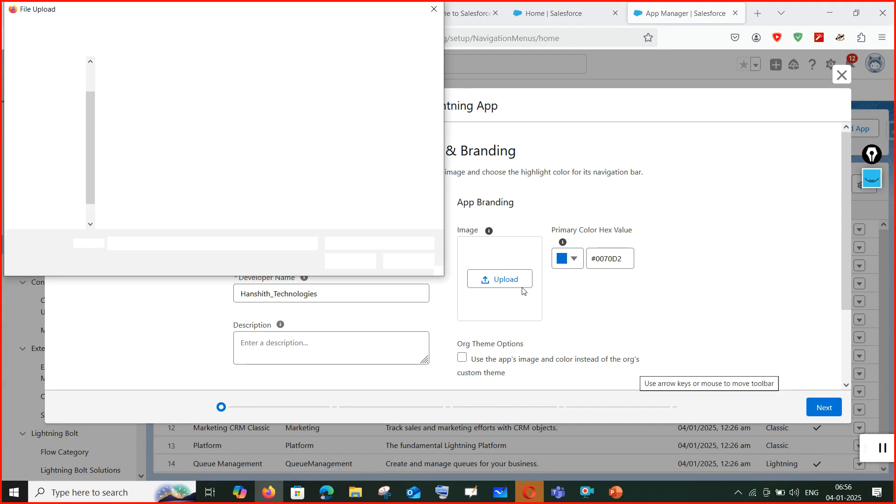
pyautogui.click(319, 106)
pyautogui.click(349, 260)
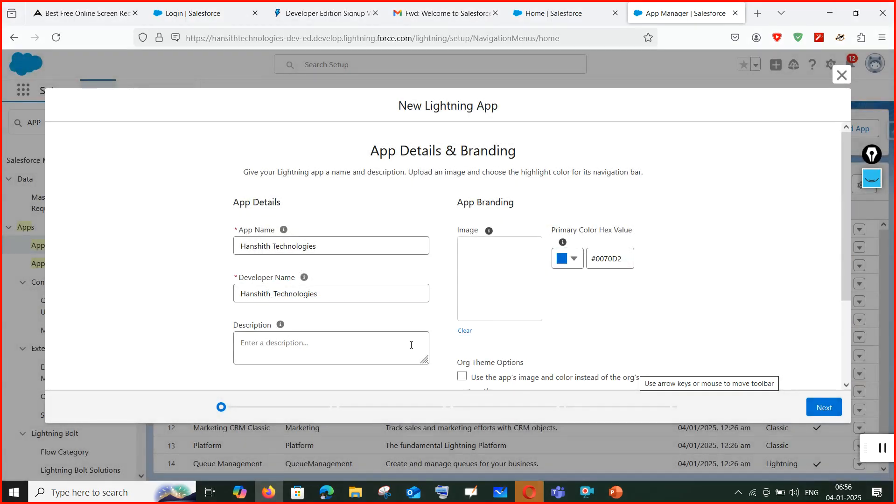
# Enter the description 'This org created for training purpose', correcting the 'traning' typo.
pyautogui.click(412, 345)
pyautogui.write('Th')
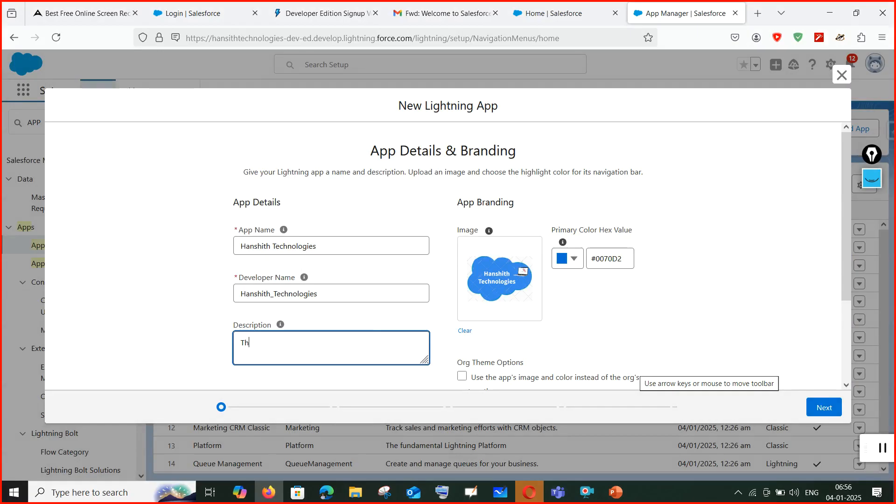
pyautogui.write('is org created for traning purpose')
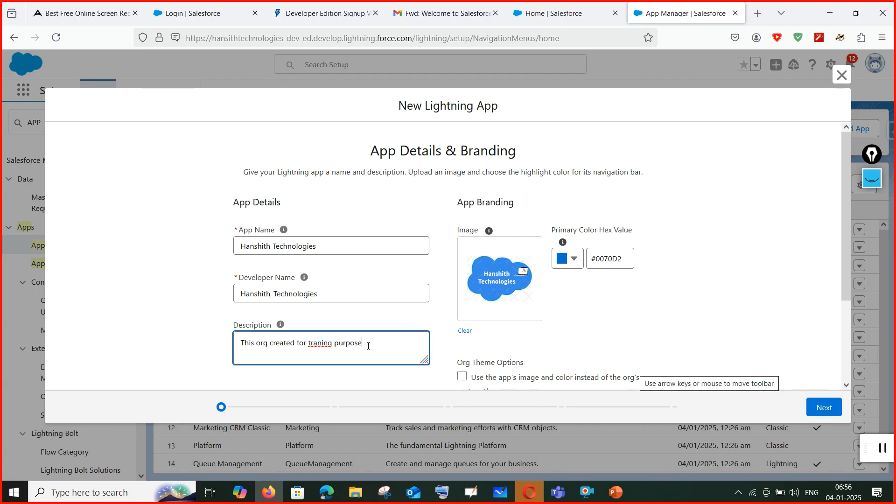
pyautogui.rightClick(319, 354)
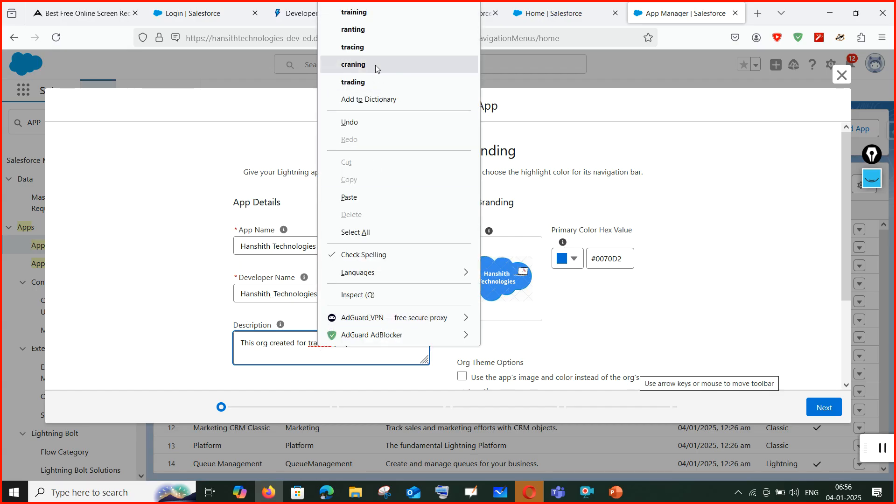
pyautogui.click(354, 13)
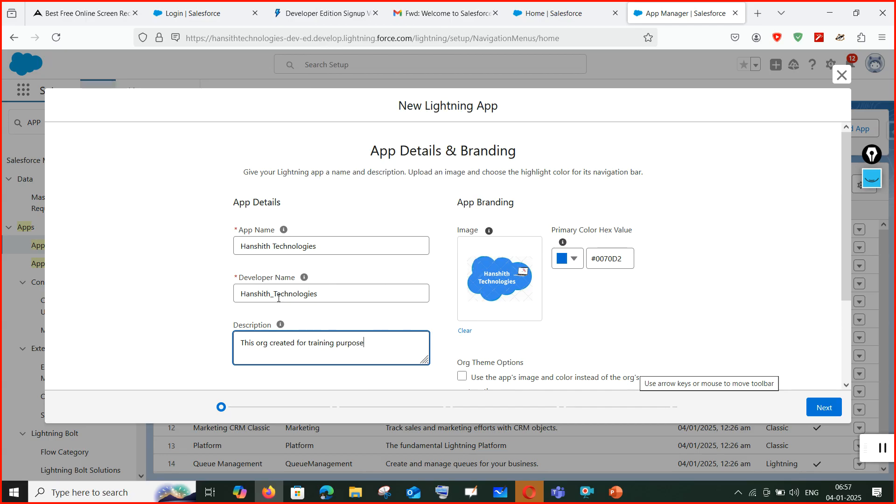
# Review the app details and App Launcher Preview on the form.
pyautogui.scroll(-2, 303, 241)
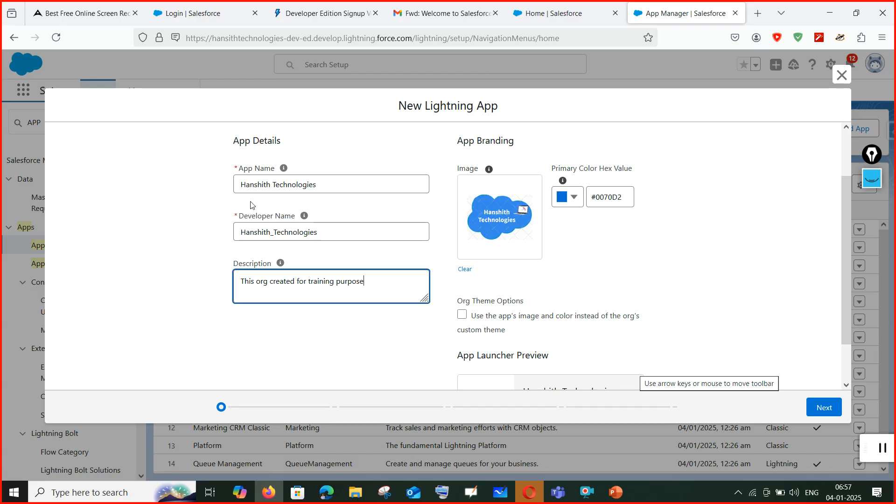
pyautogui.moveTo(237, 182); pyautogui.dragTo(352, 189)
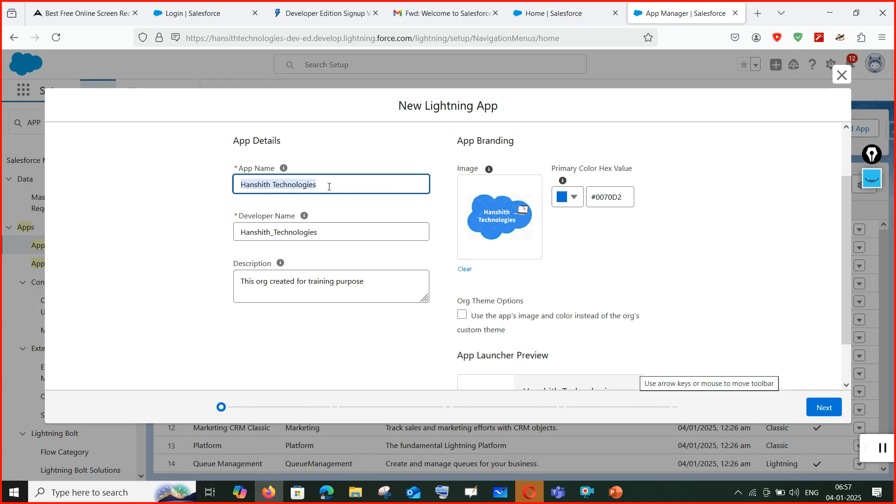
pyautogui.scroll(-2, 324, 287)
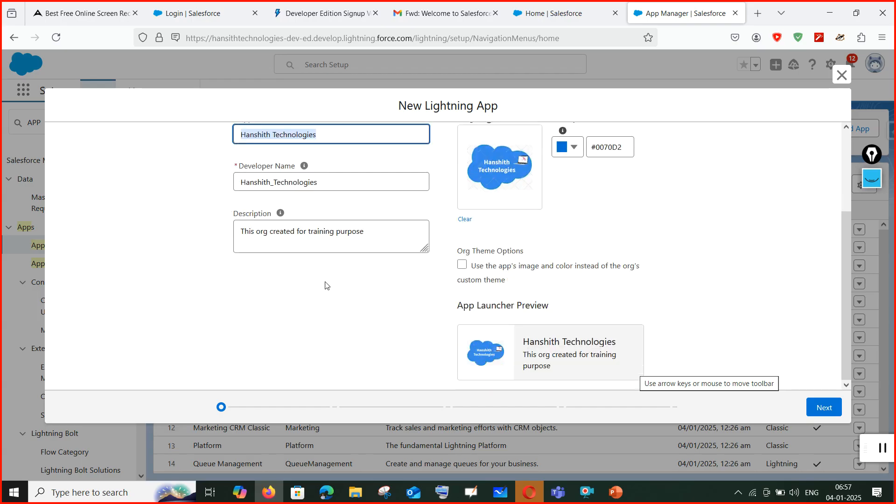
pyautogui.scroll(5, 542, 303)
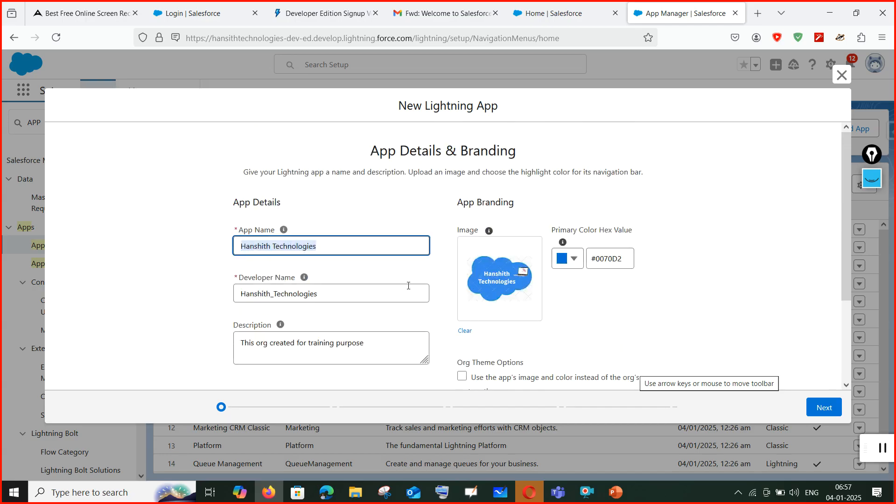
pyautogui.scroll(-3, 607, 298)
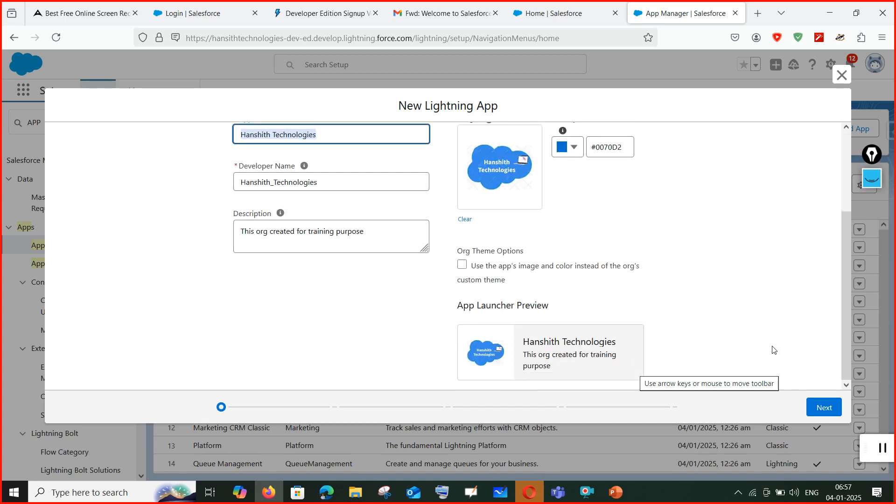
pyautogui.moveTo(635, 365); pyautogui.dragTo(674, 192)
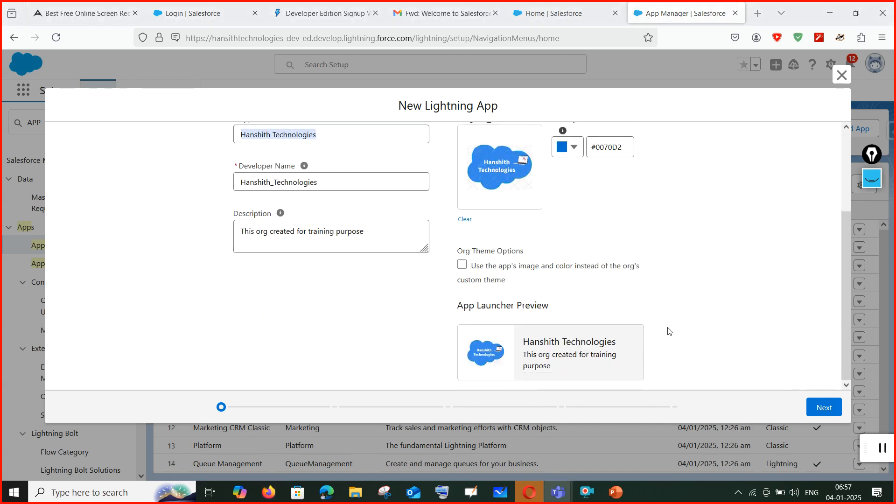
pyautogui.click(824, 411)
# Accept the default App Options and keep the Default utility bar alignment.
pyautogui.click(824, 411)
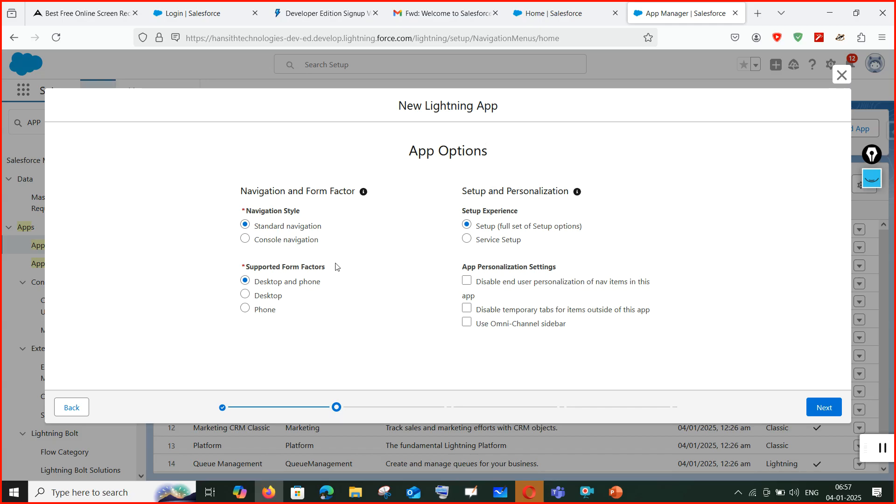
pyautogui.click(820, 409)
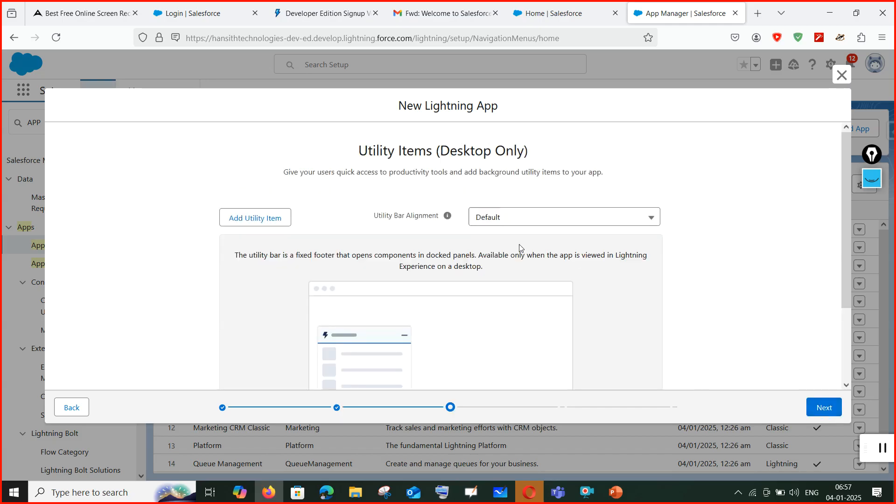
pyautogui.click(503, 226)
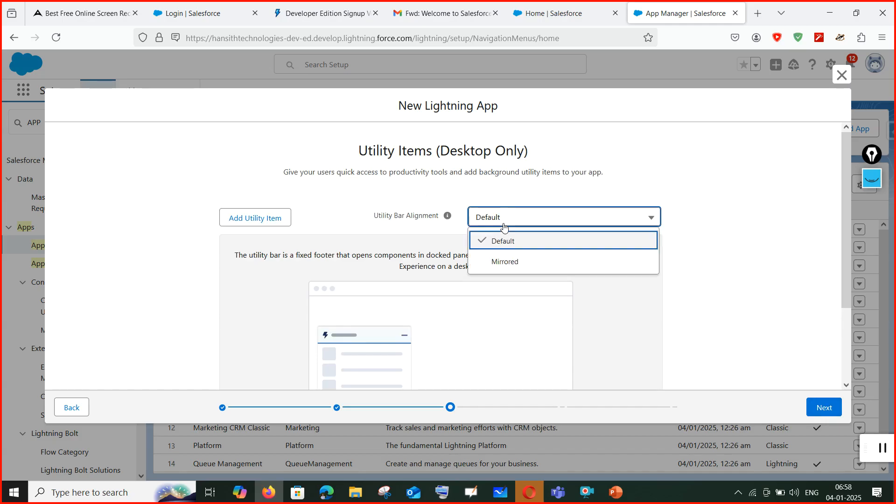
pyautogui.click(504, 226)
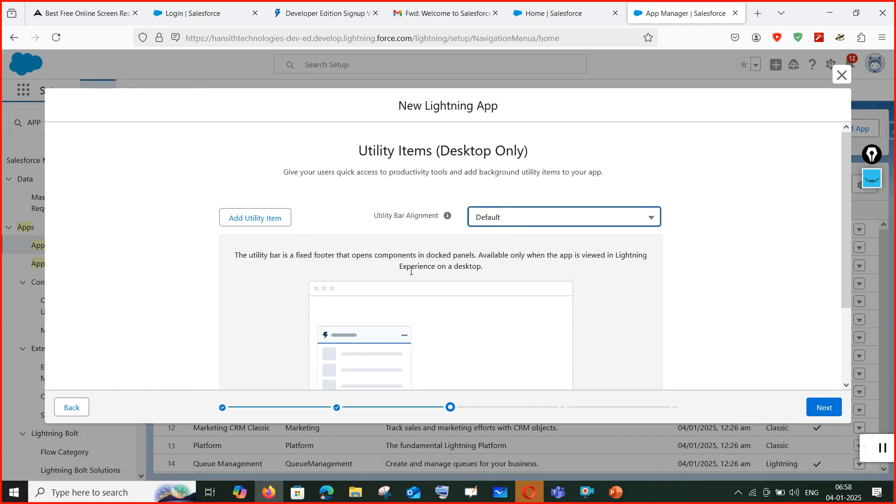
# Skip adding navigation items and Save & Finish the app on User Profiles.
pyautogui.scroll(-2, 405, 273)
pyautogui.click(832, 408)
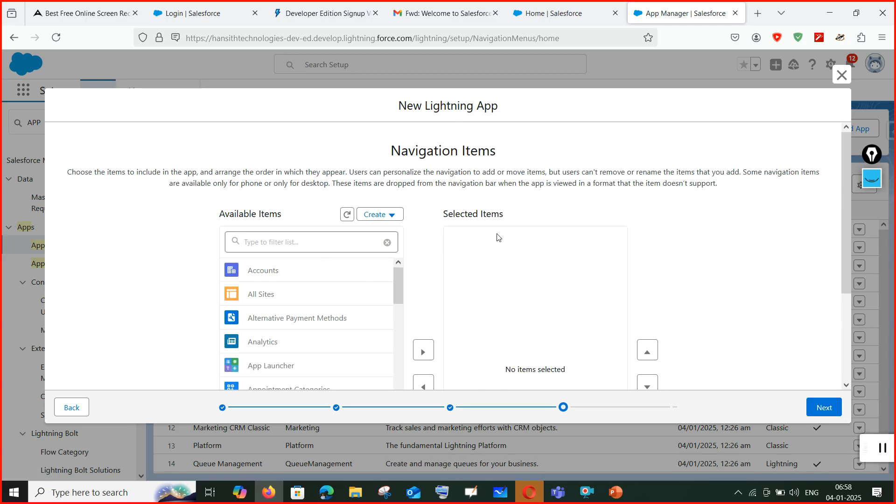
pyautogui.scroll(-3, 579, 352)
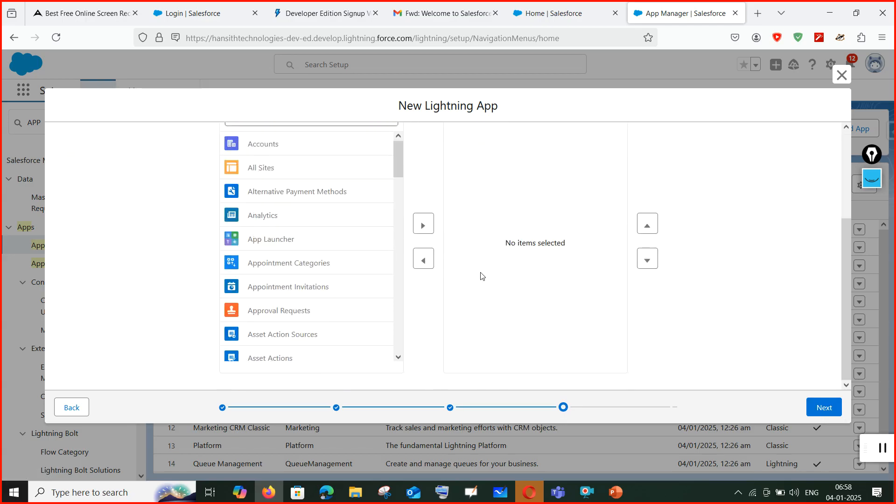
pyautogui.scroll(3, 483, 276)
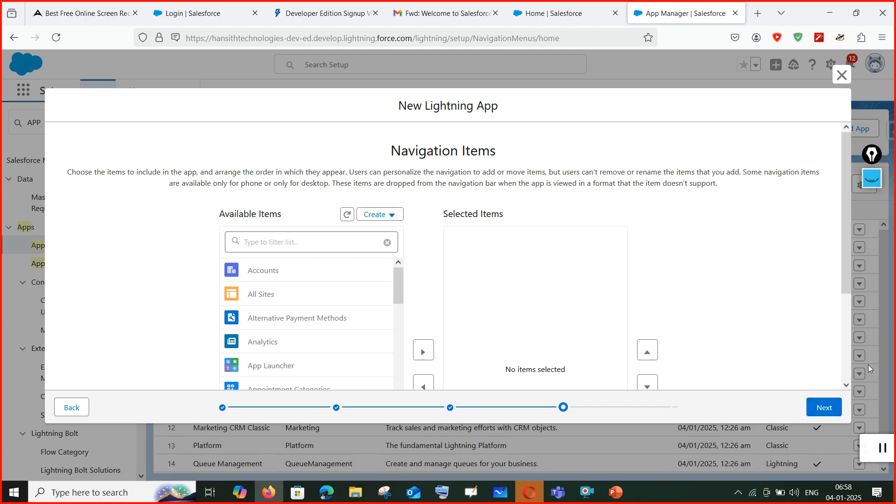
pyautogui.click(822, 407)
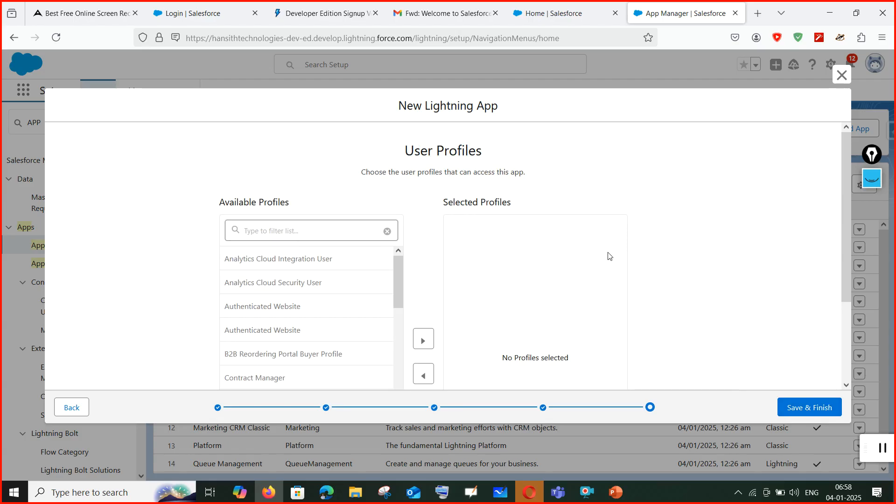
pyautogui.click(811, 410)
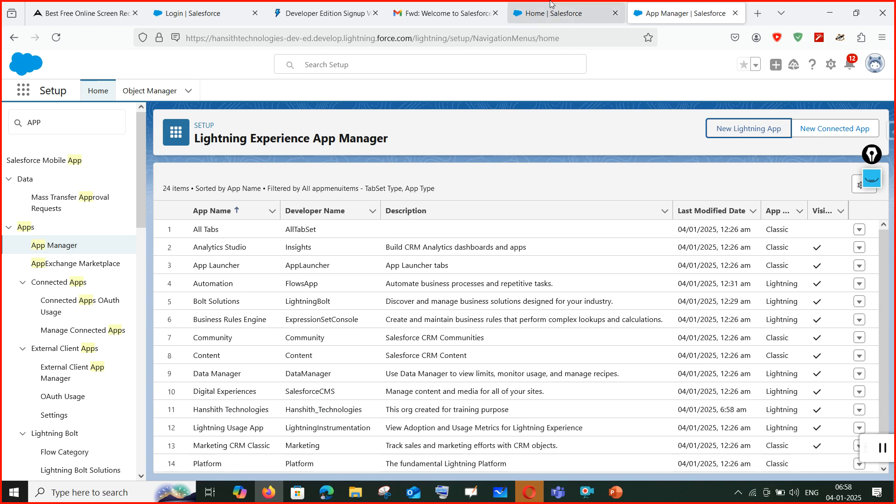
# Open the App Launcher on the Seller Home page and erase the earlier screen annotations.
pyautogui.click(567, 5)
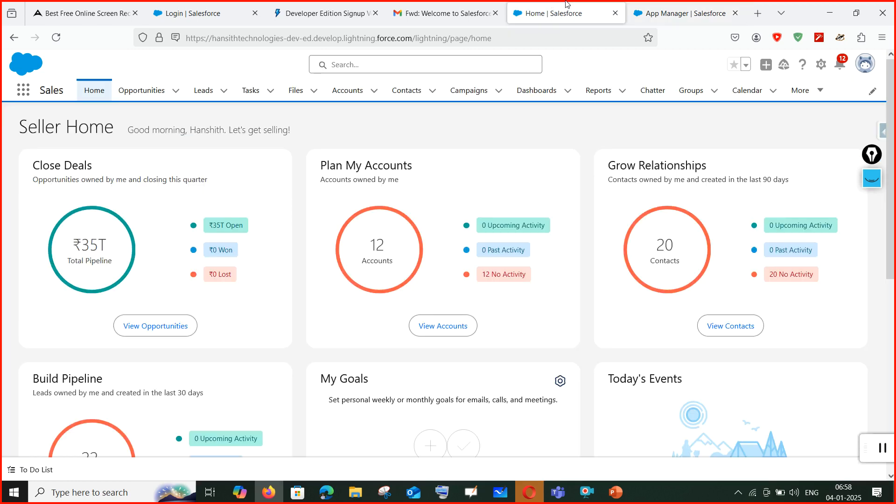
pyautogui.click(26, 90)
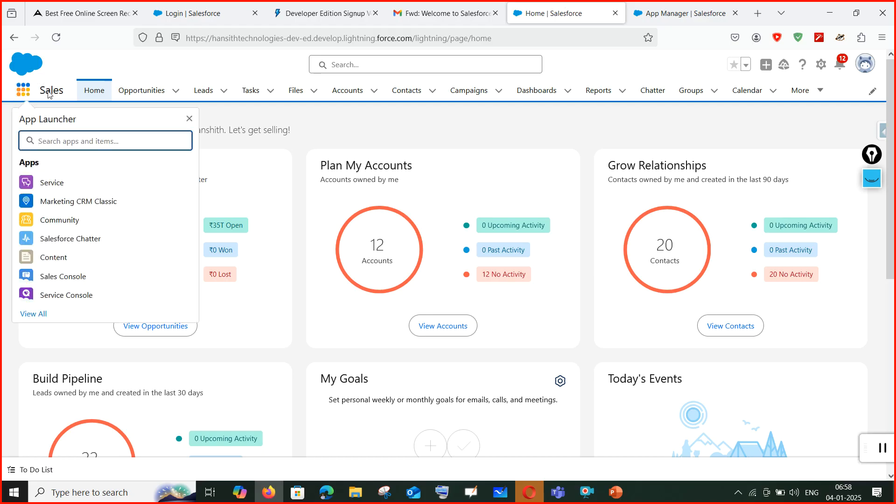
pyautogui.click(872, 179)
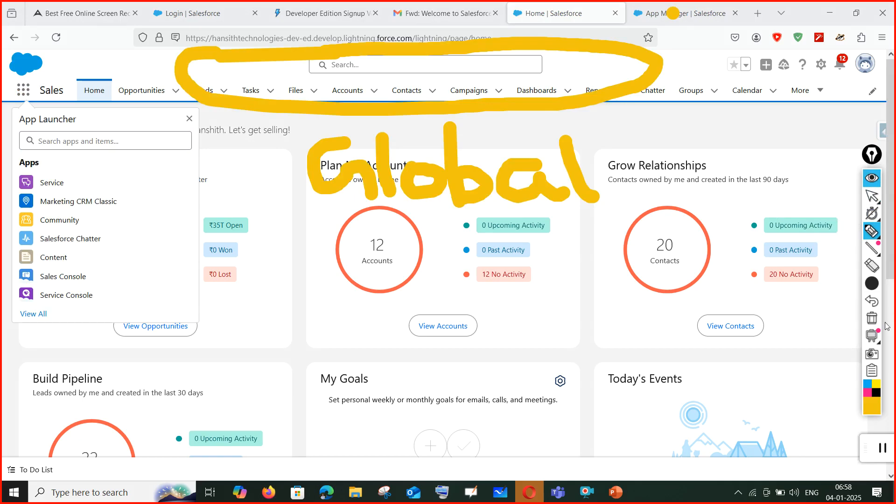
pyautogui.click(872, 266)
pyautogui.moveTo(579, 187)
pyautogui.mouseDown()
pyautogui.moveTo(426, 154)
pyautogui.moveTo(394, 176)
pyautogui.moveTo(267, 45)
pyautogui.moveTo(317, 62)
pyautogui.mouseUp()
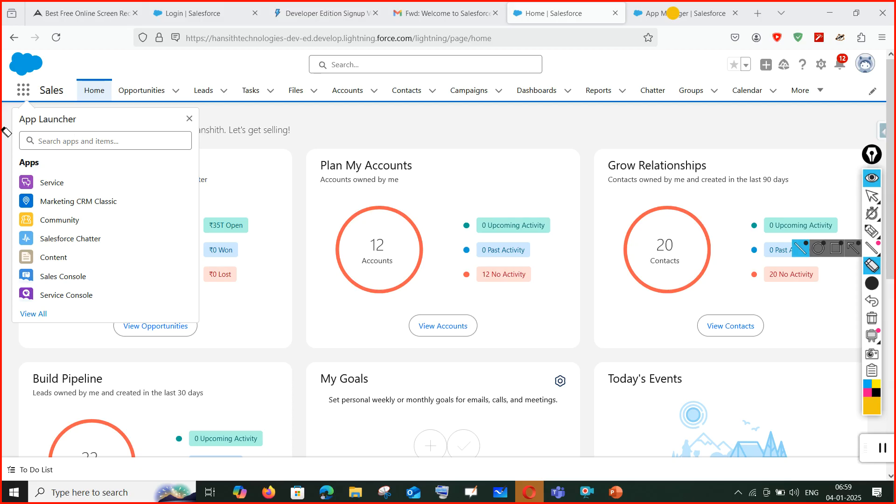
# Highlight the App Launcher title, the global search bar and the Setup area.
pyautogui.click(872, 231)
pyautogui.moveTo(13, 129); pyautogui.dragTo(126, 130)
pyautogui.moveTo(396, 69); pyautogui.dragTo(483, 69)
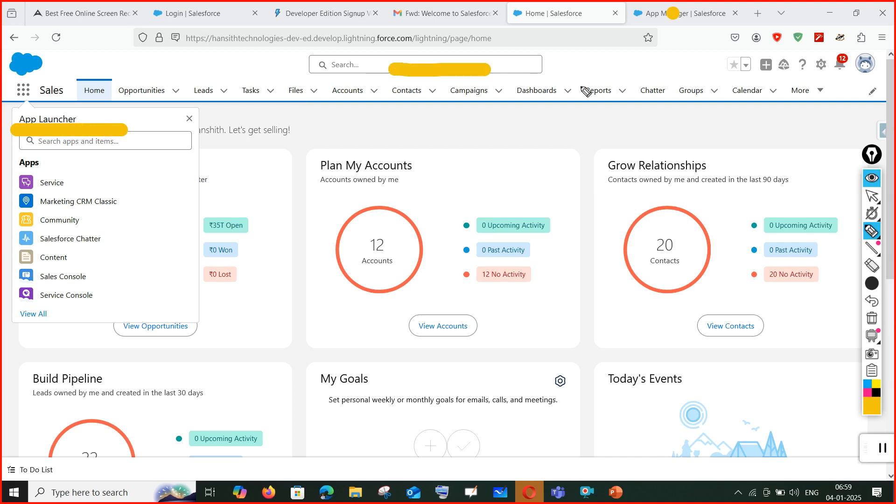
pyautogui.moveTo(821, 72); pyautogui.dragTo(800, 132)
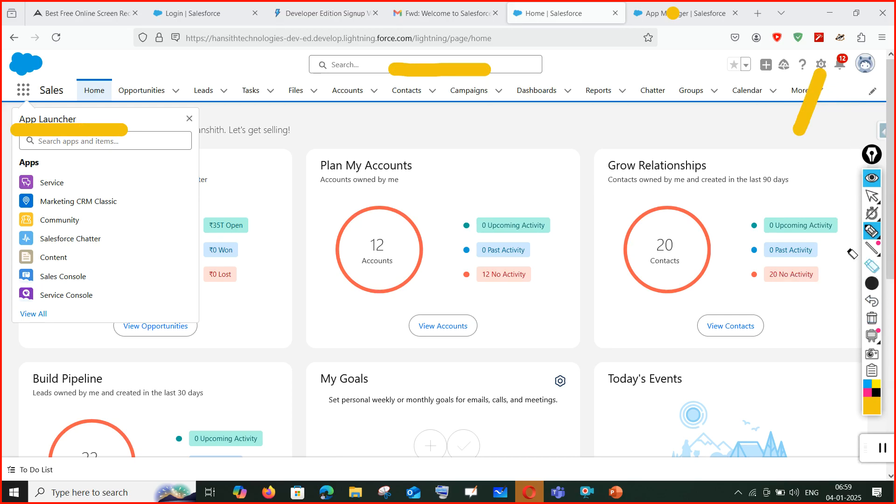
# Erase all highlighter strokes and put away the annotation tools.
pyautogui.click(872, 266)
pyautogui.moveTo(810, 91); pyautogui.dragTo(344, 69)
pyautogui.click(123, 133)
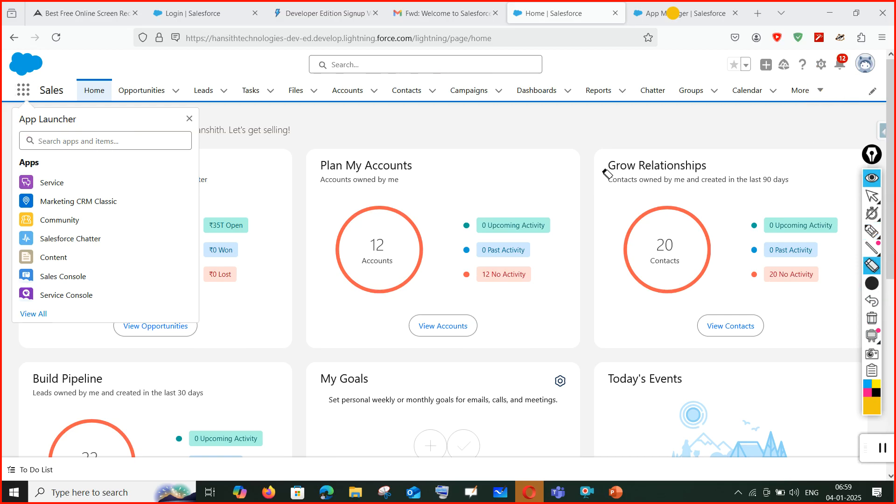
pyautogui.click(876, 196)
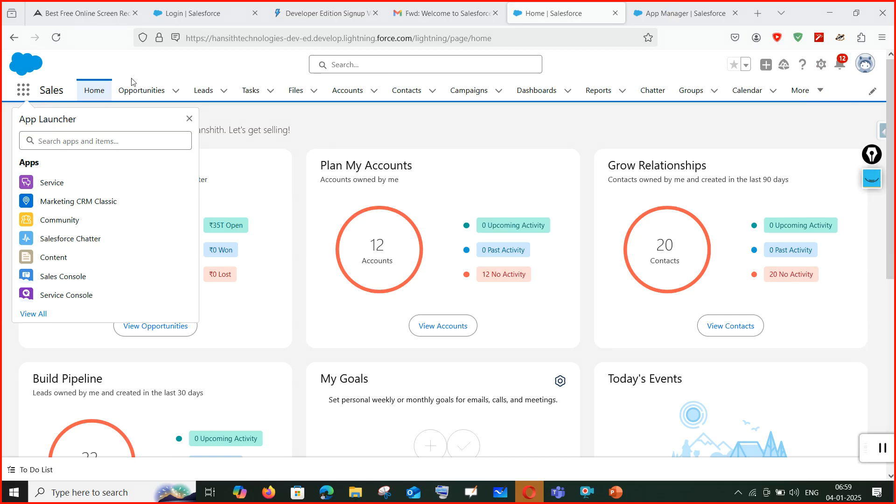
# Search the App Launcher for 'hans', then reload the home page.
pyautogui.click(60, 142)
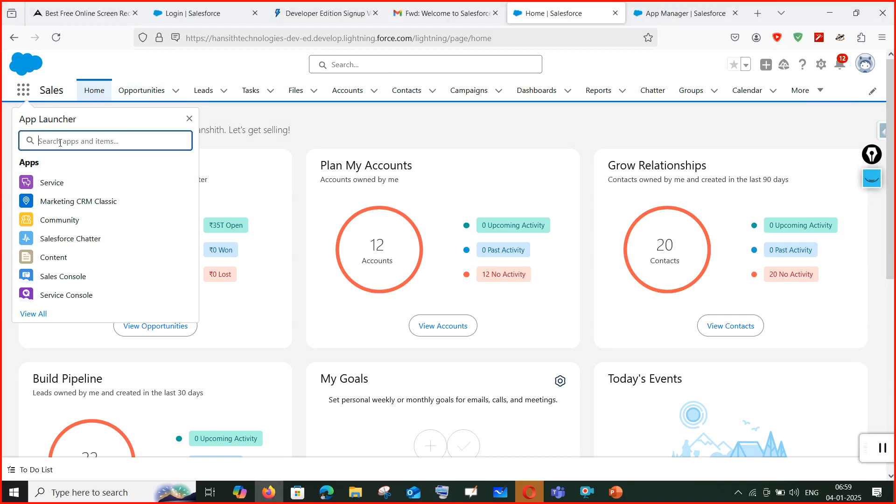
pyautogui.write('ha')
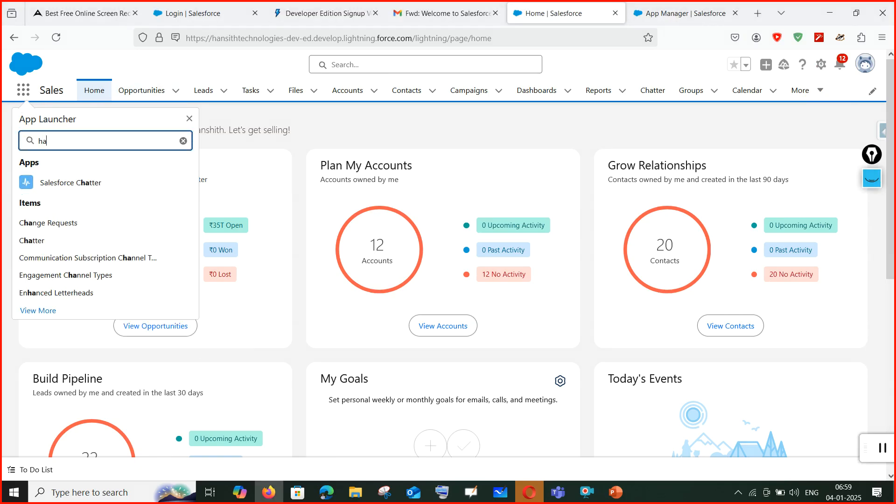
pyautogui.write('nsh')
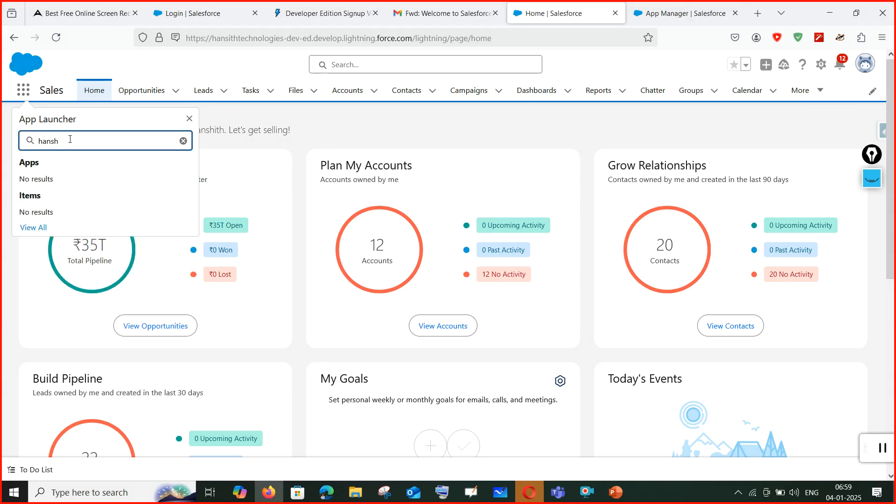
pyautogui.click(57, 37)
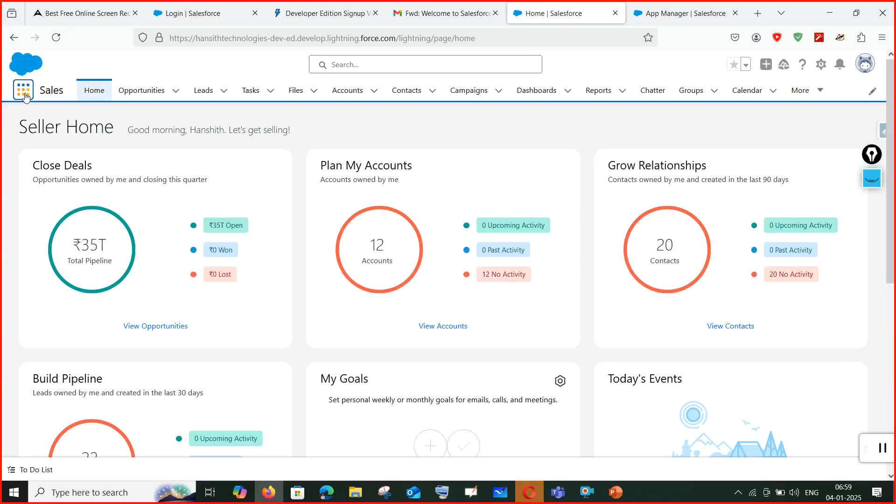
# Search the App Launcher for 'han', open View All, and allow site notifications.
pyautogui.click(24, 90)
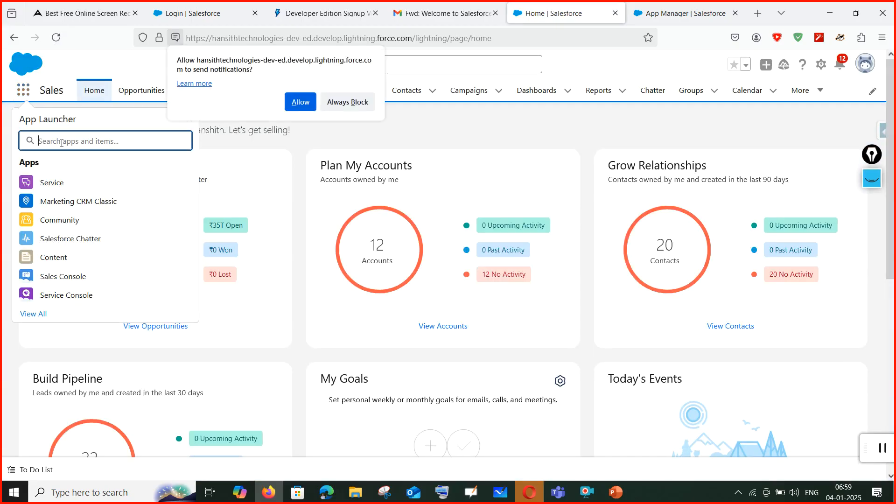
pyautogui.write('han')
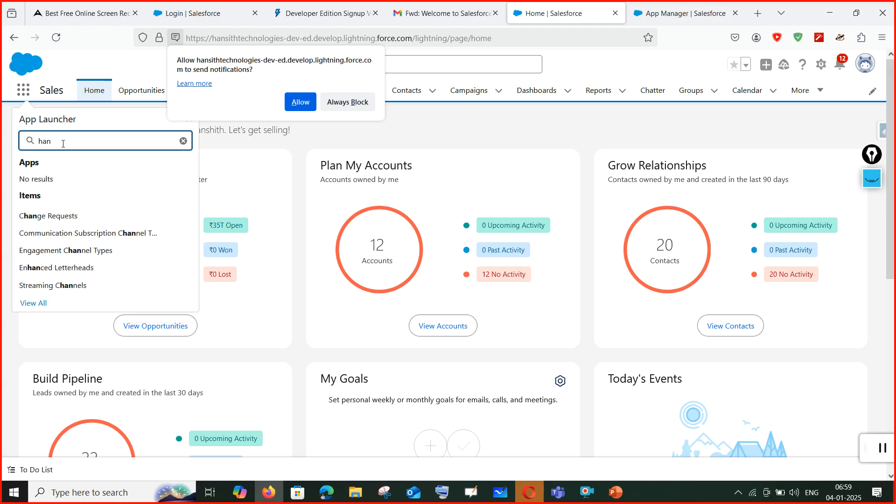
pyautogui.click(33, 304)
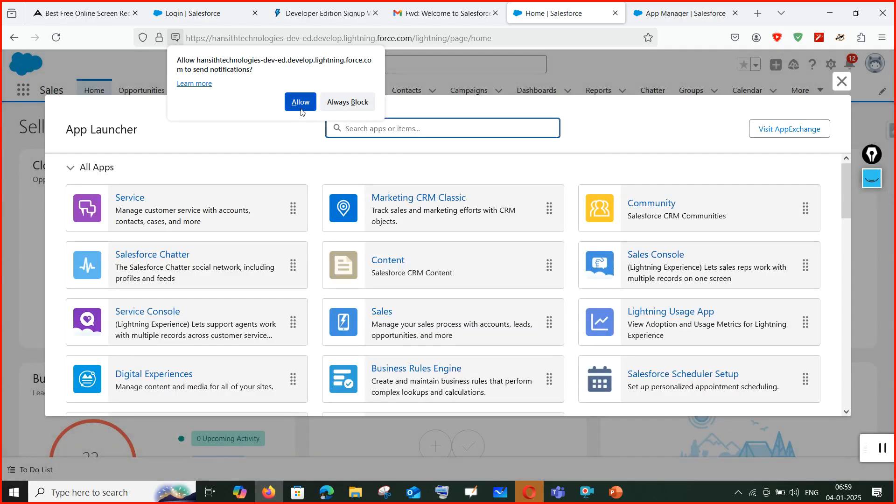
pyautogui.click(300, 103)
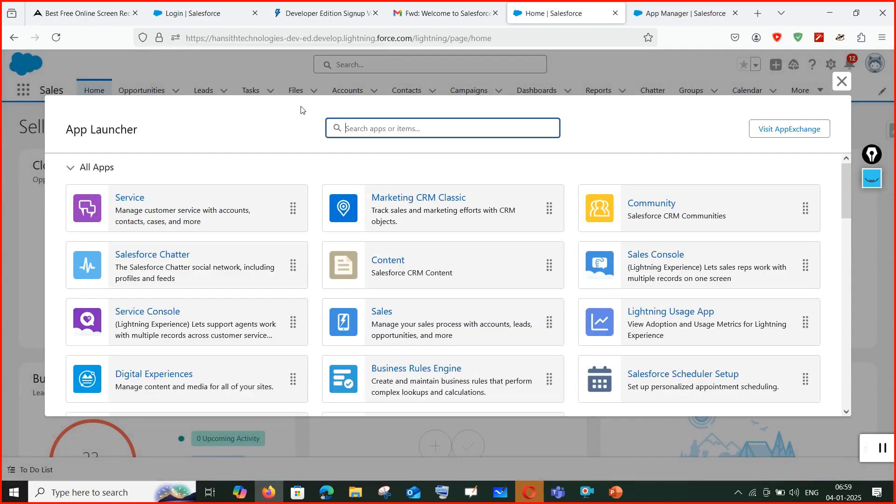
# Scroll the full app list, collapse All Apps, close the list, and reload the home page.
pyautogui.scroll(-1, 473, 323)
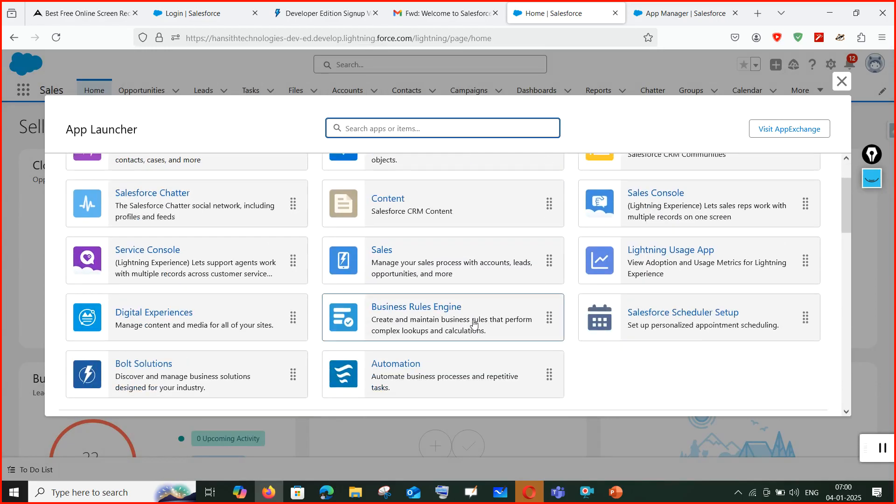
pyautogui.scroll(-1, 474, 323)
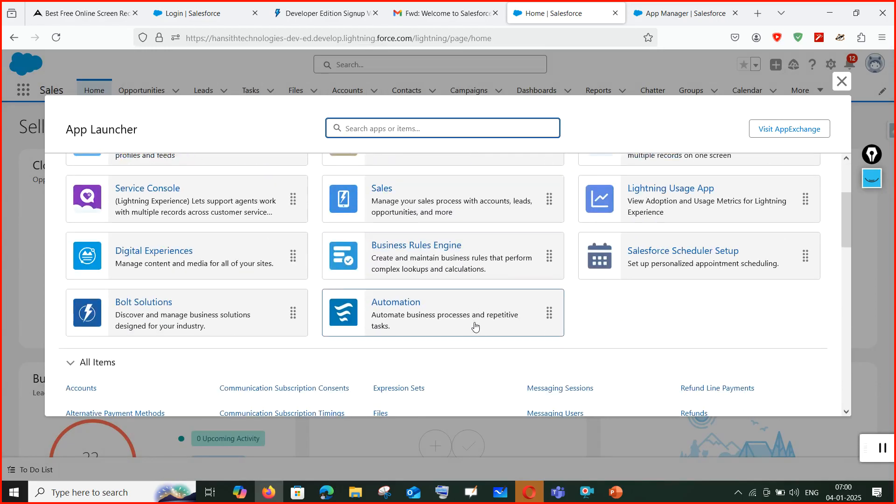
pyautogui.scroll(2, 478, 329)
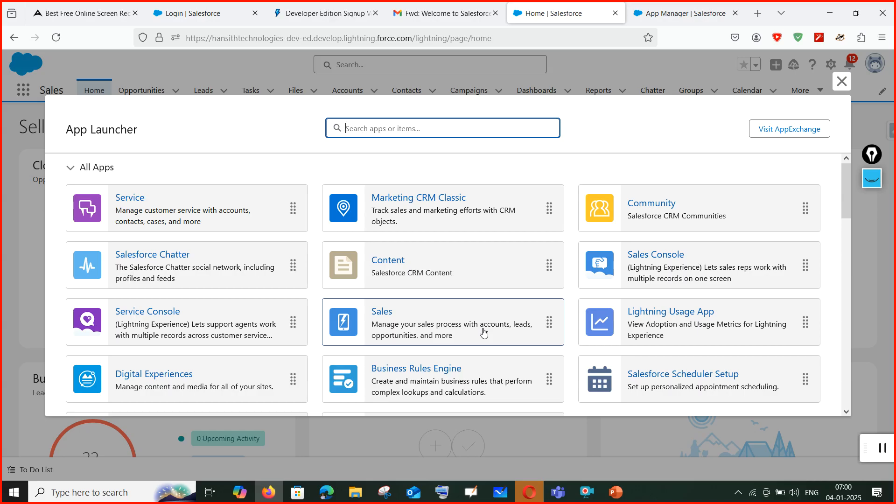
pyautogui.click(69, 169)
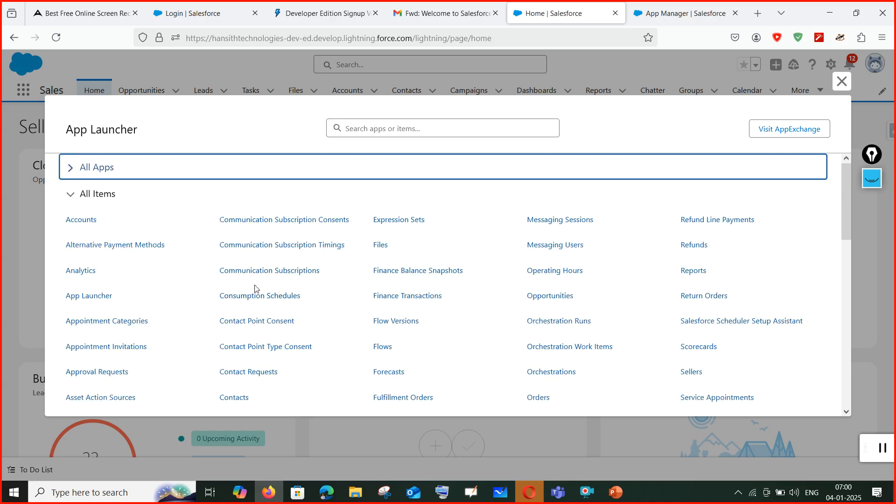
pyautogui.click(843, 82)
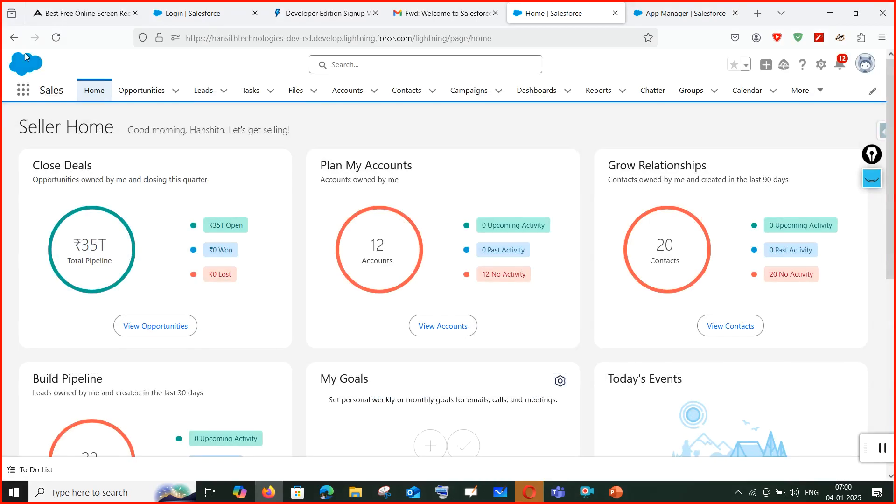
pyautogui.click(57, 38)
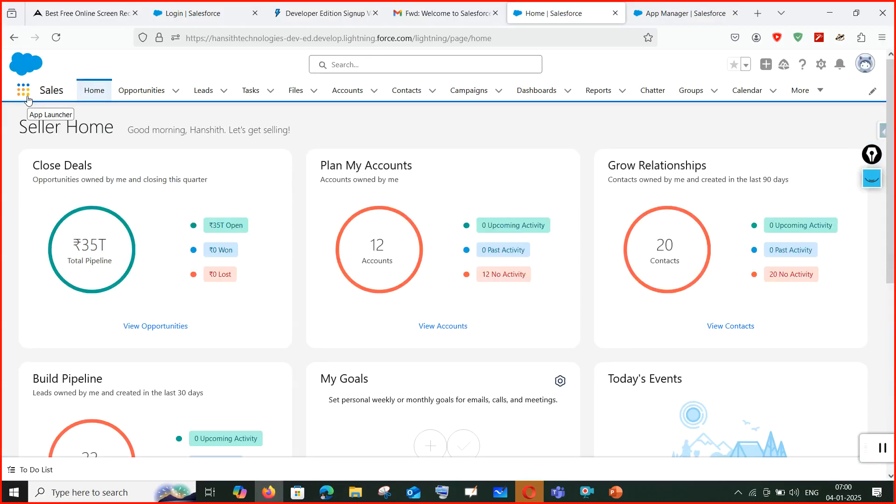
# Search the App Launcher for 'hansh', then return to the App Manager listing.
pyautogui.click(26, 98)
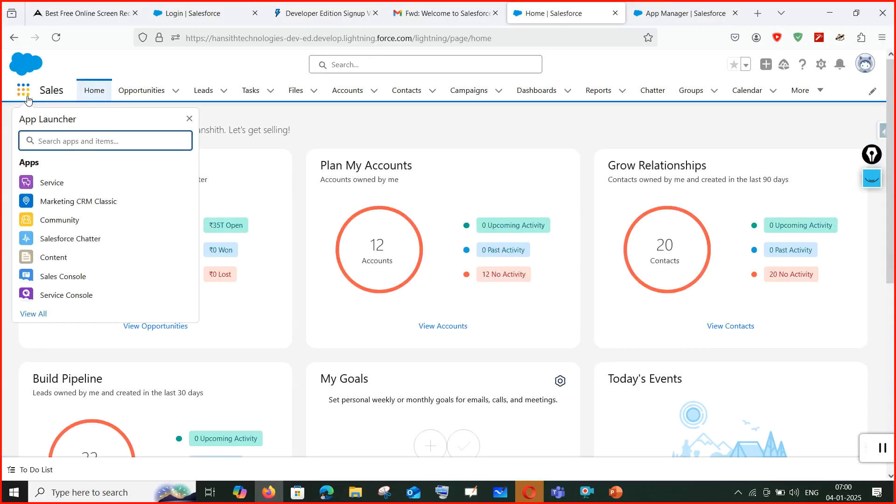
pyautogui.write('han')
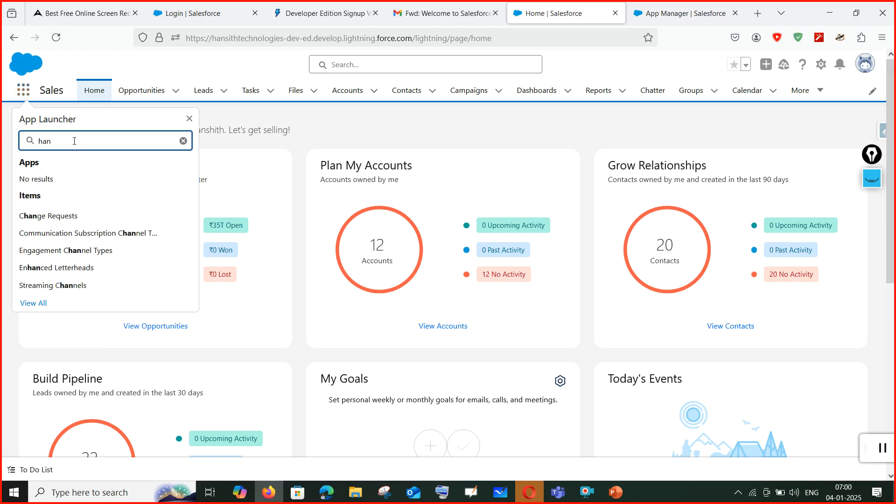
pyautogui.write('sh')
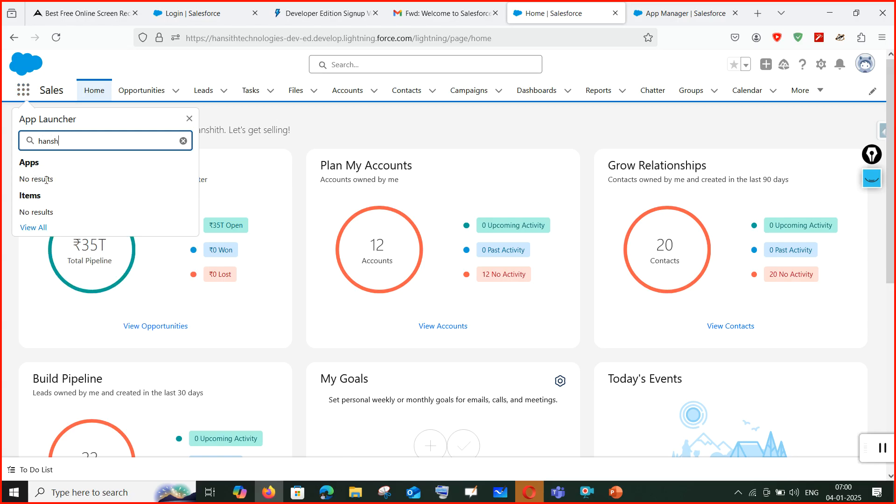
pyautogui.click(663, 14)
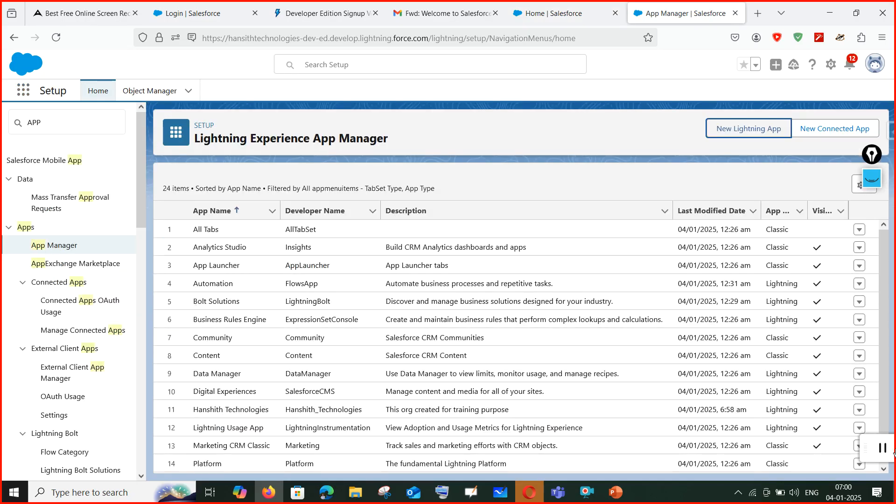
# Choose Edit for Hanshith Technologies in App Manager, then reload the home page.
pyautogui.click(859, 411)
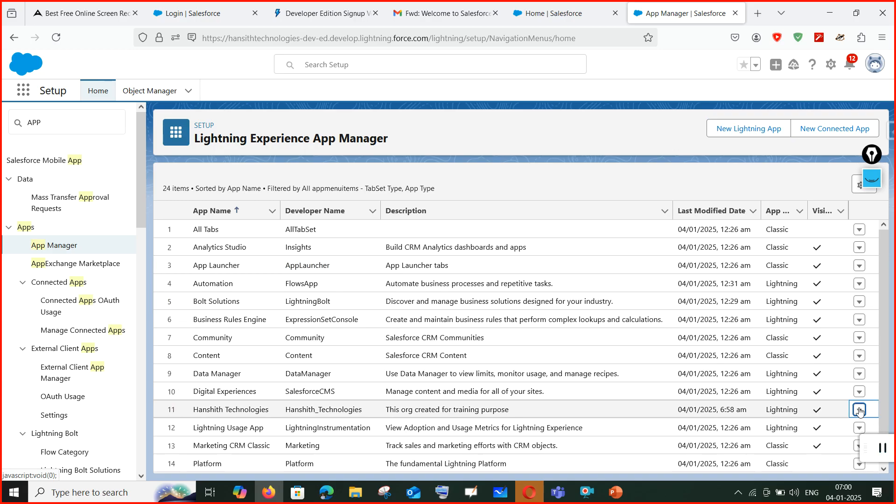
pyautogui.click(821, 346)
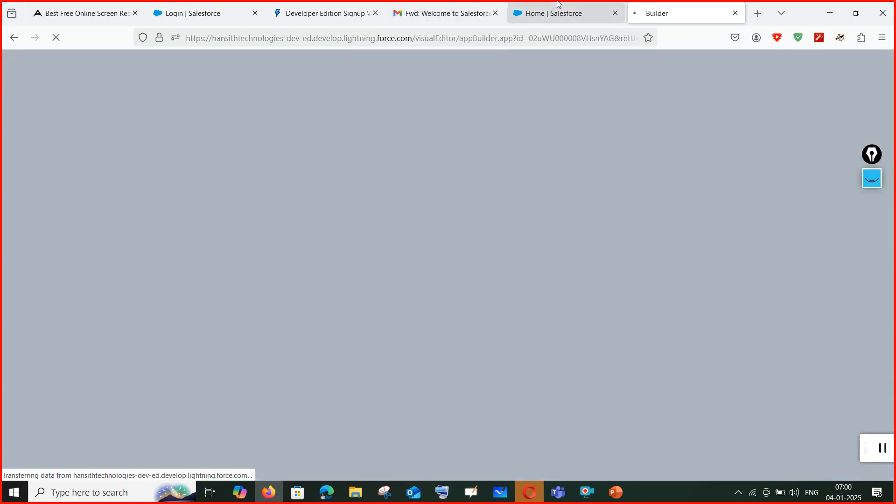
pyautogui.click(559, 5)
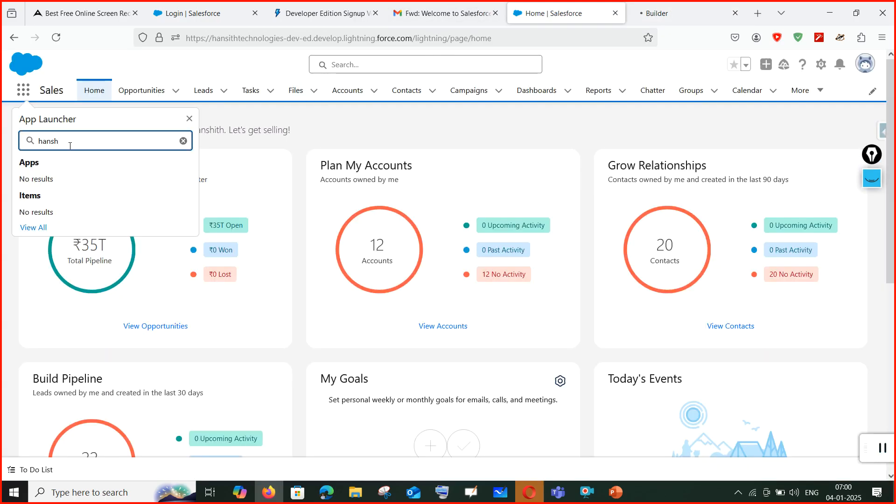
pyautogui.click(56, 37)
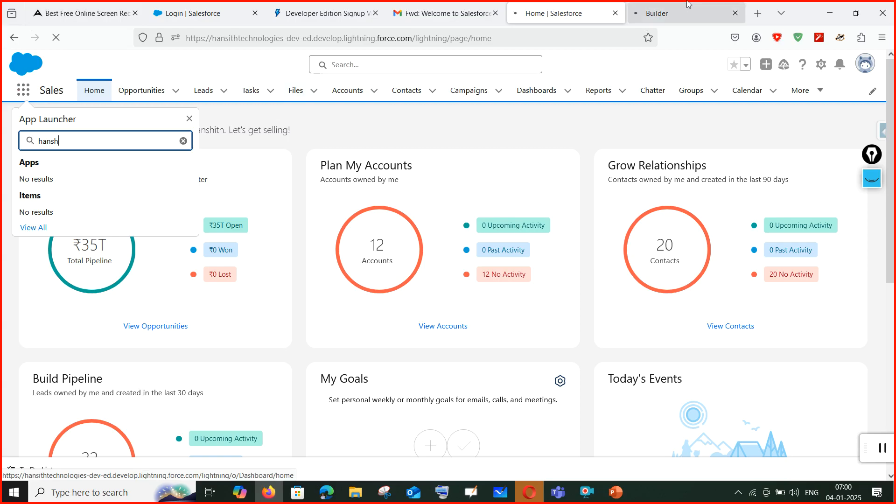
pyautogui.click(663, 13)
pyautogui.click(557, 13)
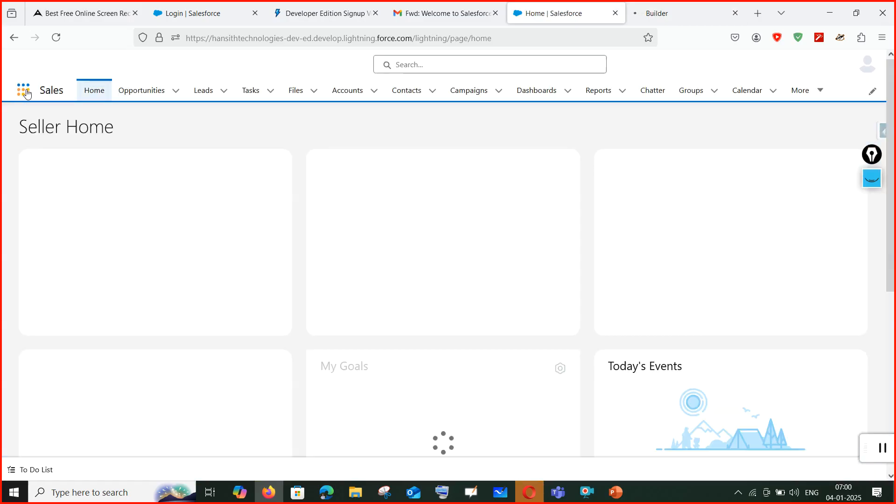
# Search the App Launcher for 'han' and then 'hans', finding no matching app.
pyautogui.click(24, 93)
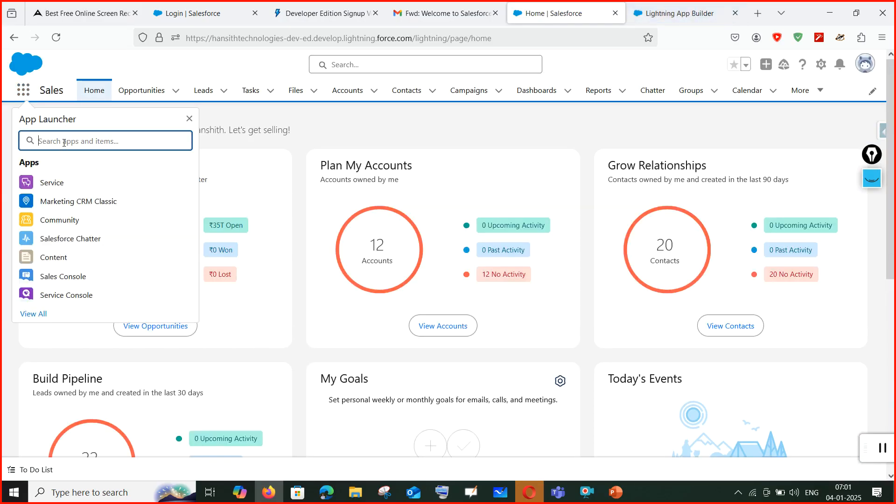
pyautogui.write('hn')
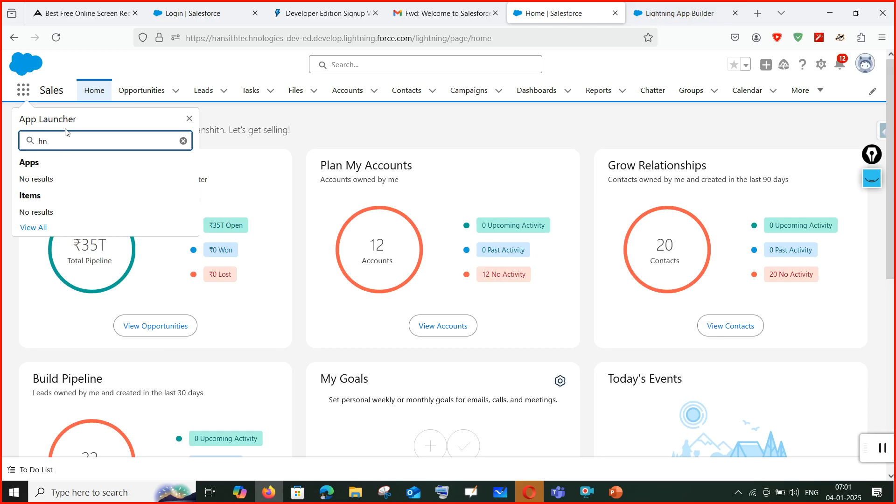
pyautogui.press('BackSpace')
pyautogui.write('an')
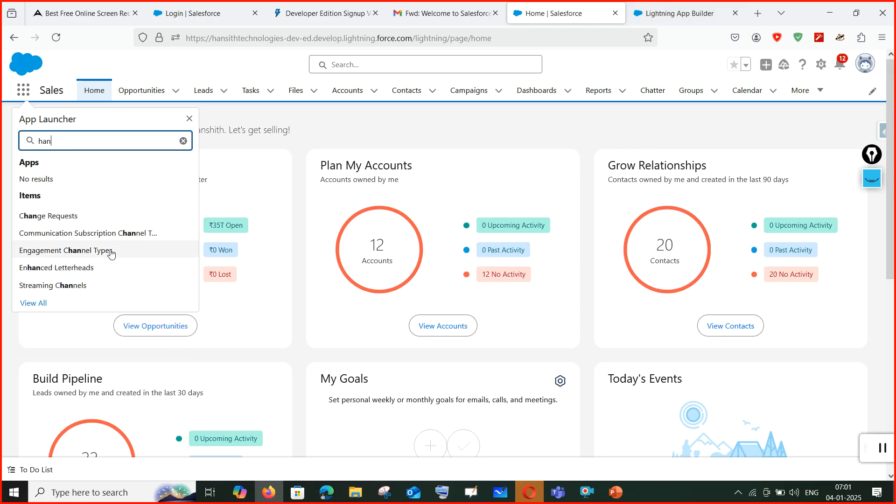
pyautogui.click(163, 63)
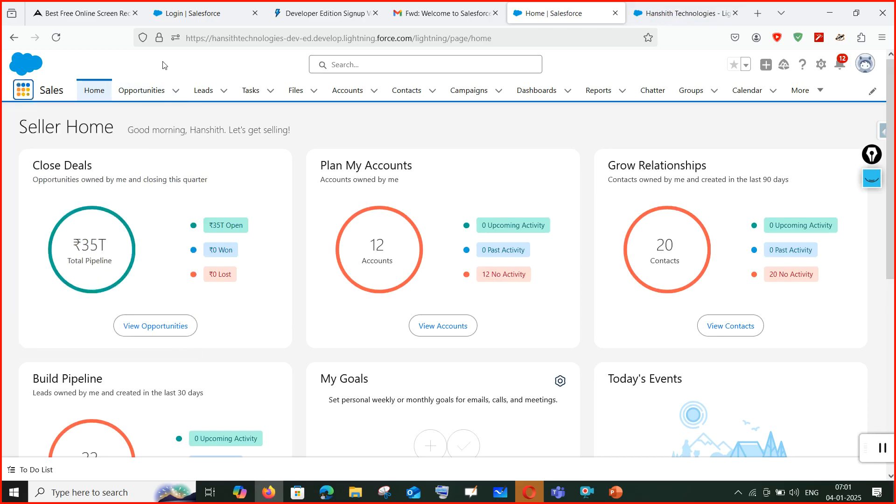
pyautogui.click(24, 93)
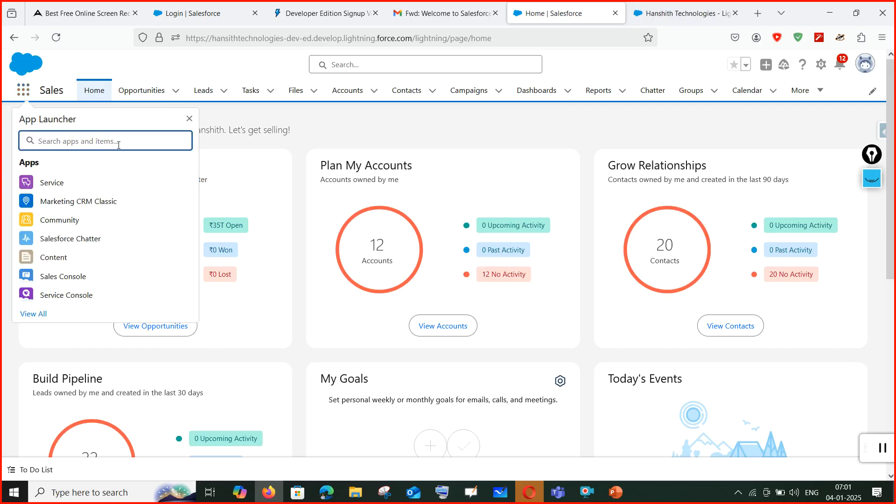
pyautogui.write('hans')
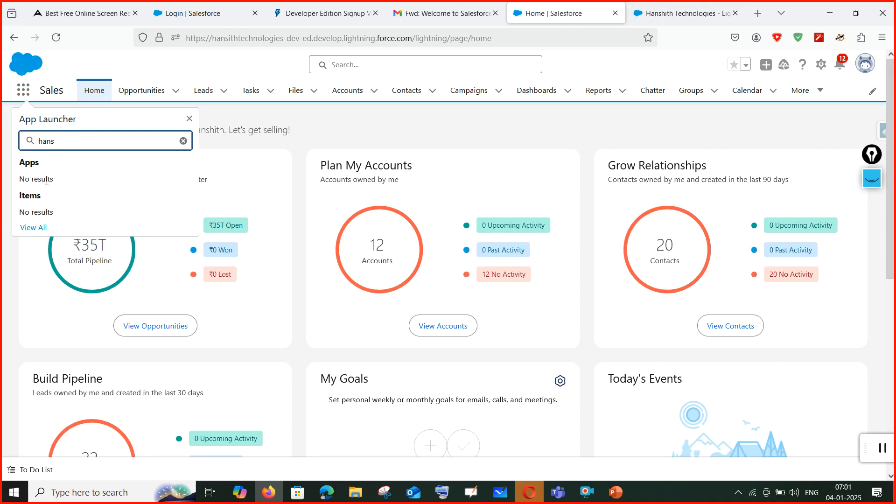
pyautogui.click(683, 13)
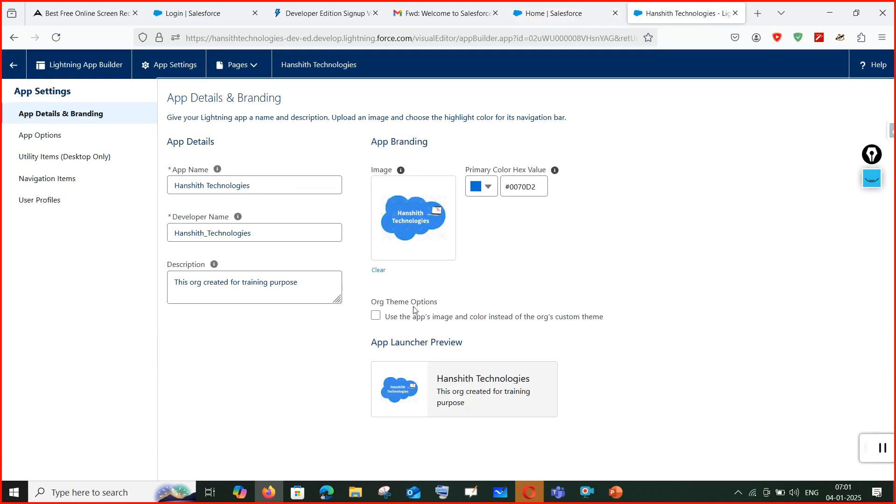
# Move through App Options and Utility Items to the User Profiles settings of Hanshith Technologies.
pyautogui.click(50, 140)
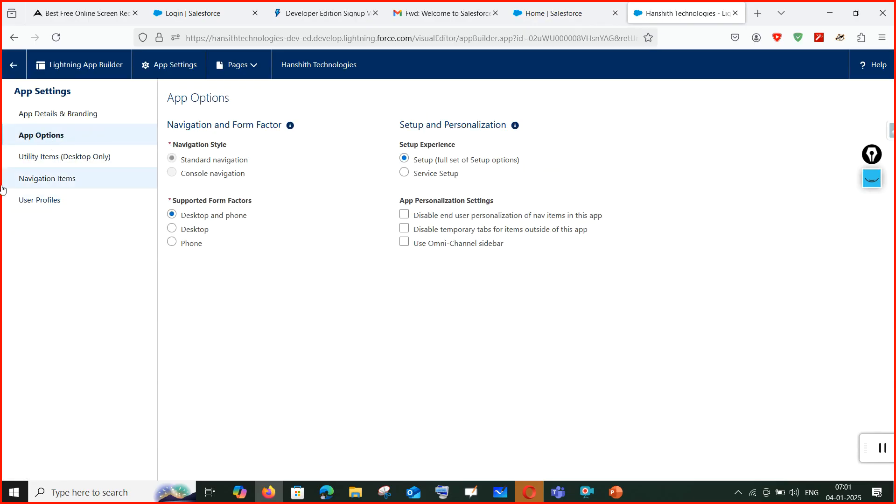
pyautogui.click(54, 164)
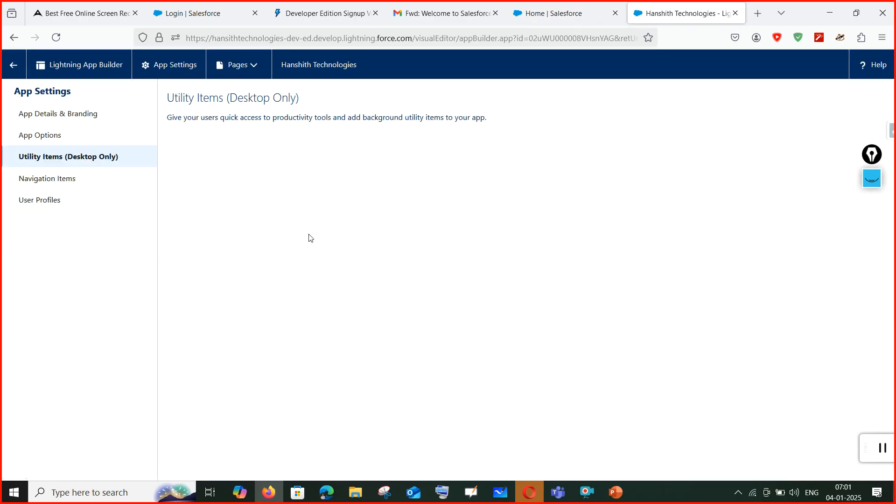
pyautogui.click(21, 202)
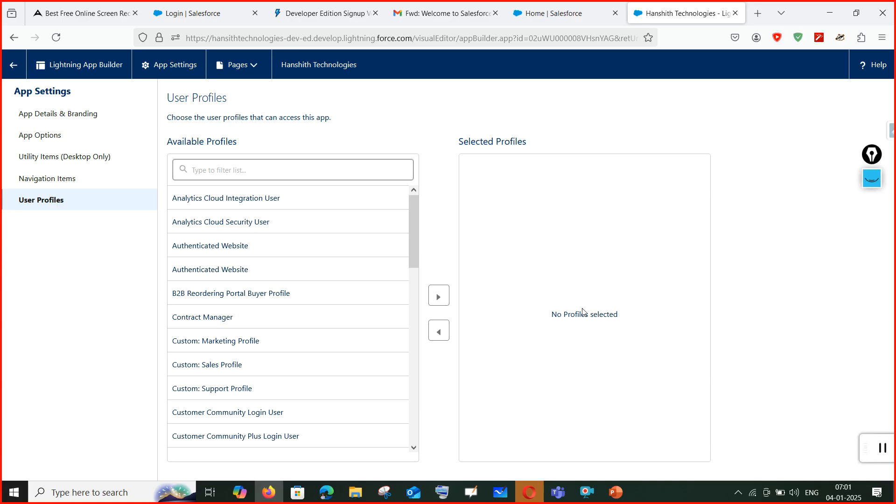
# Filter profiles for 'syste', add System Administrator to Selected Profiles, and save.
pyautogui.click(310, 168)
pyautogui.write('syste')
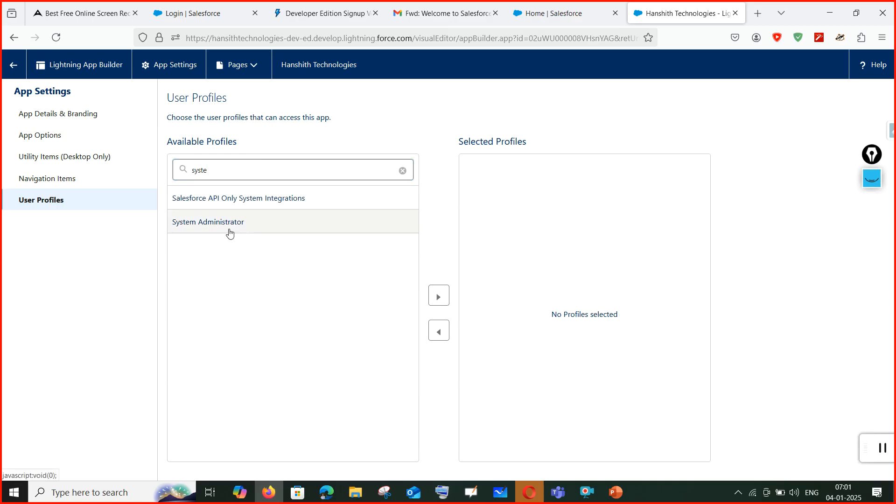
pyautogui.click(439, 296)
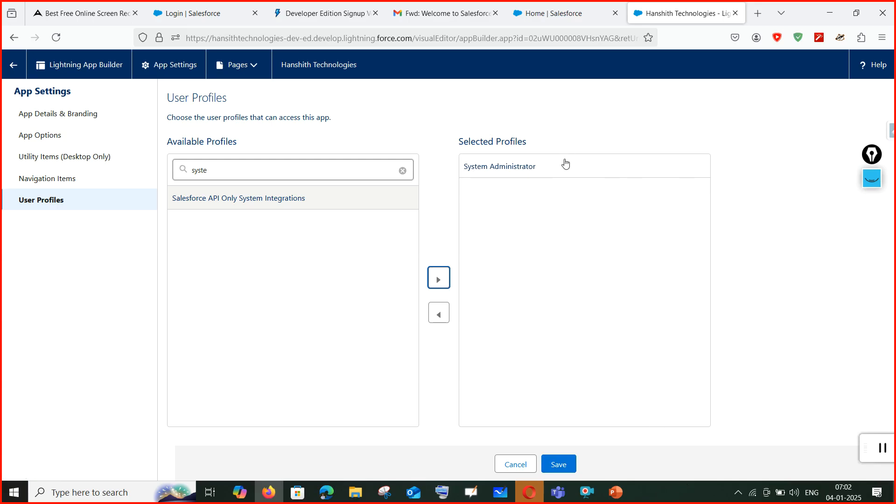
pyautogui.click(562, 464)
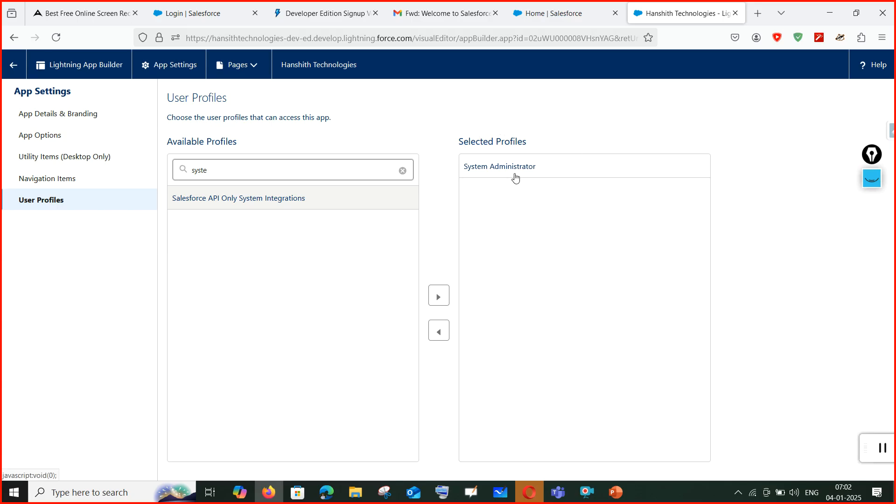
pyautogui.click(551, 13)
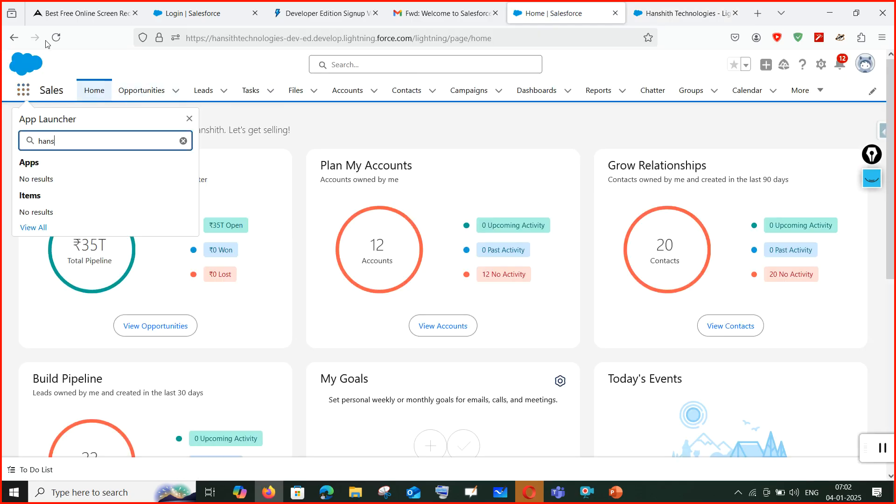
# Reload the home page, search the App Launcher for 'hans', and launch Hanshith Technologies.
pyautogui.click(55, 41)
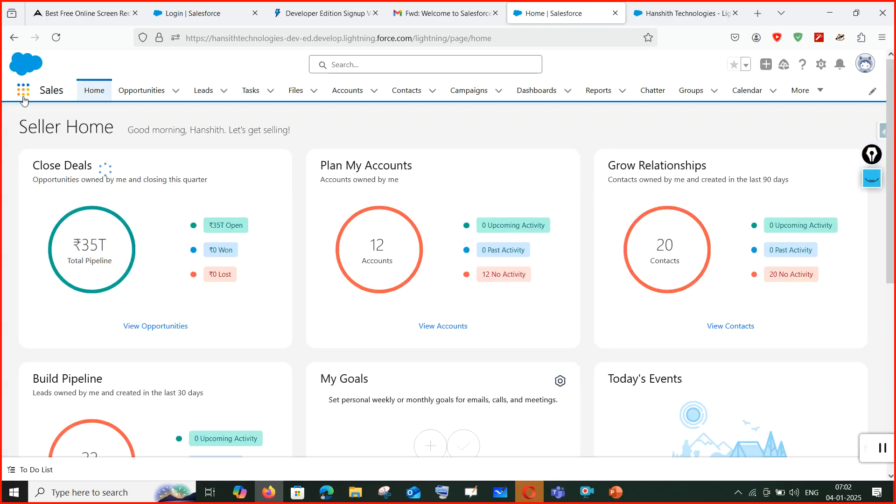
pyautogui.click(23, 92)
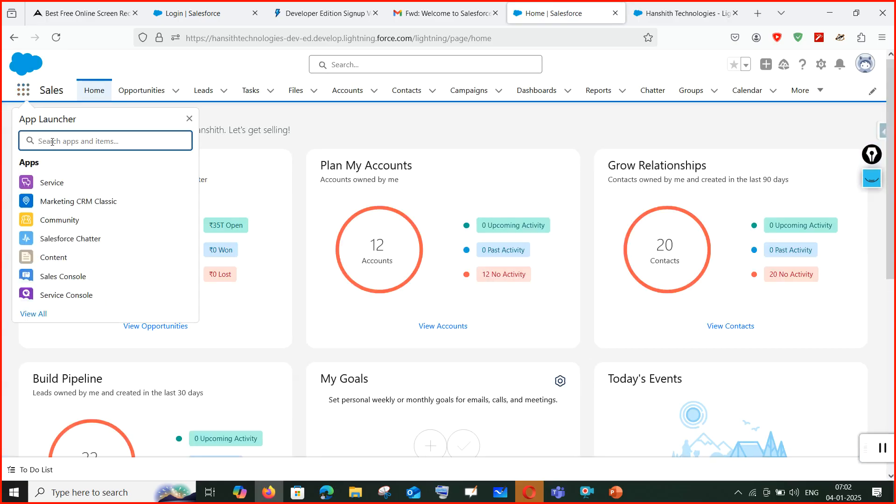
pyautogui.write('hnsh')
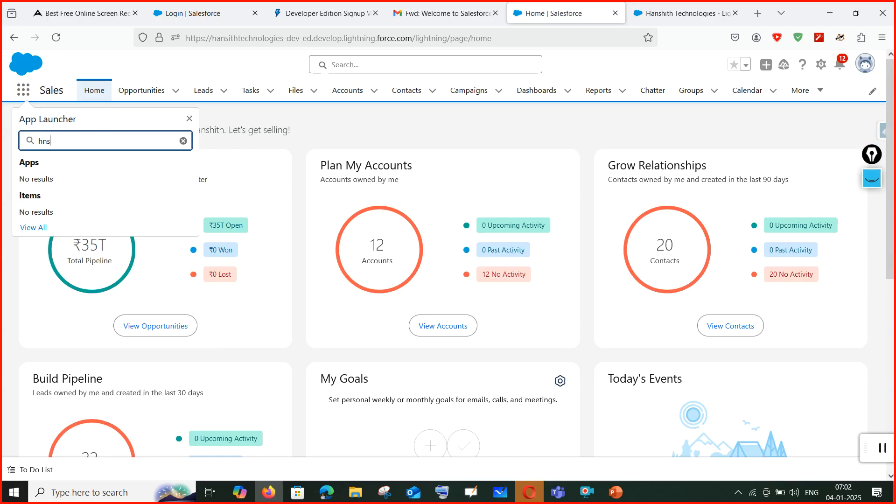
pyautogui.press('BackSpace')
pyautogui.press('BackSpace')
pyautogui.write('ans')
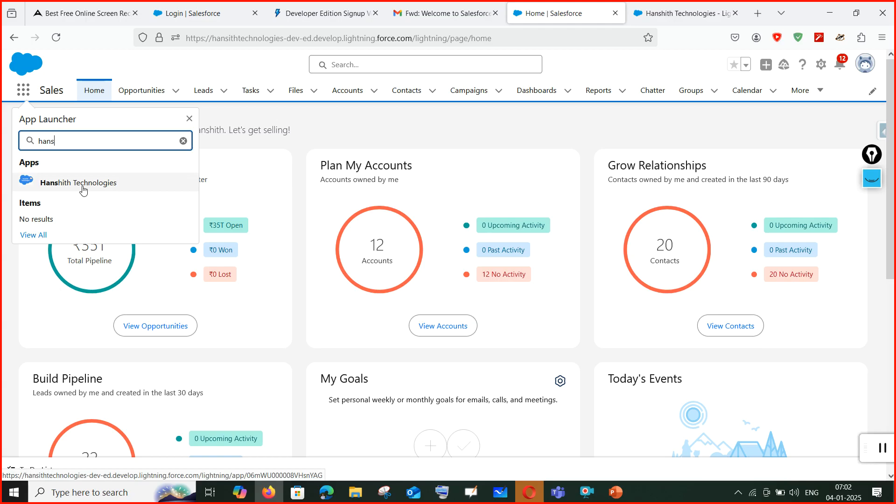
pyautogui.click(65, 182)
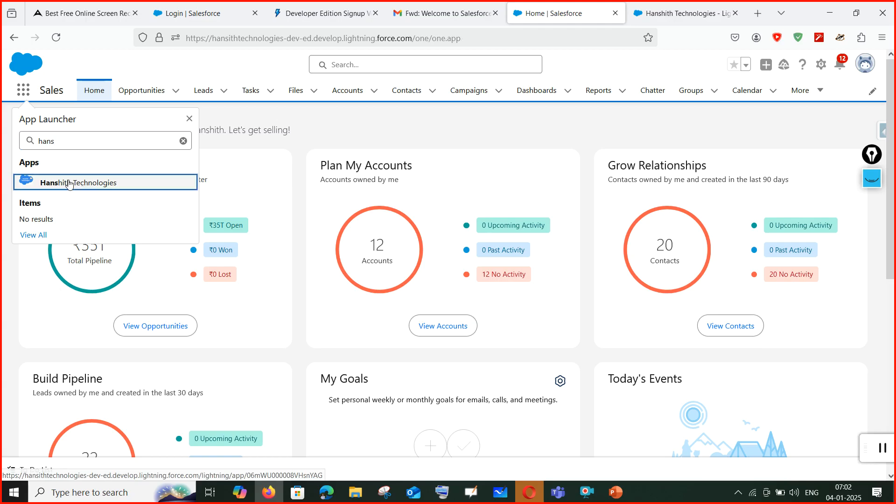
pyautogui.click(691, 8)
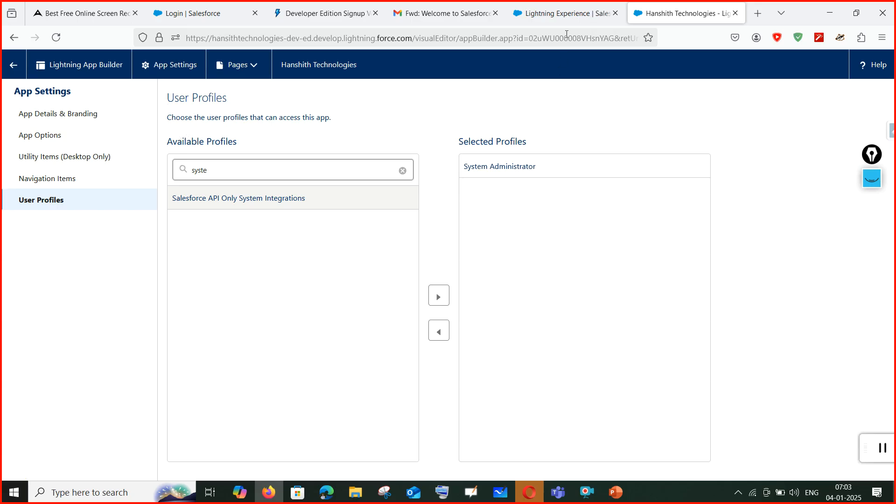
# Show the empty Hanshith Technologies app page, close the Guidance Center, and open the gear menu.
pyautogui.click(579, 15)
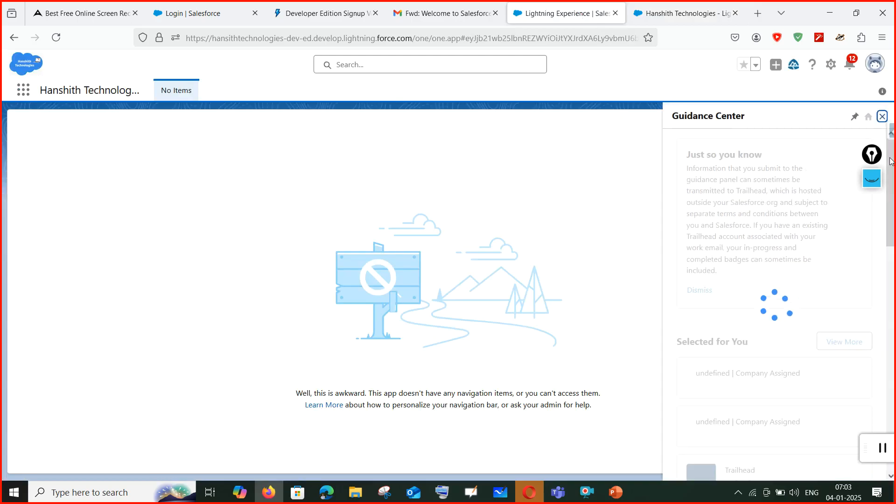
pyautogui.click(882, 116)
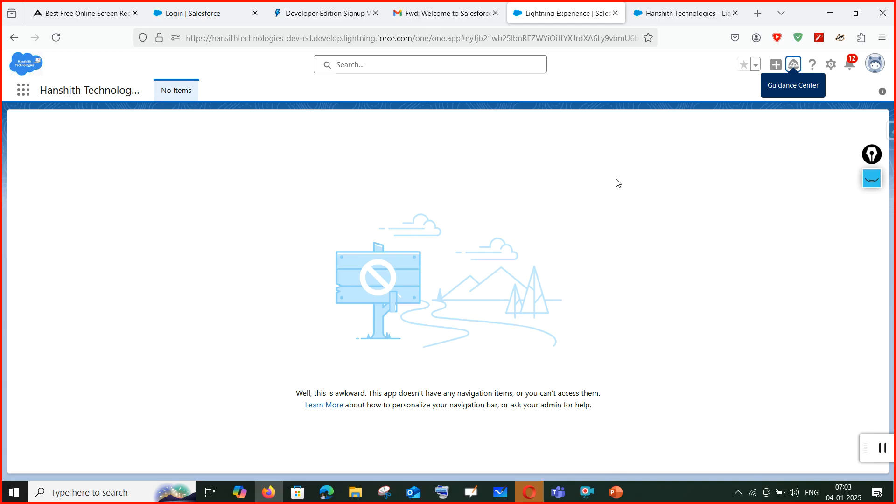
pyautogui.click(687, 13)
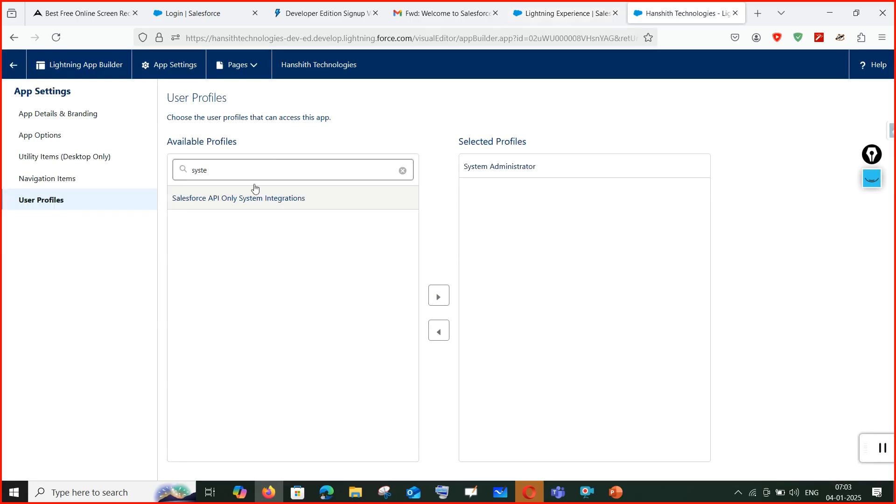
pyautogui.click(566, 13)
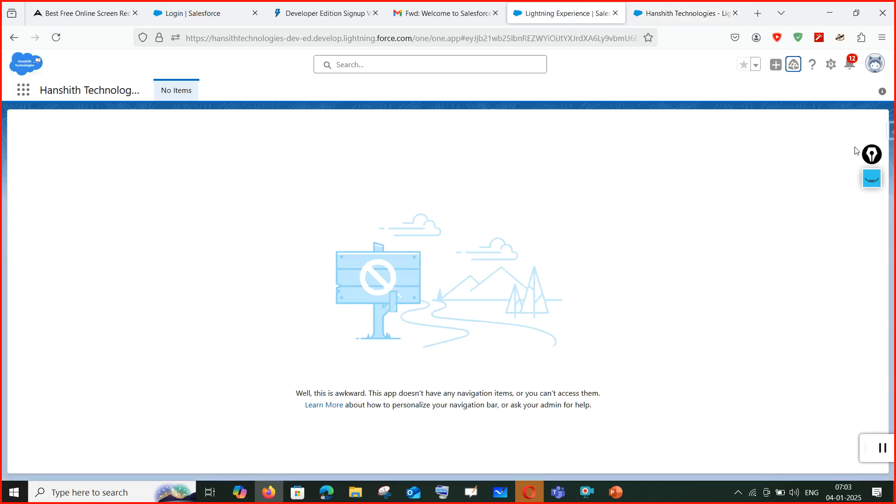
pyautogui.click(831, 65)
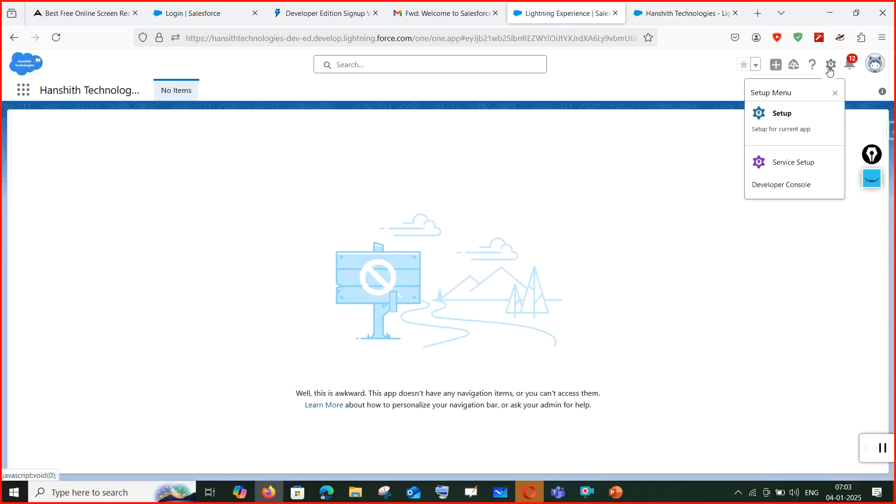
# Open Setup from the gear menu and Quick Find 'app manag' to reach App Manager.
pyautogui.click(790, 118)
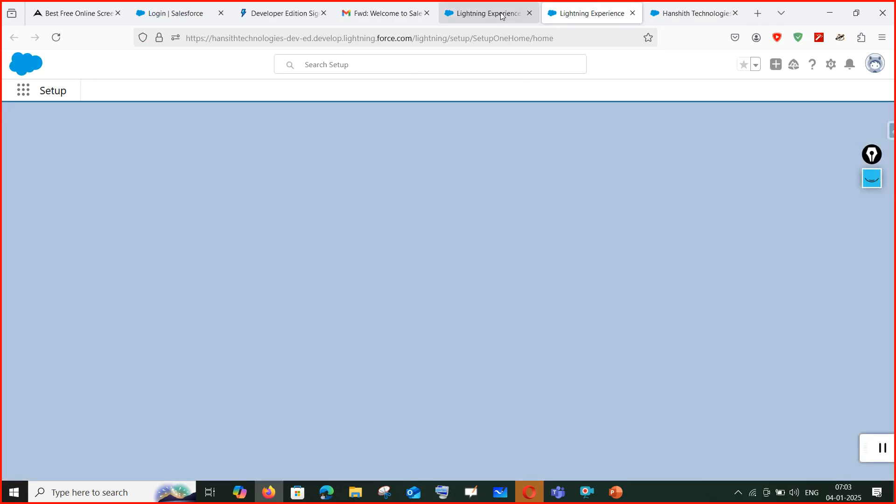
pyautogui.click(502, 14)
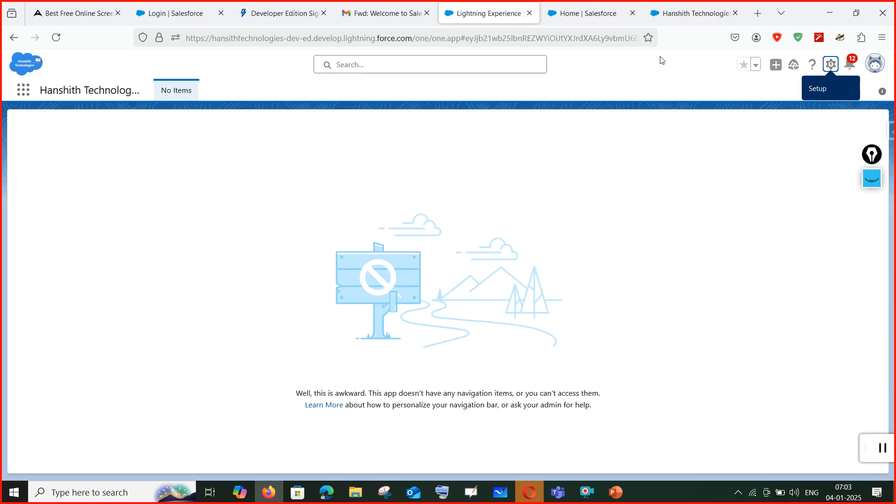
pyautogui.click(588, 15)
pyautogui.click(55, 126)
pyautogui.write('app manager')
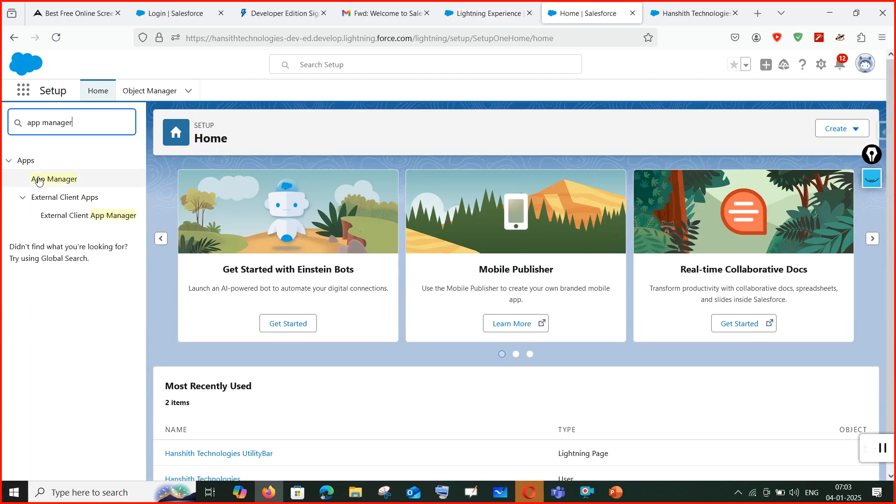
pyautogui.click(66, 183)
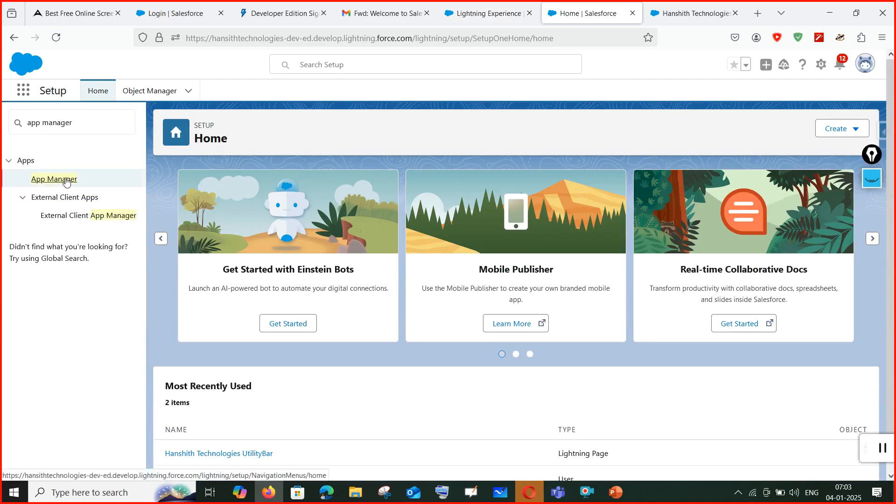
pyautogui.click(91, 186)
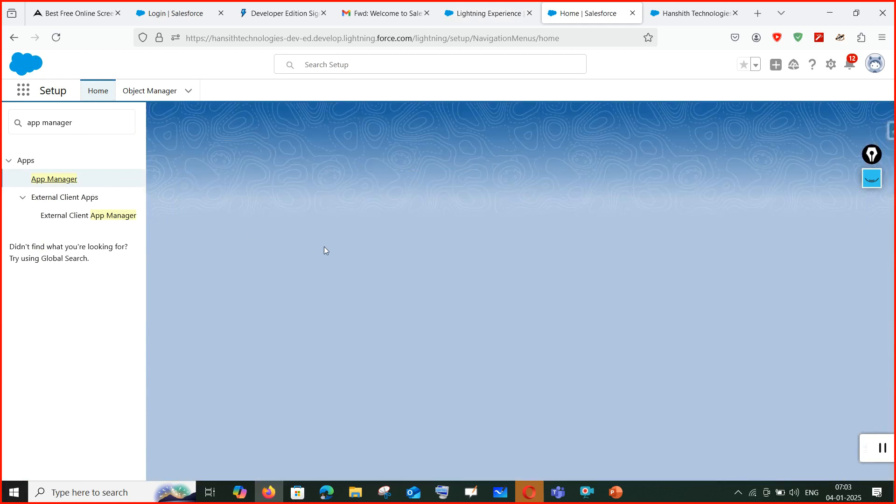
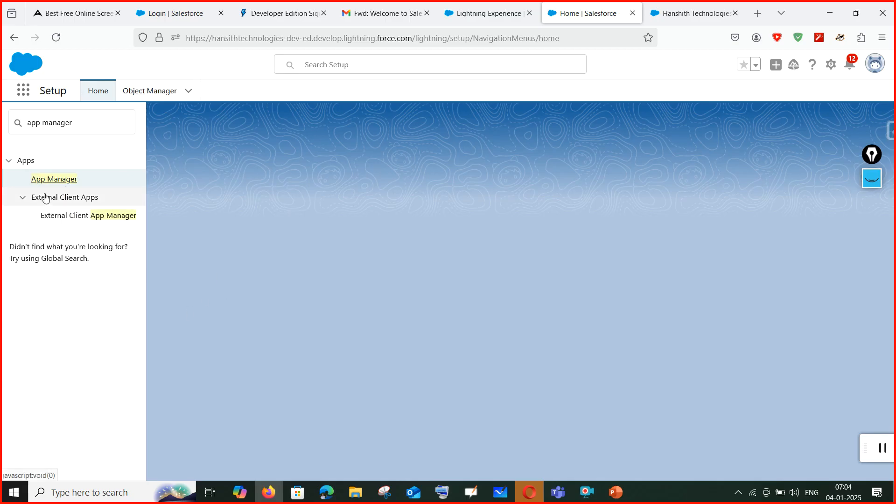
# Reopen App Manager through a Quick Find search in Setup.
pyautogui.click(56, 181)
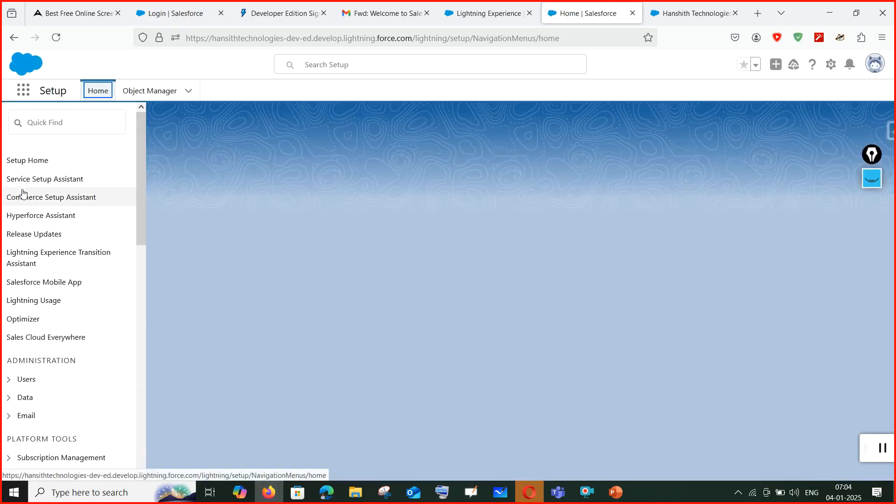
pyautogui.click(55, 128)
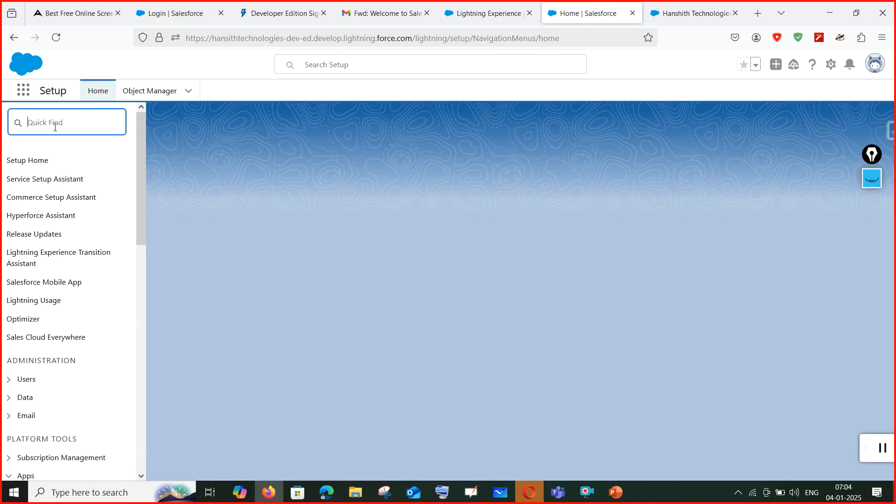
pyautogui.write('app')
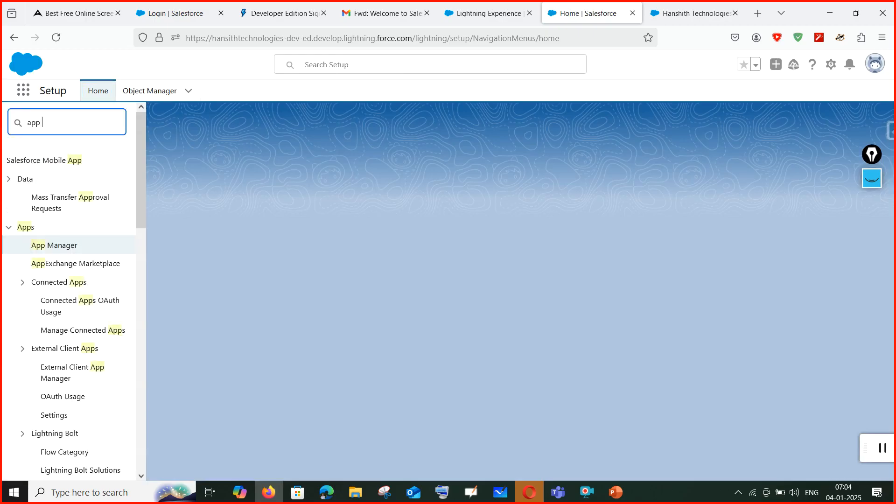
pyautogui.click(51, 246)
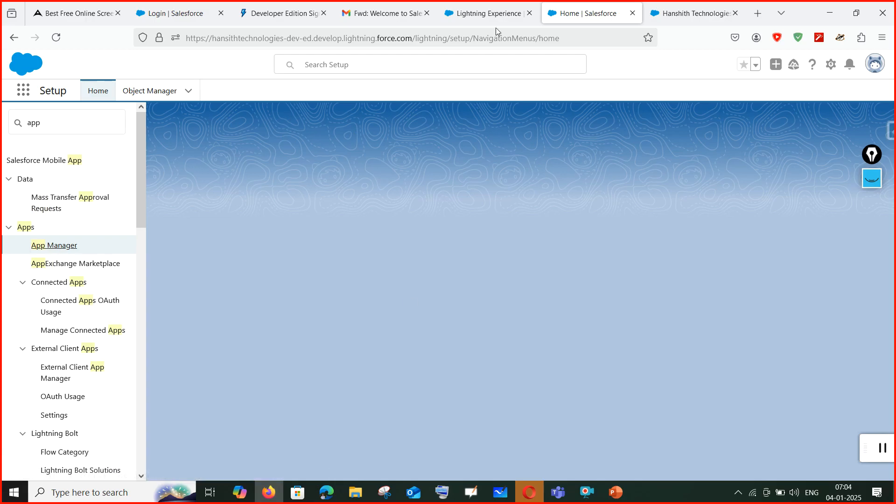
# Open Setup in a new tab, settle on Setup Home, and bring up the Session-1 slides.
pyautogui.click(488, 13)
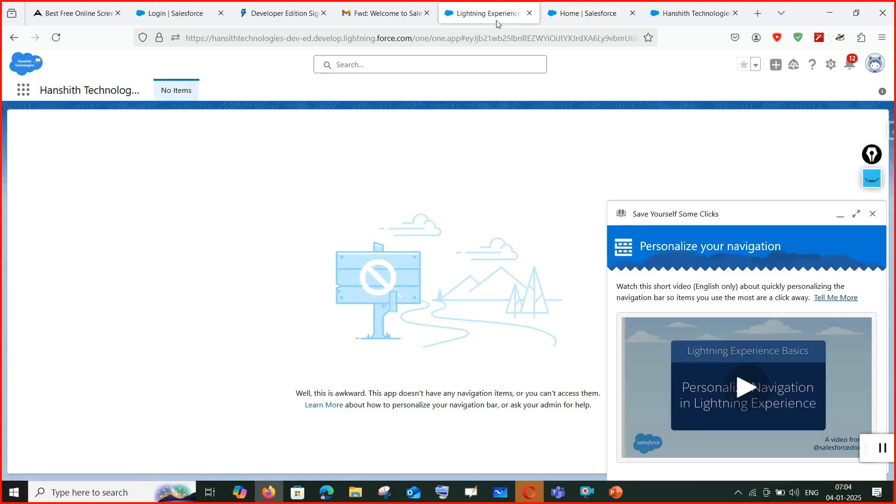
pyautogui.click(834, 69)
pyautogui.click(782, 116)
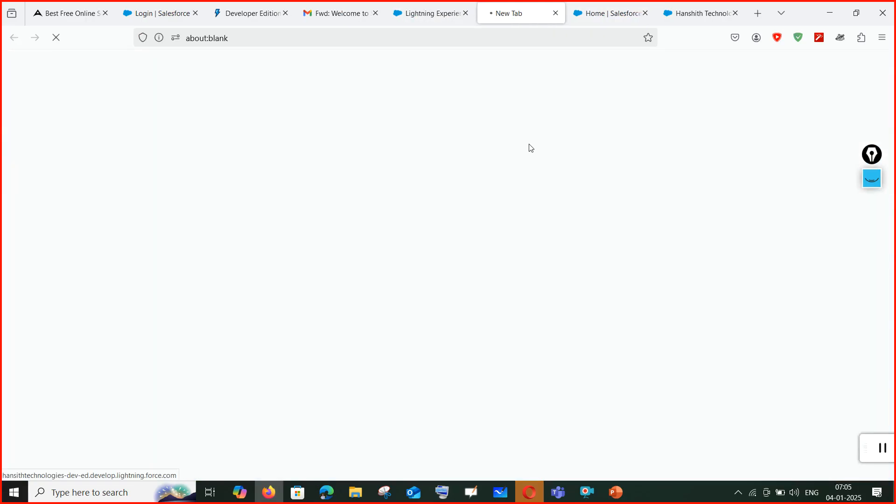
pyautogui.click(601, 6)
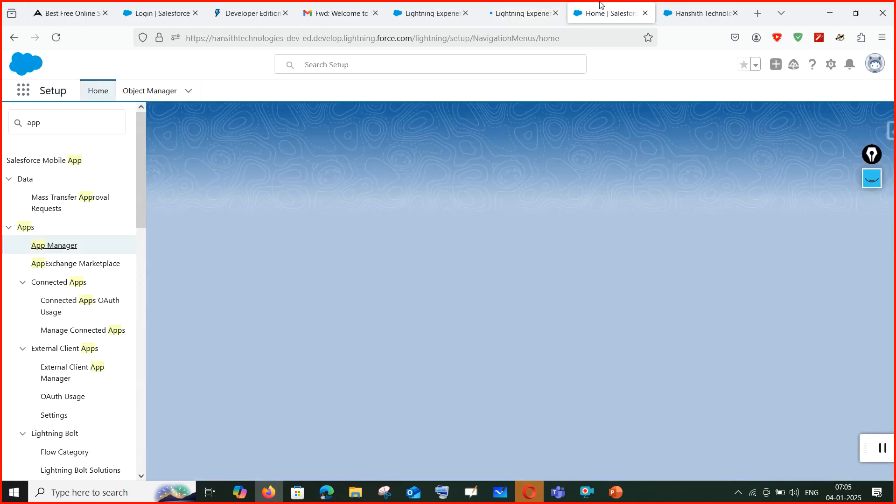
pyautogui.click(521, 13)
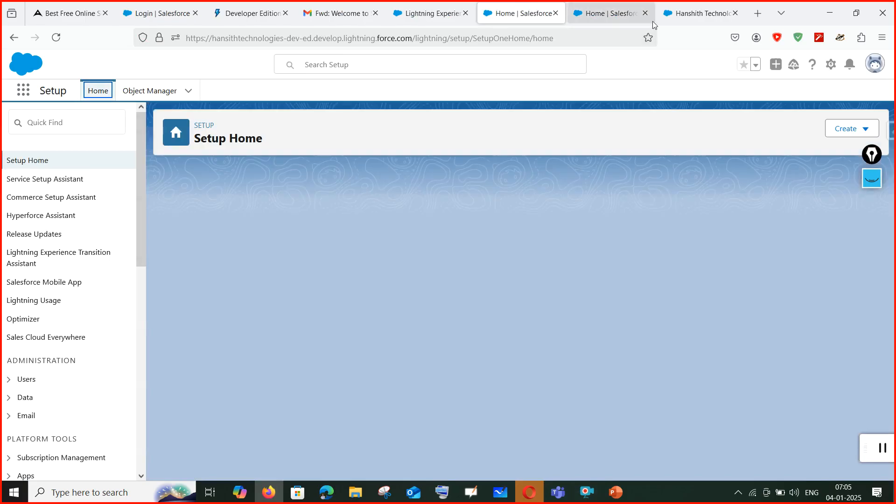
pyautogui.click(652, 21)
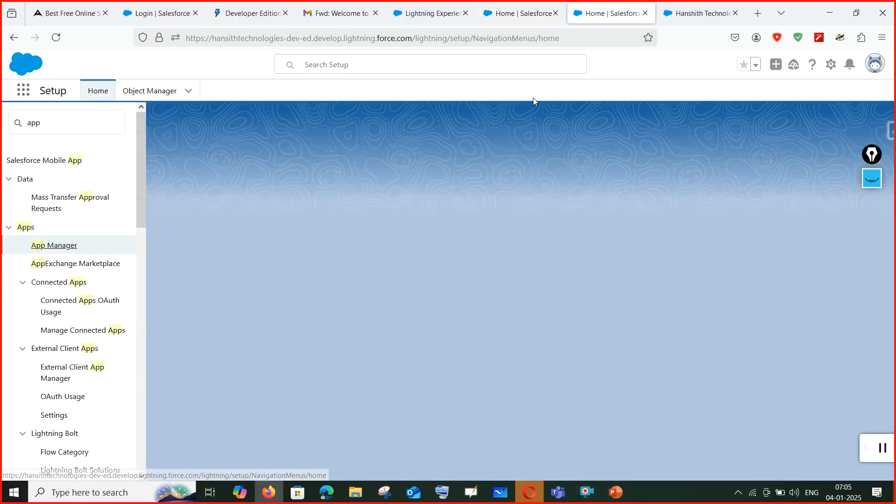
pyautogui.click(515, 18)
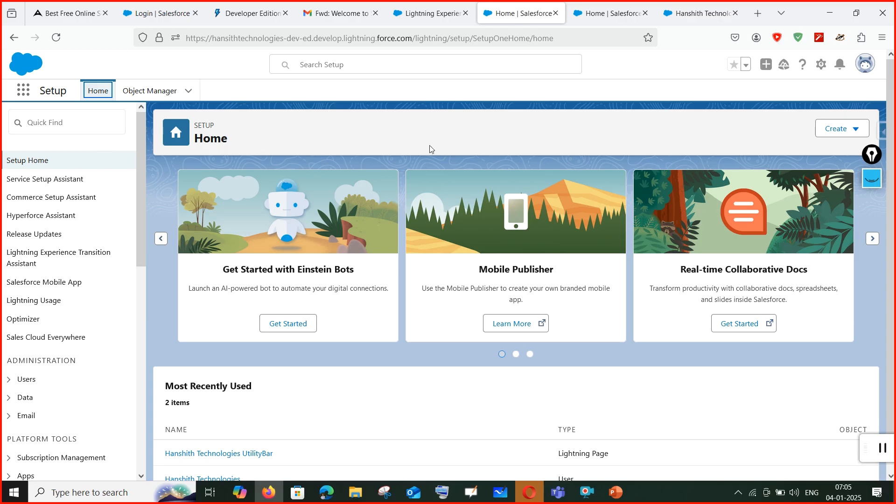
pyautogui.click(616, 493)
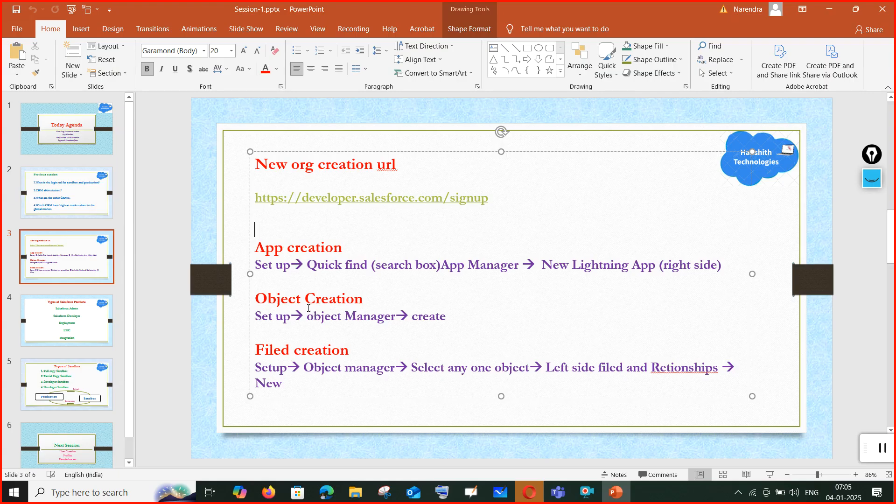
# Go over slide 3's App creation lines and the Object Manager and Create steps.
pyautogui.moveTo(256, 248); pyautogui.dragTo(733, 266)
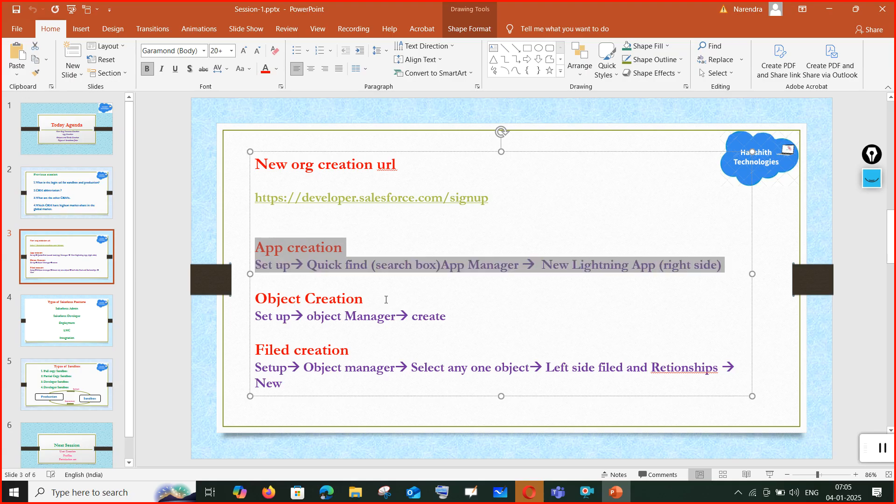
pyautogui.click(267, 317)
pyautogui.click(346, 318)
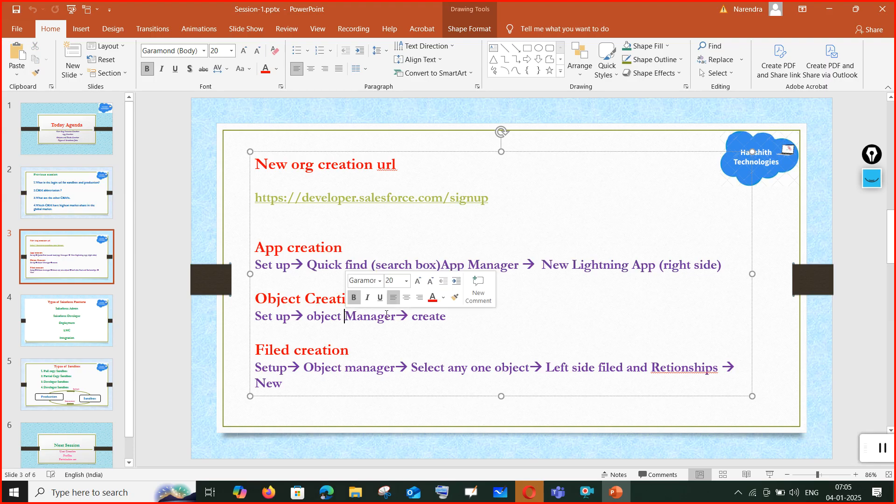
pyautogui.click(426, 318)
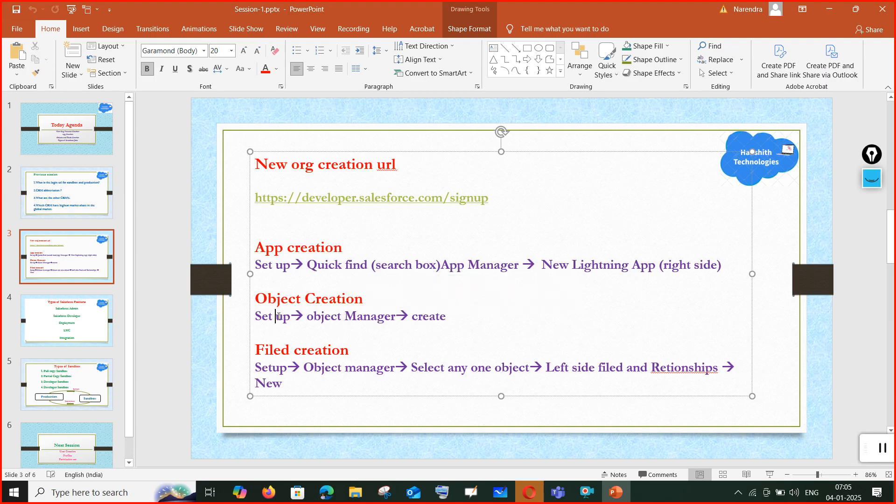
pyautogui.click(355, 316)
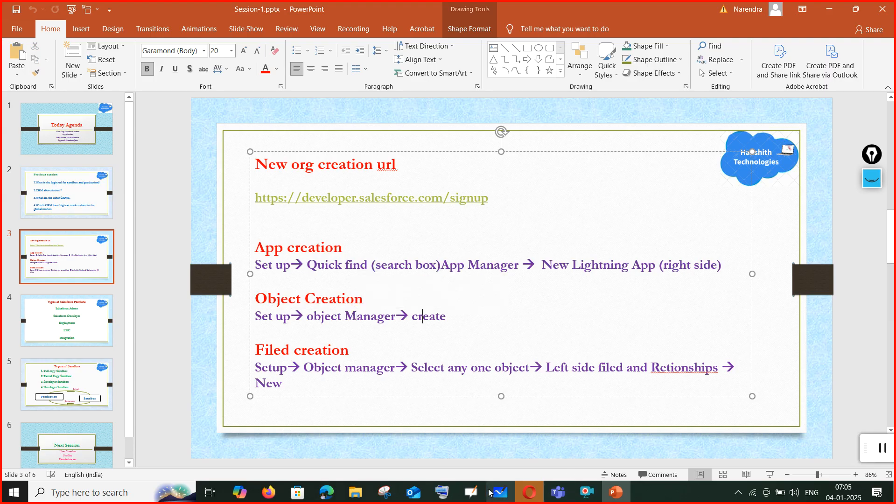
pyautogui.click(268, 493)
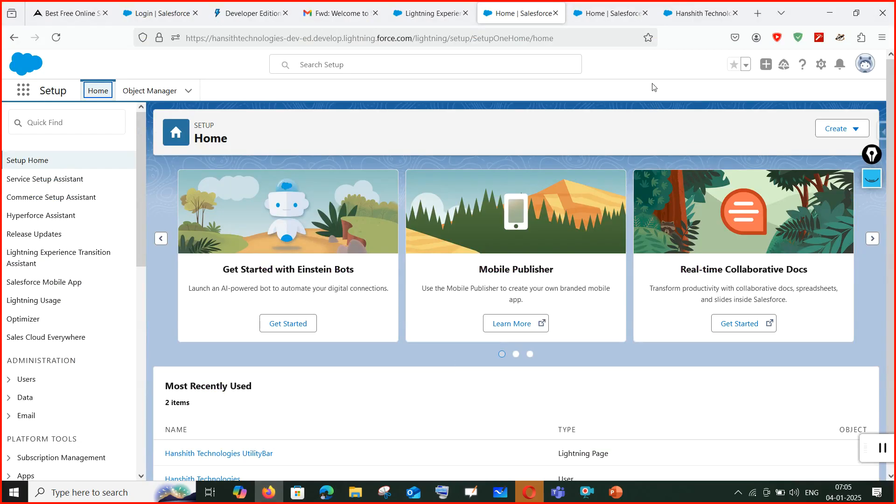
# Start a new custom object from Object Manager's Create menu.
pyautogui.click(147, 95)
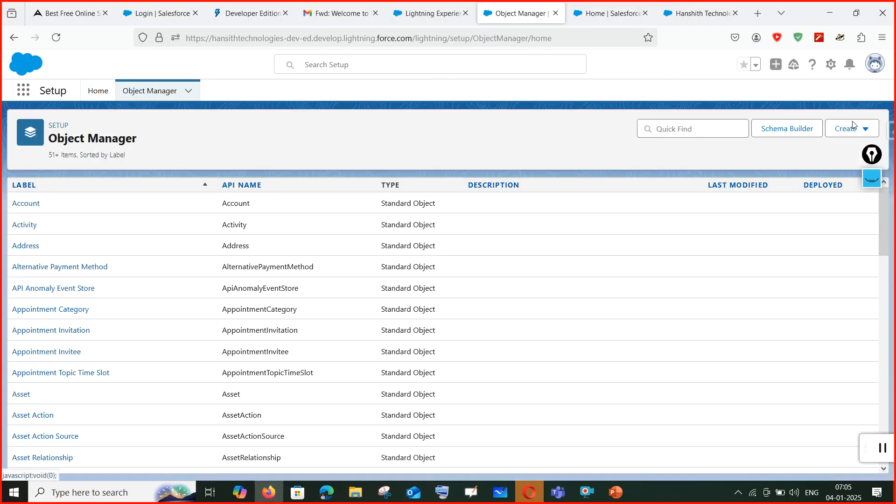
pyautogui.click(852, 126)
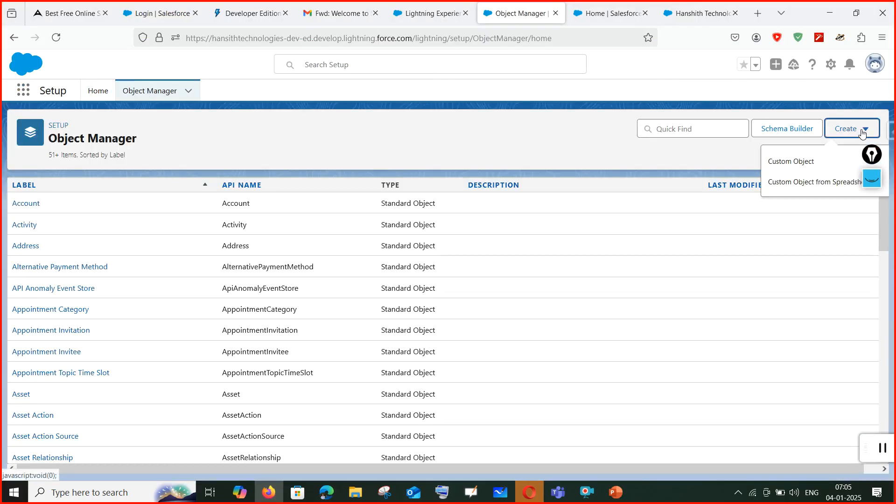
pyautogui.click(790, 159)
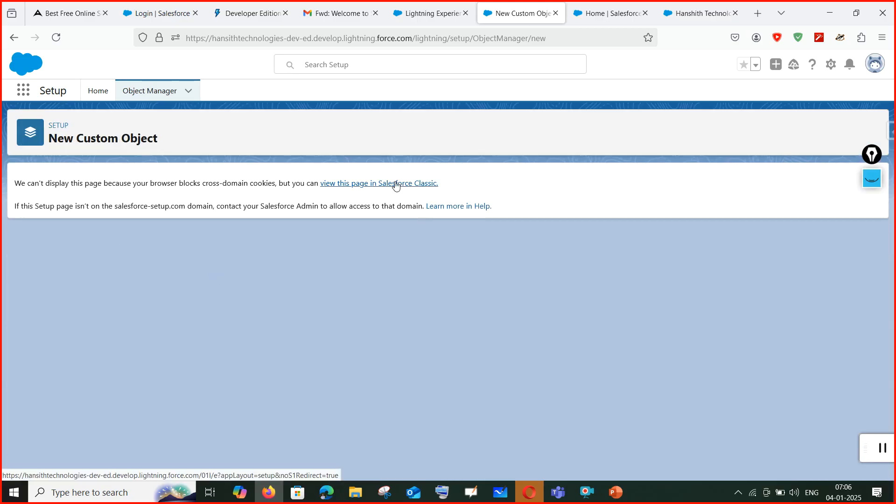
pyautogui.click(882, 39)
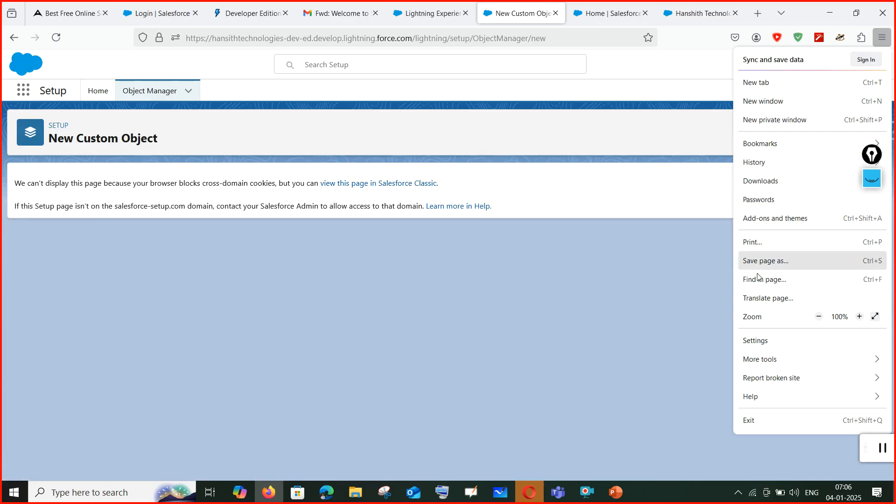
# Try the blocked page in Salesforce Classic and back, then open Firefox Settings.
pyautogui.click(437, 249)
pyautogui.click(411, 184)
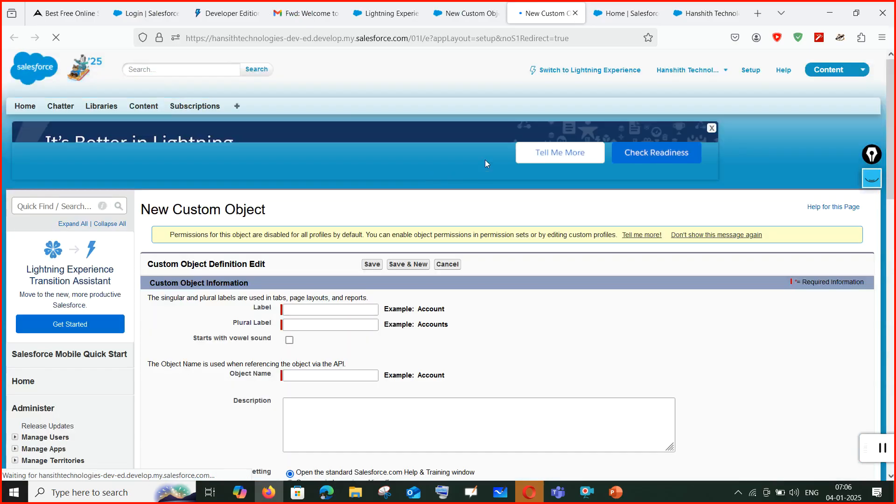
pyautogui.click(619, 70)
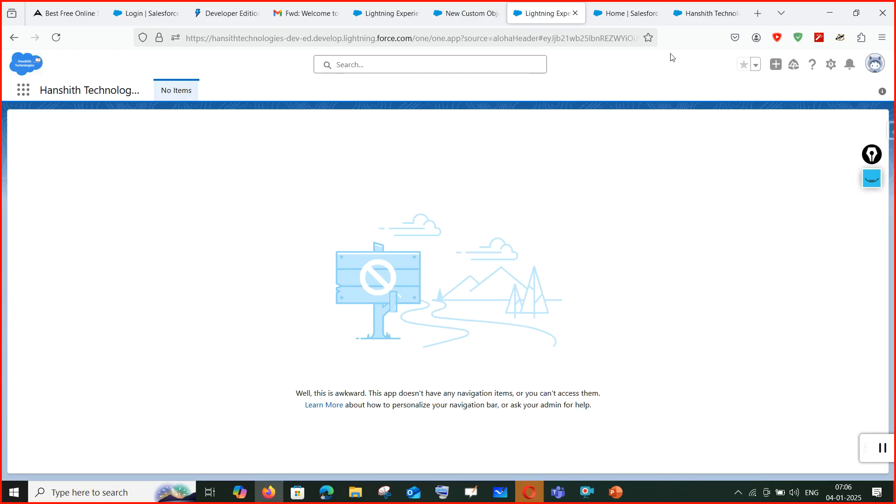
pyautogui.click(475, 19)
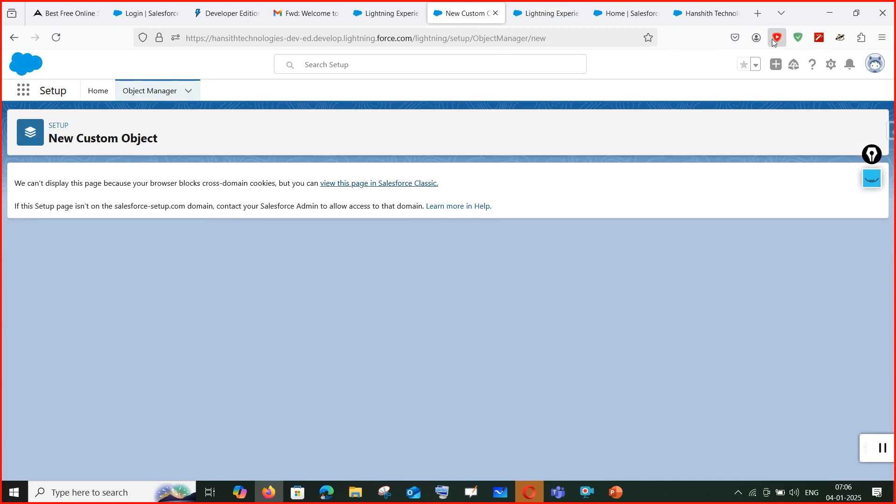
pyautogui.click(882, 37)
pyautogui.click(766, 341)
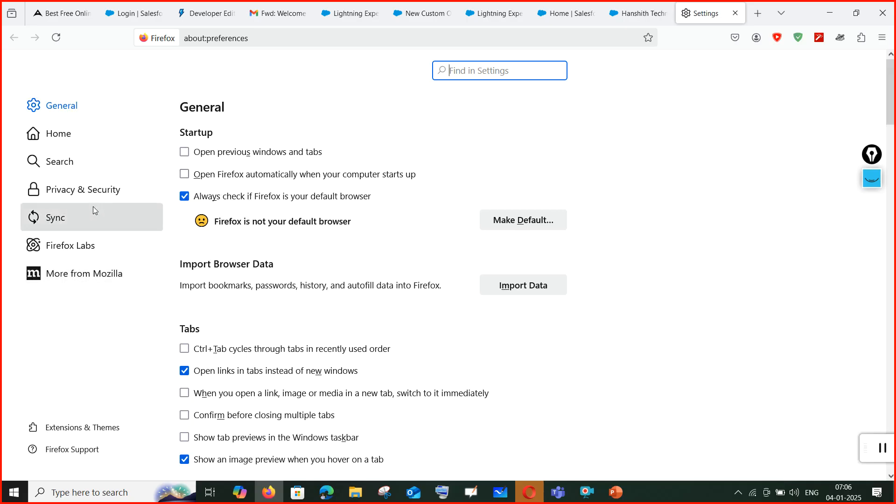
# In Privacy & Security, choose Custom tracking protection and ask websites not to sell data.
pyautogui.click(103, 191)
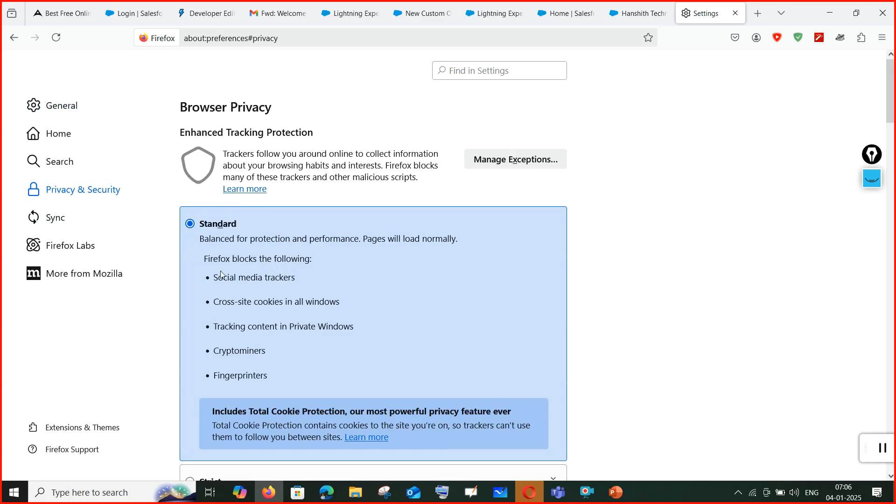
pyautogui.scroll(-3, 315, 227)
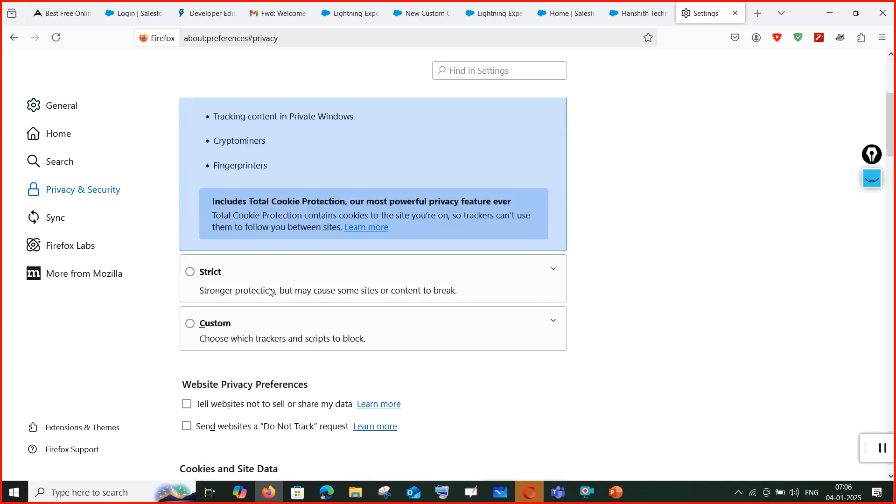
pyautogui.click(190, 324)
pyautogui.scroll(-4, 284, 372)
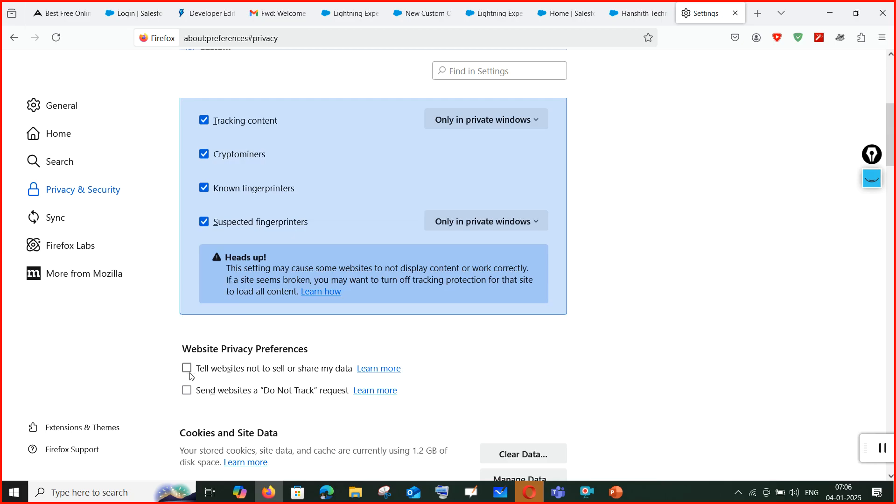
pyautogui.click(188, 370)
pyautogui.scroll(-3, 223, 373)
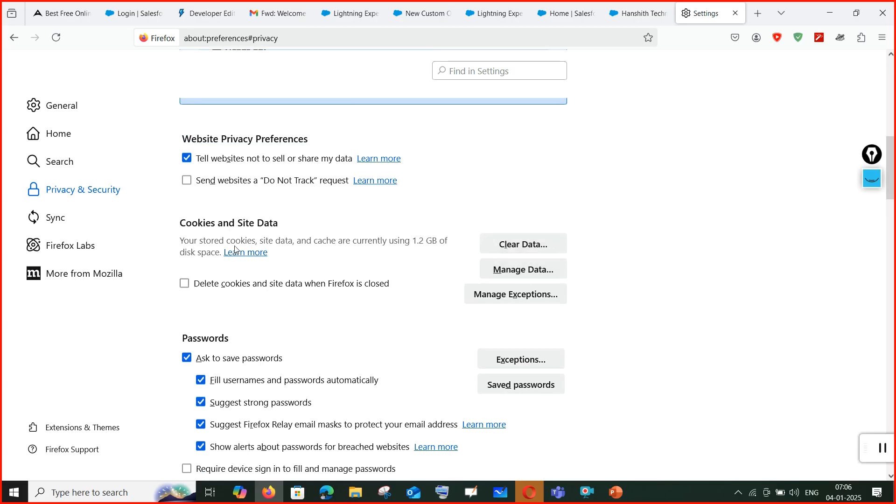
# Inspect the Clear Data options for cookies without clearing, and scroll back to tracking protection.
pyautogui.click(521, 248)
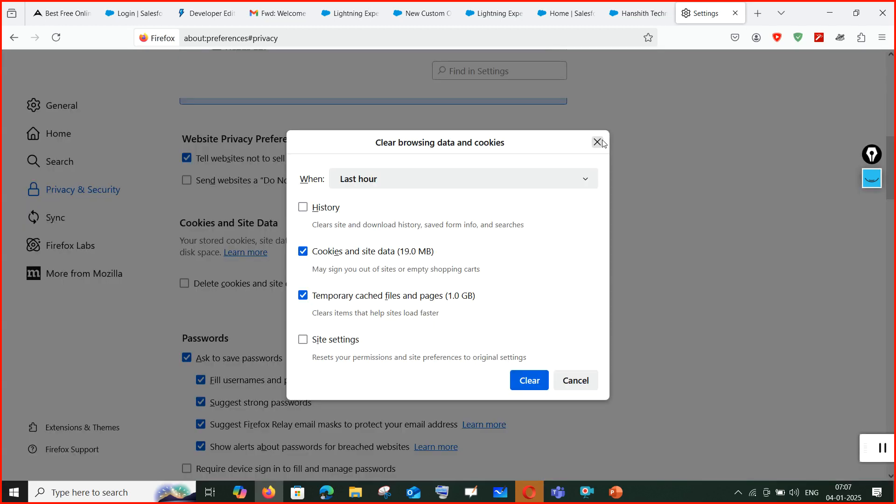
pyautogui.click(598, 143)
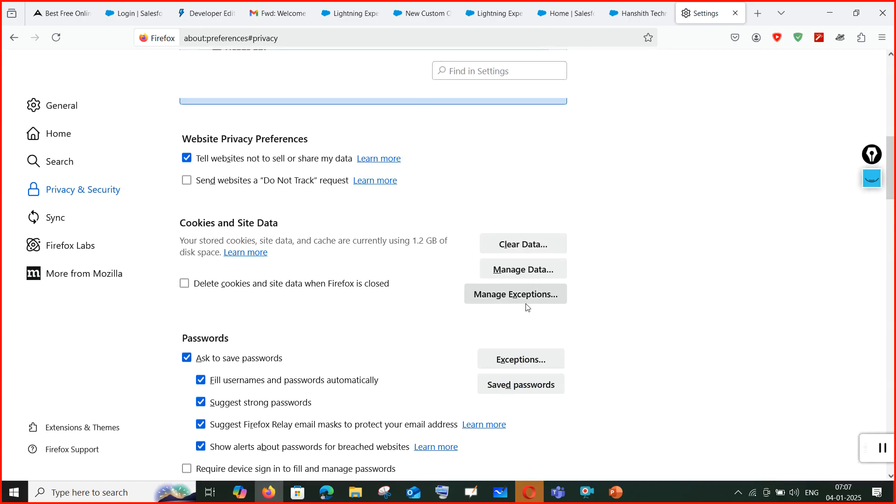
pyautogui.scroll(-3, 528, 307)
pyautogui.scroll(-4, 528, 307)
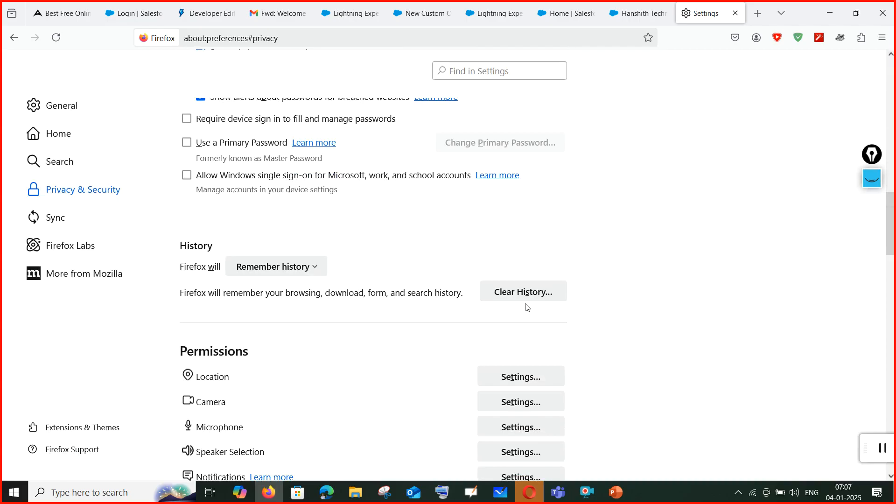
pyautogui.scroll(12, 527, 307)
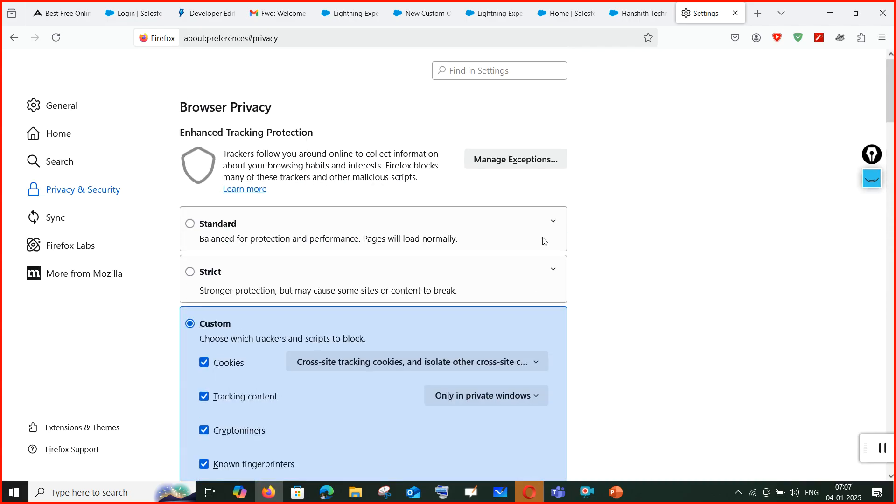
# Cycle through the Firefox tabs and slides, then close Opera's Gmail inbox tab.
pyautogui.click(632, 22)
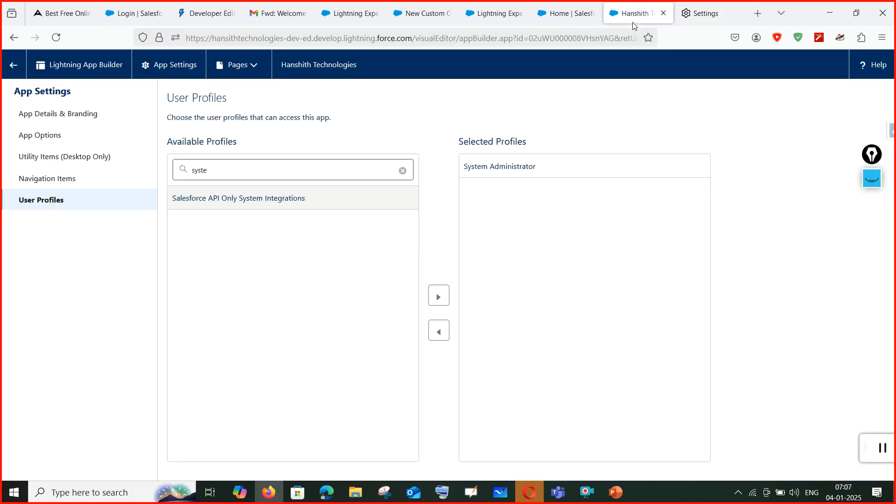
pyautogui.click(568, 14)
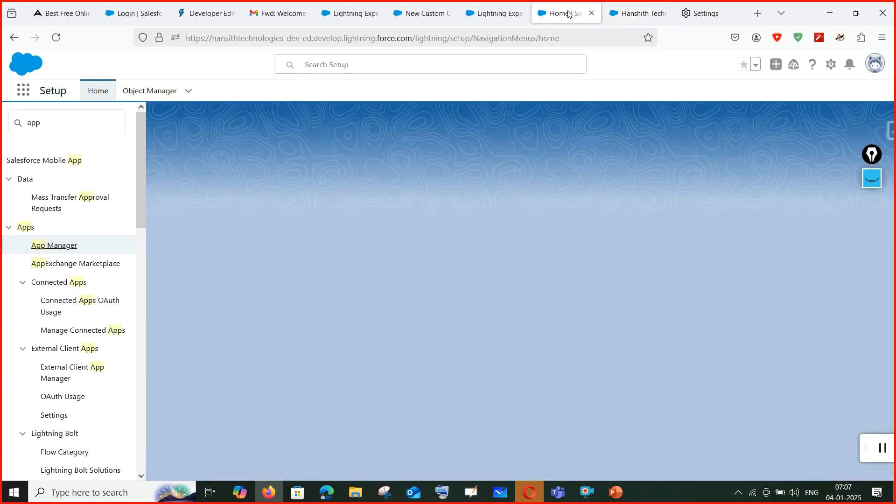
pyautogui.click(616, 492)
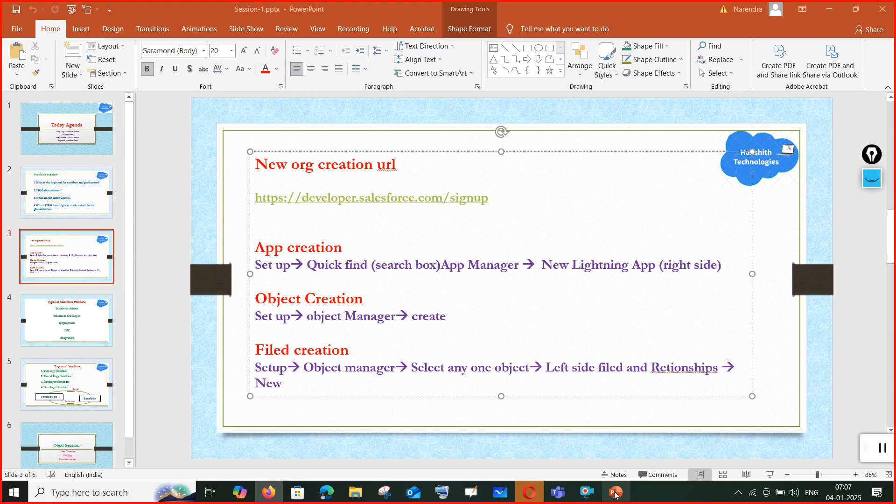
pyautogui.click(529, 492)
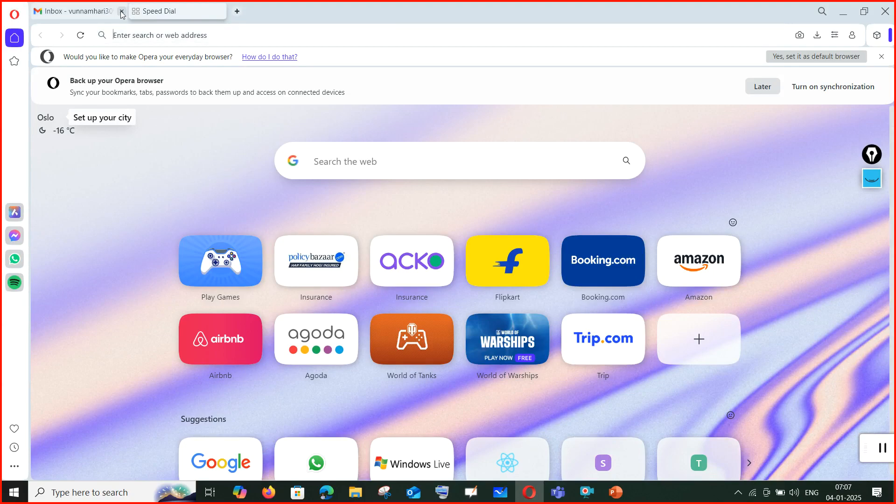
pyautogui.click(121, 11)
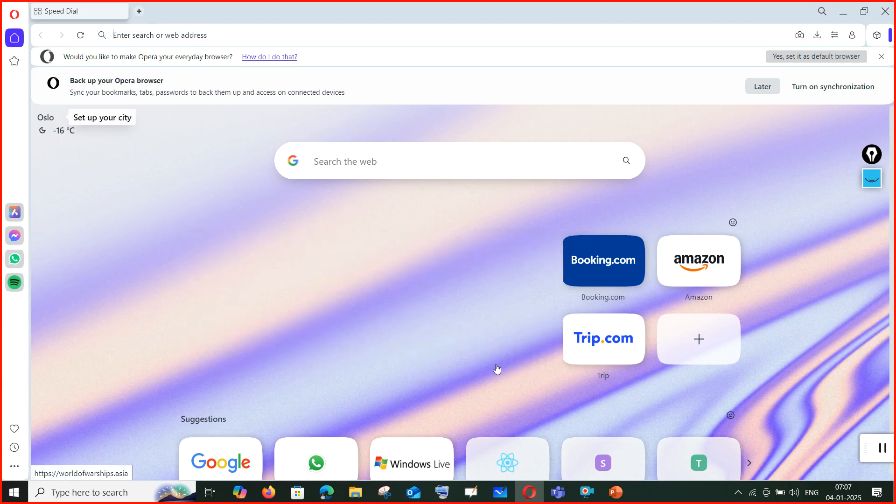
pyautogui.moveTo(559, 498)
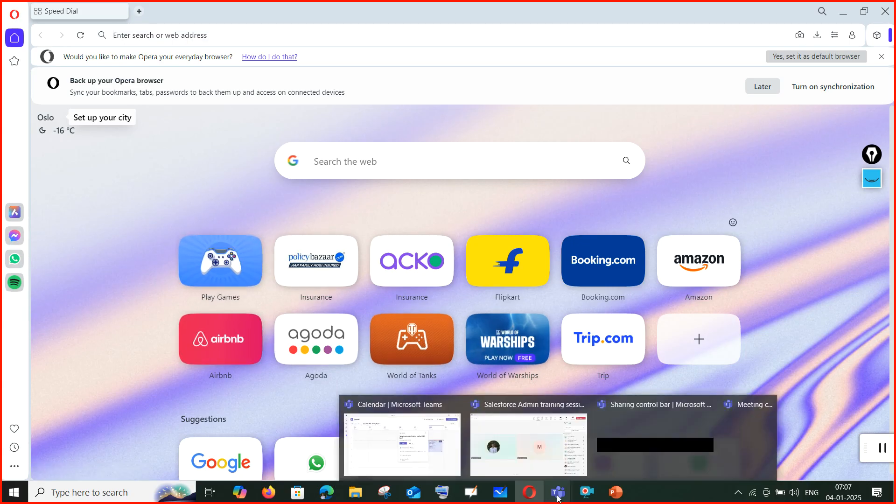
pyautogui.click(557, 442)
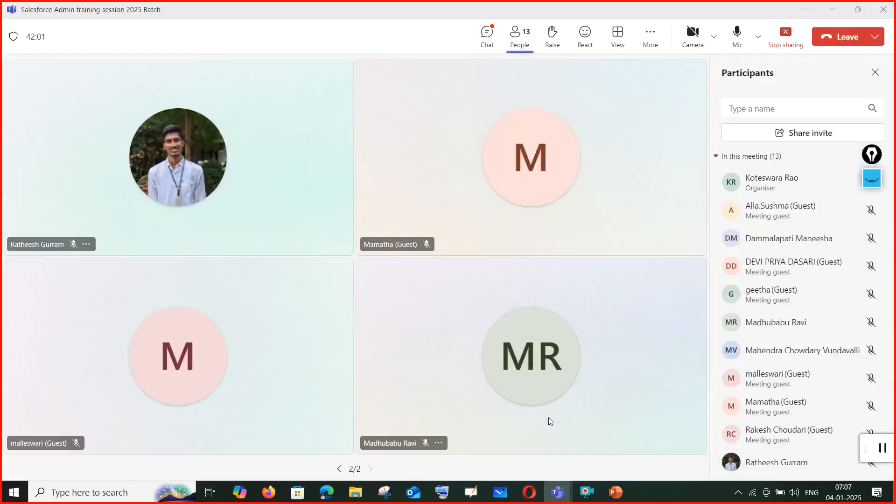
pyautogui.click(338, 469)
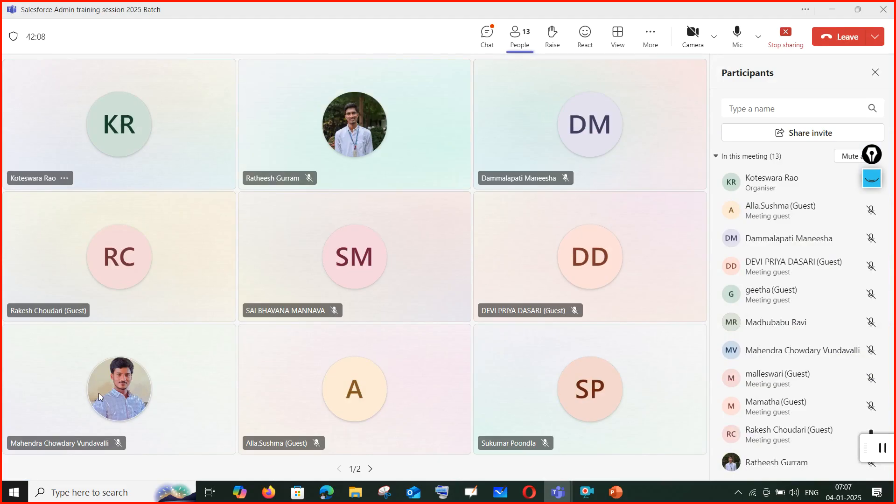
pyautogui.moveTo(99, 393)
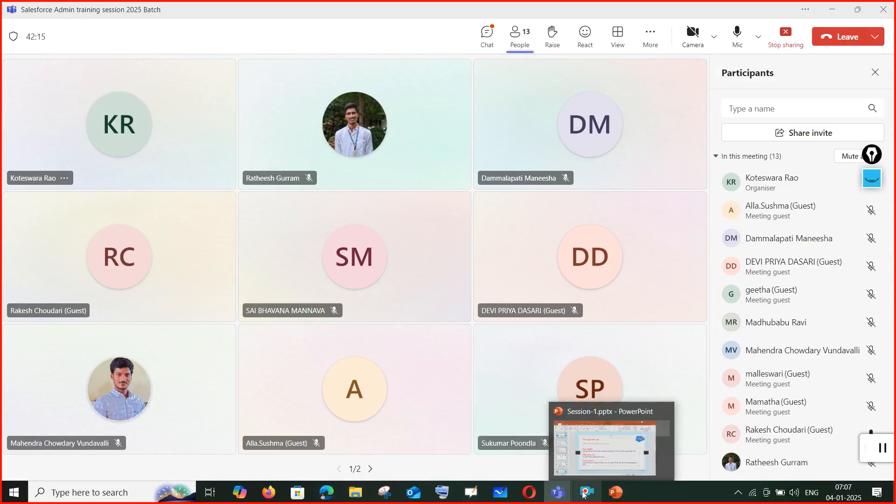
pyautogui.click(529, 493)
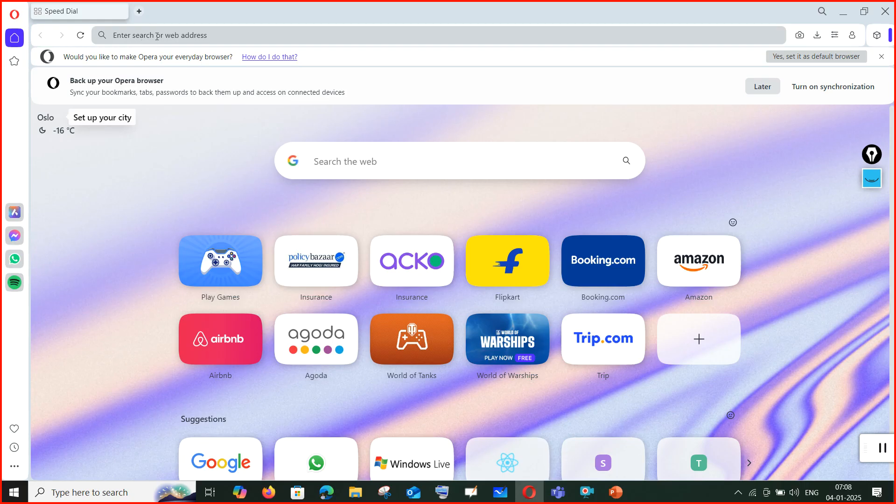
# Go to login.salesforce.com in Opera and open the Login | Salesforce search result.
pyautogui.click(130, 33)
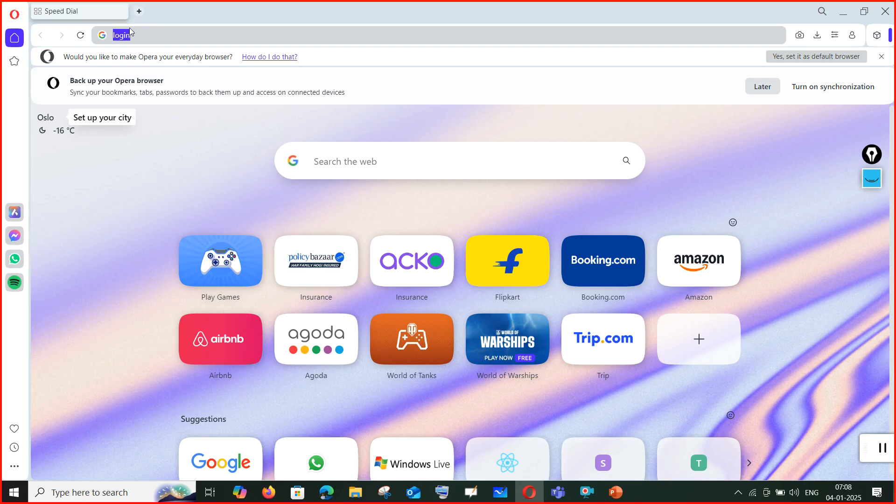
pyautogui.write('.')
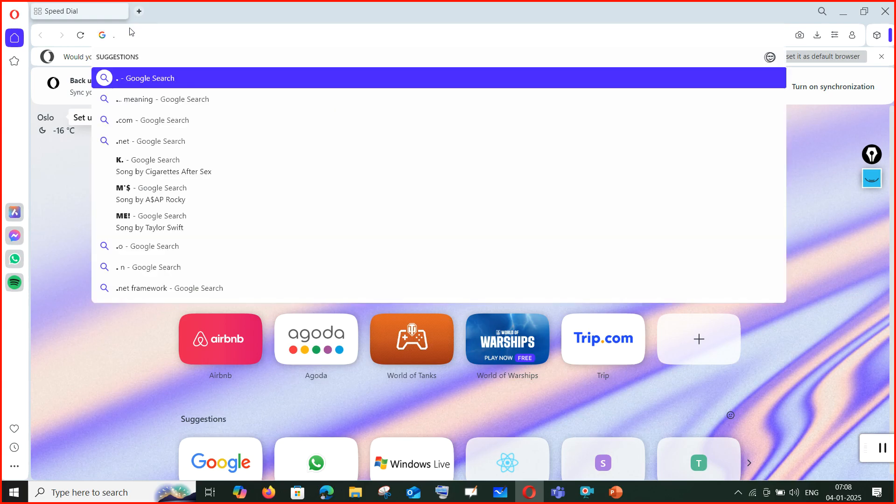
pyautogui.press('BackSpace')
pyautogui.write('login.sale')
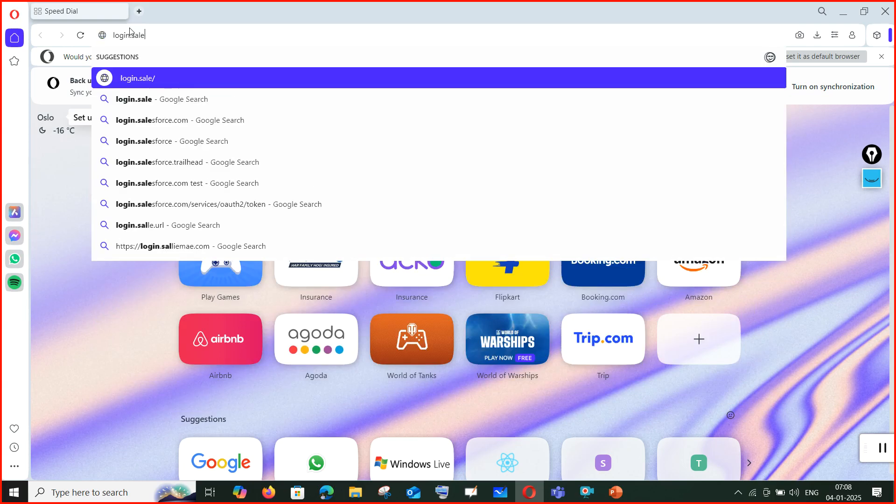
pyautogui.write('sforce.com')
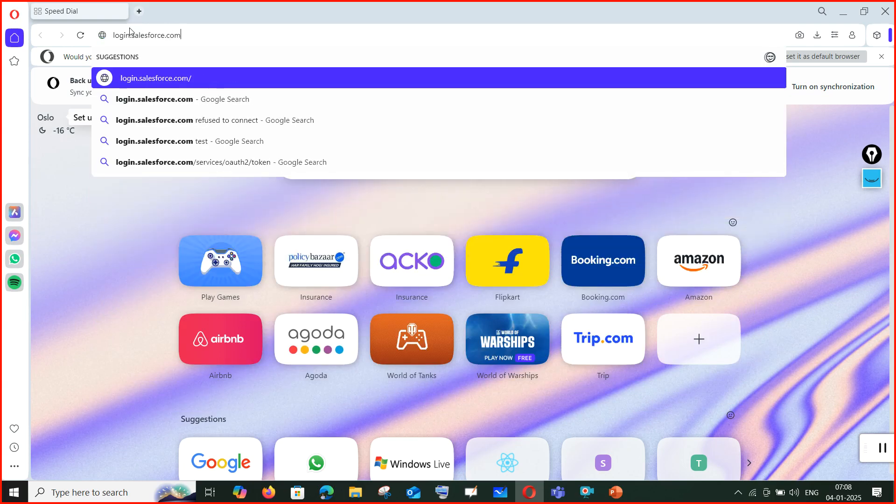
pyautogui.press('Return')
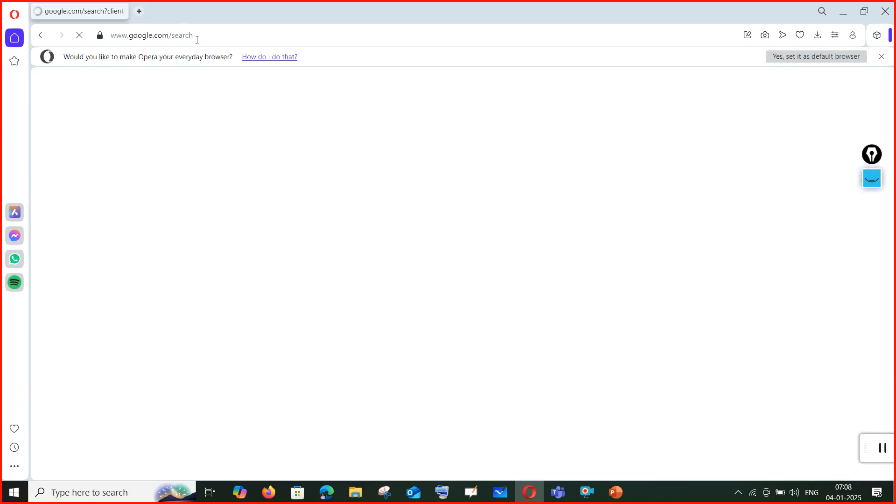
pyautogui.click(180, 37)
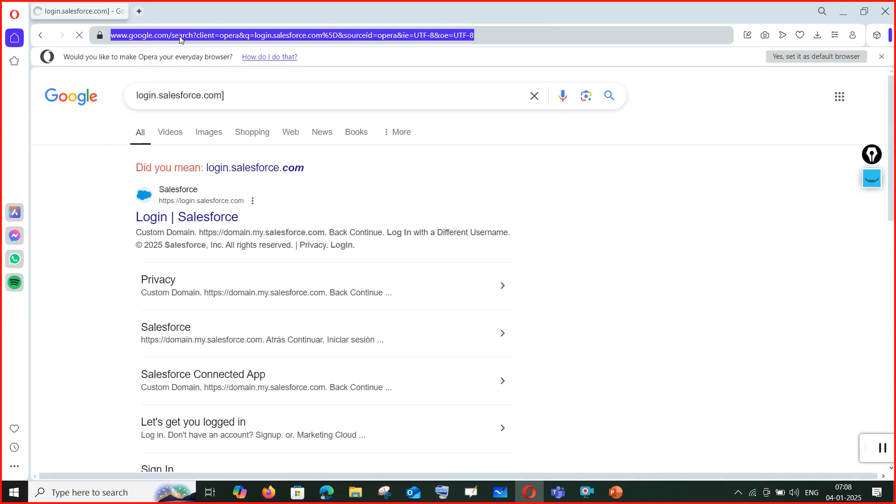
pyautogui.click(173, 222)
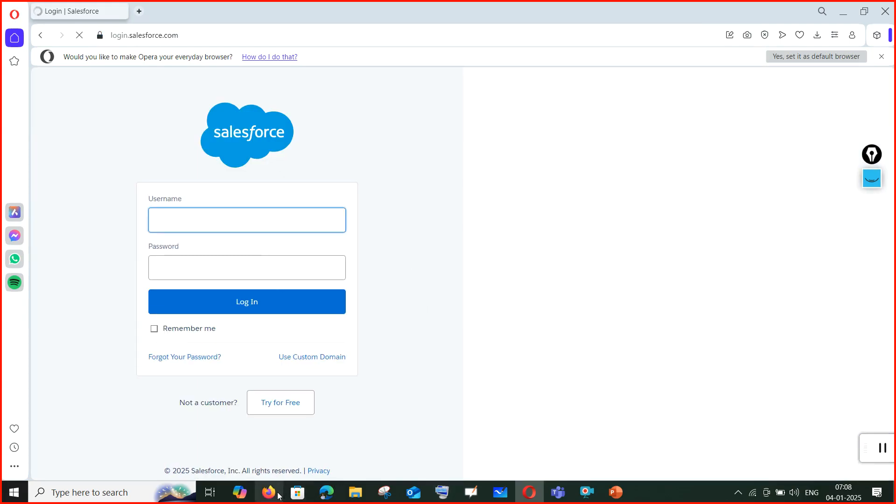
pyautogui.click(279, 494)
# Return to the blocked New Custom Object tab, check the profile menu, and open Firefox Settings.
pyautogui.click(498, 13)
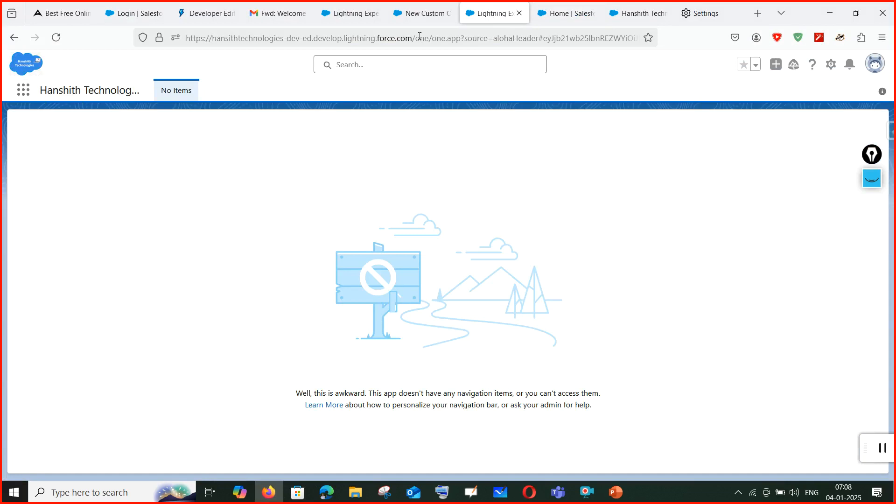
pyautogui.click(422, 13)
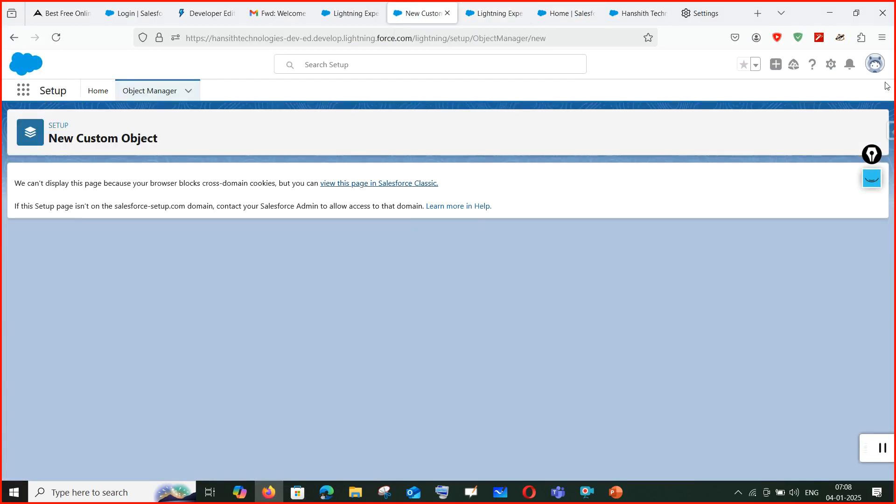
pyautogui.click(871, 66)
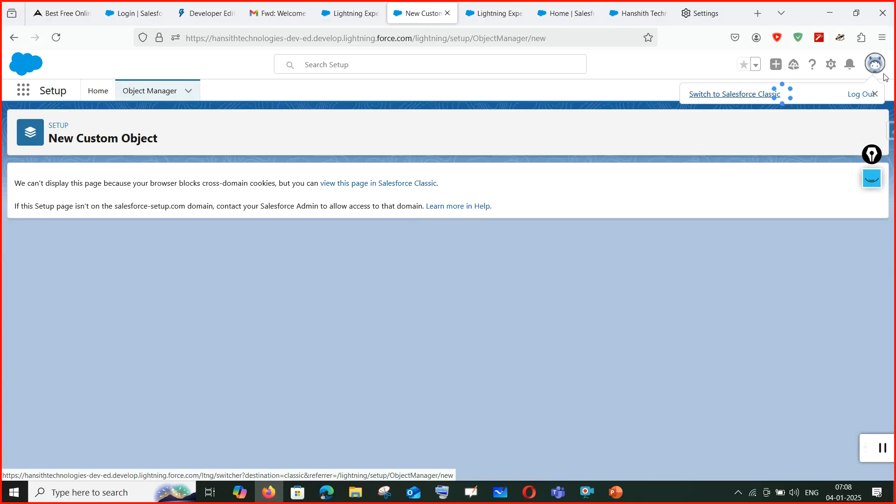
pyautogui.click(882, 73)
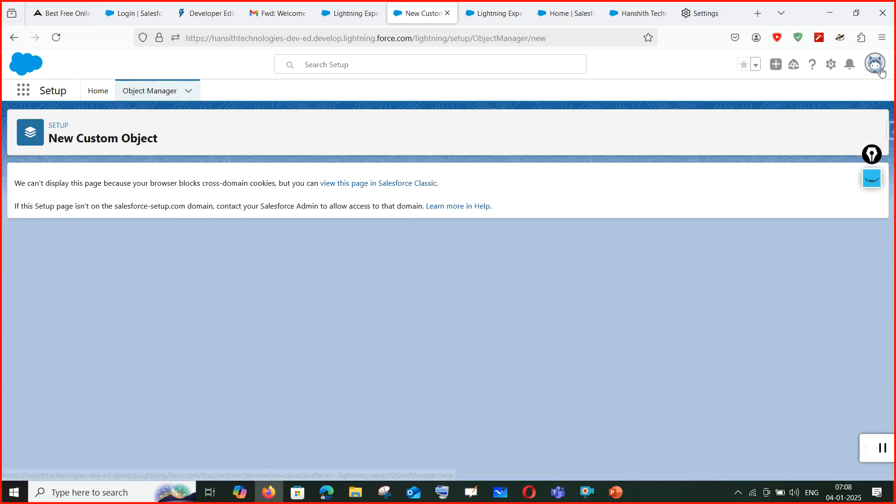
pyautogui.click(882, 72)
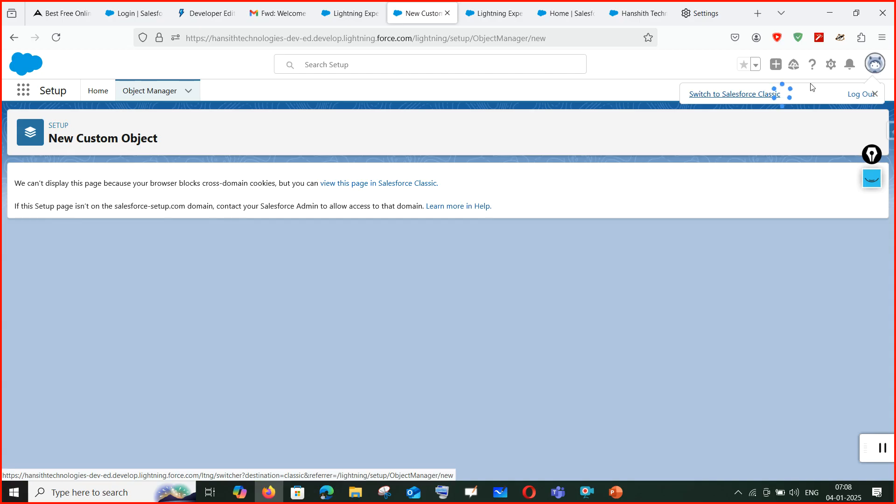
pyautogui.click(883, 40)
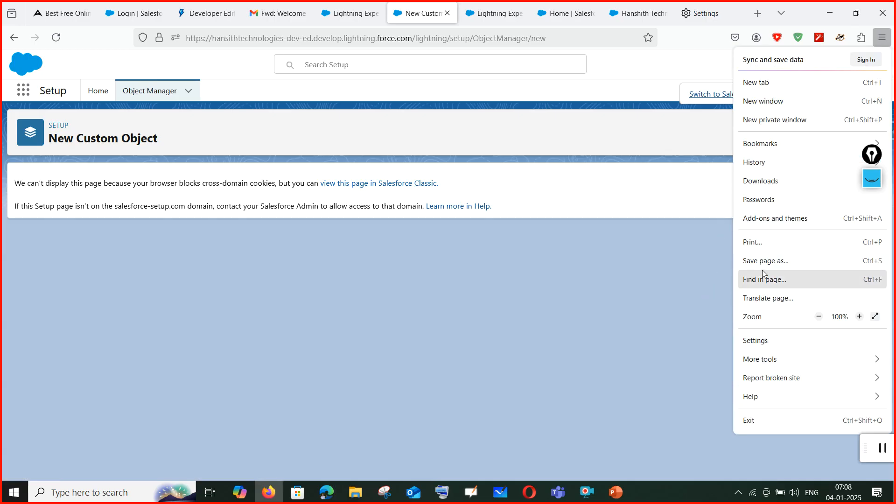
pyautogui.click(716, 125)
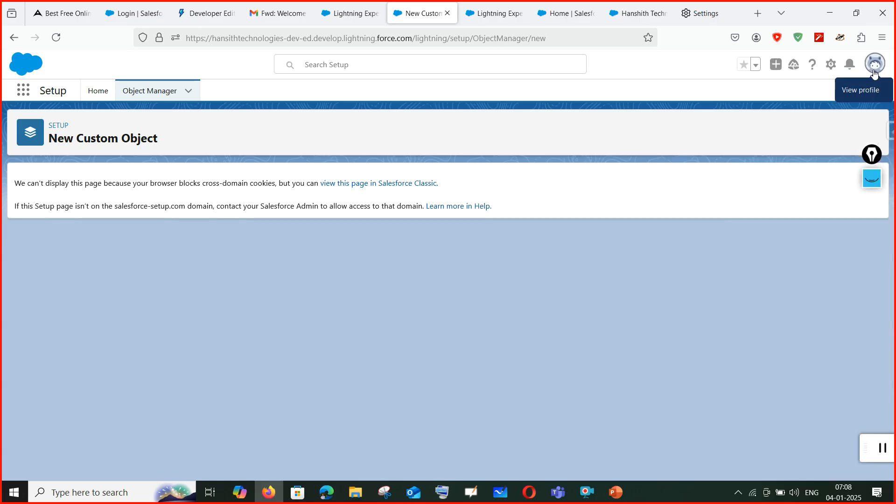
pyautogui.click(882, 38)
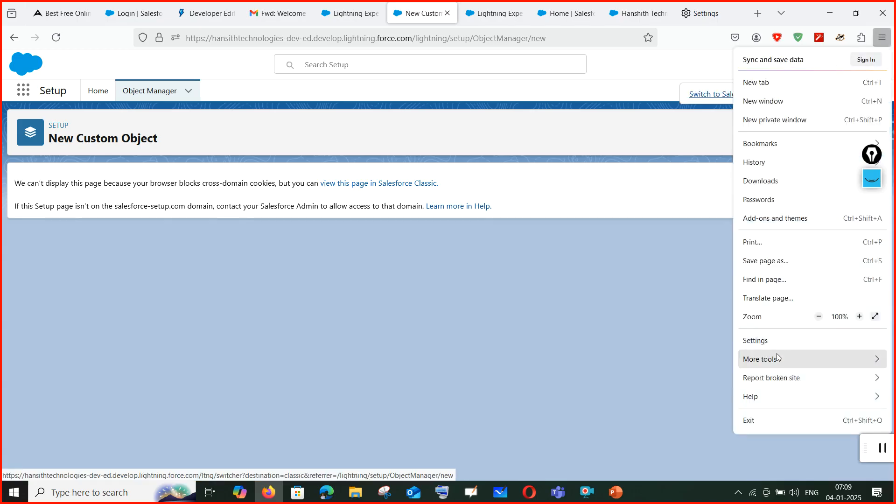
pyautogui.click(770, 340)
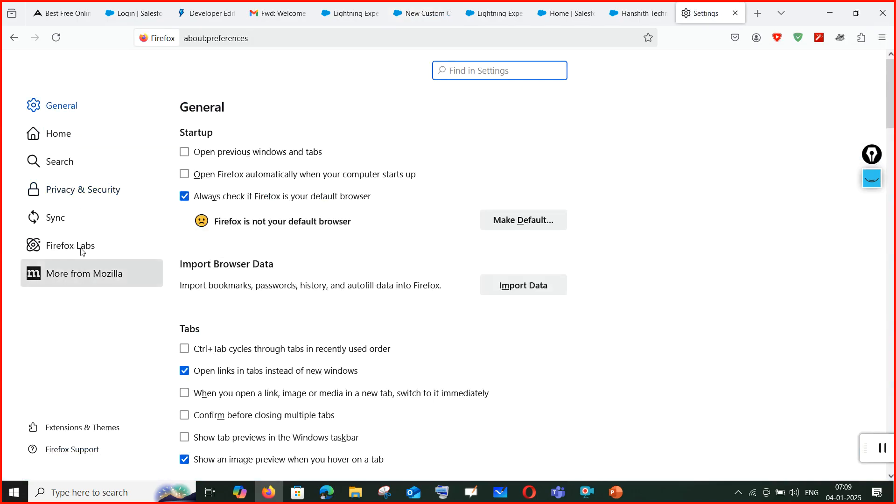
# In Privacy & Security, stop blocking cross-site tracking cookies and return to Enhanced Tracking Protection.
pyautogui.click(84, 189)
pyautogui.scroll(-9, 242, 357)
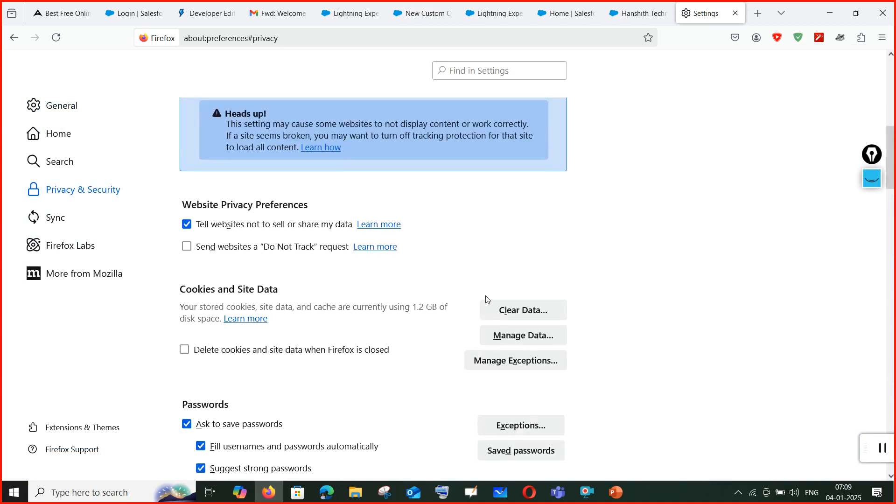
pyautogui.scroll(-3, 500, 340)
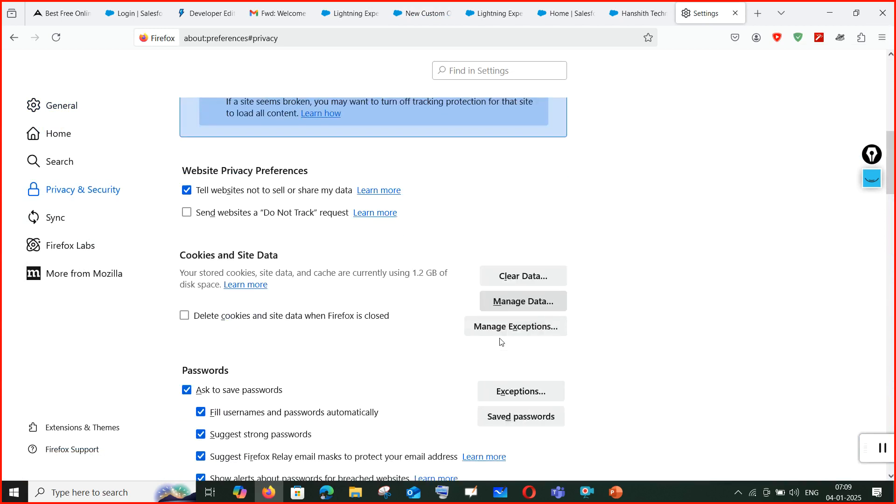
pyautogui.scroll(10, 440, 327)
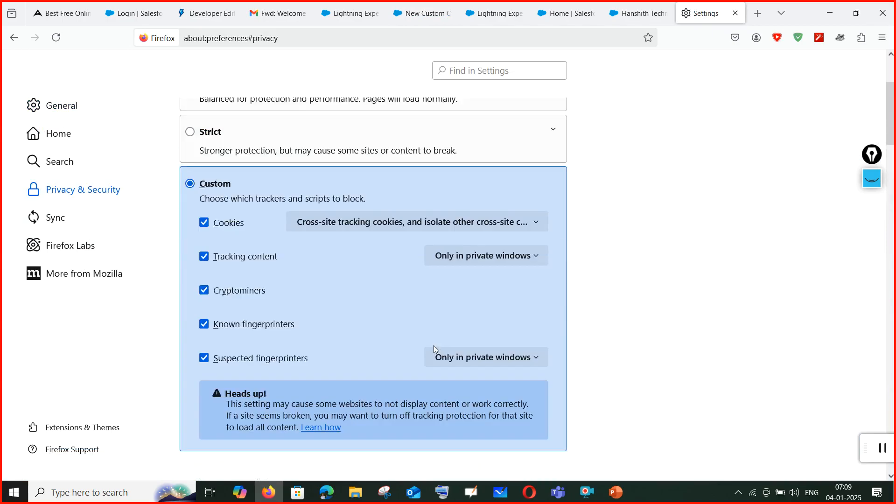
pyautogui.click(206, 226)
pyautogui.scroll(-3, 284, 405)
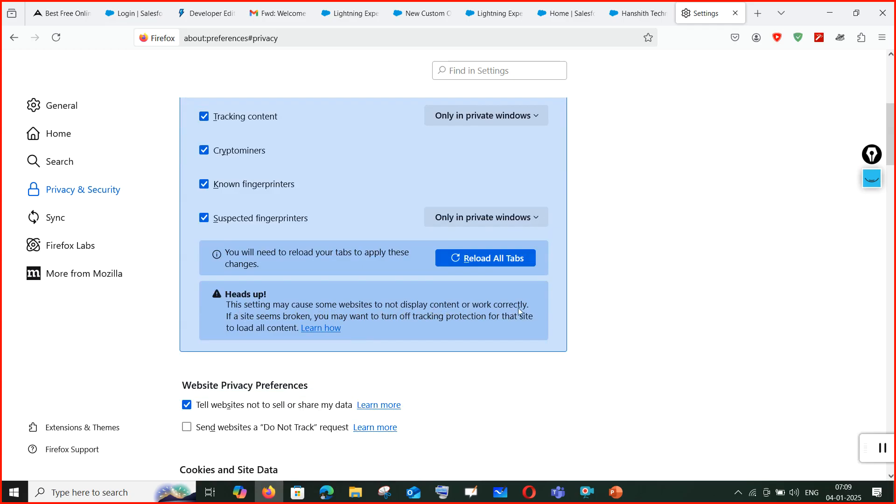
pyautogui.scroll(4, 368, 316)
pyautogui.scroll(-15, 517, 344)
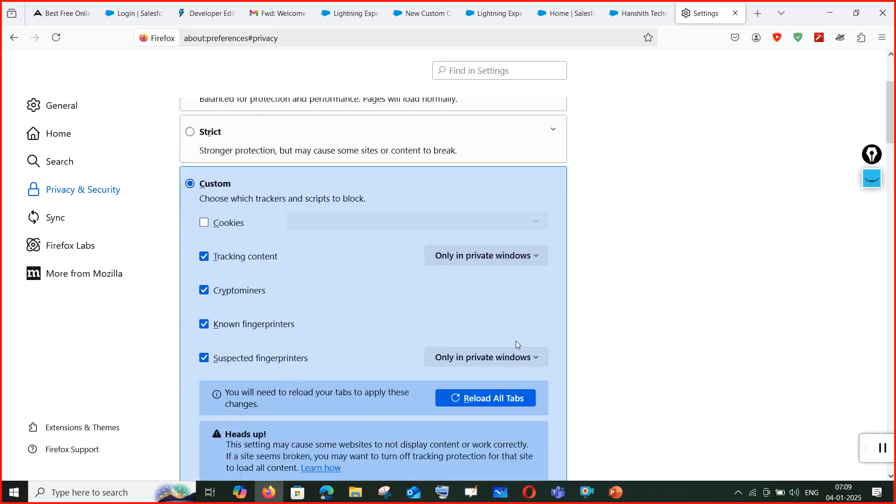
pyautogui.scroll(-15, 526, 395)
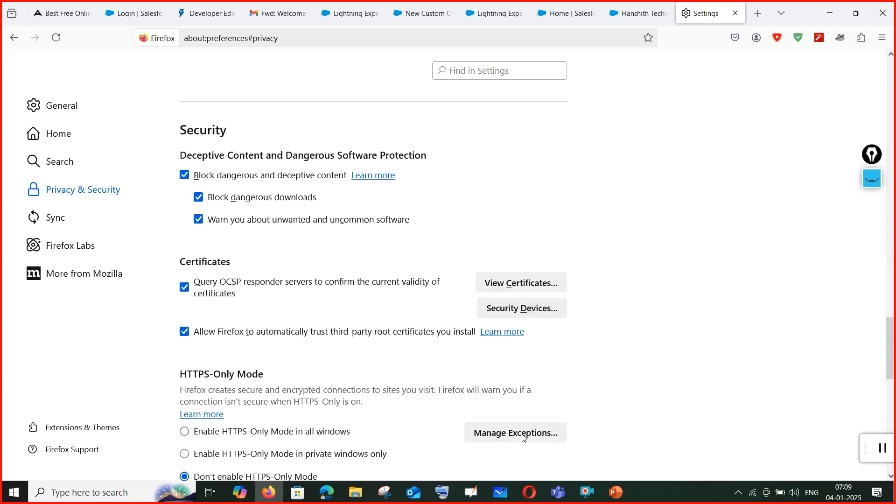
pyautogui.moveTo(892, 398); pyautogui.dragTo(893, 102)
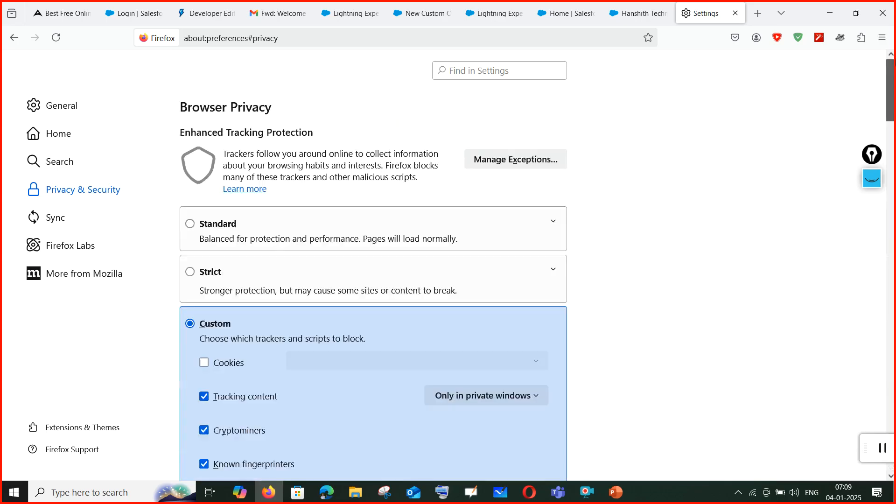
pyautogui.click(656, 13)
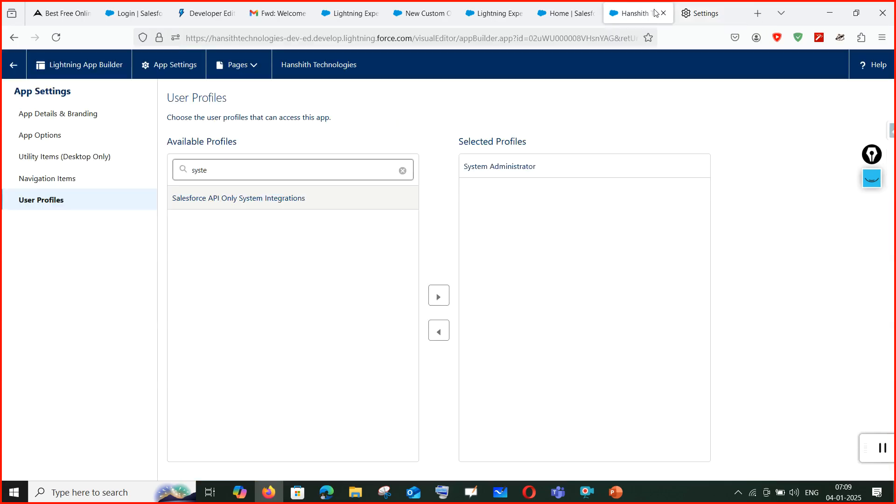
# Reload the New Custom Object page through Salesforce Classic and back to Lightning Experience.
pyautogui.click(575, 13)
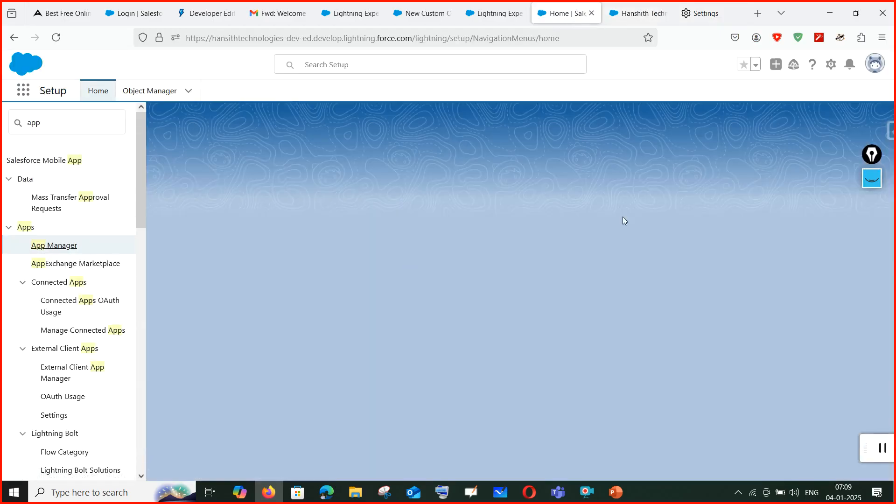
pyautogui.click(504, 12)
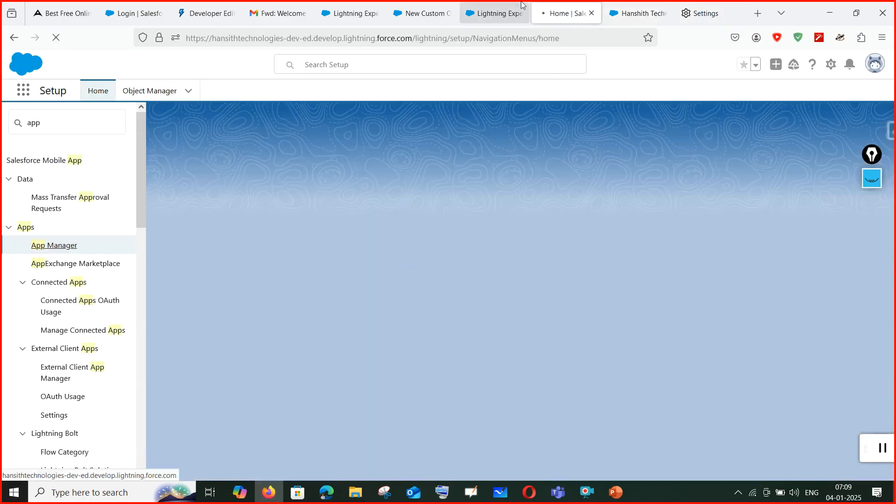
pyautogui.click(421, 13)
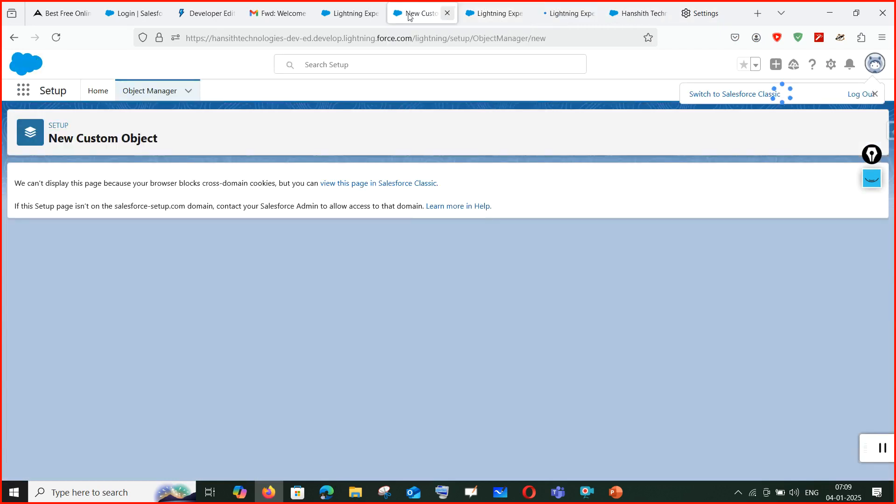
pyautogui.click(409, 186)
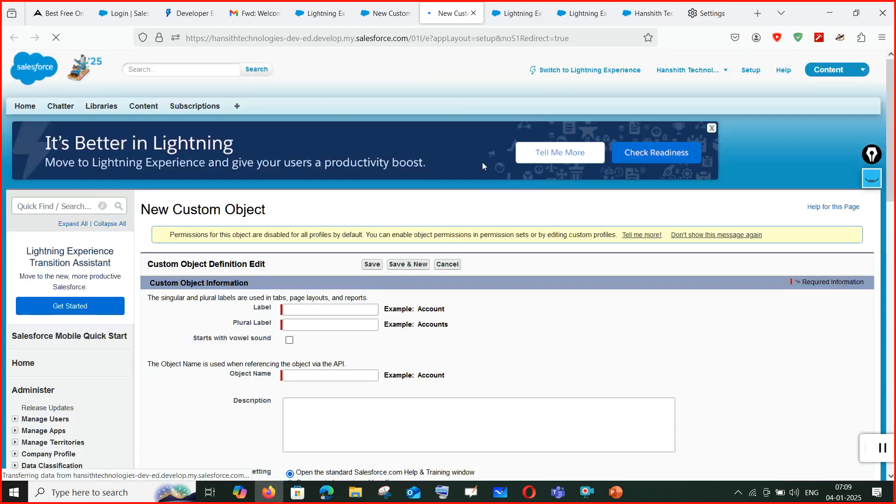
pyautogui.click(606, 71)
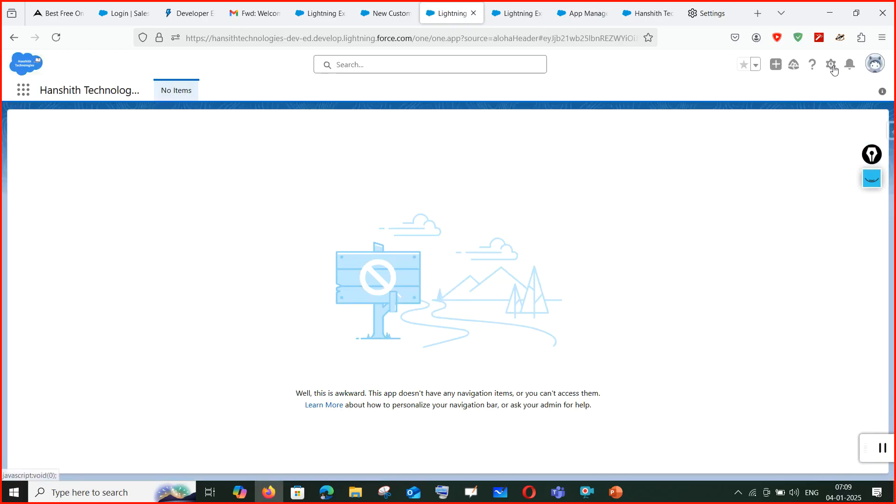
# Open Setup from the gear menu, then bring up the Salesforce welcome email.
pyautogui.click(831, 67)
pyautogui.click(831, 68)
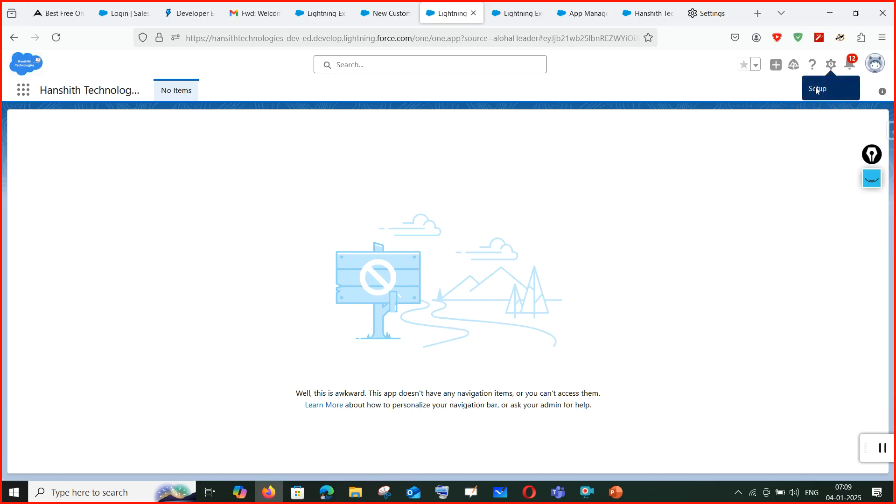
pyautogui.click(830, 68)
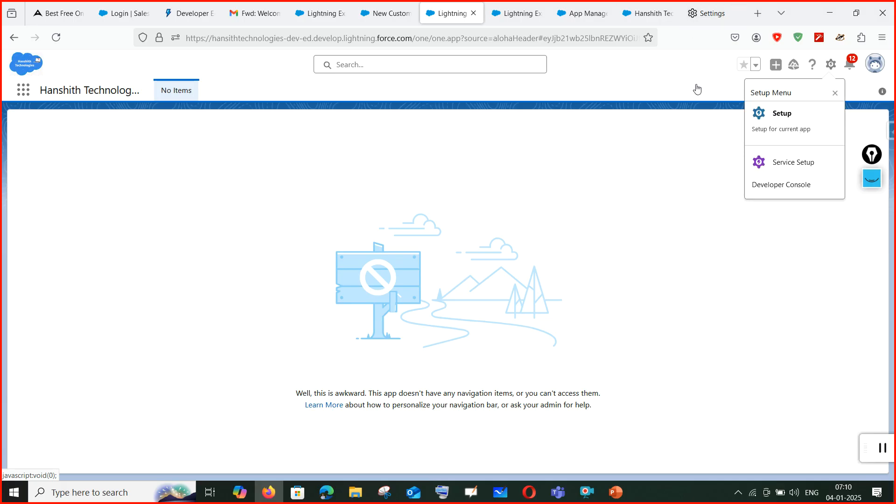
pyautogui.click(784, 115)
pyautogui.click(233, 13)
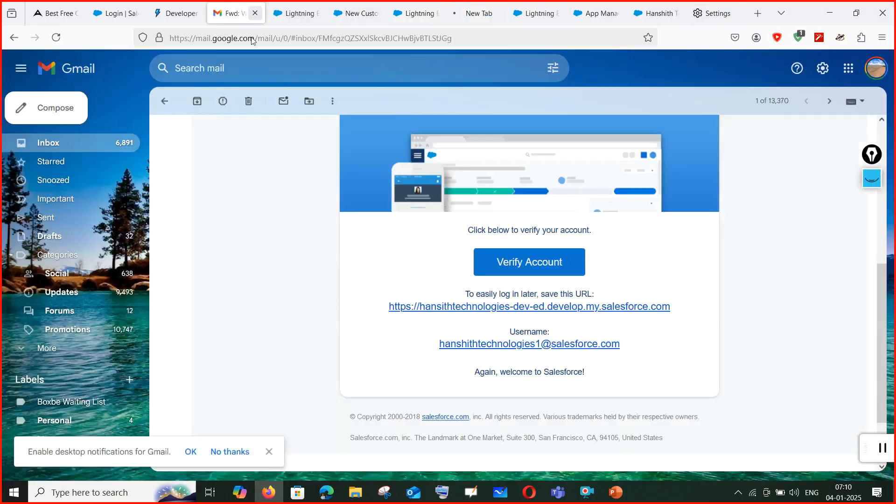
# Select the login username in the welcome email and switch to Opera's Salesforce login page.
pyautogui.moveTo(631, 345); pyautogui.dragTo(438, 345)
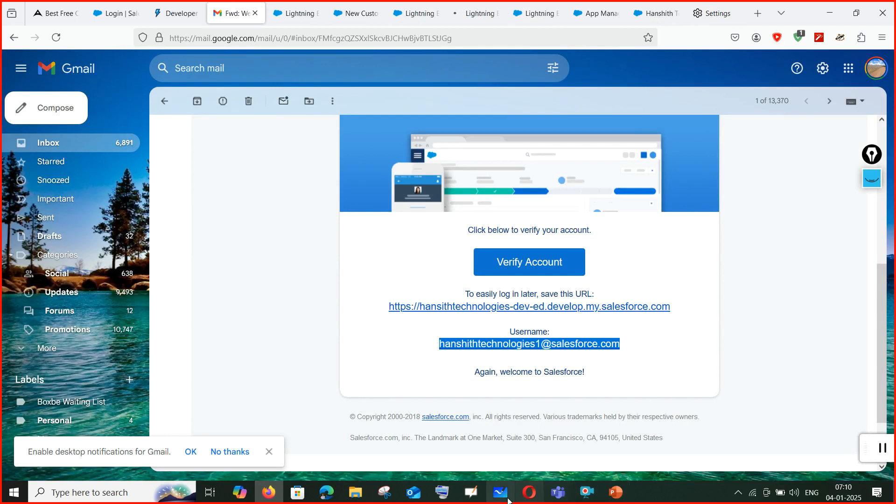
pyautogui.click(529, 492)
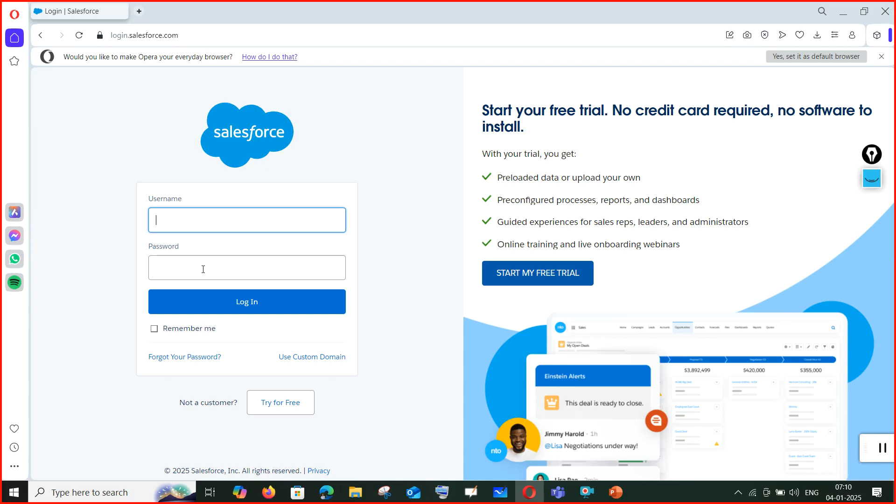
# Paste the copied username into the login form and delete the duplicated copy.
pyautogui.hotkey('ctrl', 'v')
pyautogui.click(204, 271)
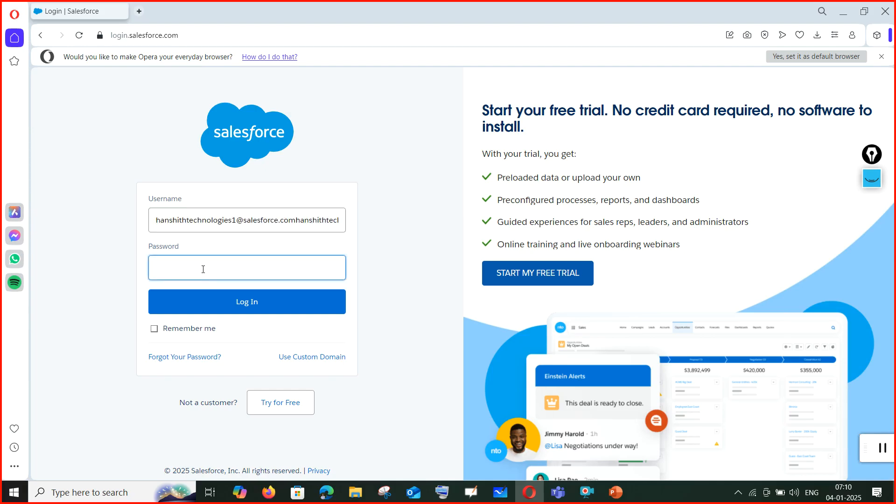
pyautogui.click(296, 218)
pyautogui.hotkey('shift', 'Left')
pyautogui.hotkey('shift', 'Left')
pyautogui.hotkey('shift', 'Left')
pyautogui.hotkey('shift', 'Left')
pyautogui.hotkey('shift', 'Left')
pyautogui.hotkey('shift', 'Left')
pyautogui.hotkey('shift', 'Left')
pyautogui.hotkey('shift', 'Left')
pyautogui.hotkey('shift', 'Left')
pyautogui.hotkey('shift', 'Left')
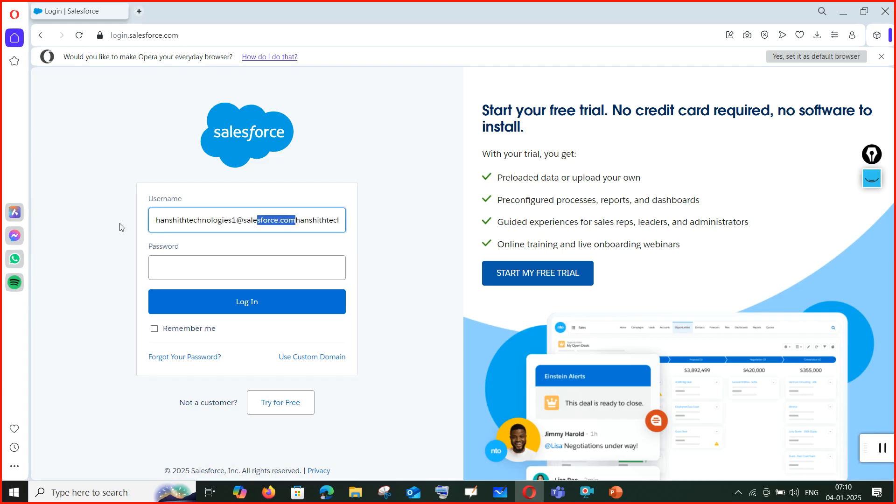
pyautogui.press('BackSpace')
# Enter the account password, tick Remember me, log in, and save the password in Opera.
pyautogui.click(255, 272)
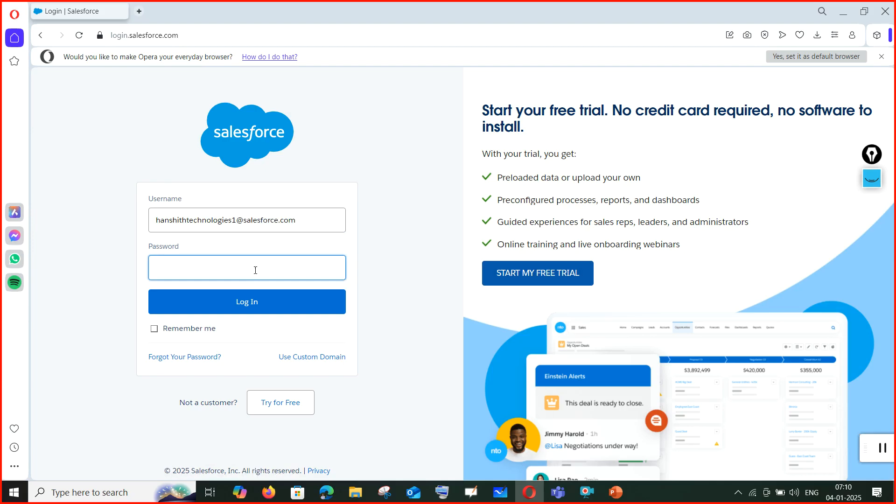
pyautogui.write('•••••••••')
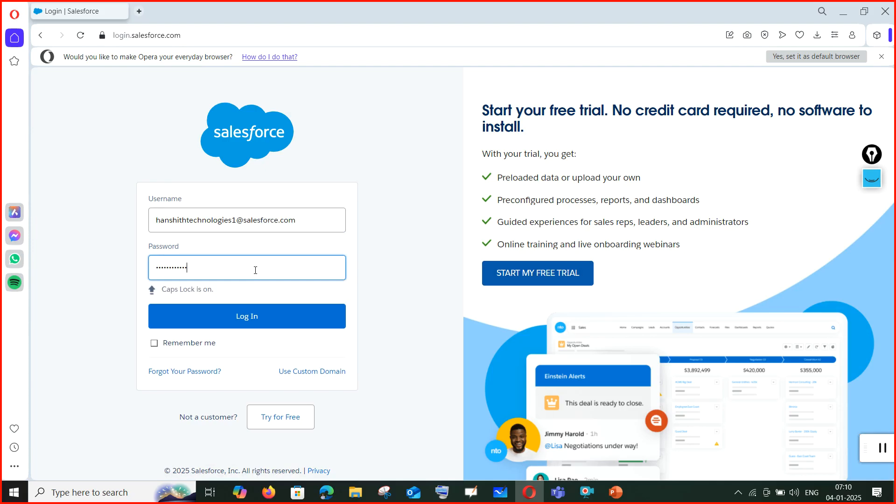
pyautogui.click(182, 343)
pyautogui.click(260, 316)
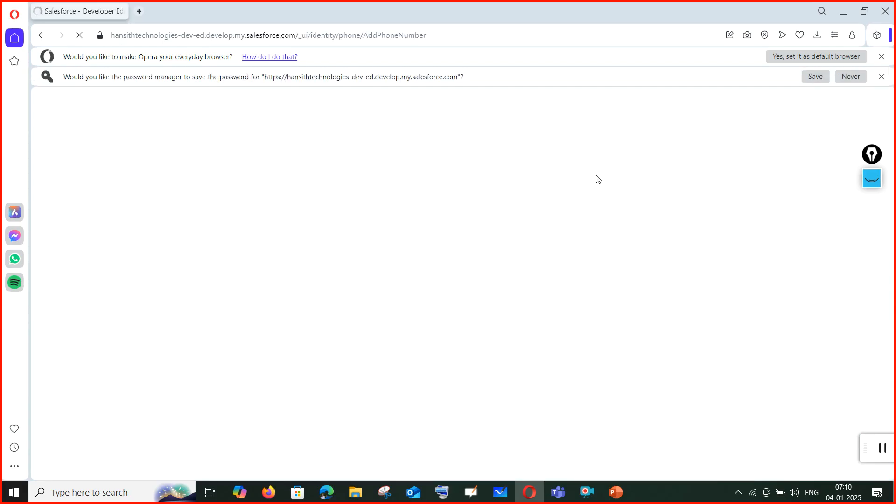
pyautogui.click(812, 80)
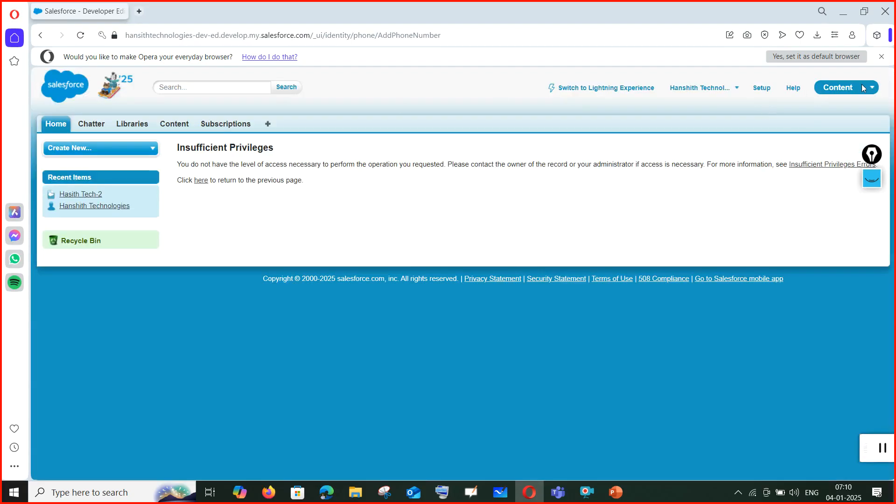
# Dismiss Opera's default-browser prompt, then bring the Teams training meeting window forward.
pyautogui.click(881, 57)
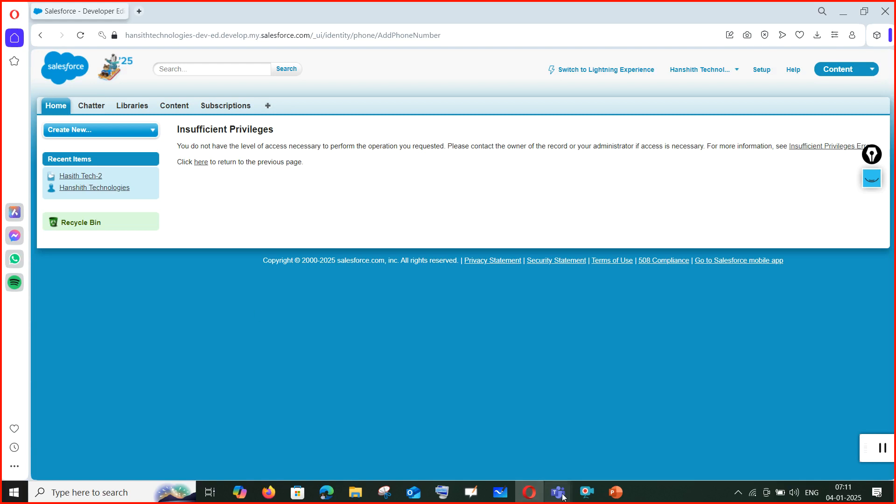
pyautogui.moveTo(563, 490)
pyautogui.click(560, 469)
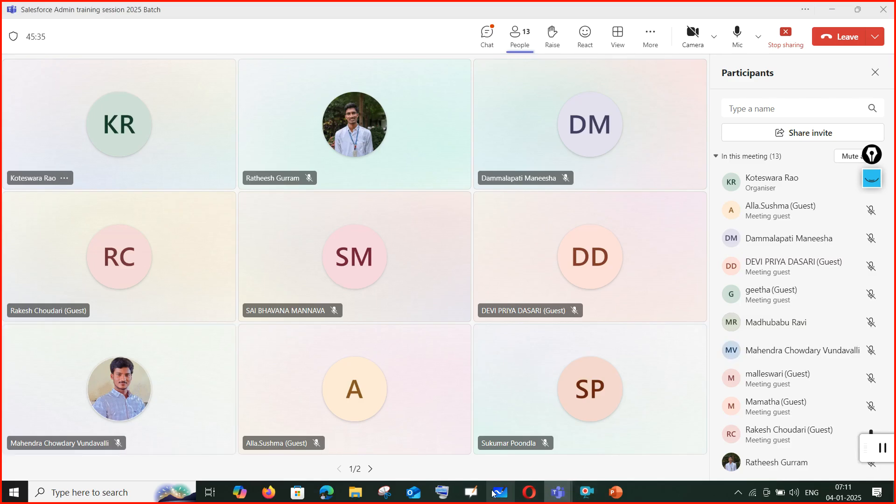
pyautogui.click(530, 492)
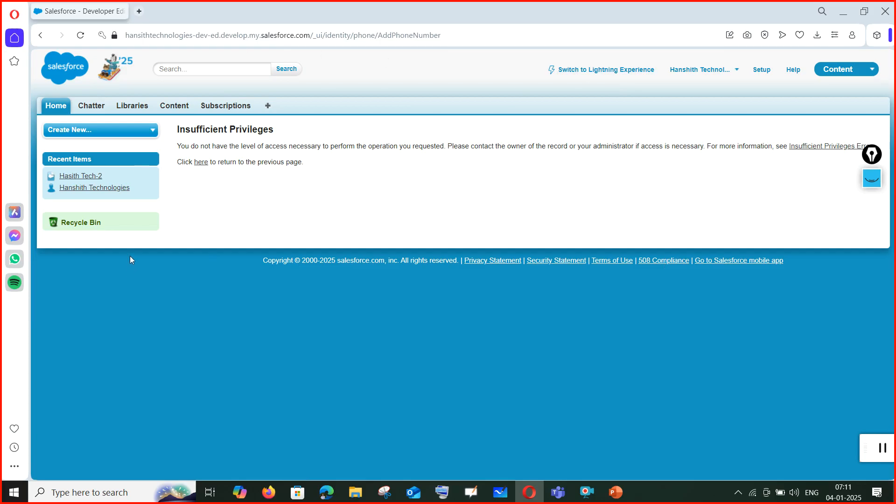
pyautogui.click(585, 70)
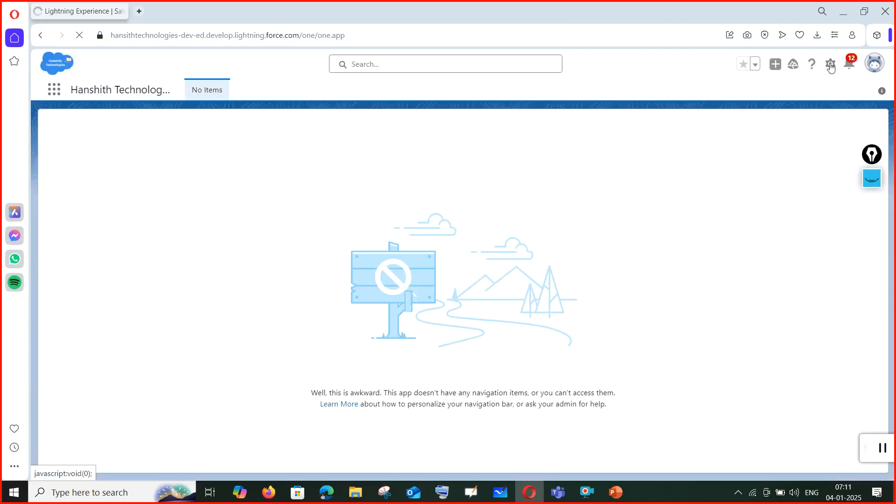
# Open Object Manager from the gear menu's Setup and drag its tab into a separate Opera window.
pyautogui.click(830, 66)
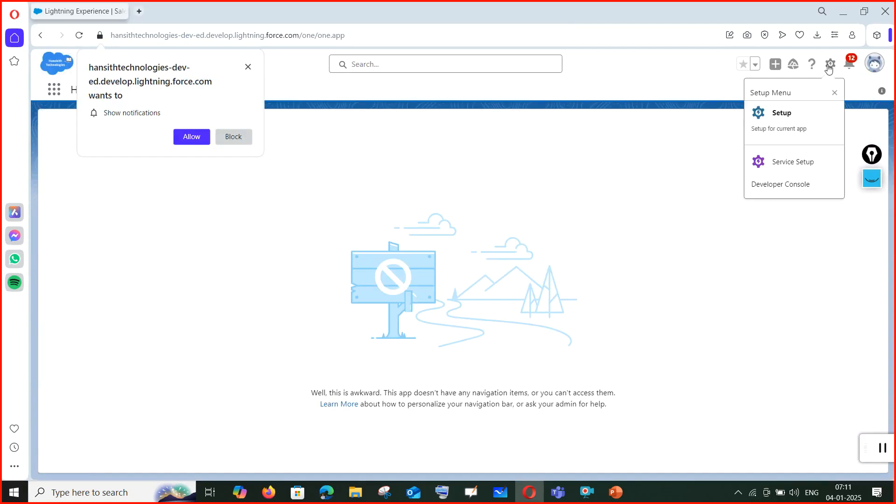
pyautogui.click(774, 115)
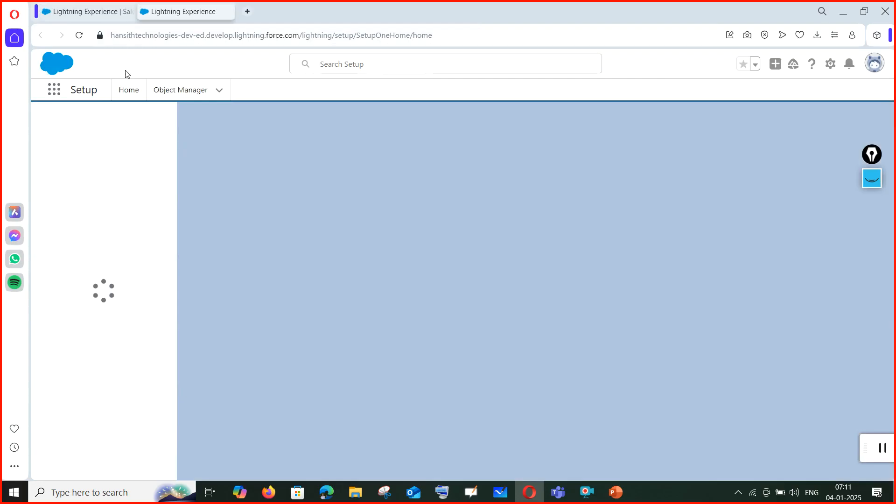
pyautogui.click(183, 97)
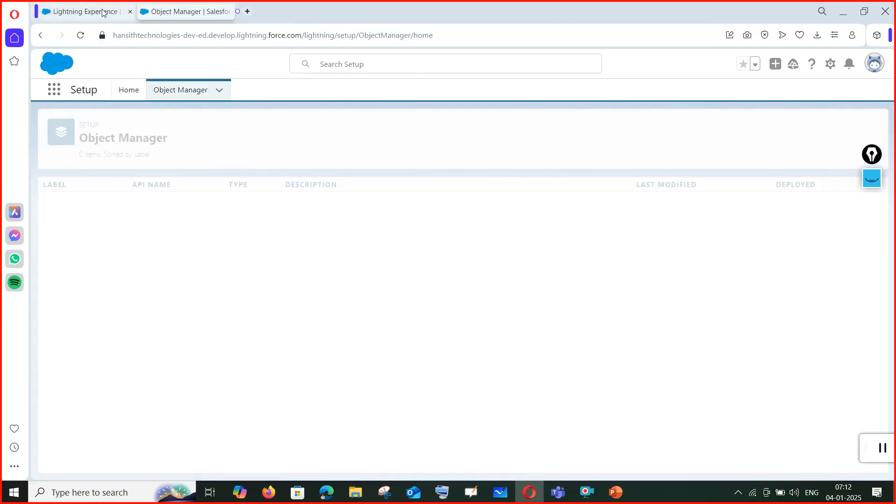
pyautogui.click(104, 11)
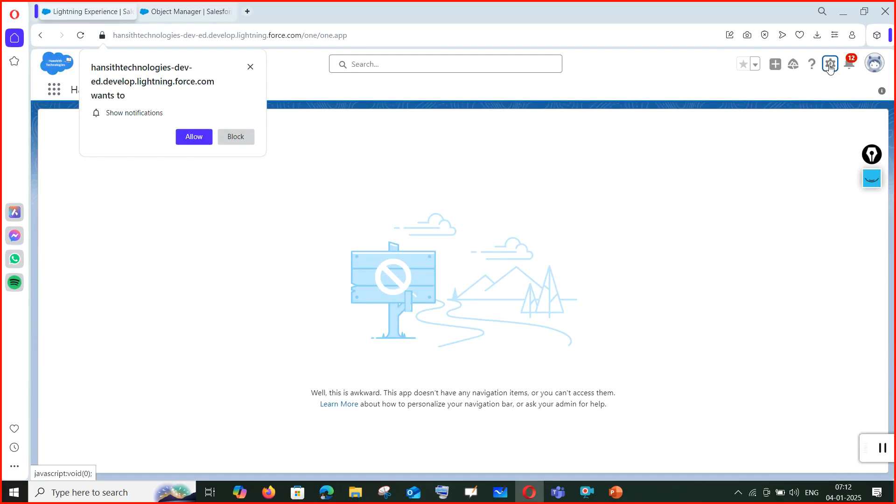
pyautogui.click(192, 11)
pyautogui.moveTo(192, 8); pyautogui.dragTo(309, 104)
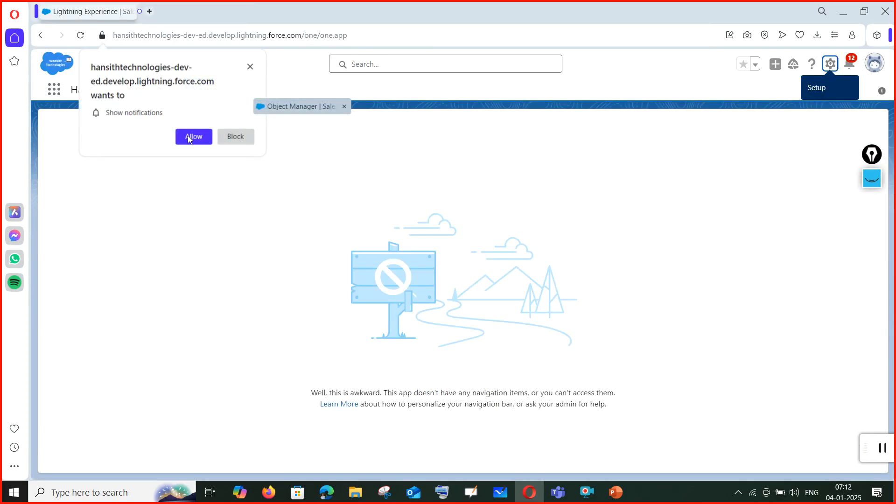
pyautogui.moveTo(188, 136)
pyautogui.mouseDown()
pyautogui.moveTo(222, 188)
pyautogui.moveTo(195, 141)
pyautogui.mouseUp()
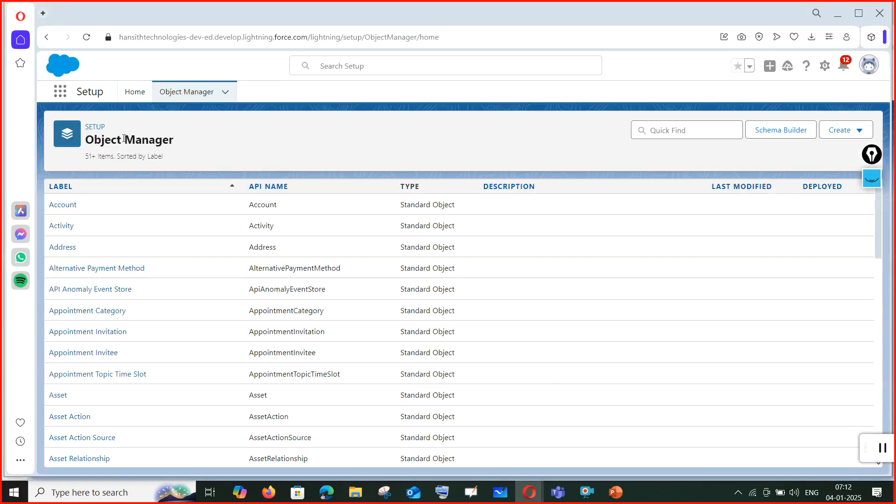
# Start a new custom object via Create > Custom Object, closing the App Launcher popup.
pyautogui.click(842, 131)
pyautogui.click(788, 162)
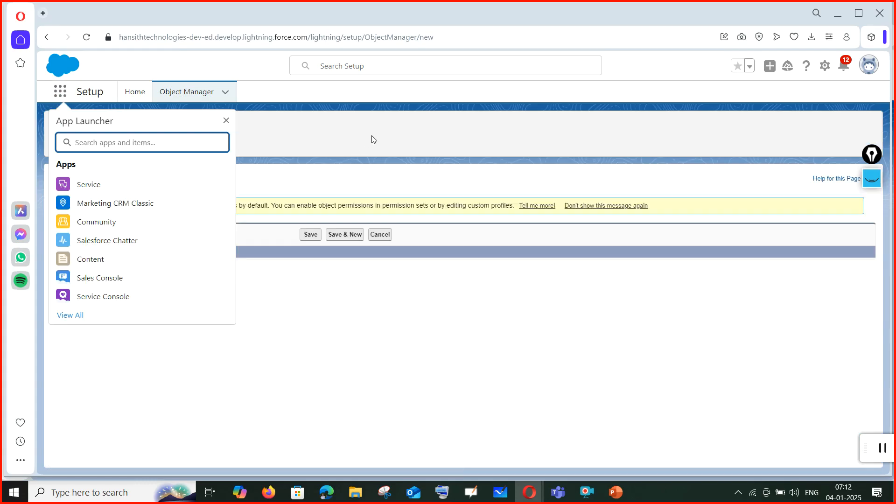
pyautogui.click(226, 121)
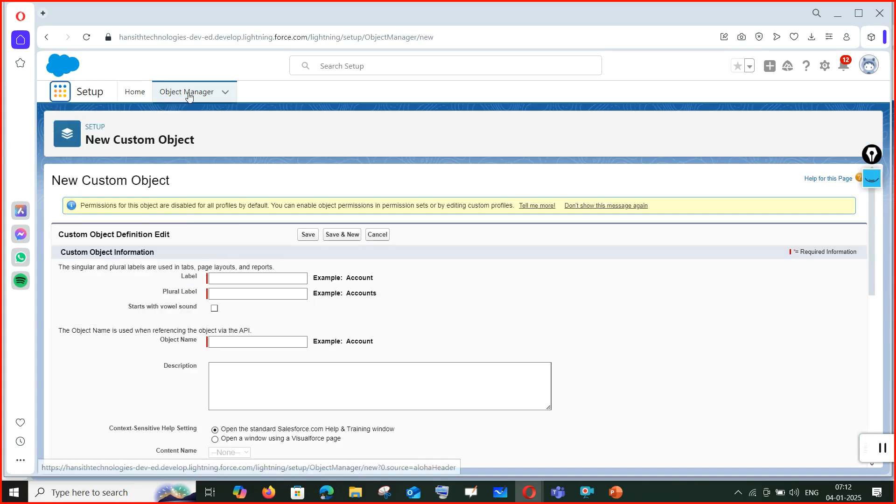
pyautogui.click(616, 493)
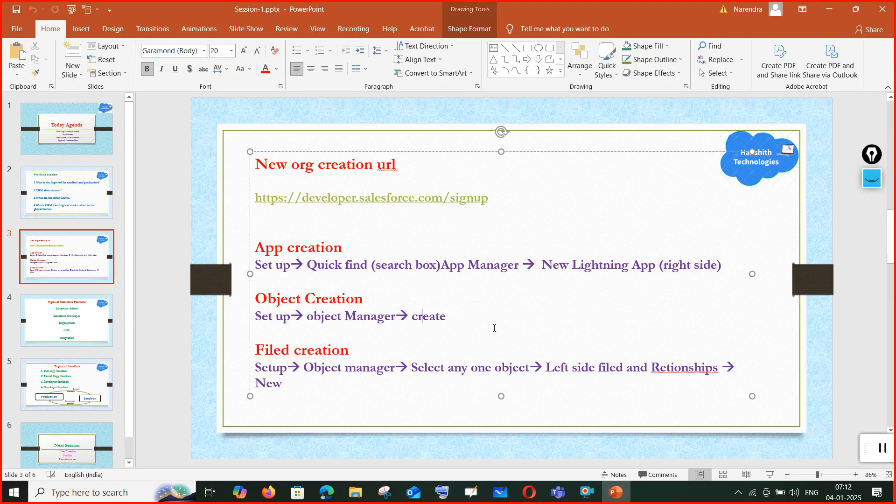
# Minimize PowerPoint after checking slide 3 and return to the blank New Custom Object form.
pyautogui.click(828, 9)
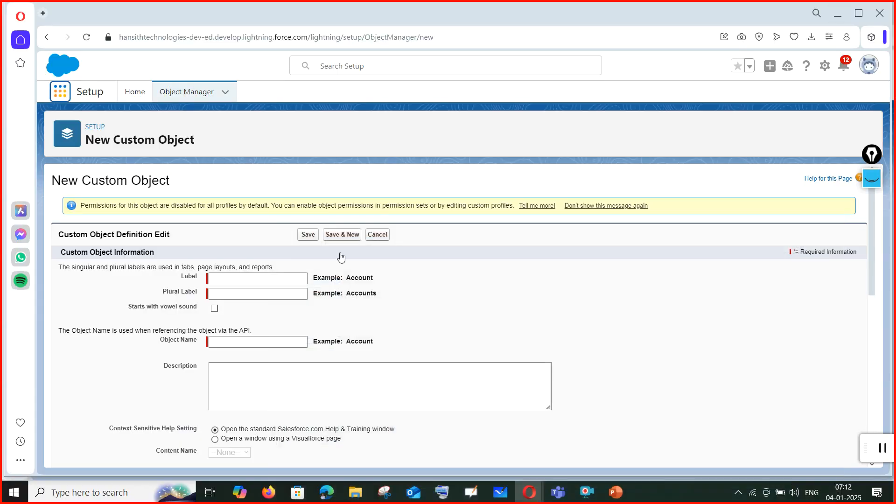
pyautogui.click(248, 281)
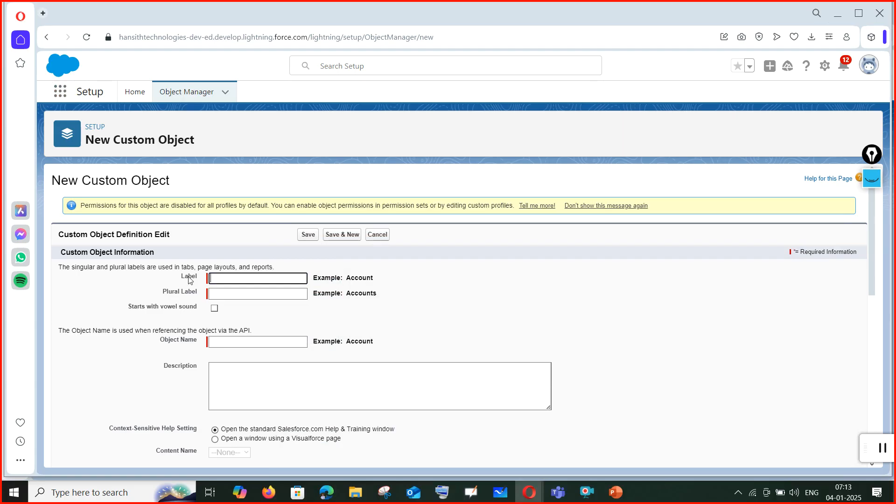
# Enter the label 'Training session1', correcting the misspelling with the spellcheck suggestion.
pyautogui.write('tRANING SESSION1')
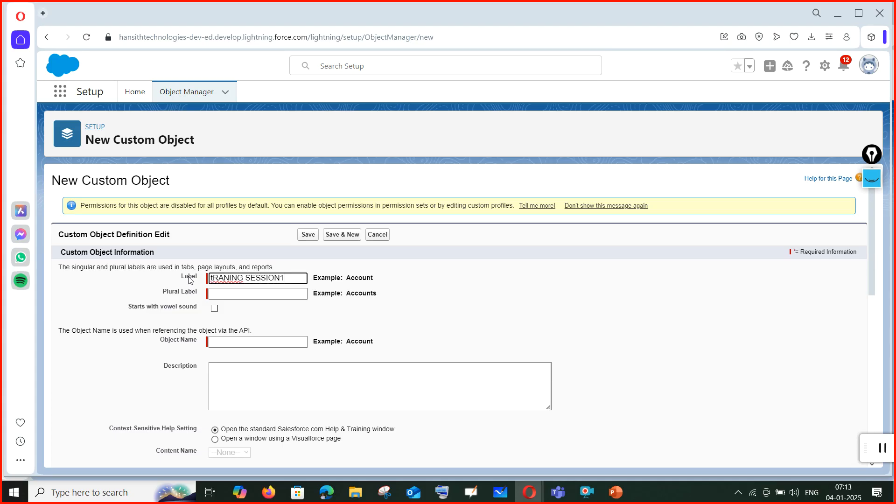
pyautogui.moveTo(288, 278); pyautogui.dragTo(181, 280)
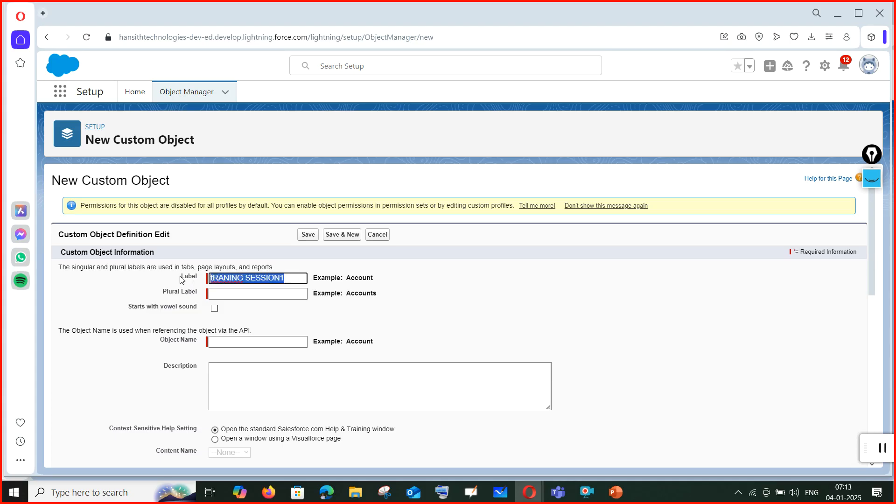
pyautogui.press('BackSpace')
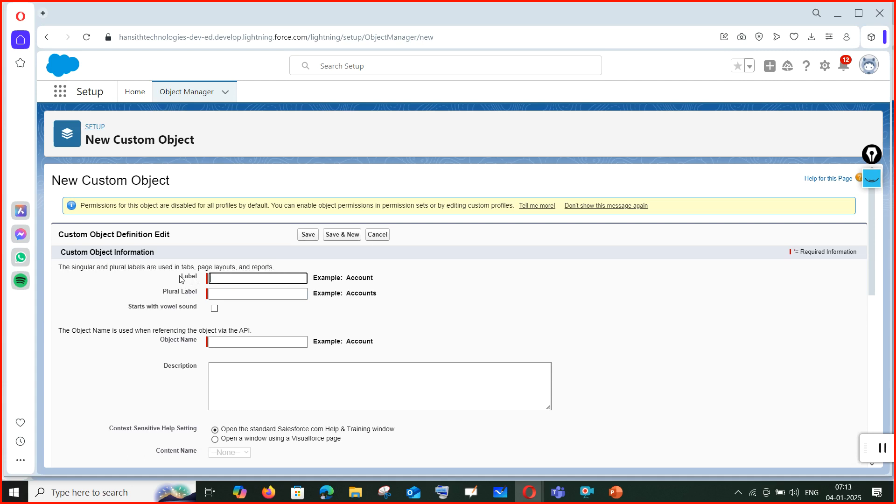
pyautogui.write('Tranining session')
pyautogui.rightClick(226, 279)
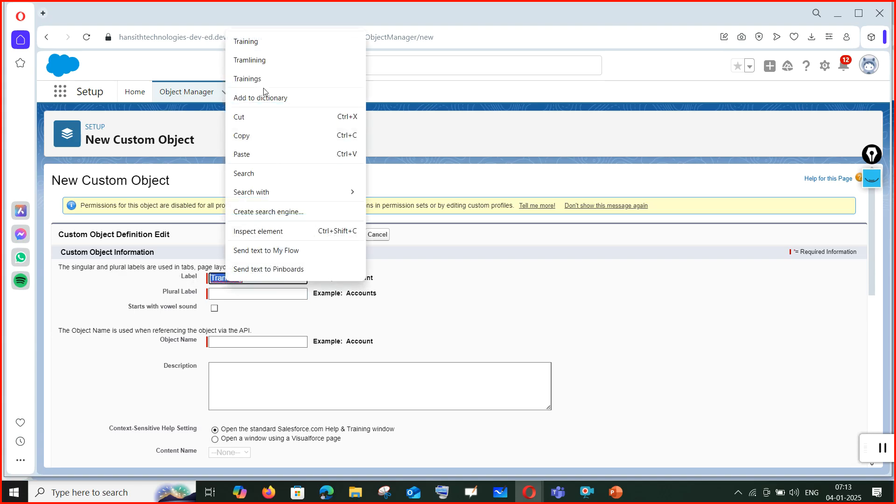
pyautogui.click(258, 43)
pyautogui.click(292, 278)
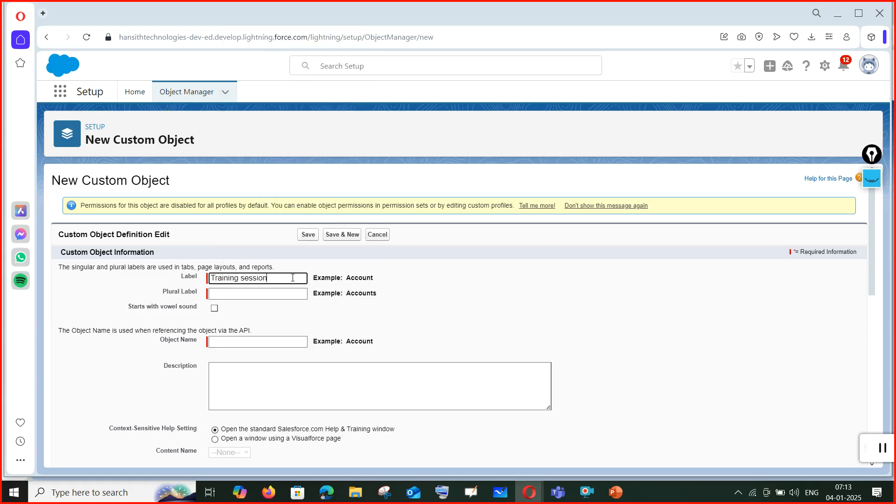
pyautogui.write('1')
pyautogui.click(295, 292)
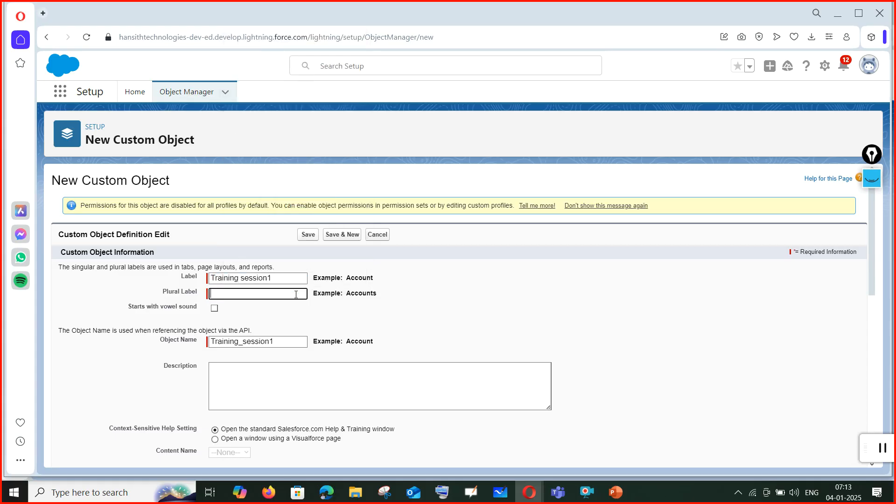
# Copy the label text to make the plural label 'Training sessions'.
pyautogui.moveTo(269, 277); pyautogui.dragTo(197, 281)
pyautogui.hotkey('ctrl', 'c')
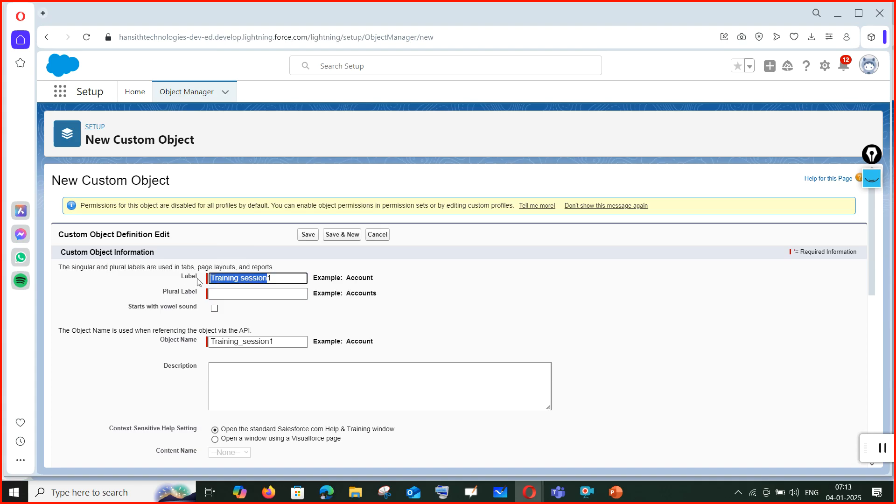
pyautogui.click(237, 295)
pyautogui.hotkey('ctrl', 'v')
pyautogui.write('s')
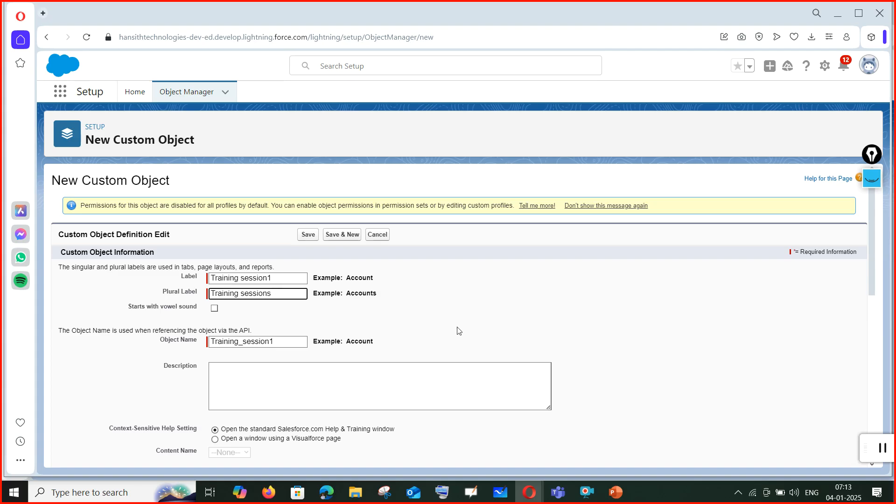
# Write a description about storing sessions data, fixing its typos.
pyautogui.click(283, 383)
pyautogui.write('Th')
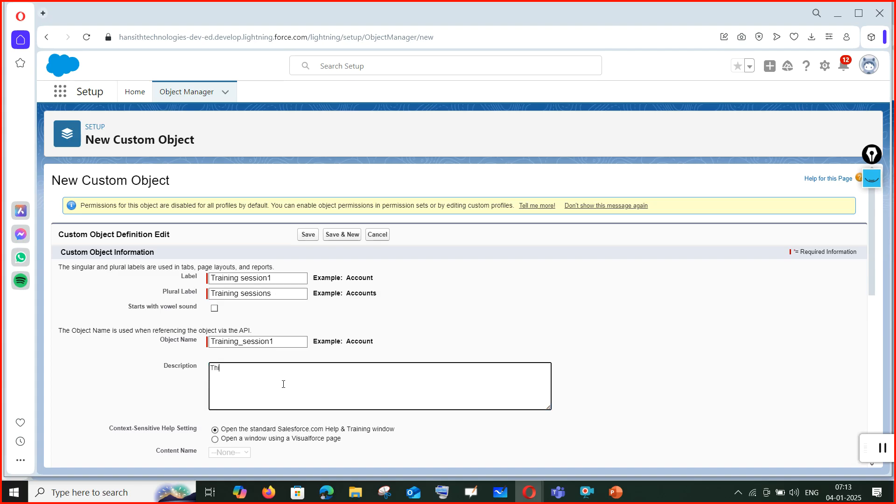
pyautogui.write('is is stoing dat of students')
pyautogui.rightClick(242, 369)
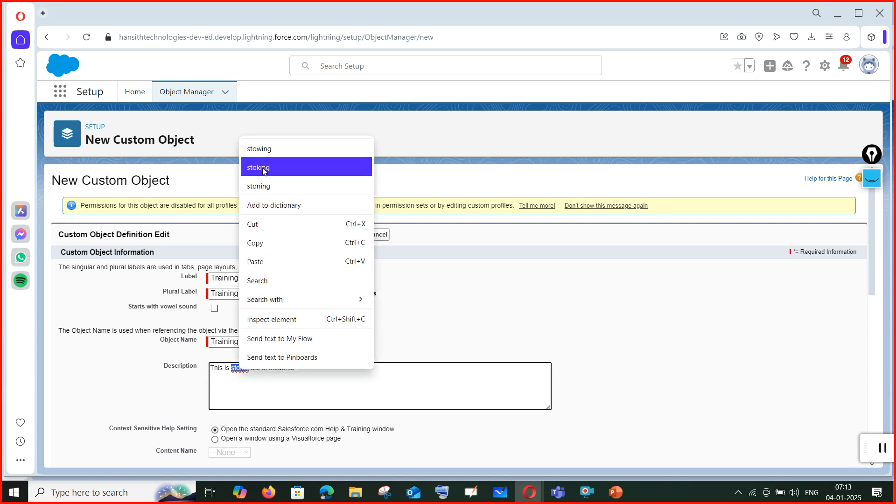
pyautogui.click(244, 379)
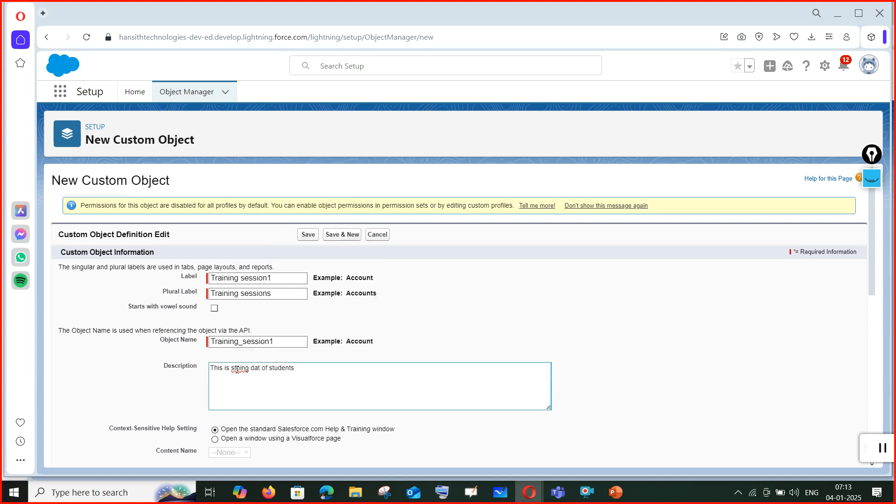
pyautogui.click(254, 392)
pyautogui.write('r')
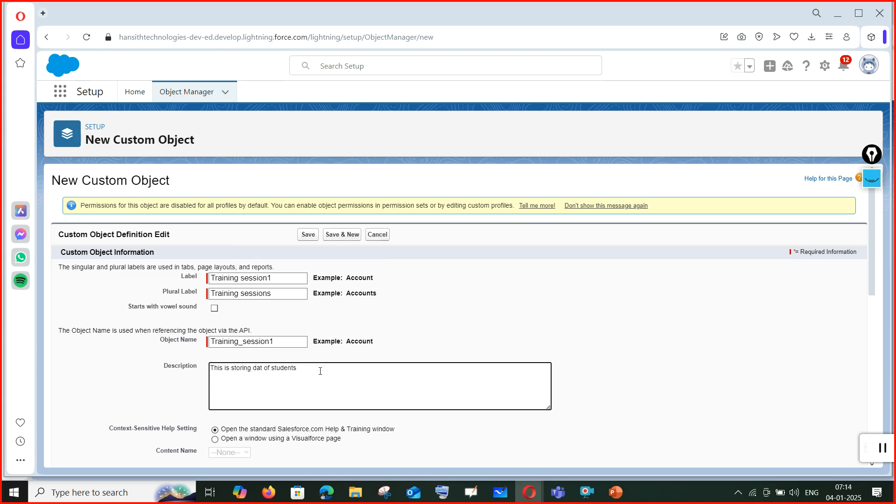
pyautogui.press('BackSpace')
pyautogui.press('BackSpace')
pyautogui.press('BackSpace')
pyautogui.press('BackSpace')
pyautogui.press('BackSpace')
pyautogui.press('BackSpace')
pyautogui.press('BackSpace')
pyautogui.press('BackSpace')
pyautogui.press('BackSpace')
pyautogui.press('BackSpace')
pyautogui.press('BackSpace')
pyautogui.press('BackSpace')
pyautogui.write('ta of sessions')
# Review the description, auto-filled Object Name and remaining options, then save Training session1.
pyautogui.scroll(-1, 264, 311)
pyautogui.moveTo(316, 313); pyautogui.dragTo(184, 312)
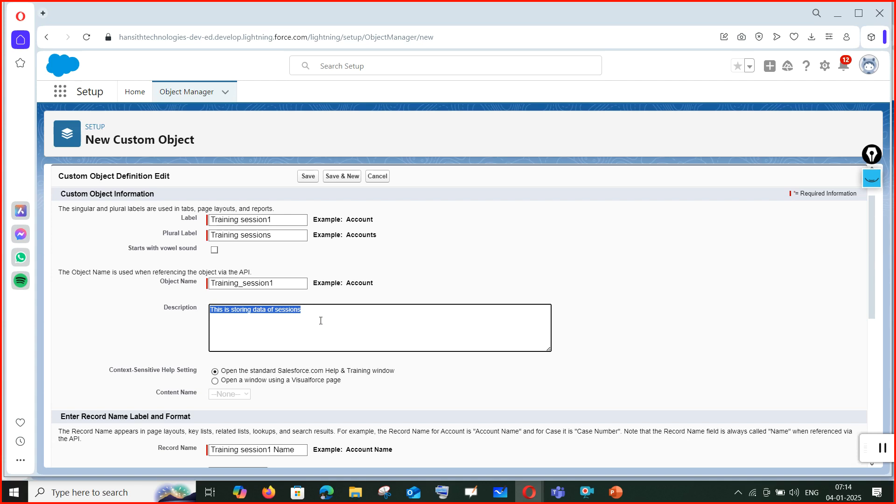
pyautogui.scroll(-3, 314, 319)
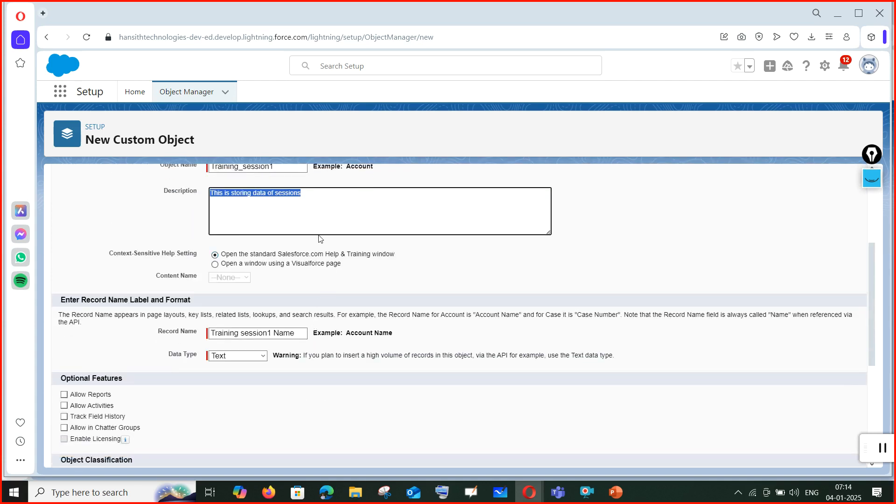
pyautogui.click(252, 207)
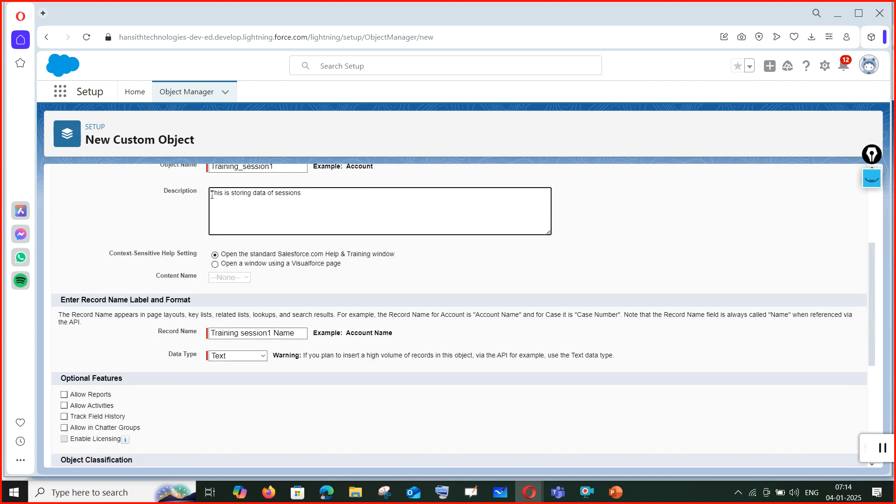
pyautogui.moveTo(211, 195); pyautogui.dragTo(330, 204)
pyautogui.click(336, 205)
pyautogui.scroll(3, 254, 309)
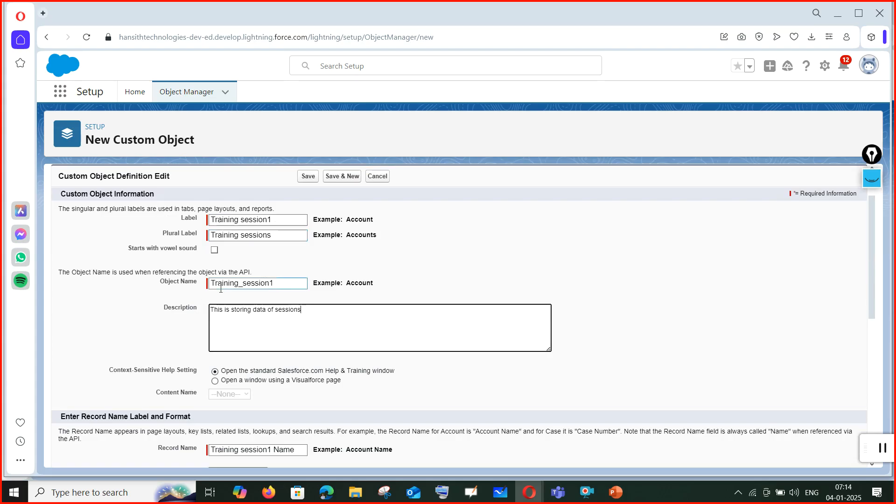
pyautogui.click(282, 284)
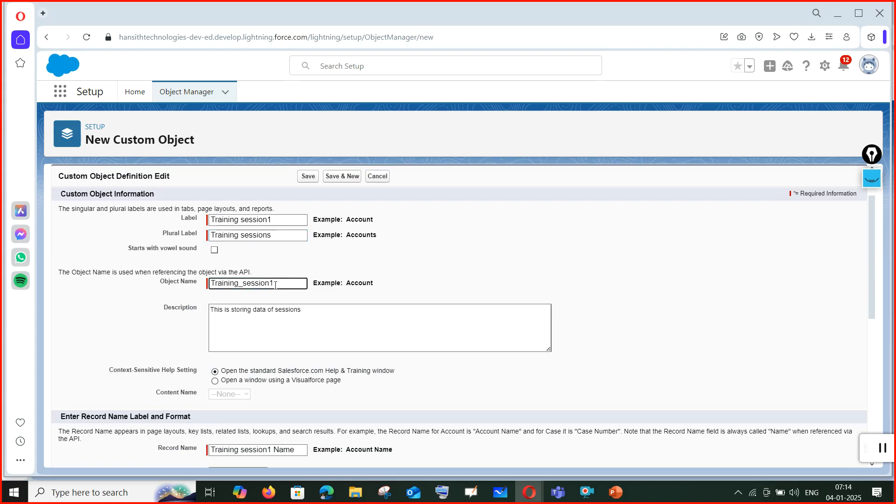
pyautogui.scroll(-5, 277, 304)
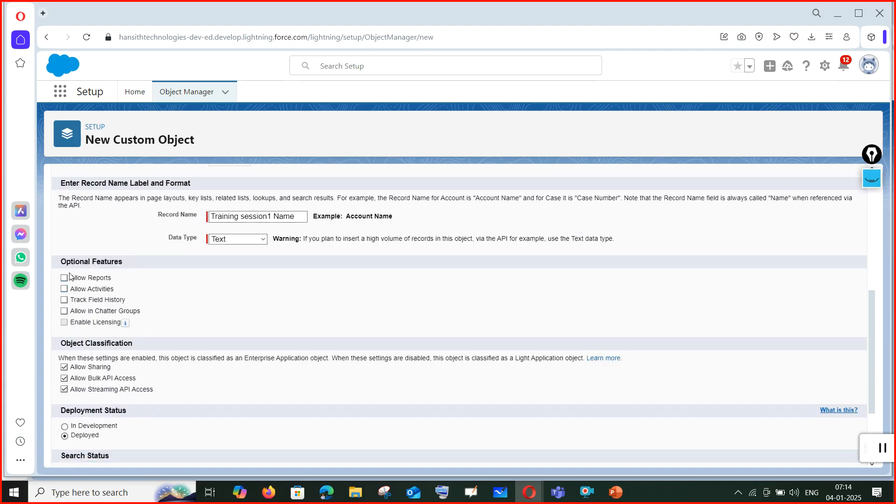
pyautogui.scroll(-3, 140, 292)
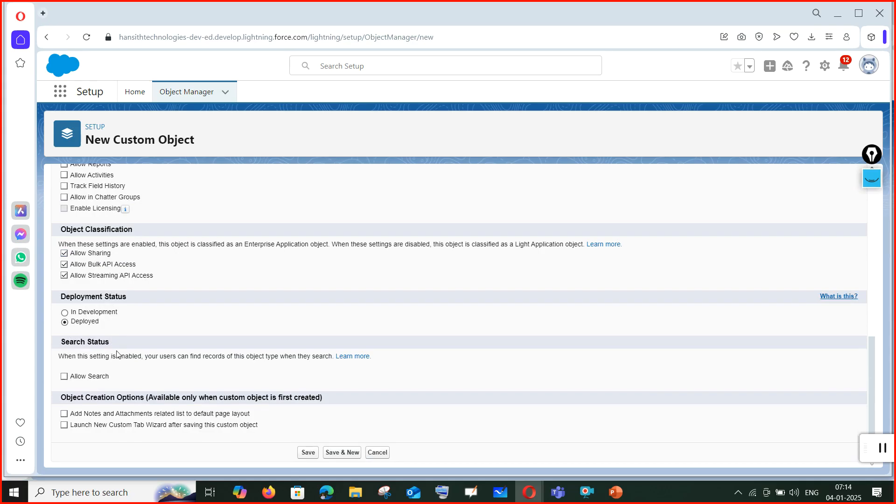
pyautogui.scroll(5, 172, 417)
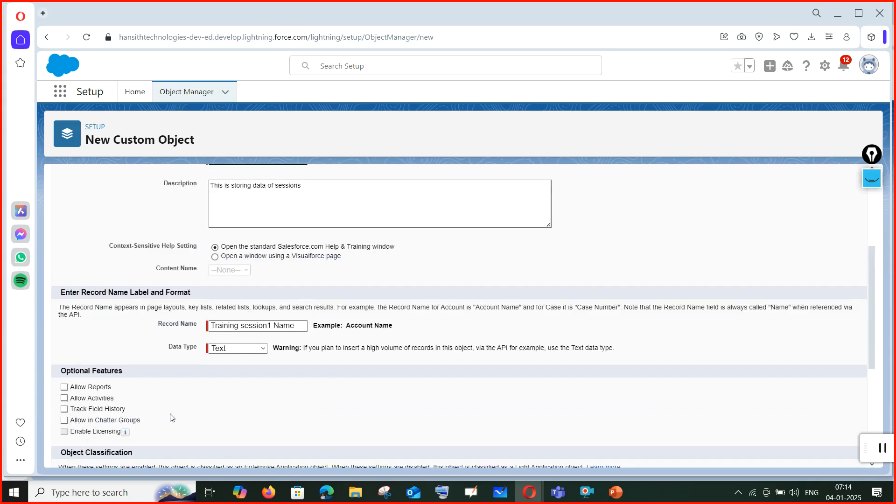
pyautogui.scroll(3, 172, 417)
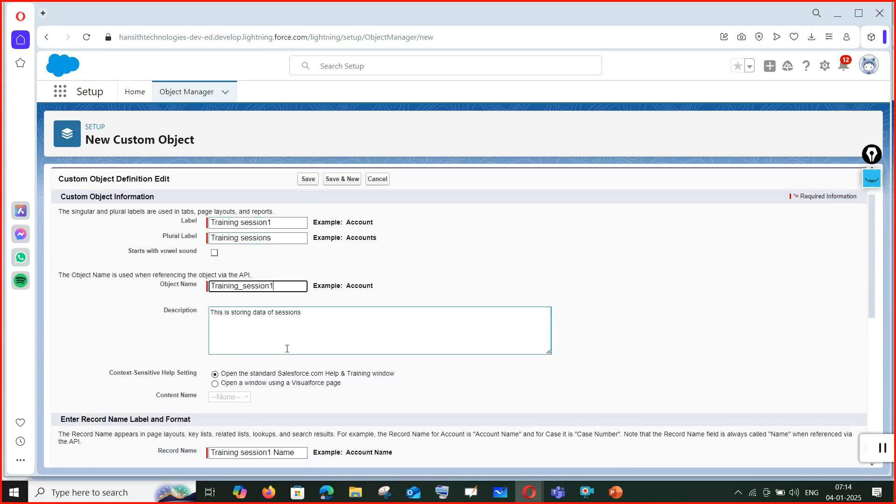
pyautogui.scroll(-7, 287, 347)
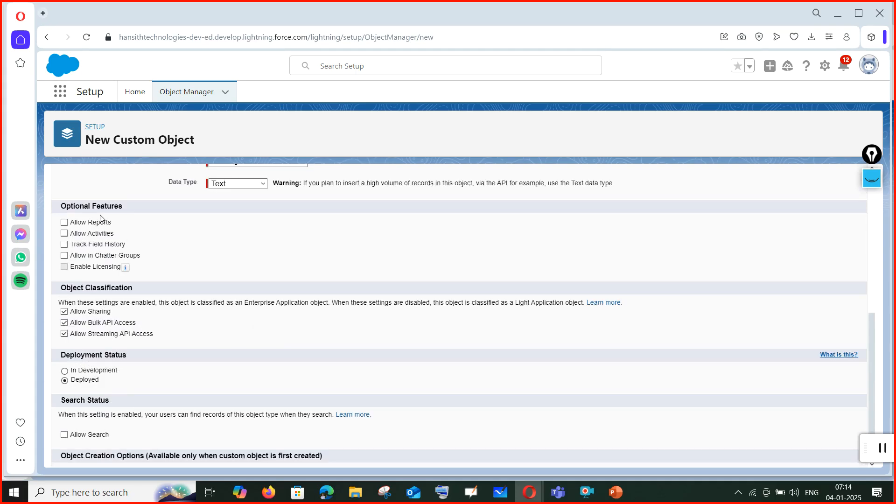
pyautogui.scroll(-1, 172, 316)
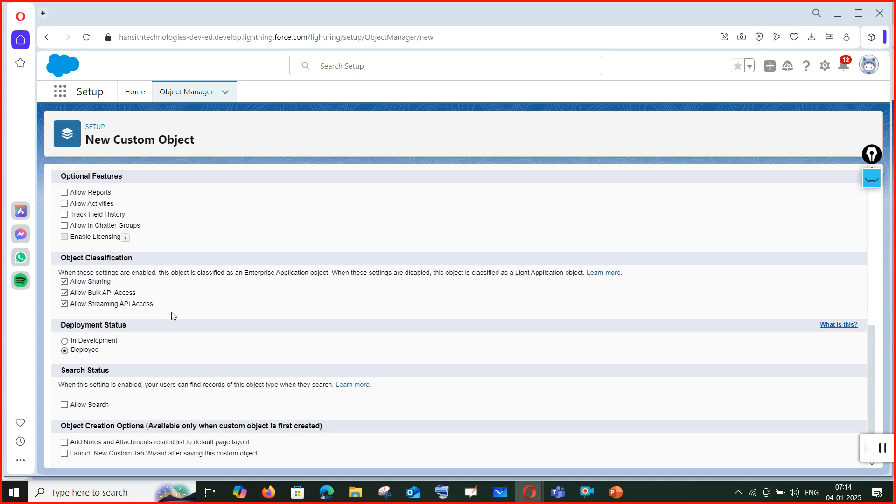
pyautogui.scroll(-1, 172, 316)
pyautogui.click(309, 455)
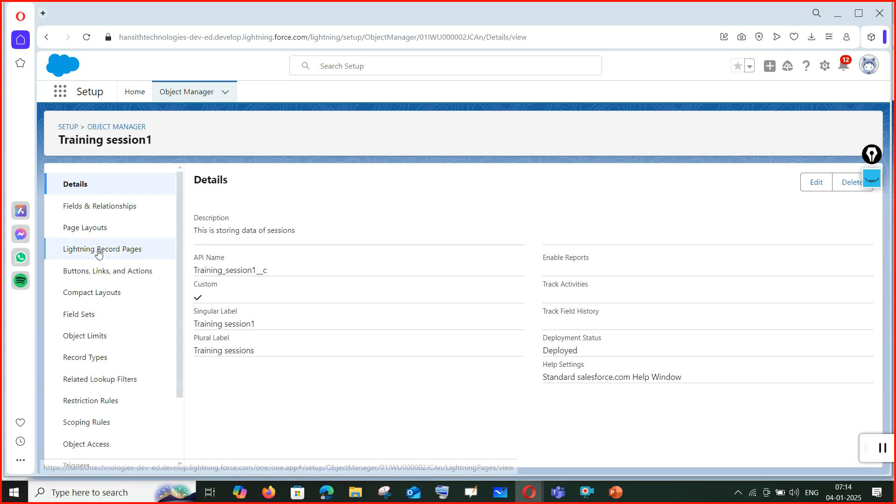
# Open Training session1's Fields & Relationships and highlight the Name field's Text(80) type.
pyautogui.click(115, 216)
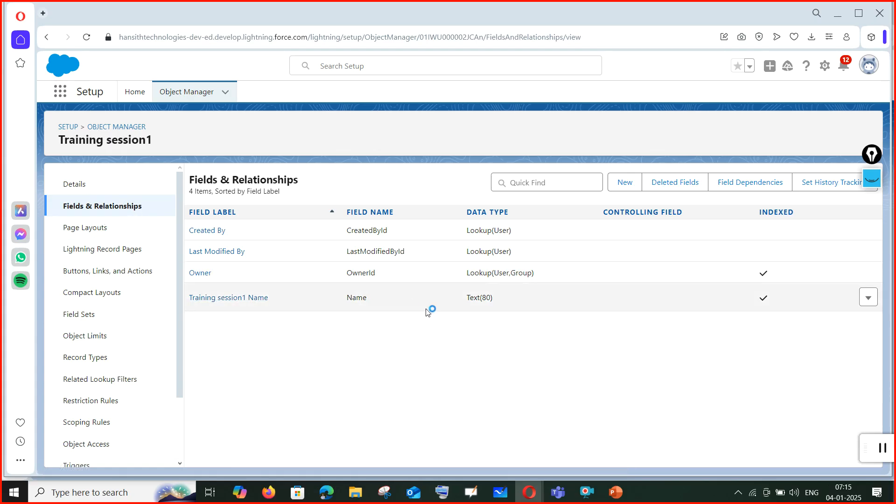
pyautogui.moveTo(465, 303); pyautogui.dragTo(511, 300)
# Start another custom object from Object Manager with the label 'Student'.
pyautogui.click(395, 362)
pyautogui.click(207, 99)
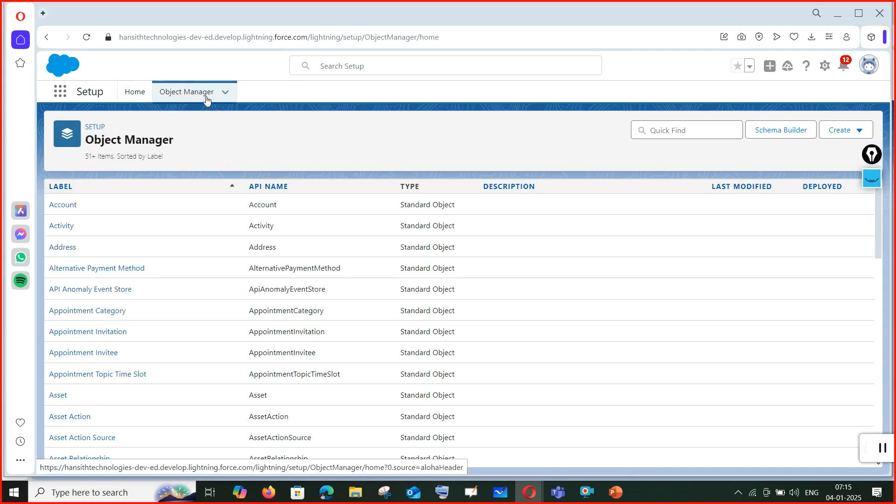
pyautogui.click(839, 132)
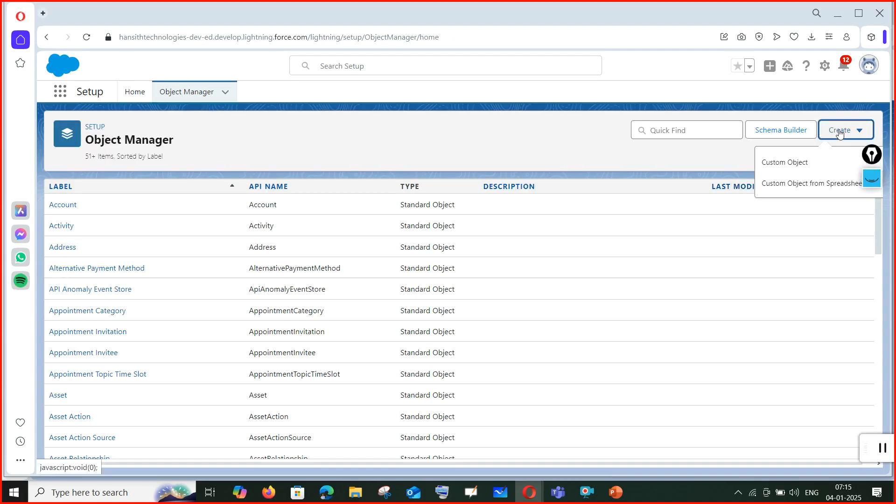
pyautogui.click(798, 171)
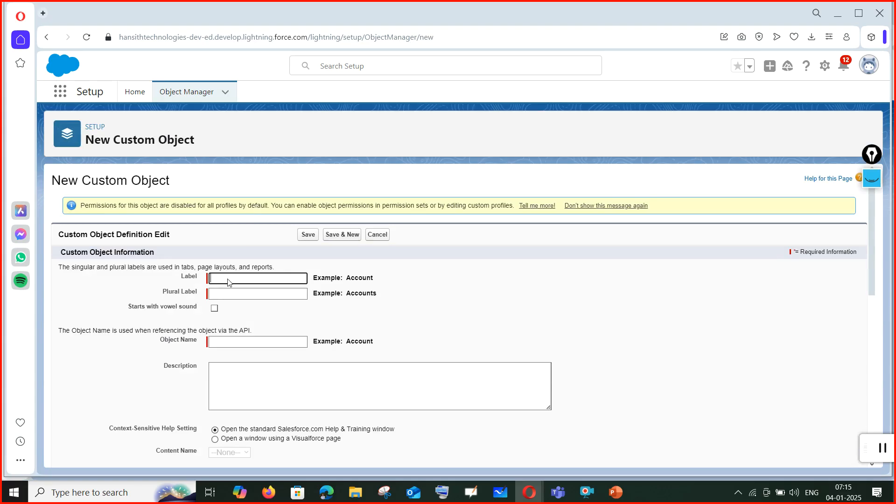
pyautogui.write('Students')
pyautogui.press('BackSpace')
pyautogui.click(267, 306)
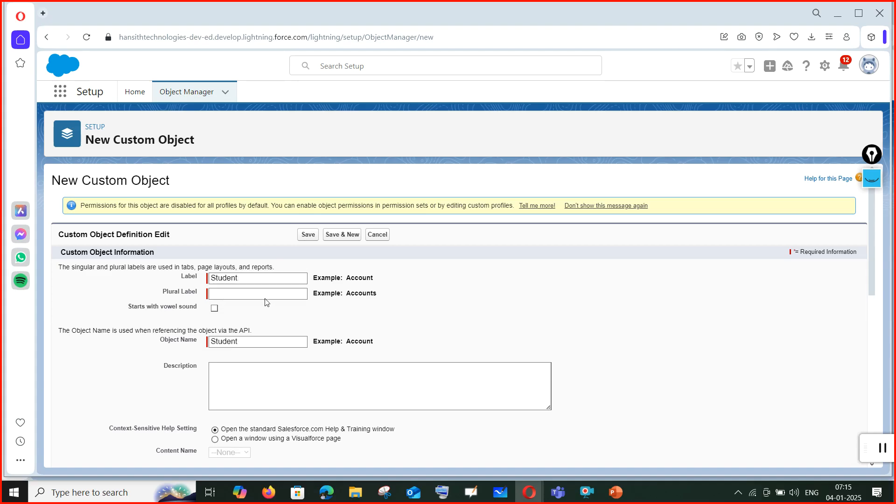
# Set plural label 'students' and description 'For students academic purpose', then save the object.
pyautogui.click(266, 294)
pyautogui.write('students')
pyautogui.click(303, 387)
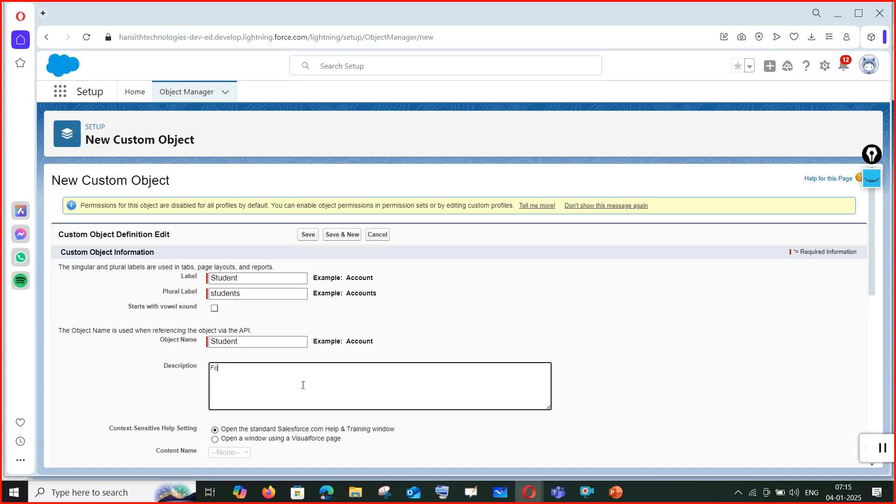
pyautogui.write('For studfen')
pyautogui.press('BackSpace')
pyautogui.press('BackSpace')
pyautogui.press('BackSpace')
pyautogui.press('BackSpace')
pyautogui.press('BackSpace')
pyautogui.press('BackSpace')
pyautogui.press('BackSpace')
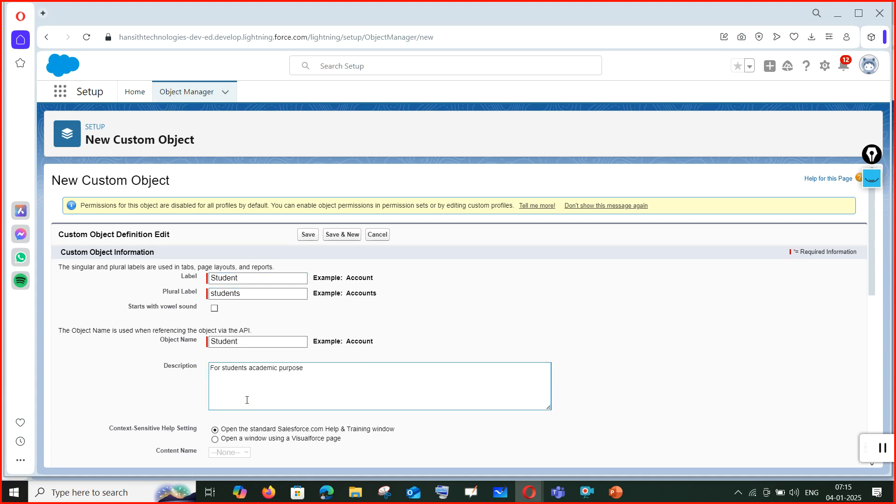
pyautogui.scroll(-10, 330, 379)
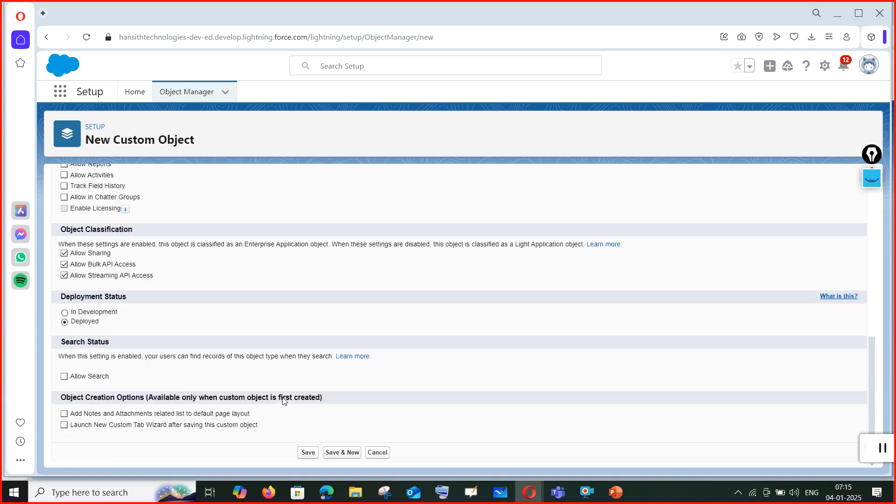
pyautogui.click(308, 452)
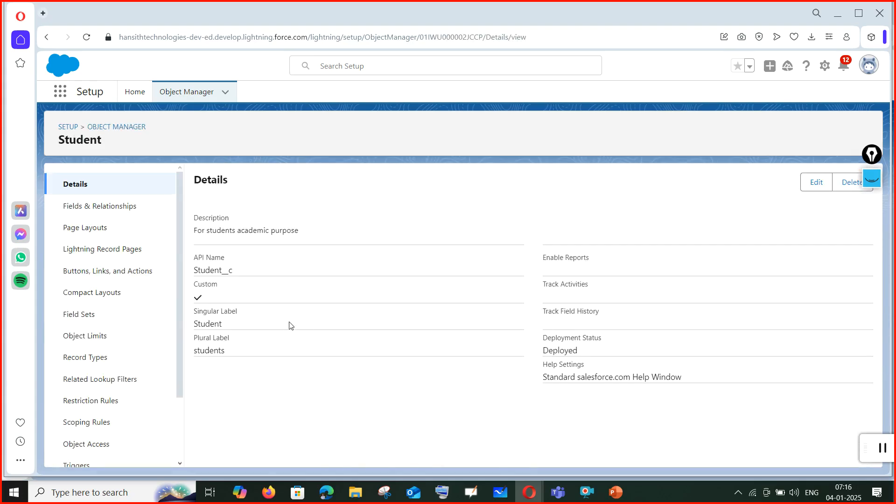
pyautogui.click(185, 93)
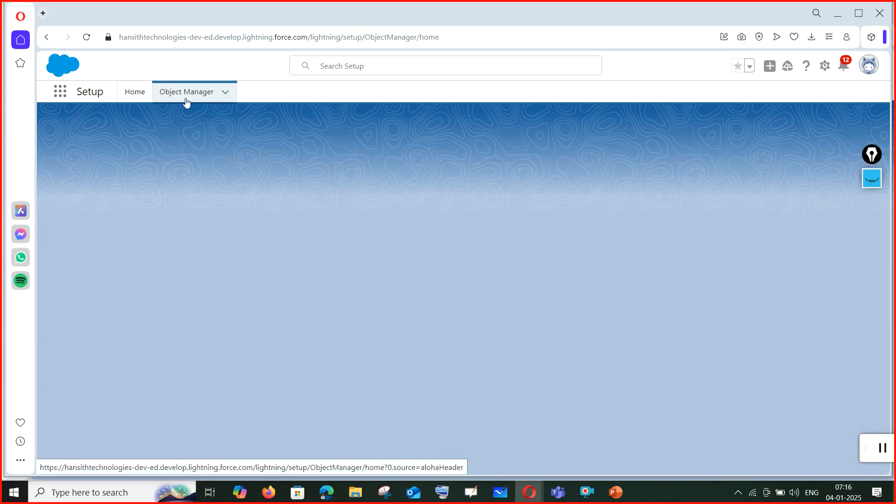
# Start a new custom object with label 'College name' and plural label 'College names'.
pyautogui.click(848, 132)
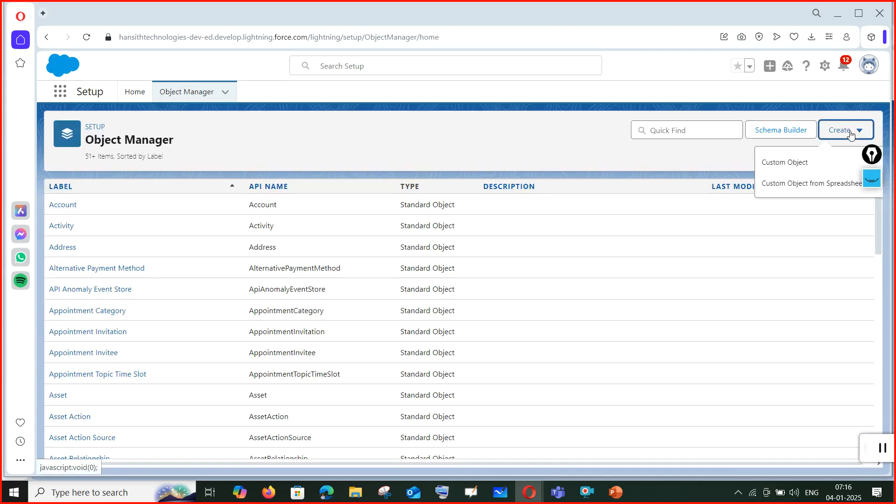
pyautogui.click(784, 161)
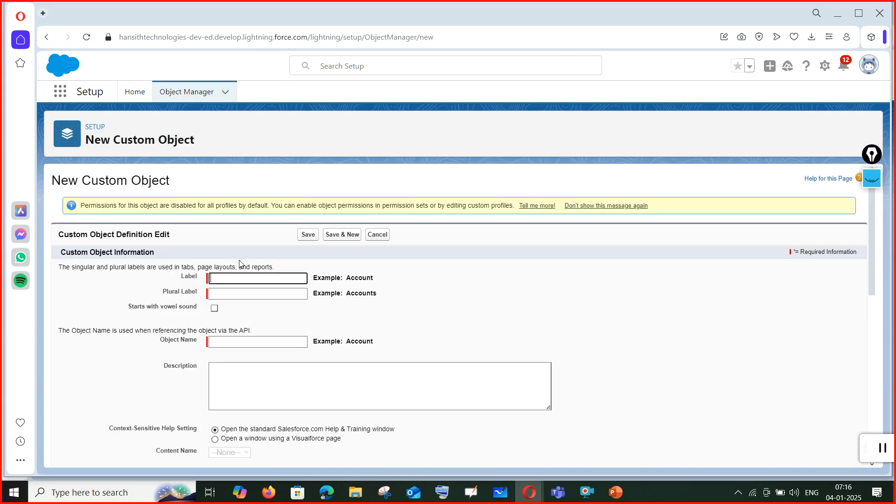
pyautogui.click(242, 277)
pyautogui.write('Co')
pyautogui.click(258, 296)
pyautogui.write('College names')
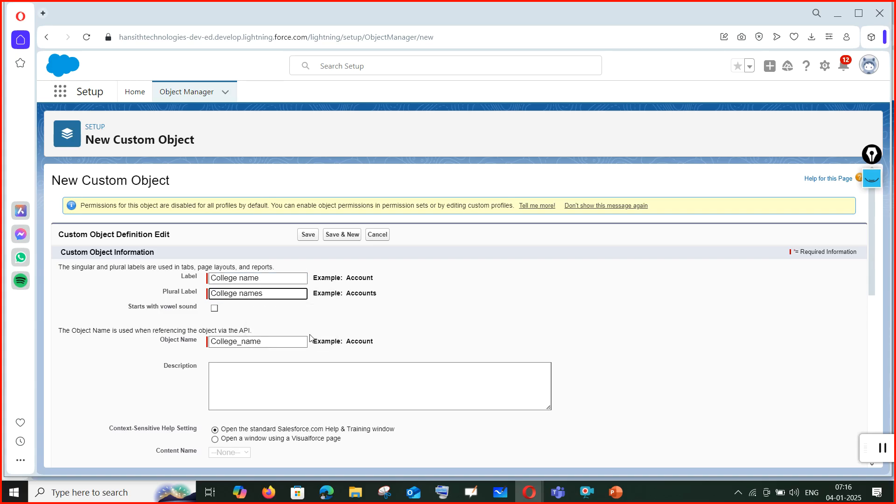
pyautogui.click(478, 336)
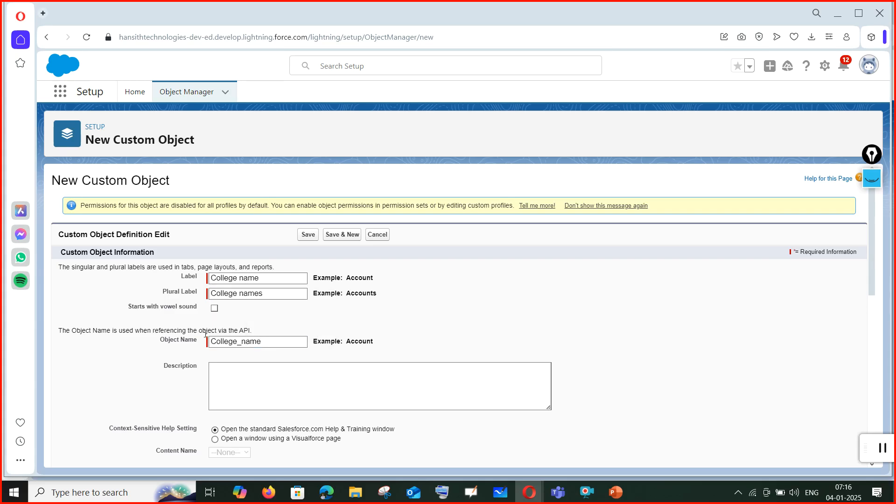
# Add the description 'Education organisations' and save the College name object.
pyautogui.scroll(-1, 346, 335)
pyautogui.click(251, 325)
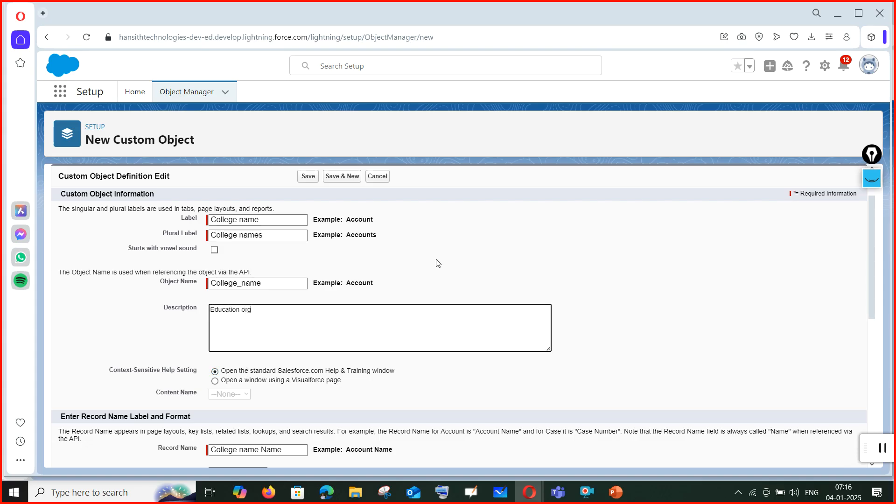
pyautogui.write('ions')
pyautogui.scroll(-1, 431, 377)
pyautogui.scroll(-8, 430, 377)
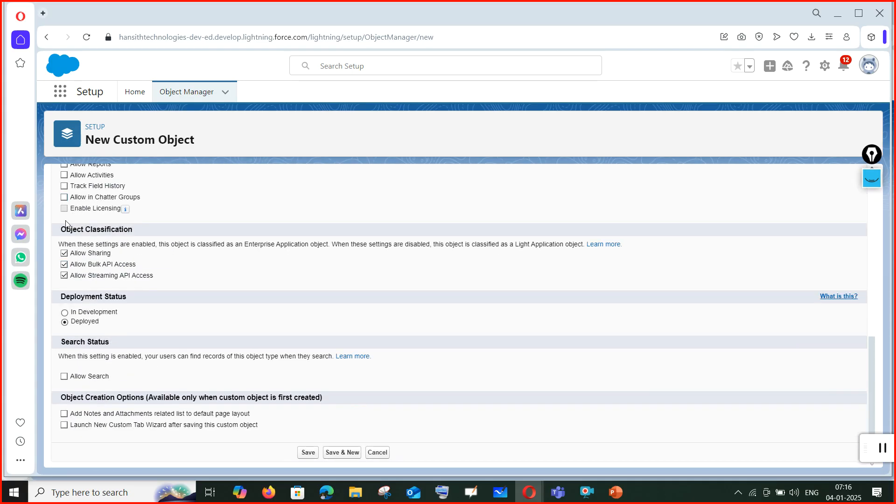
pyautogui.click(308, 453)
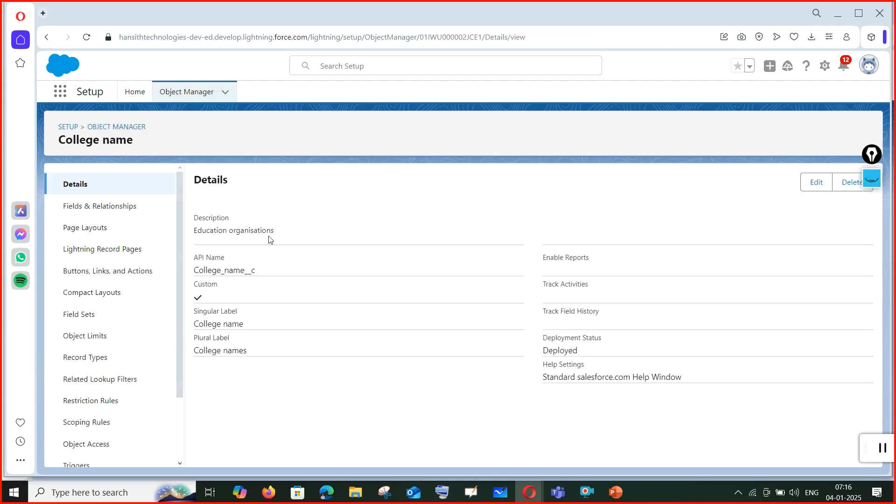
pyautogui.click(194, 97)
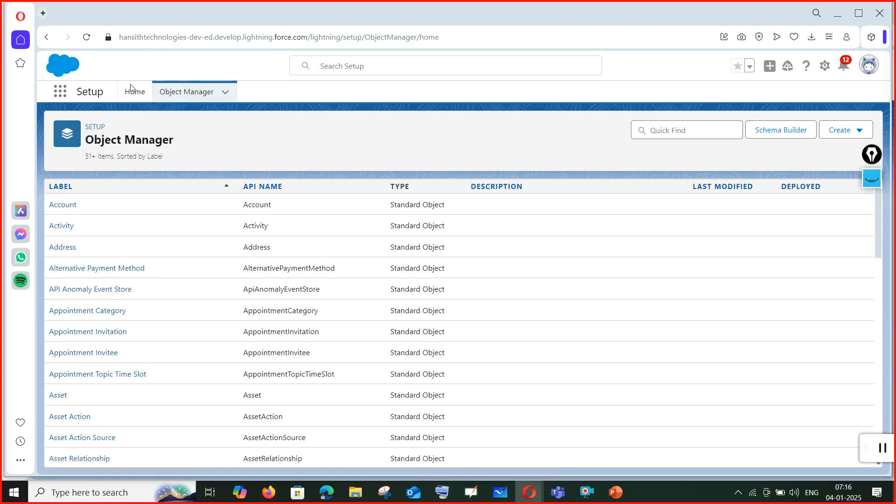
pyautogui.click(857, 132)
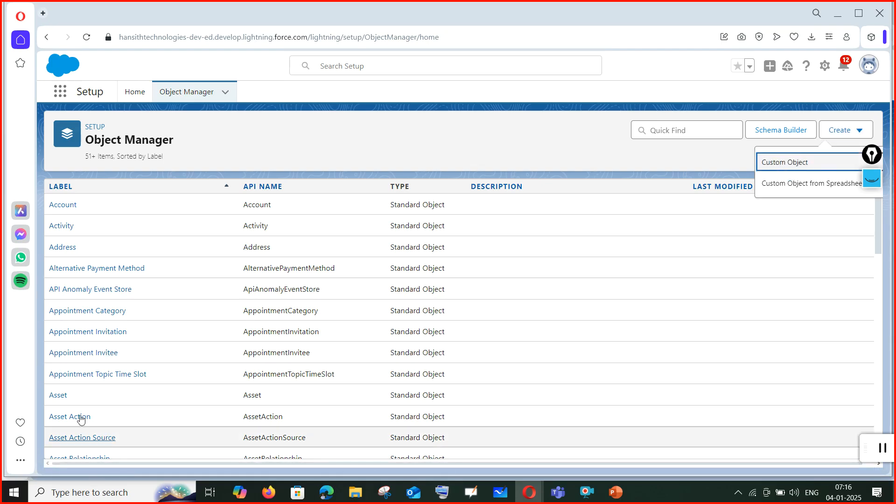
pyautogui.click(337, 147)
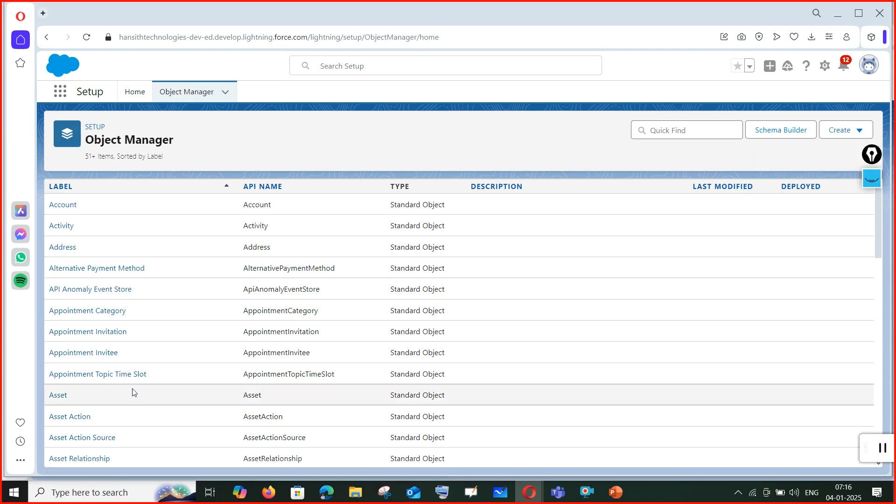
pyautogui.scroll(-6, 132, 392)
pyautogui.scroll(4, 132, 392)
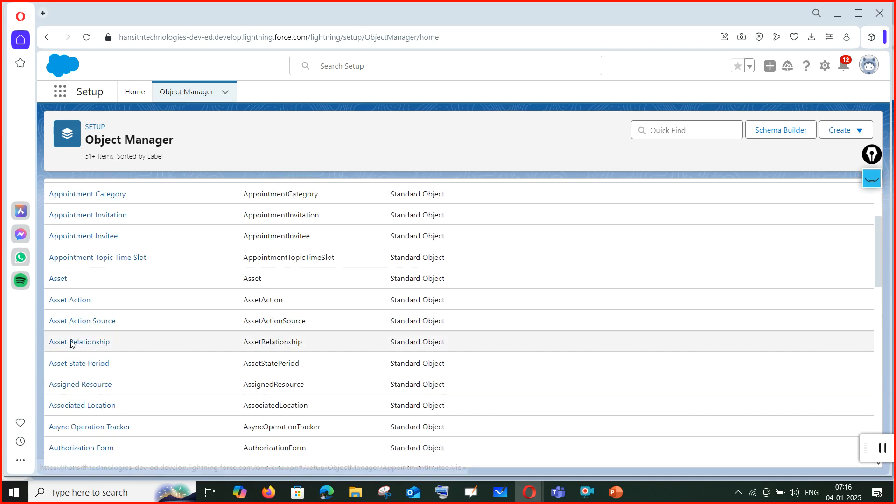
pyautogui.scroll(-7, 79, 322)
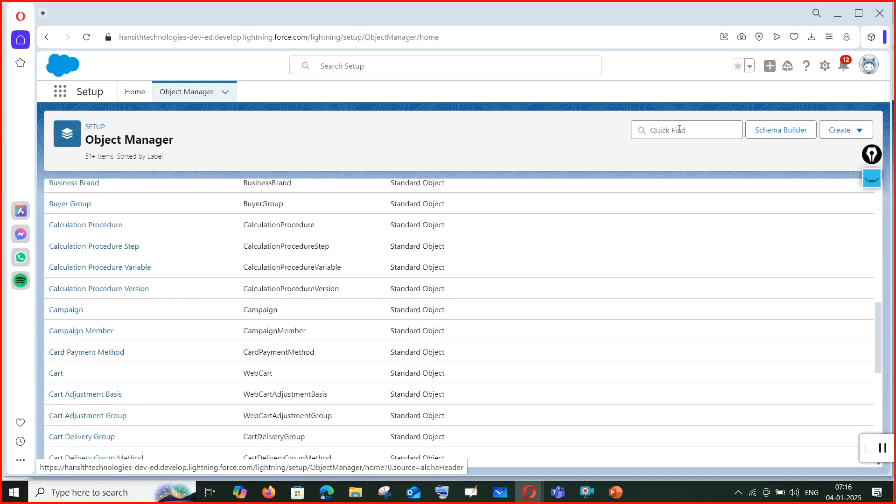
pyautogui.click(679, 130)
pyautogui.write('stud')
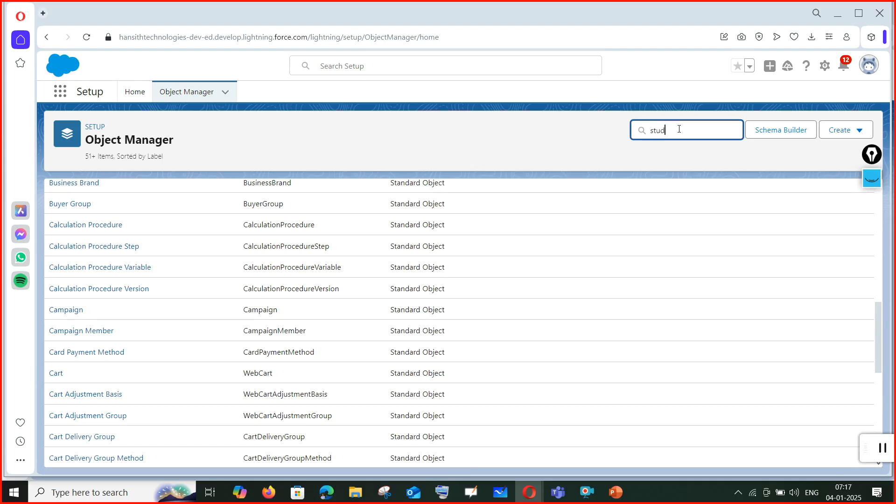
pyautogui.write('en')
pyautogui.press('BackSpace')
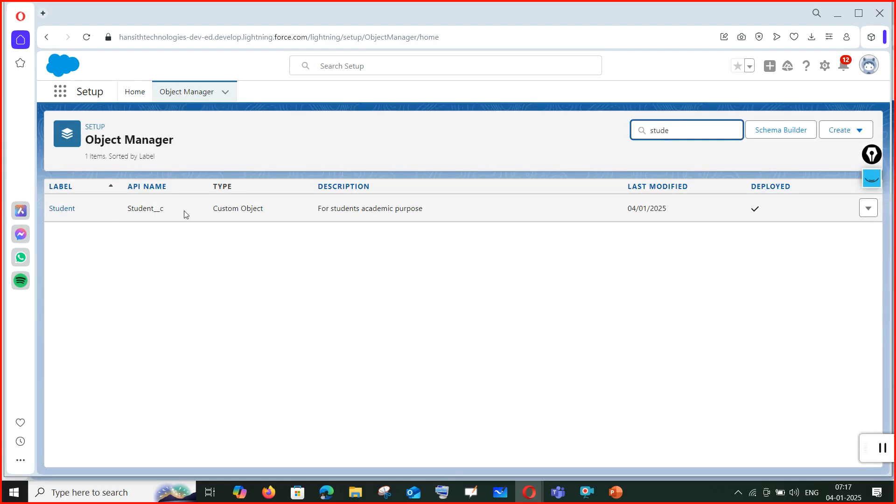
pyautogui.moveTo(124, 212); pyautogui.dragTo(180, 213)
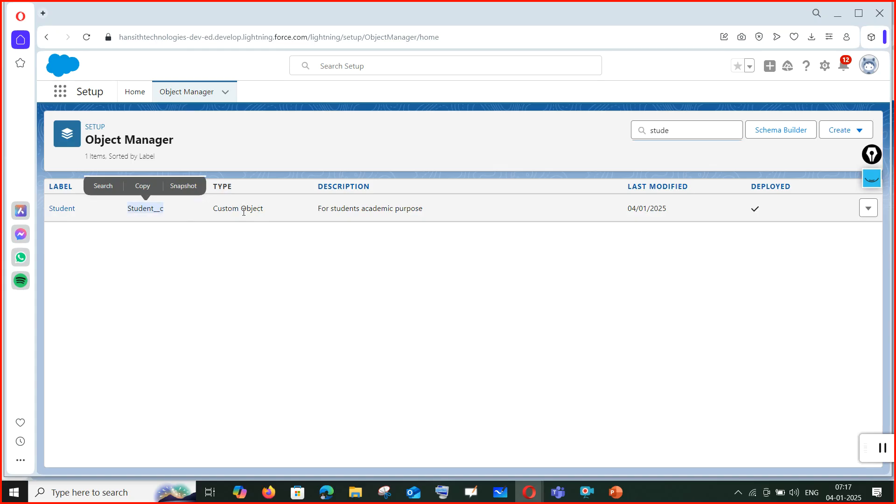
pyautogui.click(158, 224)
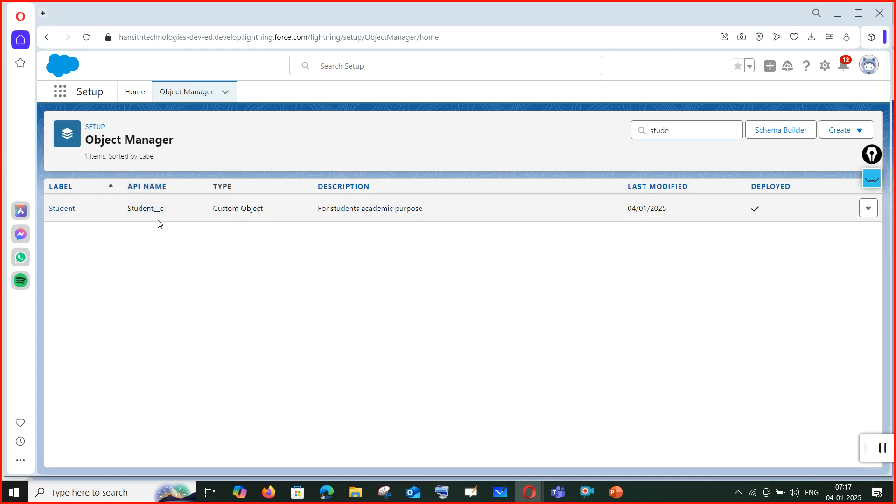
pyautogui.click(690, 129)
pyautogui.press('BackSpace')
pyautogui.press('BackSpace')
pyautogui.press('BackSpace')
pyautogui.press('BackSpace')
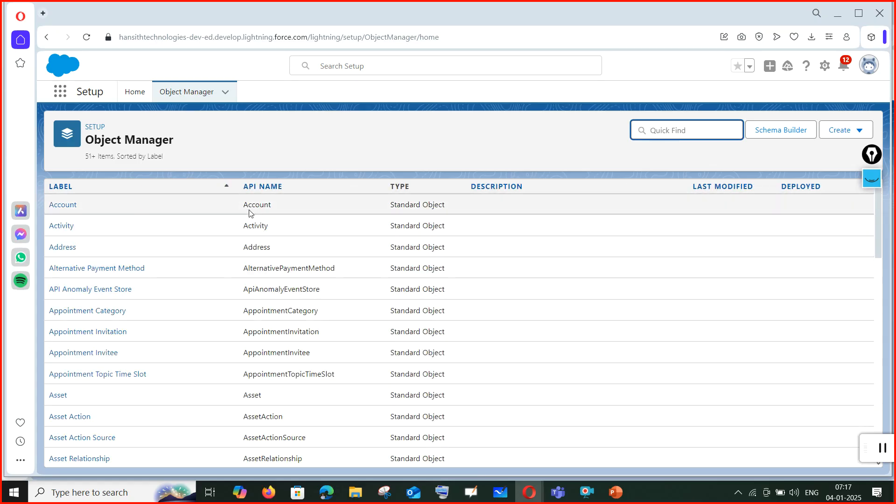
pyautogui.scroll(-1, 419, 407)
pyautogui.scroll(1, 223, 295)
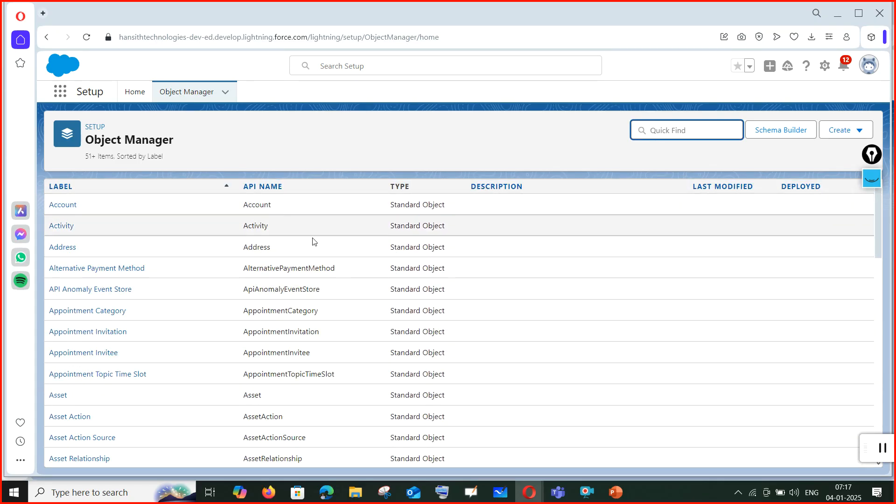
pyautogui.scroll(-5, 282, 277)
pyautogui.scroll(-6, 281, 278)
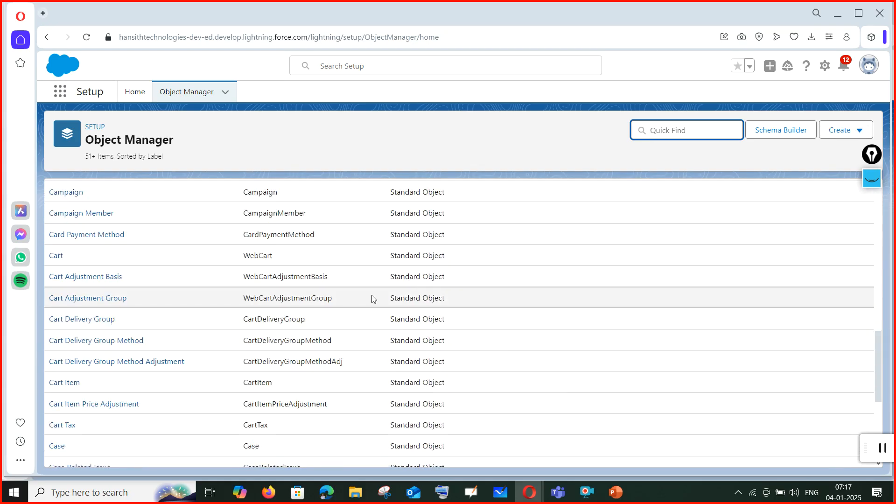
pyautogui.scroll(-5, 372, 296)
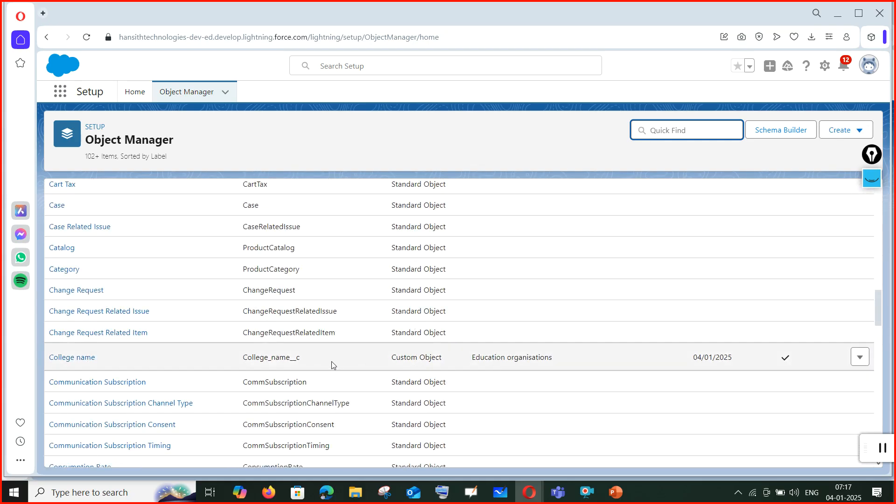
pyautogui.moveTo(287, 359); pyautogui.dragTo(312, 362)
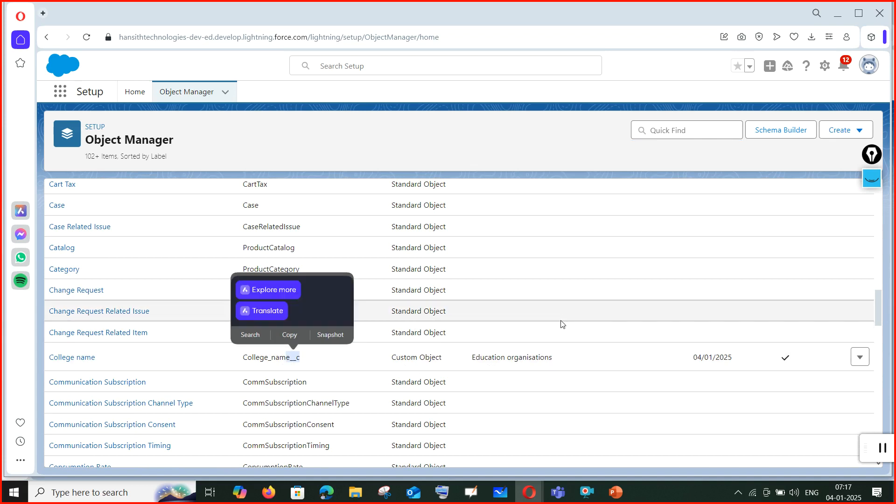
pyautogui.scroll(10, 720, 366)
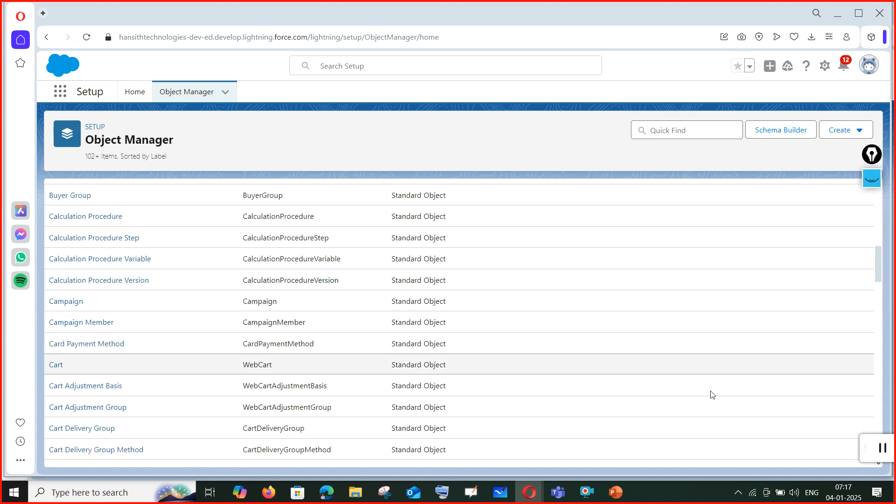
pyautogui.scroll(5, 695, 392)
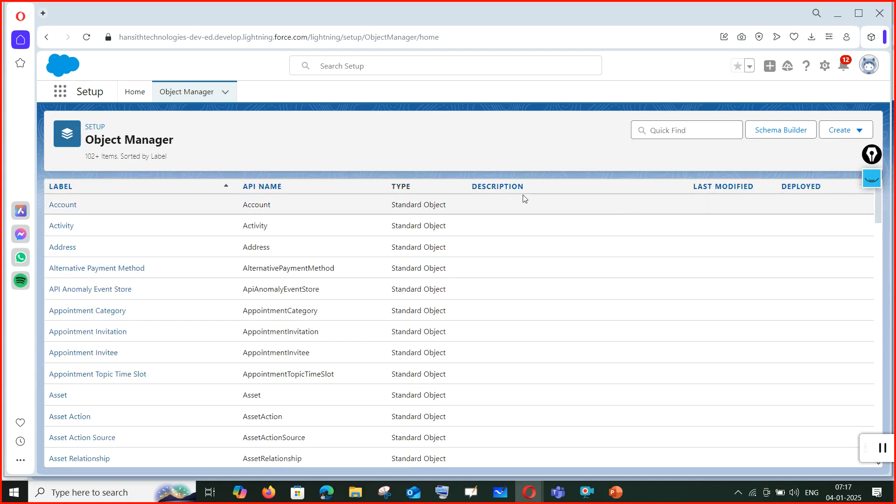
pyautogui.scroll(-15, 525, 362)
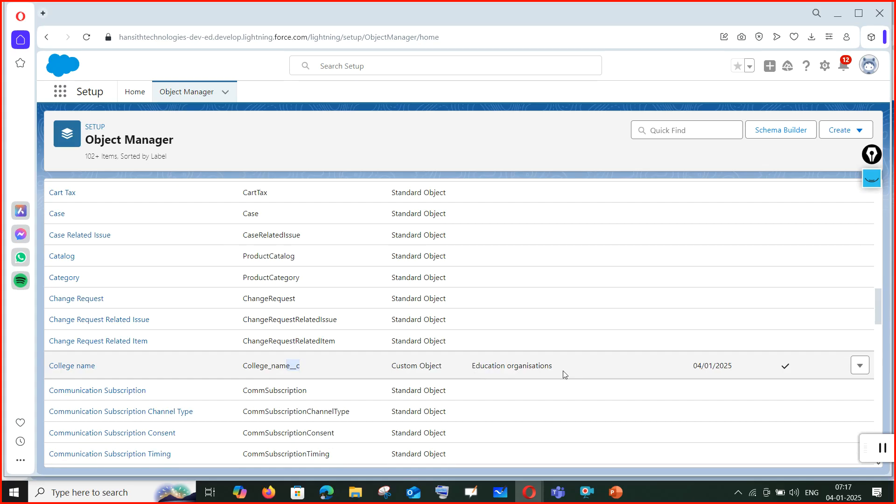
pyautogui.scroll(-10, 656, 393)
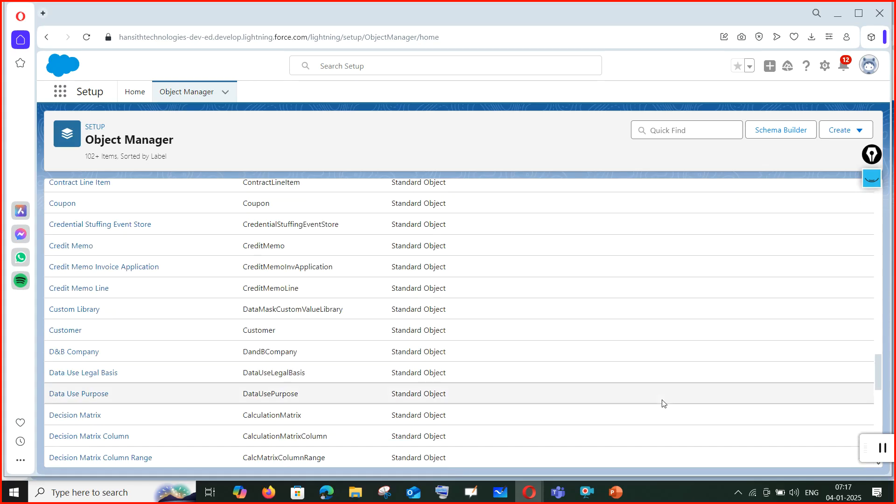
pyautogui.scroll(-5, 664, 403)
pyautogui.scroll(-12, 664, 401)
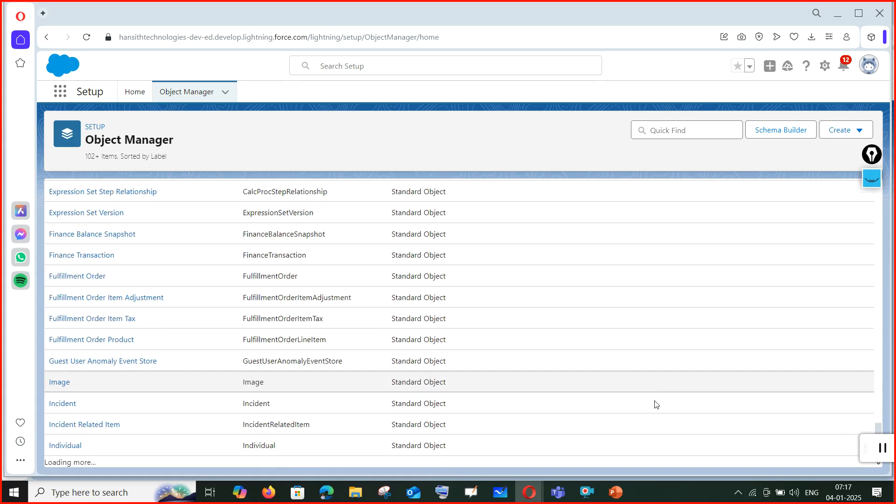
pyautogui.scroll(20, 524, 411)
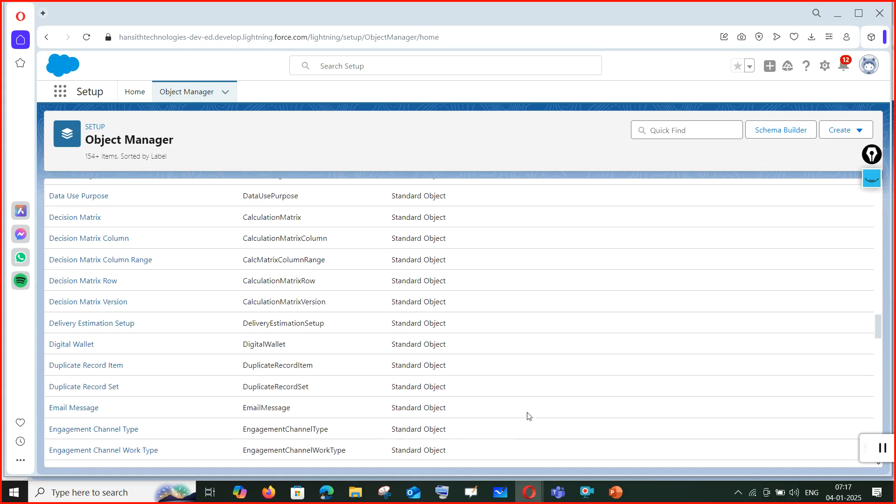
pyautogui.scroll(5, 528, 416)
pyautogui.scroll(-5, 526, 397)
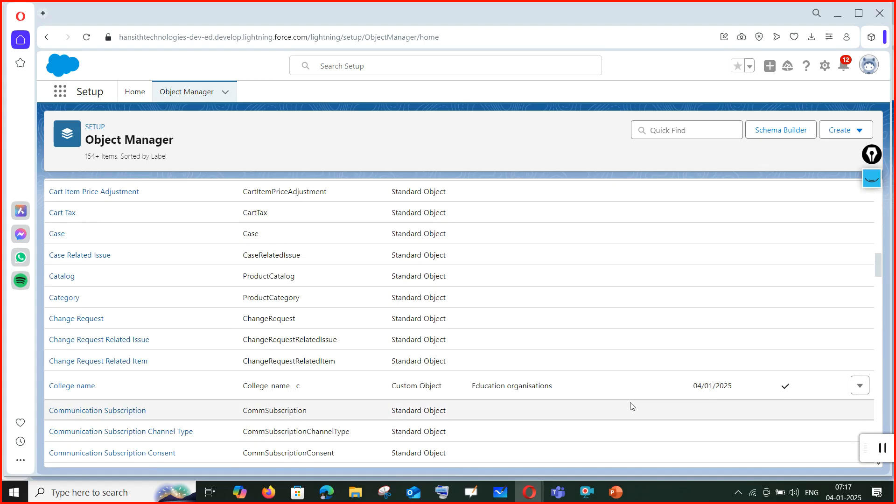
# Filter the Object Manager list to find Training session1, then bring up the Lightning App Manager.
pyautogui.click(707, 128)
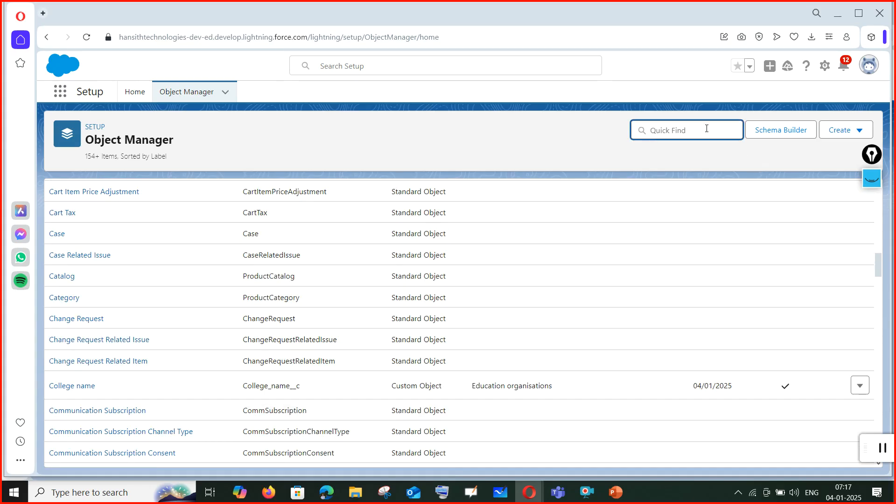
pyautogui.write('tr')
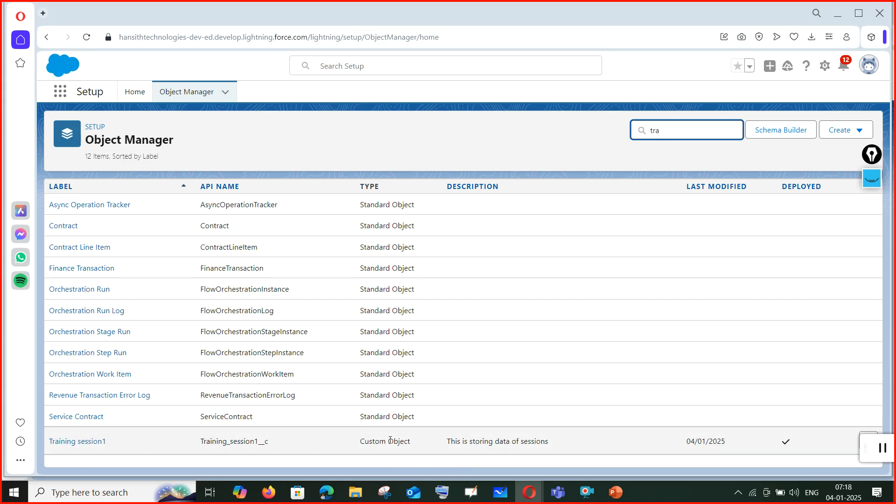
pyautogui.write('a')
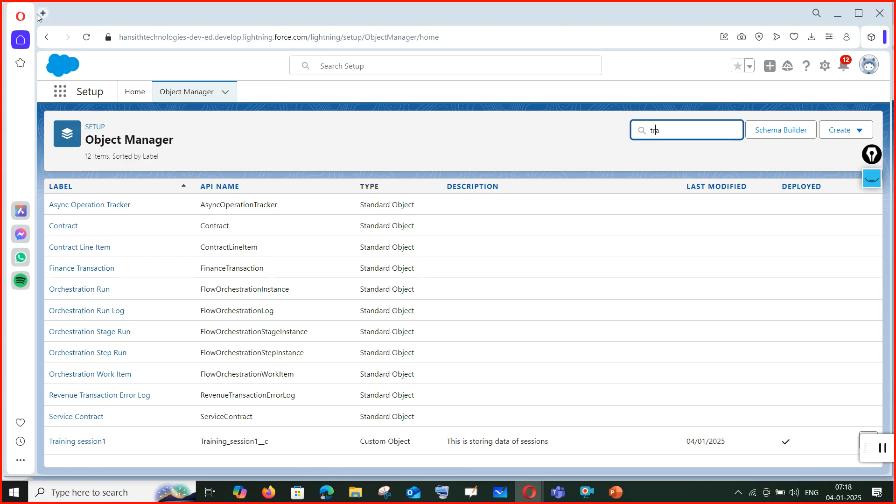
pyautogui.click(268, 492)
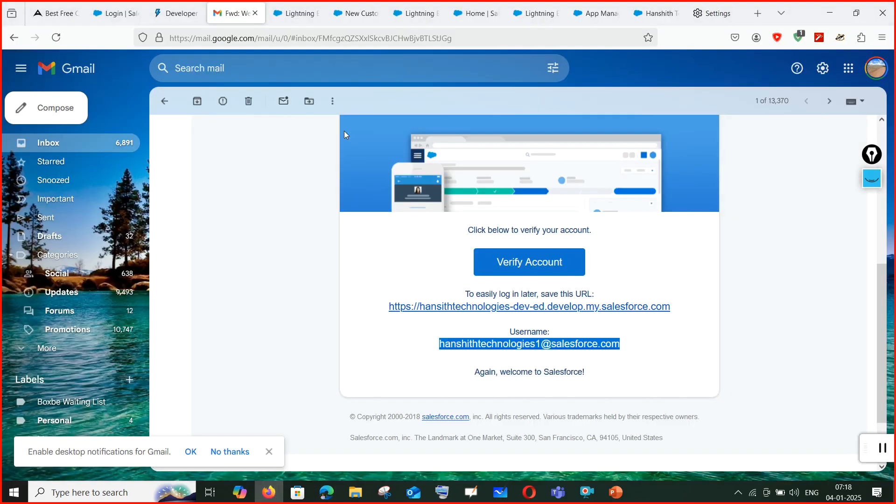
pyautogui.click(595, 13)
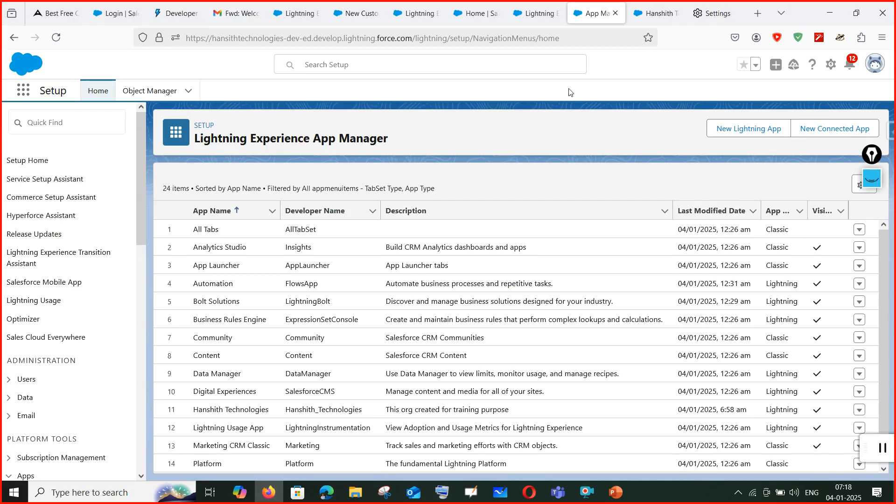
# Close the leftover New Custom Object and empty app pages, then bring the PowerPoint slides forward.
pyautogui.click(416, 12)
pyautogui.click(355, 11)
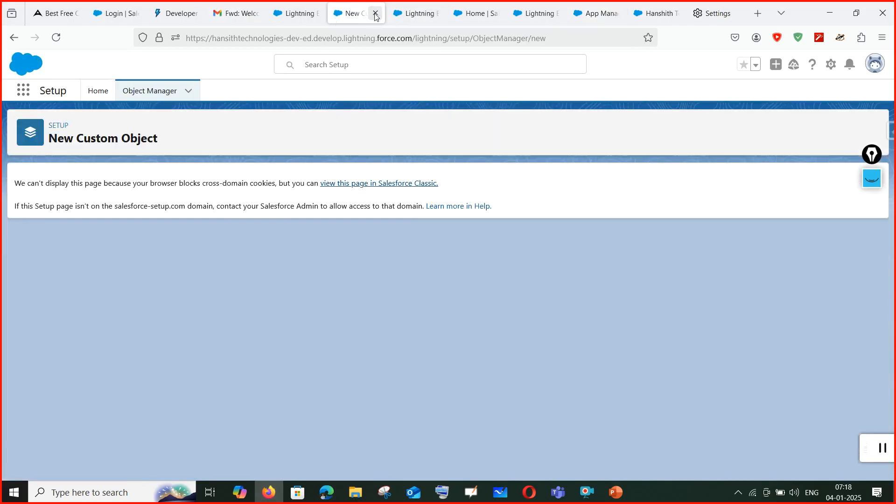
pyautogui.click(376, 14)
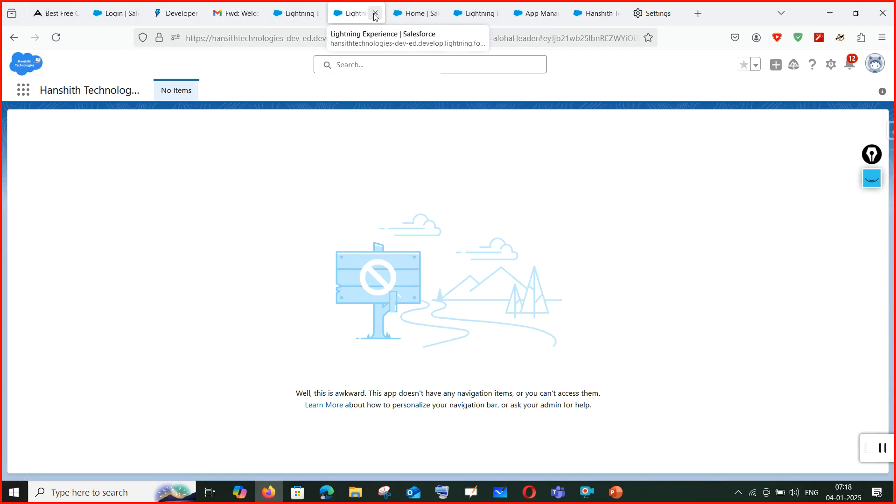
pyautogui.click(376, 14)
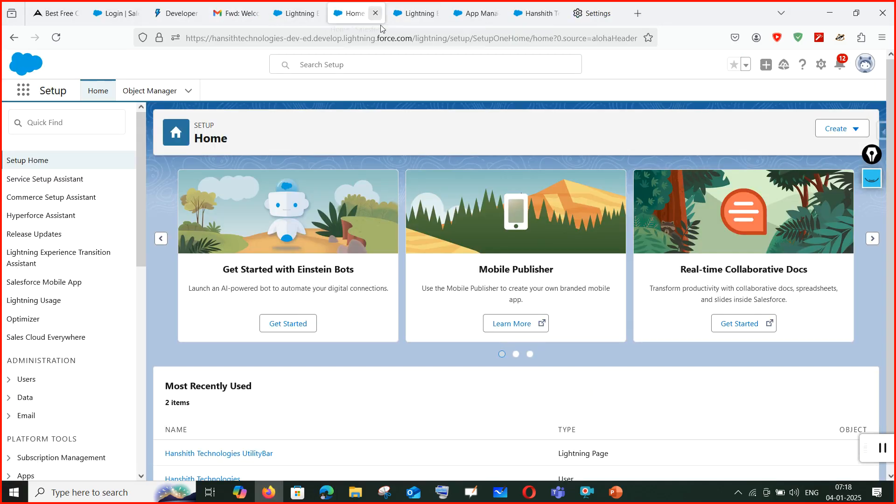
pyautogui.click(613, 491)
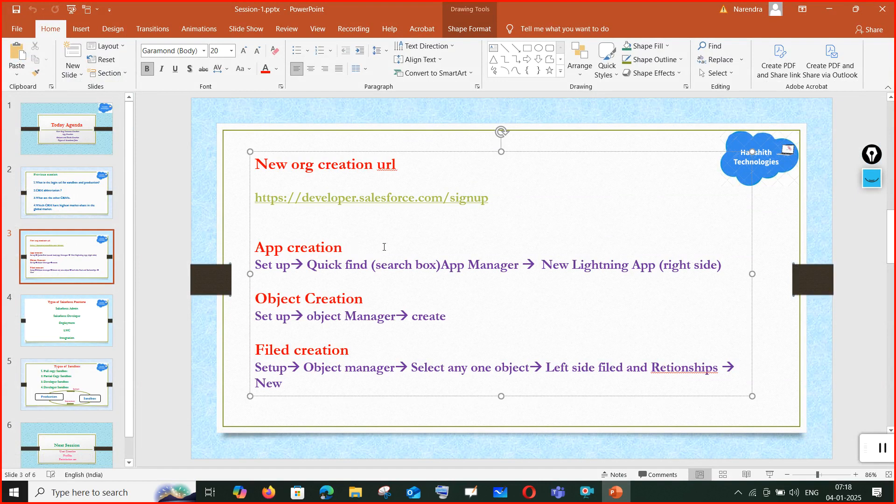
# Change slide 3's heading to 'Object Creation (Student, Education, Traning)', then return to Object Manager.
pyautogui.click(381, 300)
pyautogui.write('Student, Education')
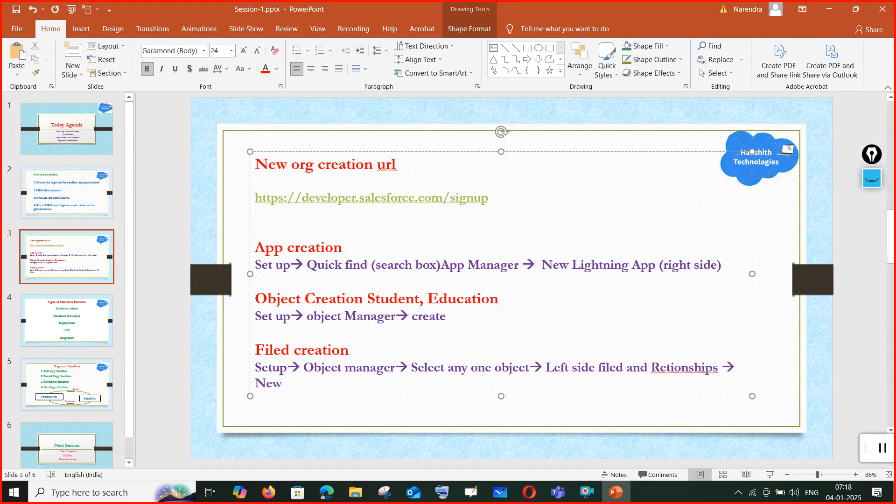
pyautogui.write(', Traning')
pyautogui.click(372, 297)
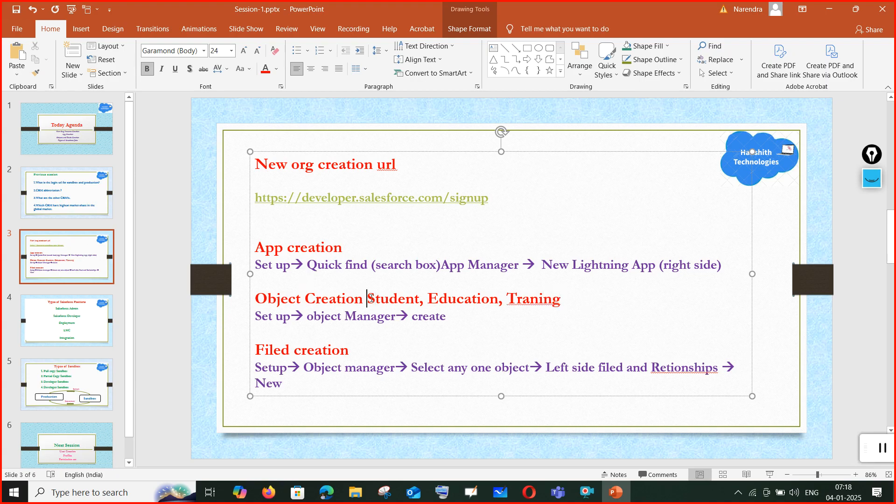
pyautogui.write('(')
pyautogui.click(573, 305)
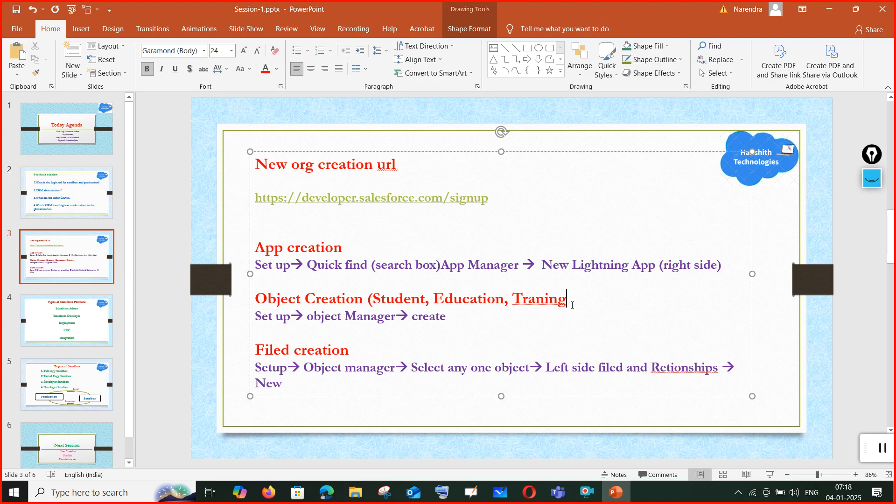
pyautogui.write(')')
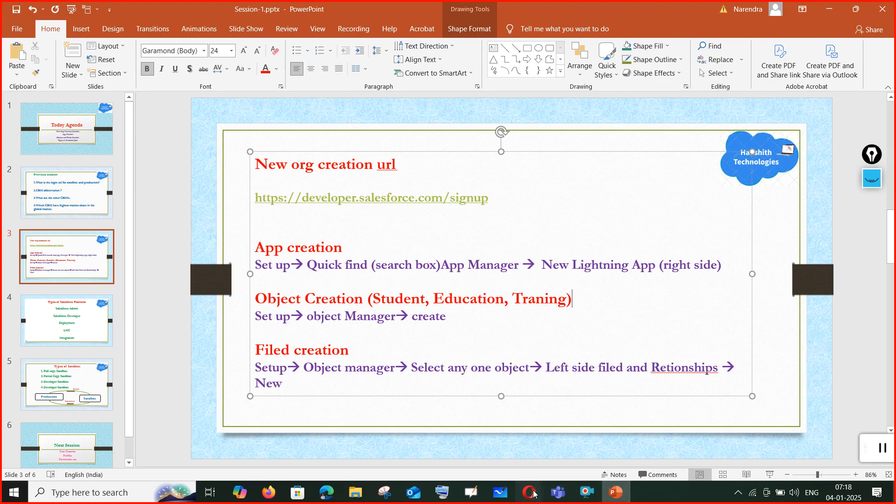
pyautogui.moveTo(529, 492)
pyautogui.click(569, 446)
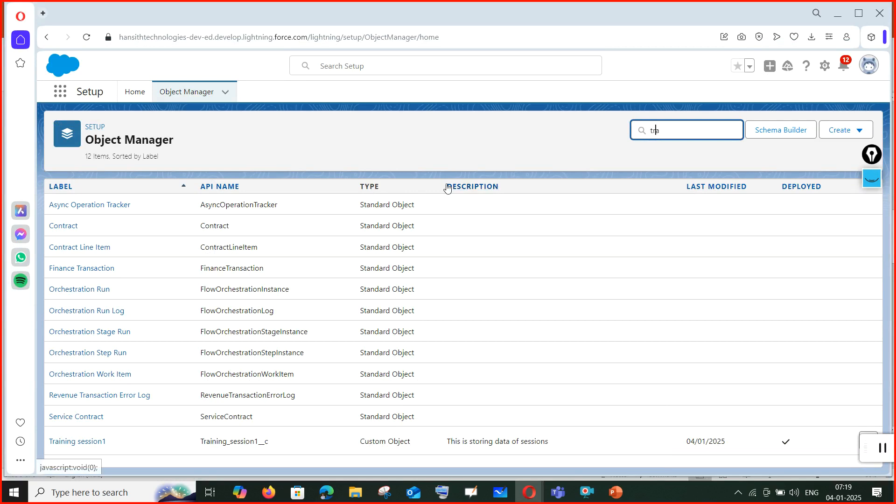
# Sort the object list by Description and Last Modified so the three custom objects appear first.
pyautogui.click(480, 189)
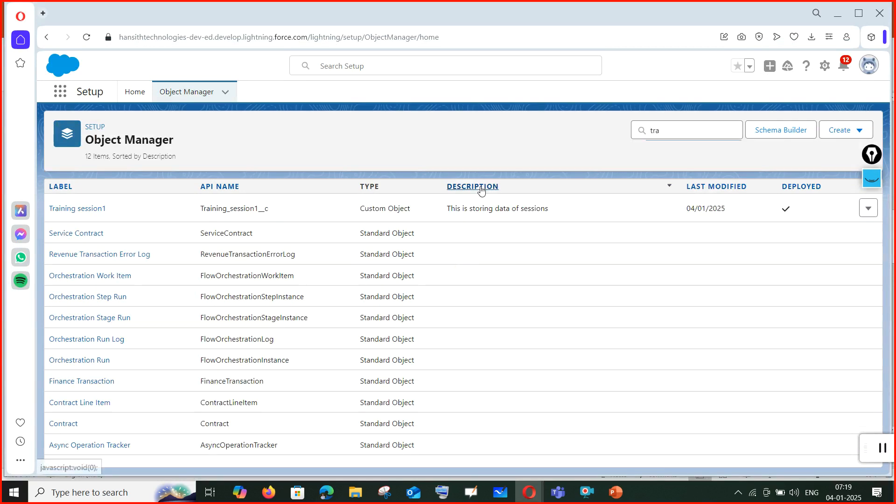
pyautogui.doubleClick(366, 186)
pyautogui.click(364, 186)
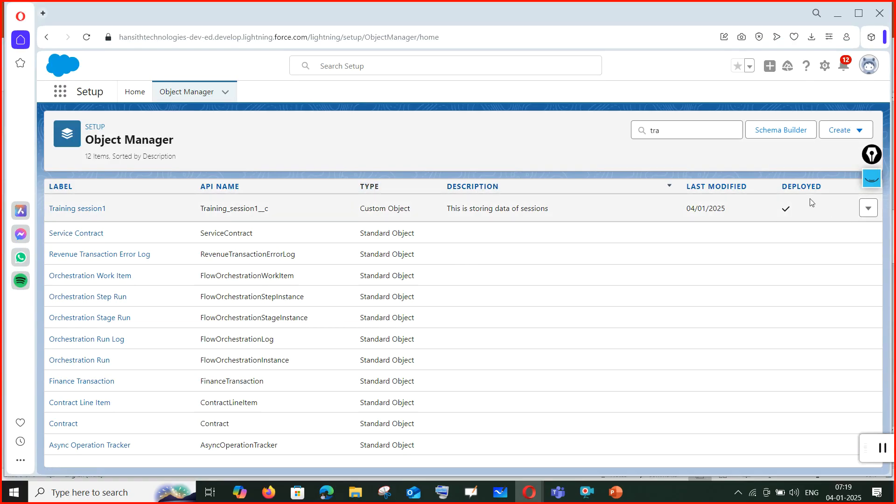
pyautogui.click(717, 194)
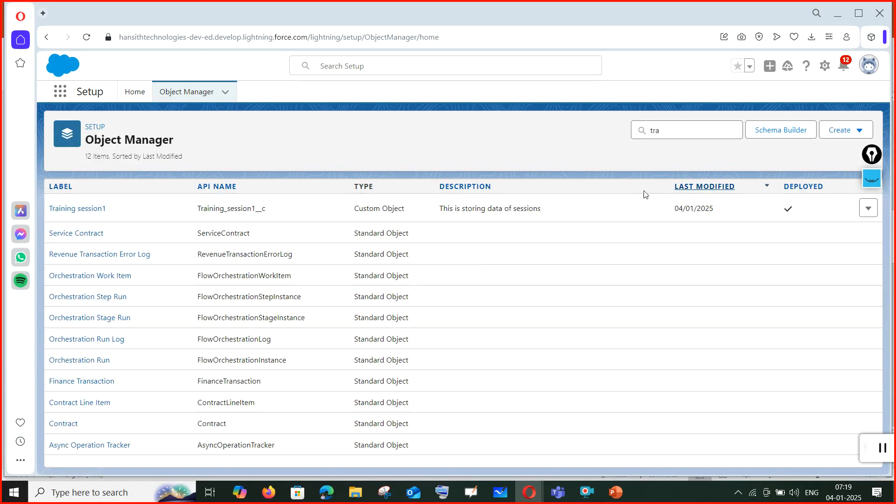
pyautogui.click(486, 189)
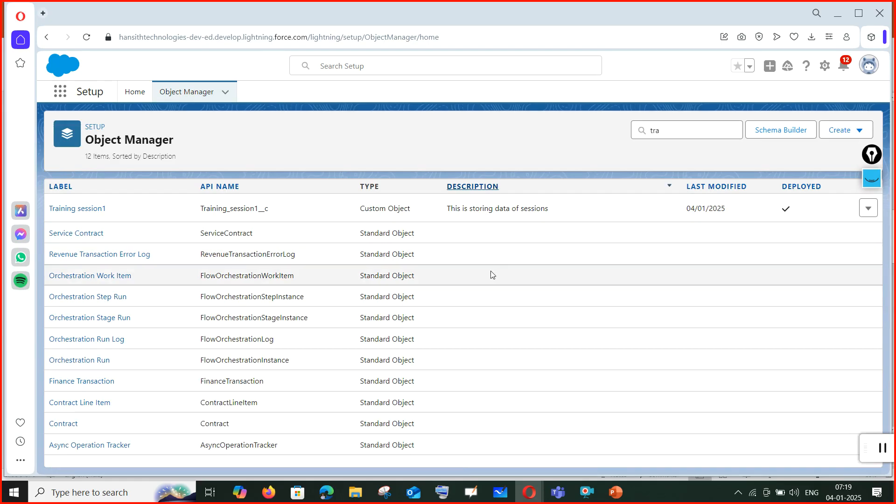
# Clear the Quick Find filter to list every object, then return to Setup Home.
pyautogui.moveTo(667, 130); pyautogui.dragTo(639, 132)
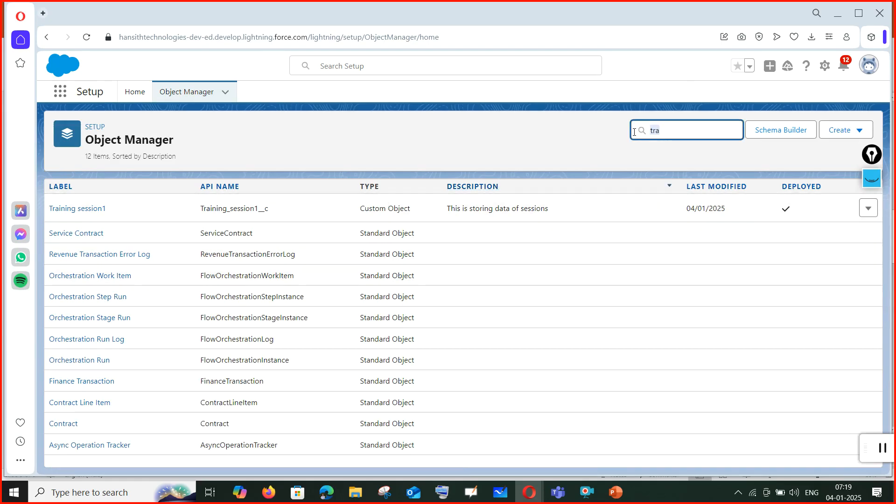
pyautogui.write('custom')
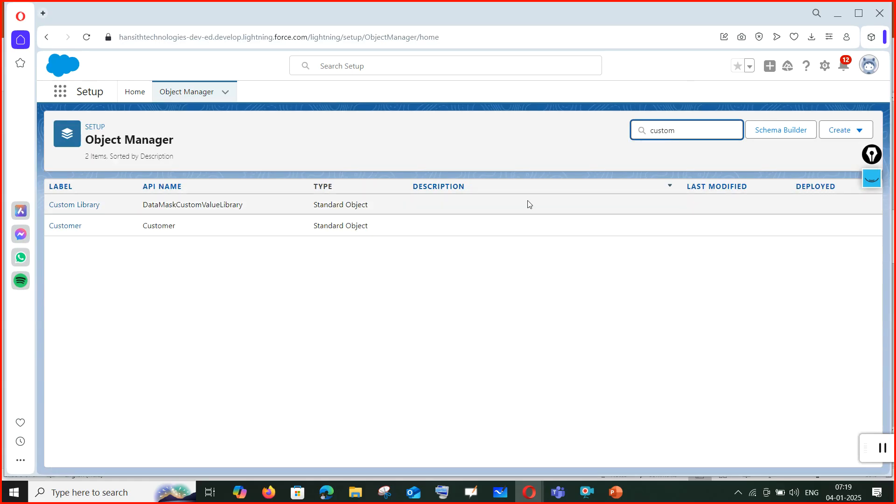
pyautogui.press('BackSpace')
pyautogui.press('BackSpace')
pyautogui.press('BackSpace')
pyautogui.press('BackSpace')
pyautogui.press('BackSpace')
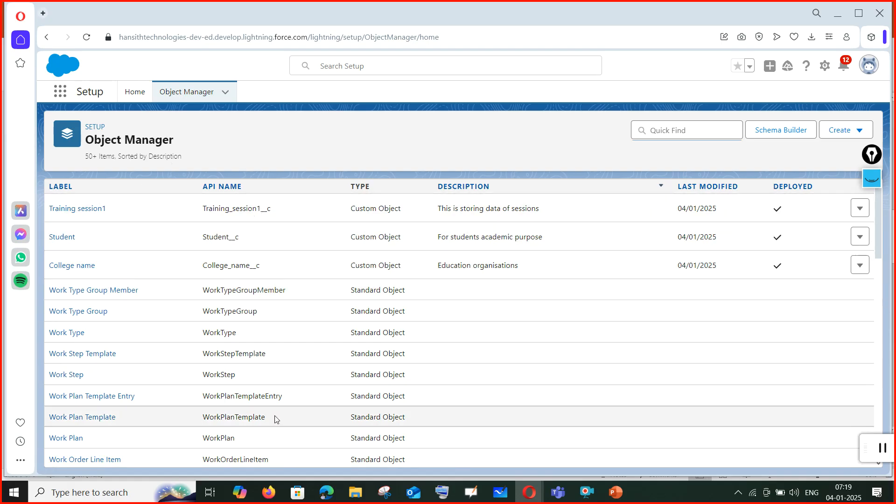
pyautogui.click(269, 493)
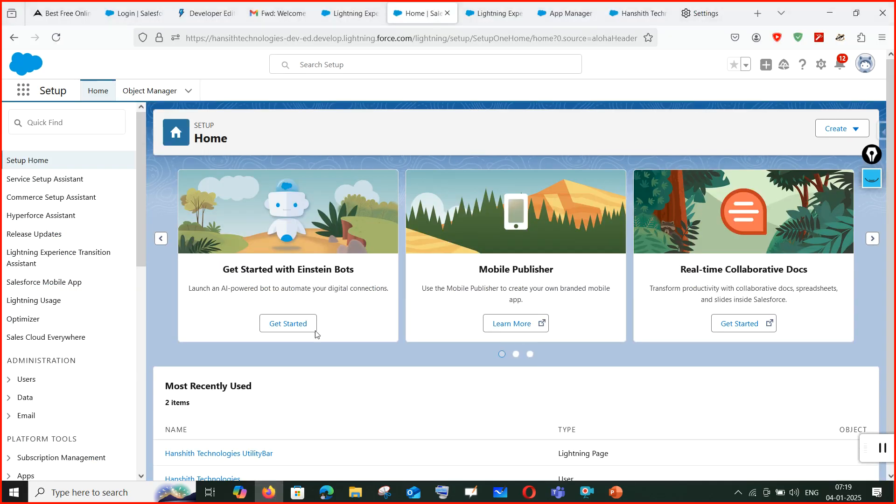
# Open the Sales app by searching 'sale' in the App Launcher, and close the Guidance Center.
pyautogui.click(355, 14)
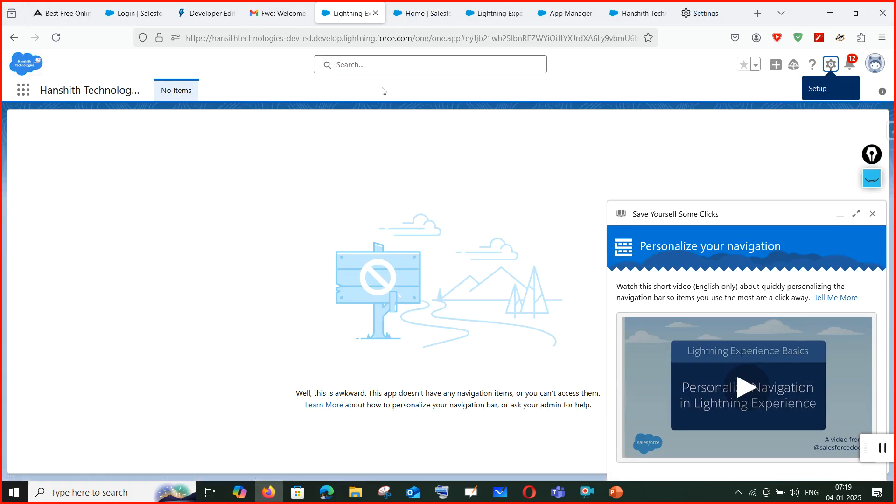
pyautogui.click(20, 96)
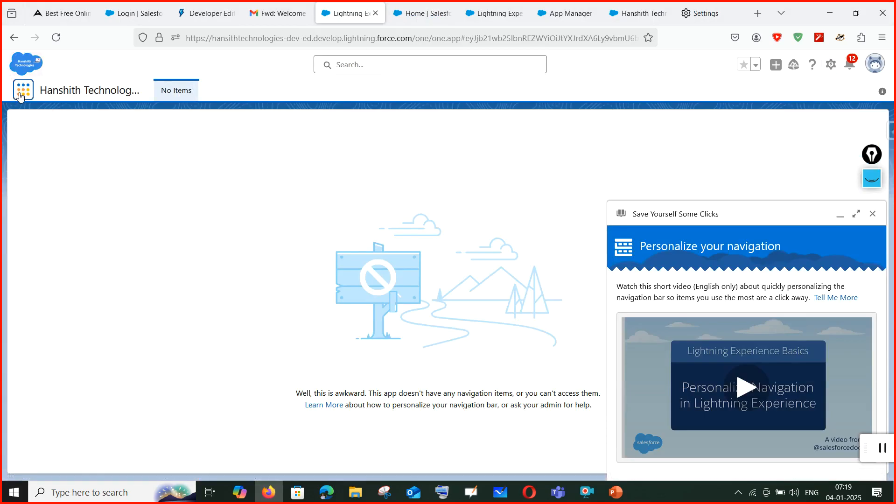
pyautogui.click(22, 95)
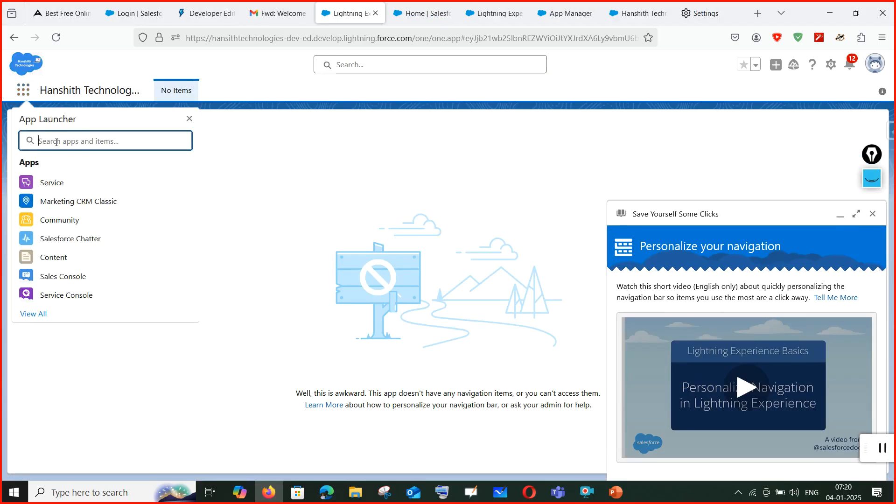
pyautogui.write('sale')
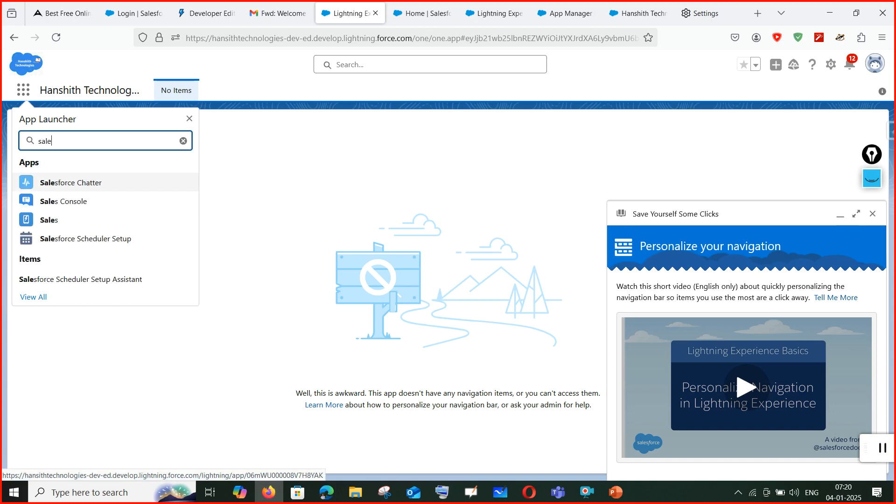
pyautogui.click(66, 223)
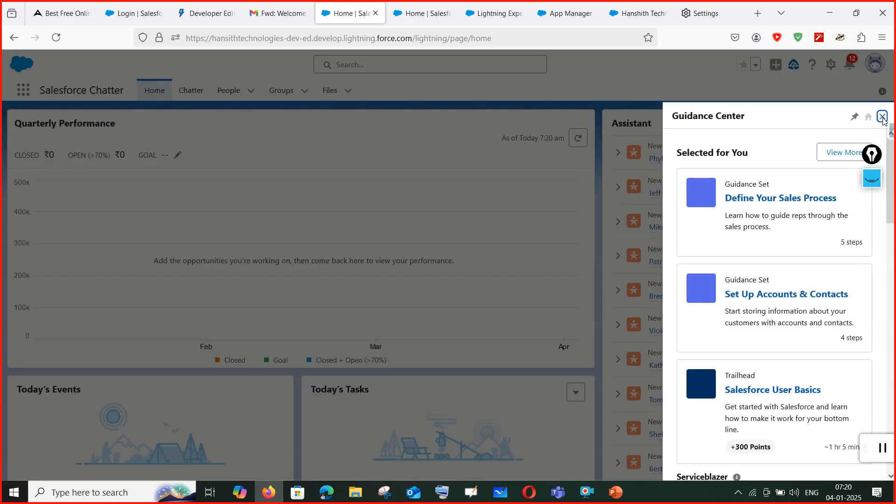
pyautogui.click(883, 117)
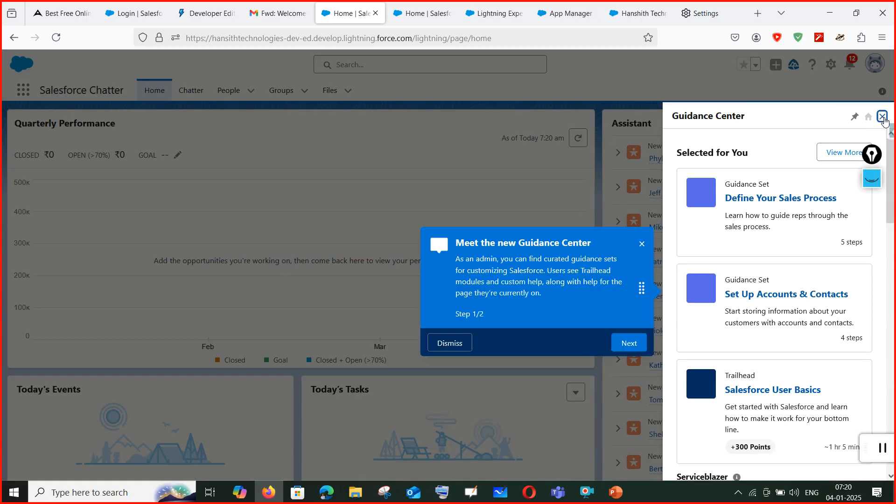
pyautogui.click(625, 342)
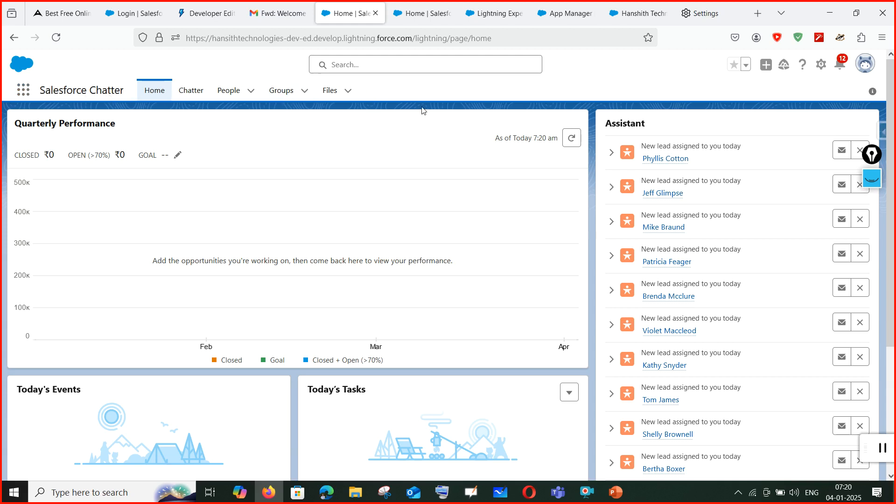
# Search the App Launcher for 'han', open Hanshith Technologies, then go back to Setup Home.
pyautogui.click(25, 94)
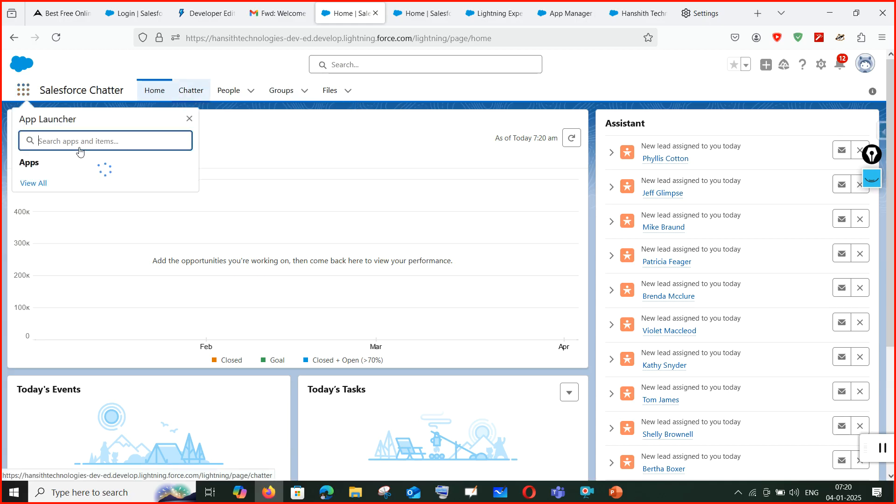
pyautogui.write('han')
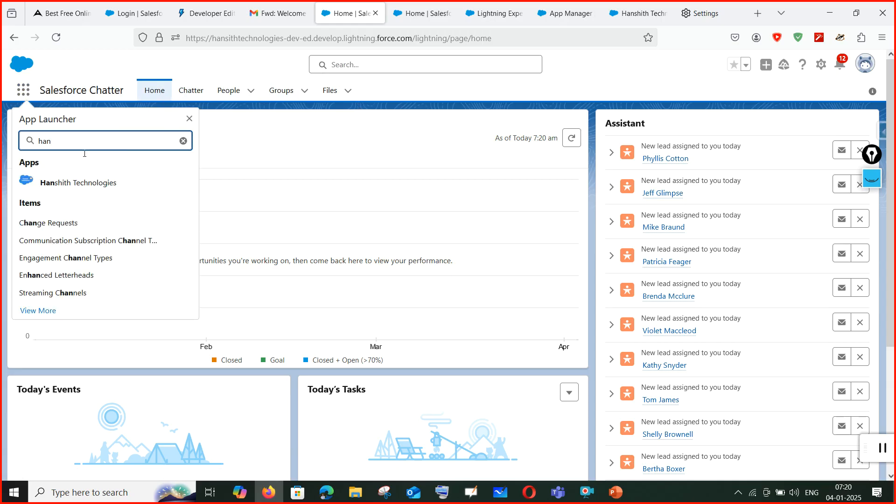
pyautogui.click(79, 185)
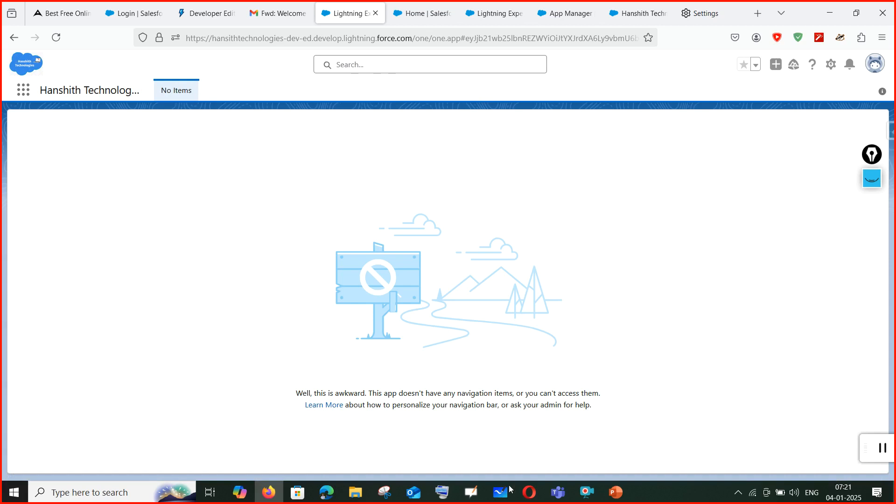
pyautogui.click(435, 13)
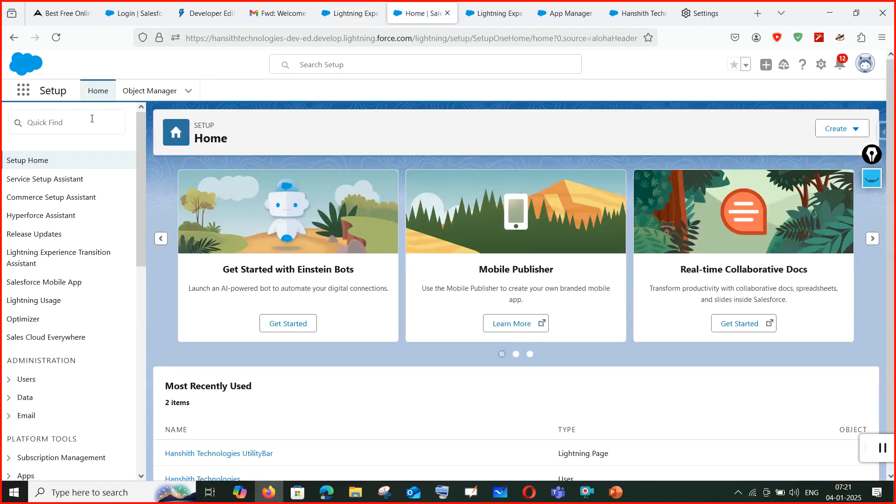
# From Setup Home, find 'Tabs' with Quick Find and open the Tabs page under User Interface.
pyautogui.click(343, 13)
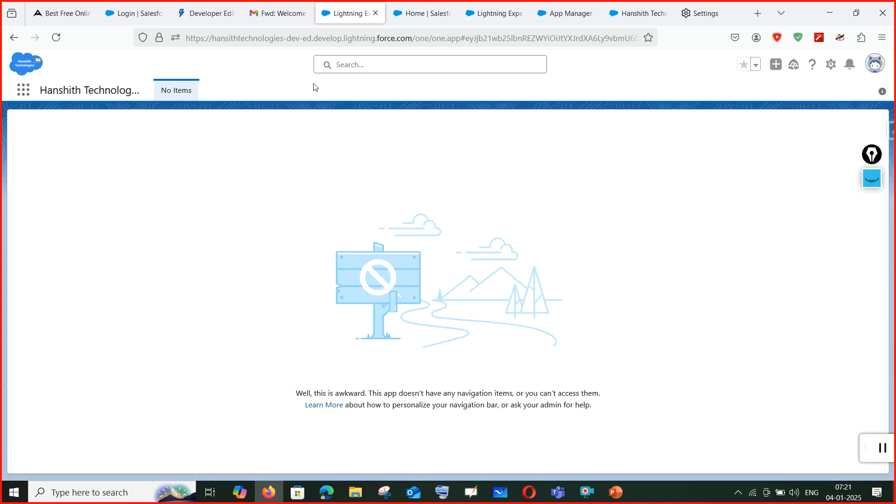
pyautogui.click(420, 13)
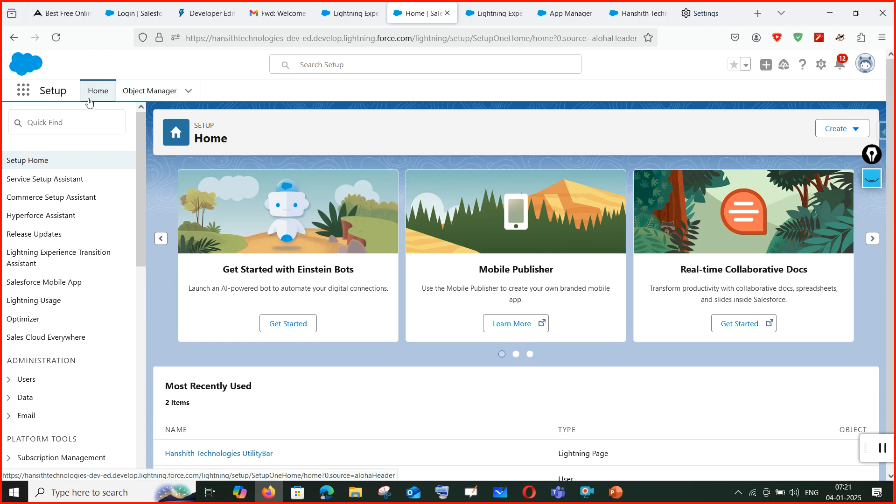
pyautogui.click(84, 126)
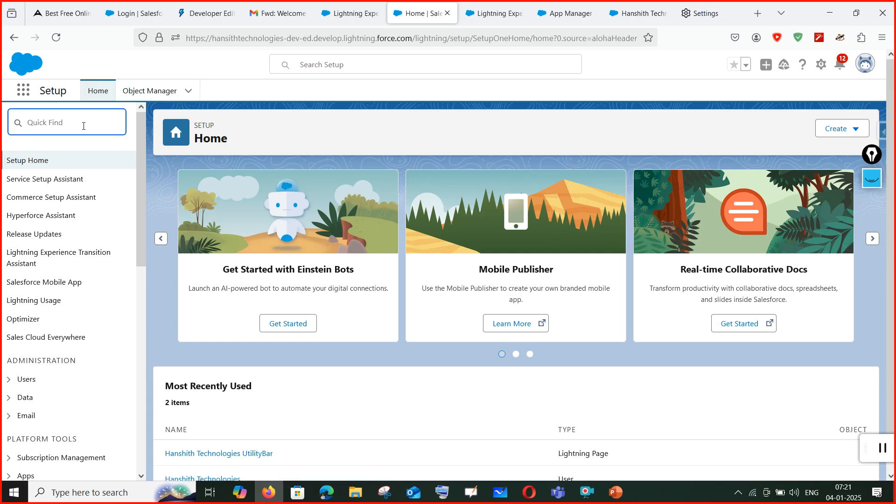
pyautogui.write('tab')
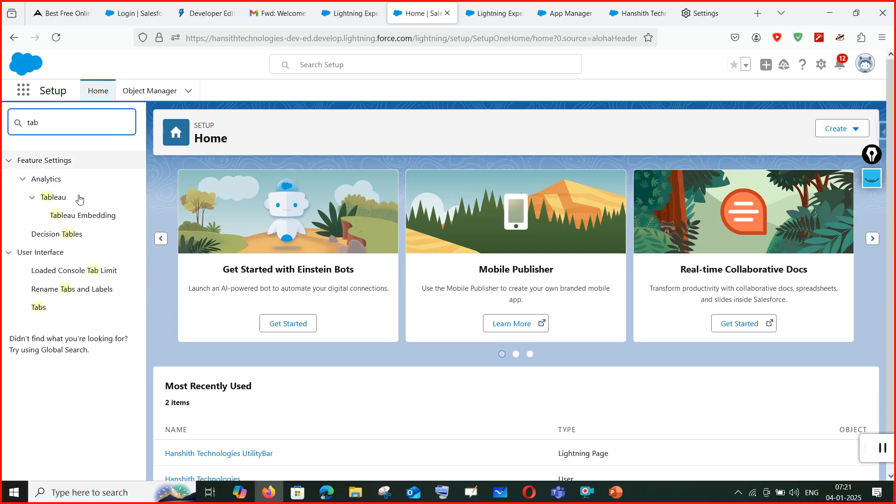
pyautogui.click(39, 310)
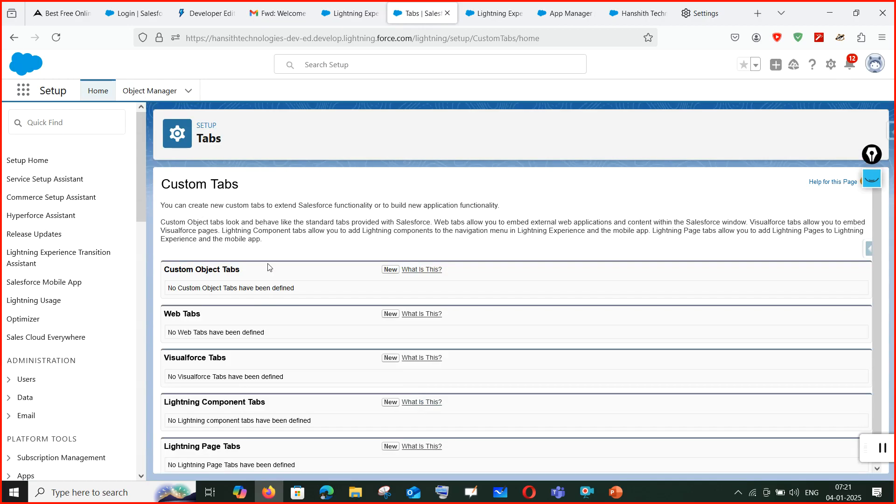
# Start a new custom object tab for College name with the Airplane style and description 'College details'.
pyautogui.click(388, 271)
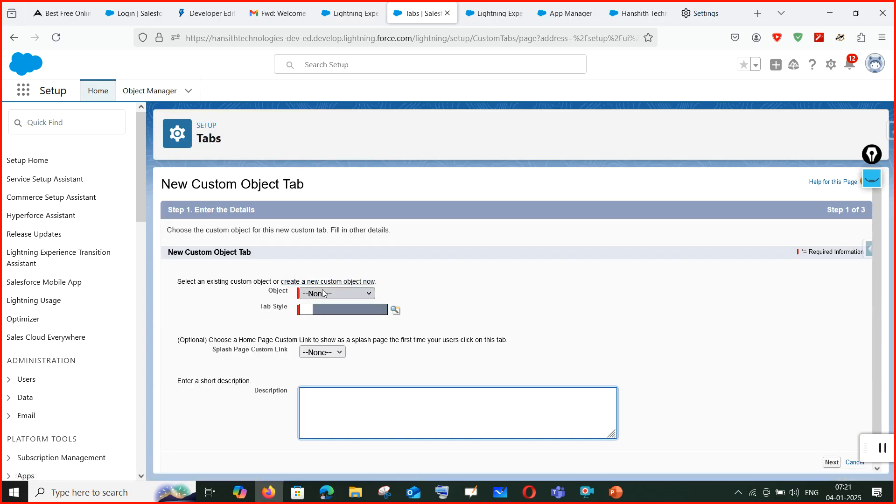
pyautogui.click(323, 294)
pyautogui.click(327, 324)
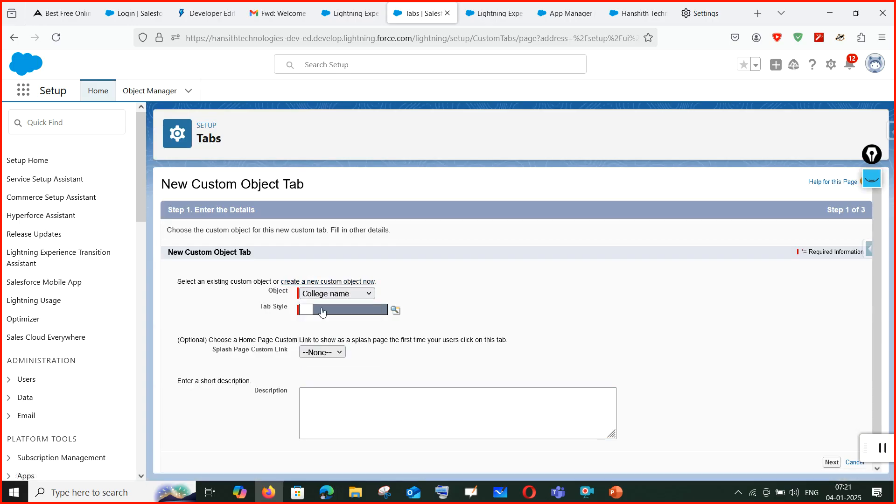
pyautogui.click(395, 311)
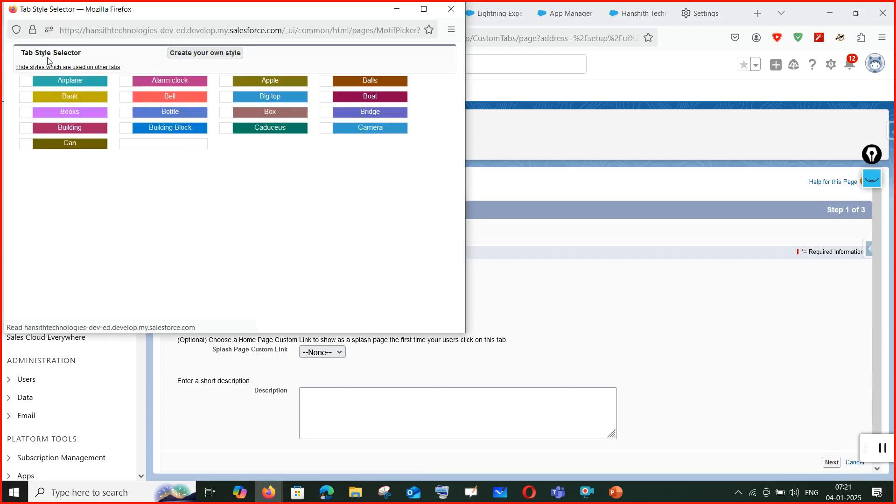
pyautogui.click(70, 82)
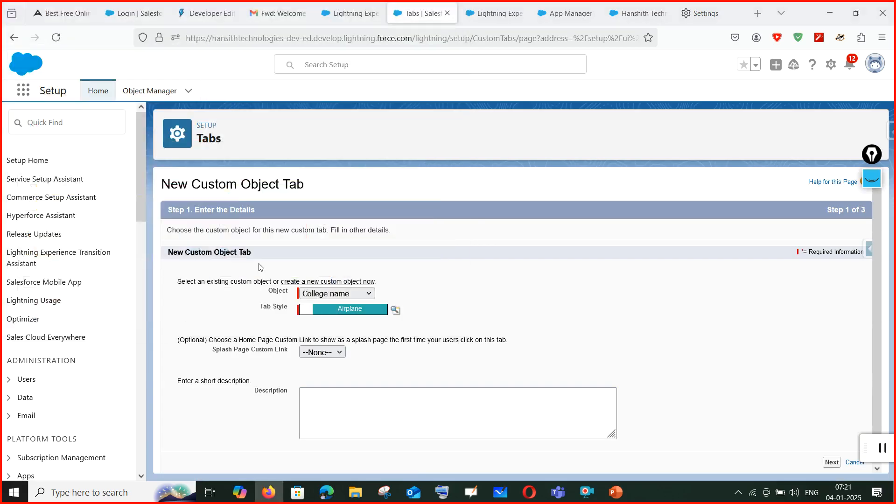
pyautogui.click(336, 355)
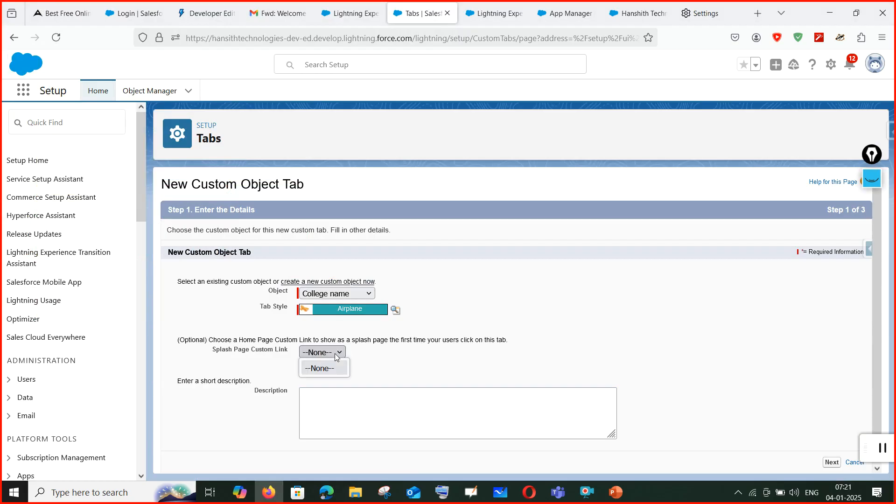
pyautogui.click(338, 397)
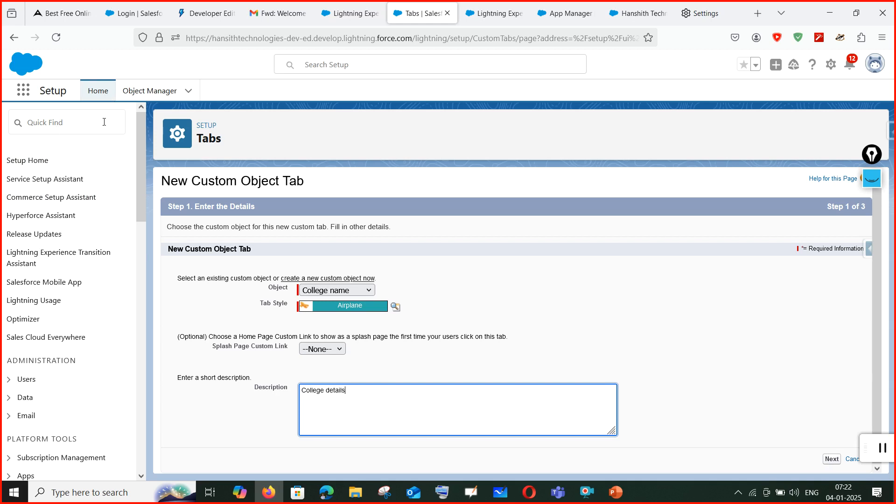
pyautogui.click(351, 294)
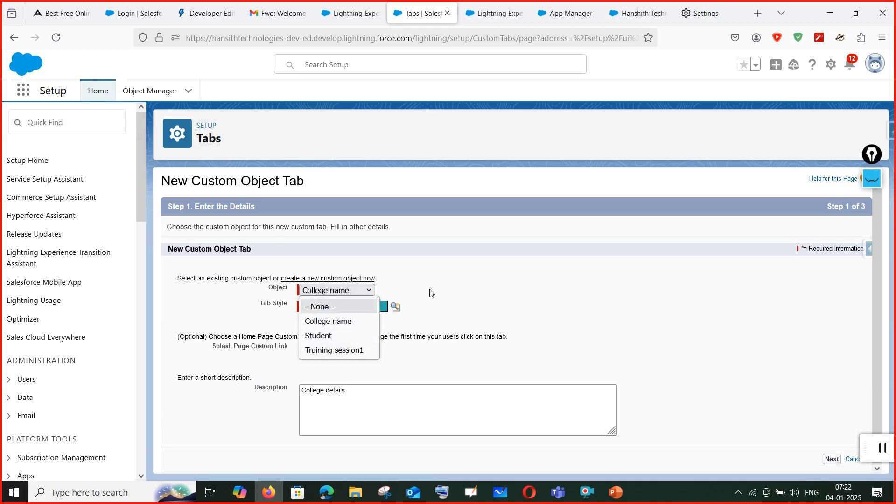
pyautogui.click(427, 293)
# Keep the tab Default On for all profiles, include it in all apps, and save.
pyautogui.click(836, 461)
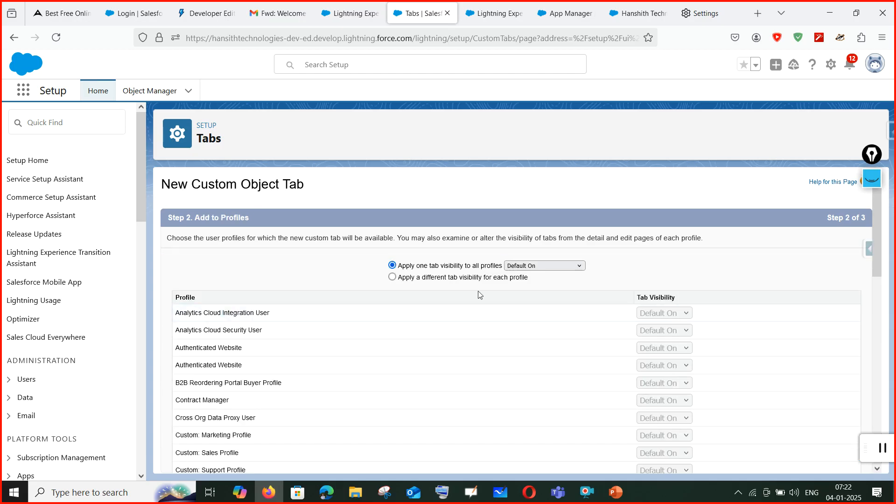
pyautogui.scroll(-3, 660, 306)
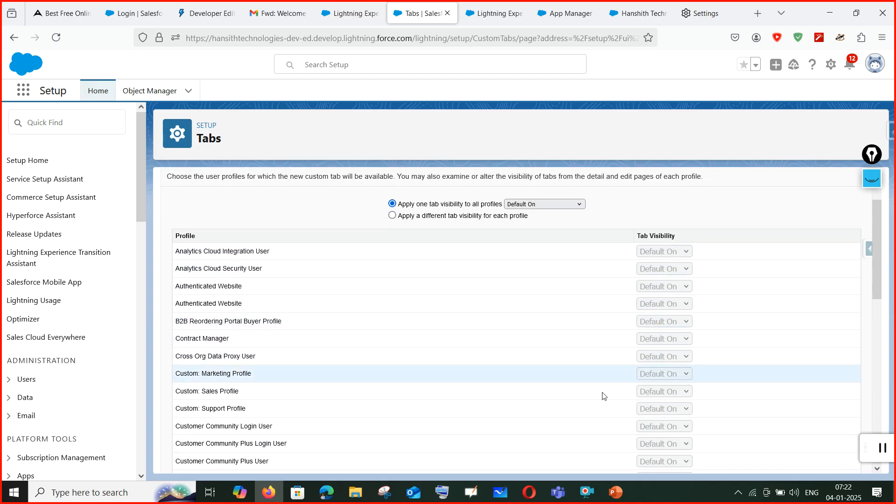
pyautogui.scroll(-8, 674, 319)
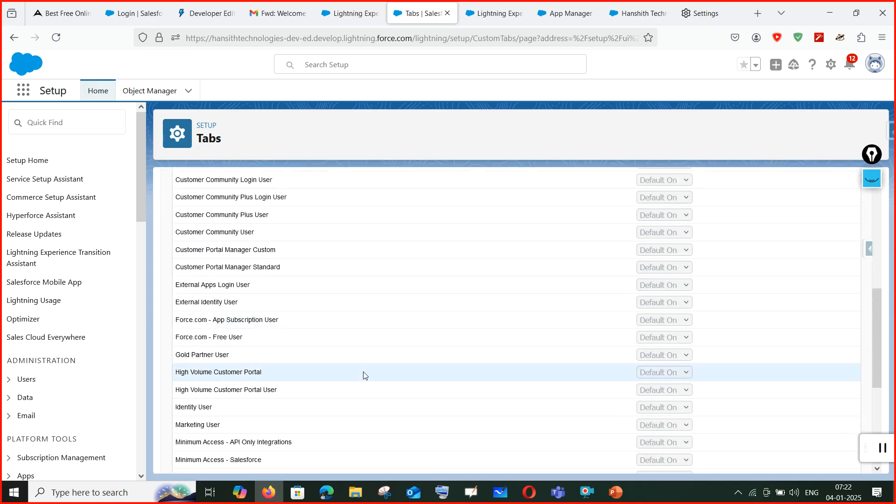
pyautogui.scroll(-2, 376, 391)
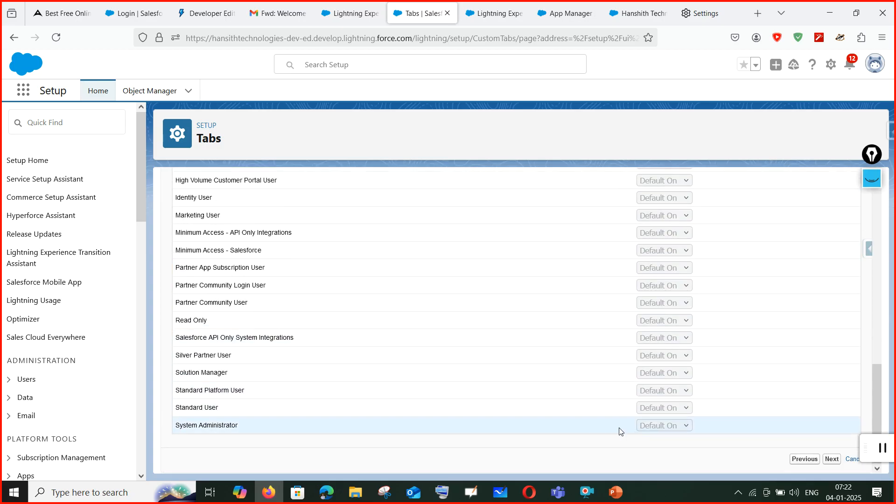
pyautogui.click(831, 460)
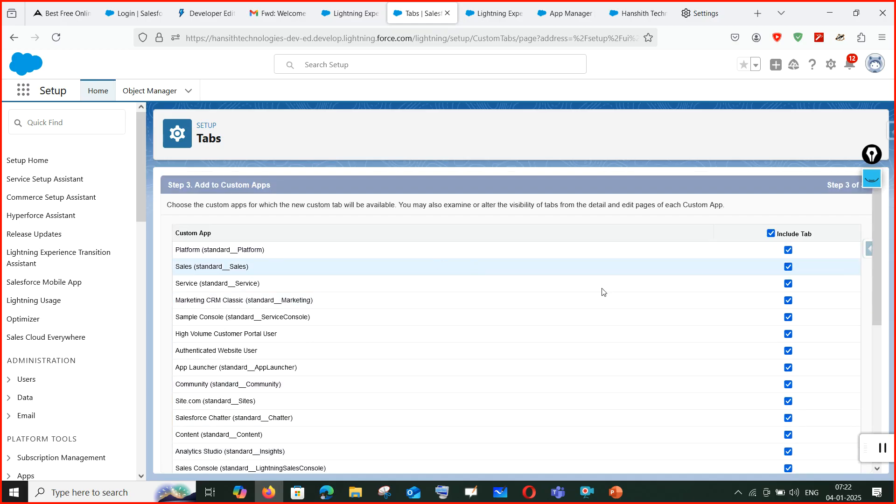
pyautogui.scroll(-1, 790, 408)
pyautogui.scroll(-3, 784, 411)
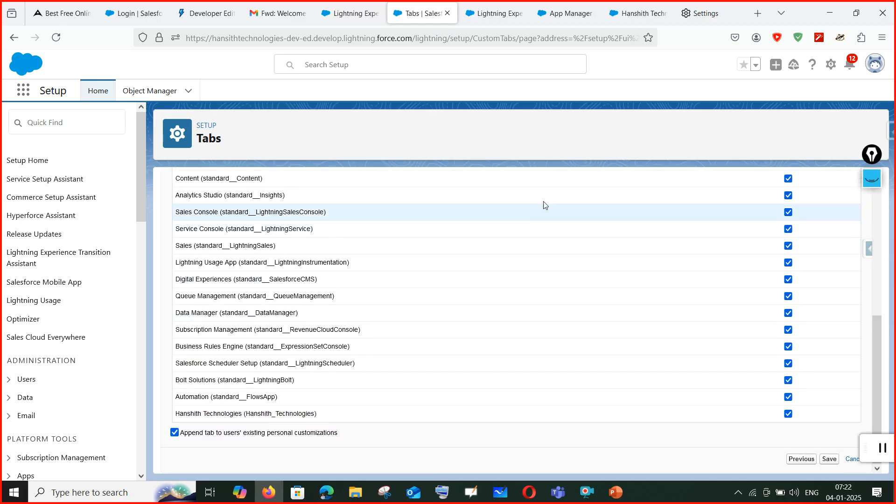
pyautogui.click(834, 463)
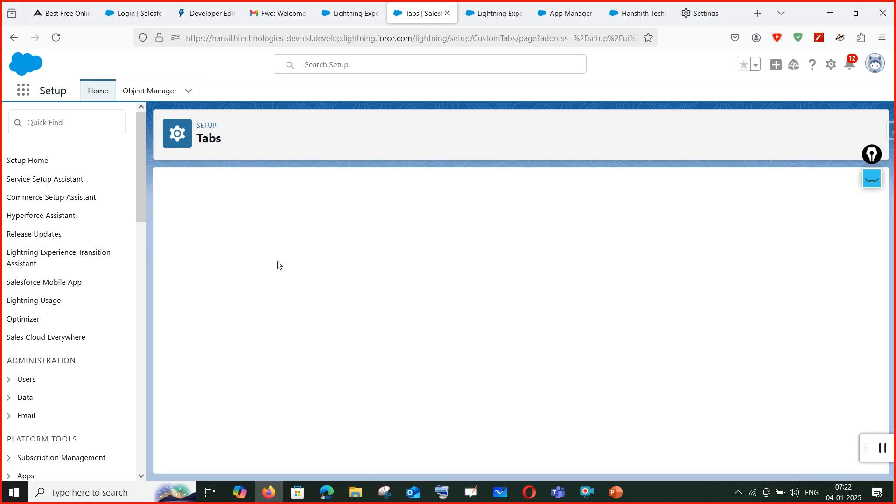
# Start a new custom object tab for Student with the Bank style and description 'Student'.
pyautogui.click(391, 270)
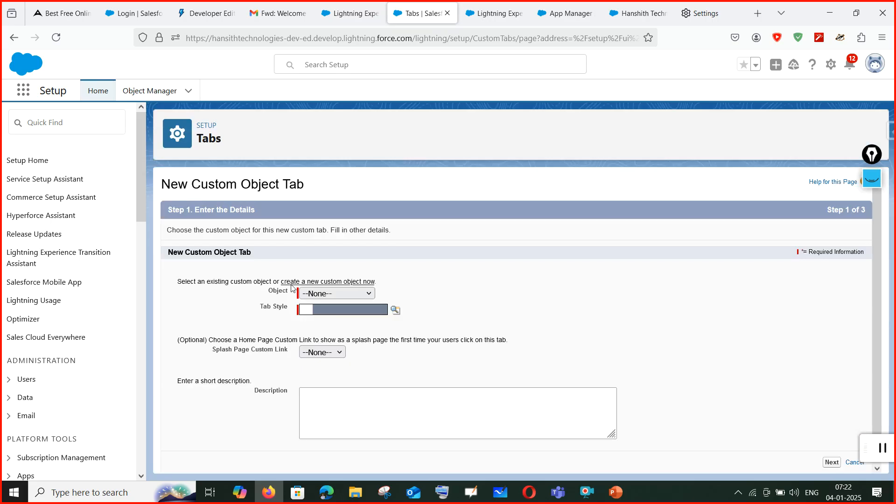
pyautogui.click(358, 293)
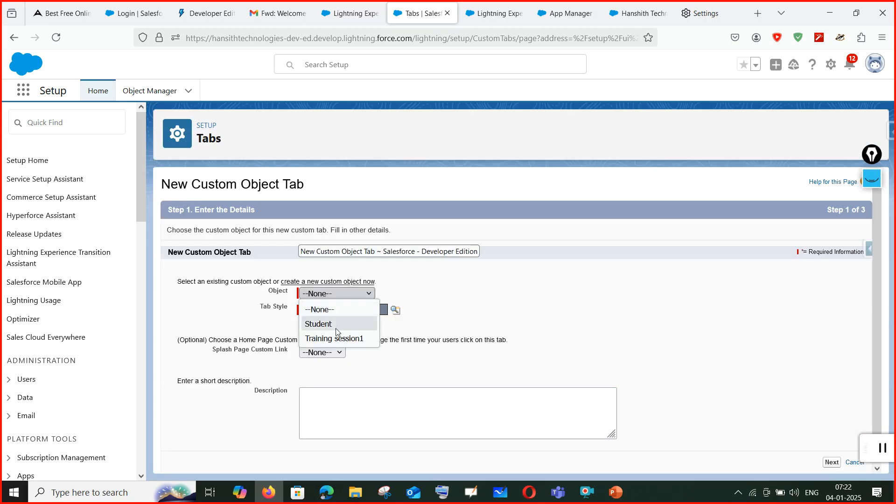
pyautogui.click(357, 324)
pyautogui.click(360, 311)
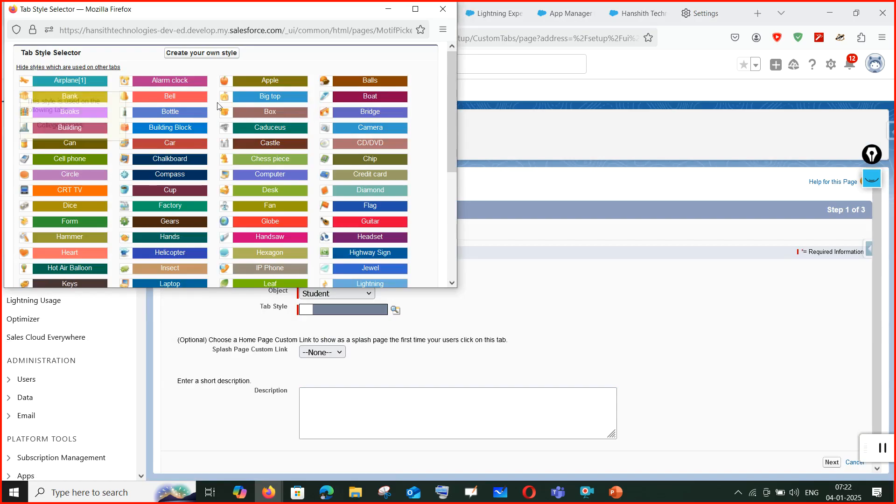
pyautogui.click(88, 97)
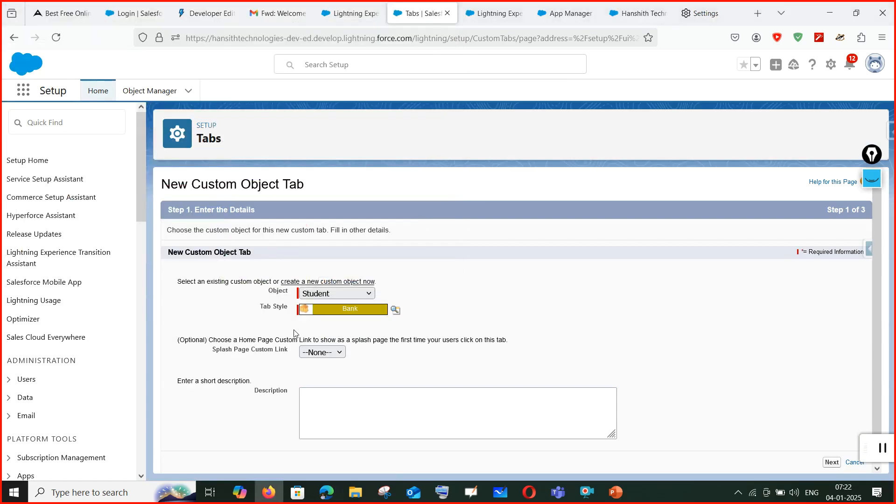
pyautogui.click(318, 354)
pyautogui.click(317, 355)
pyautogui.click(319, 392)
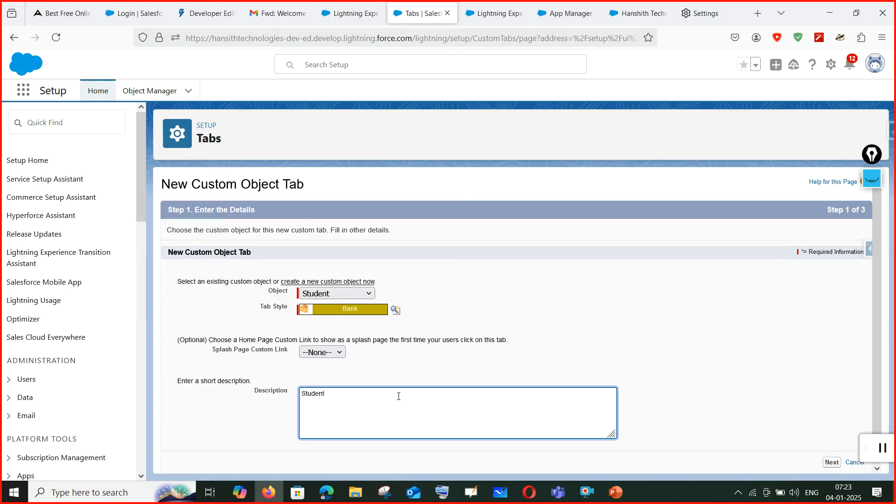
# Keep default visibility for all profiles, include the students tab in all apps, and save.
pyautogui.click(831, 462)
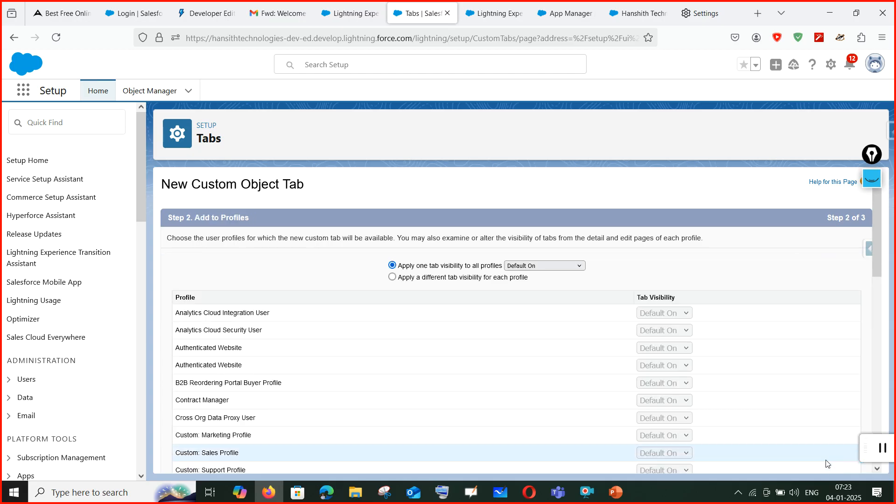
pyautogui.scroll(-8, 540, 314)
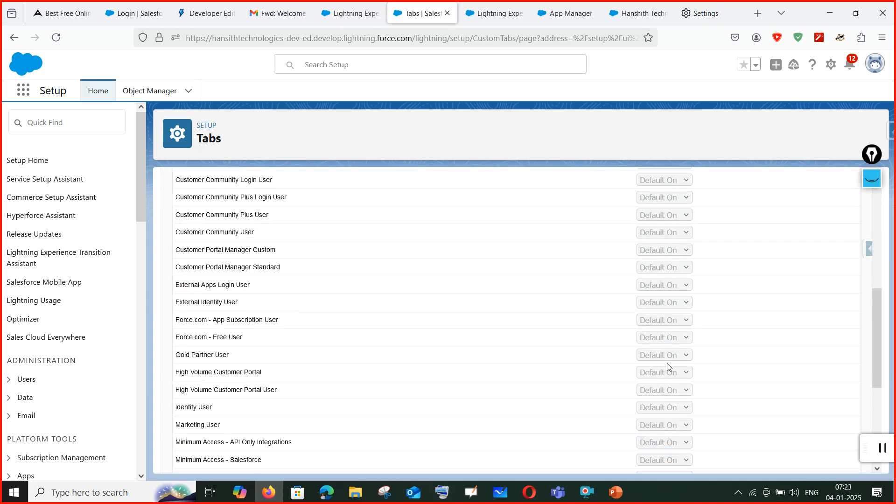
pyautogui.scroll(-3, 804, 446)
pyautogui.click(833, 459)
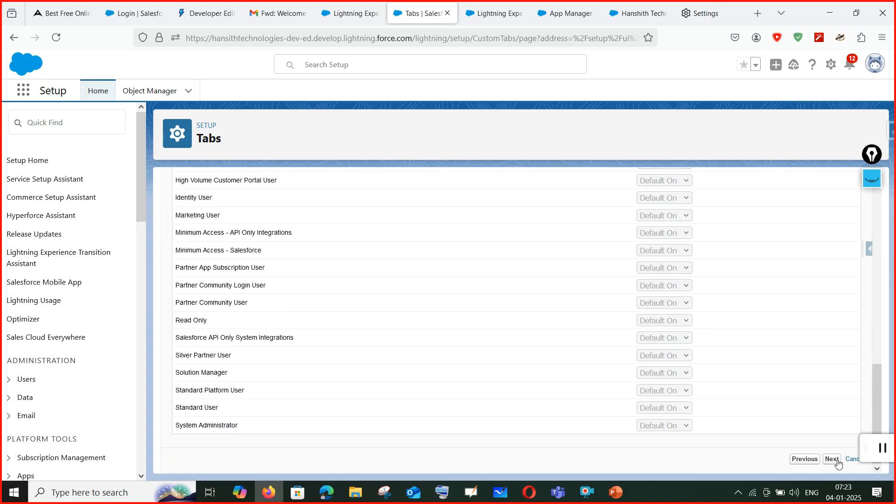
pyautogui.scroll(-6, 839, 465)
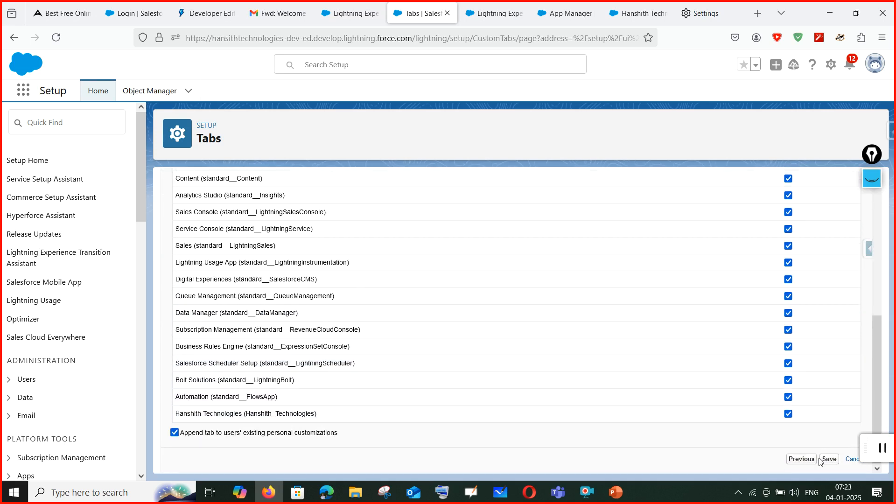
pyautogui.click(829, 460)
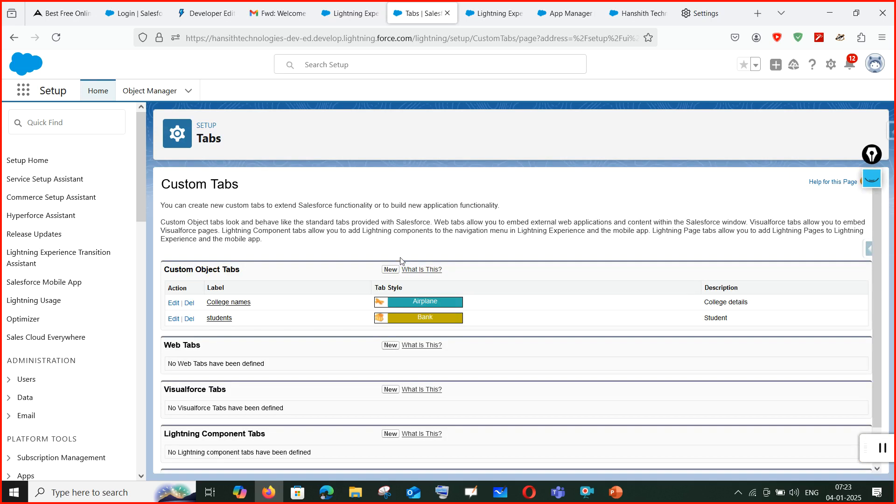
pyautogui.click(391, 270)
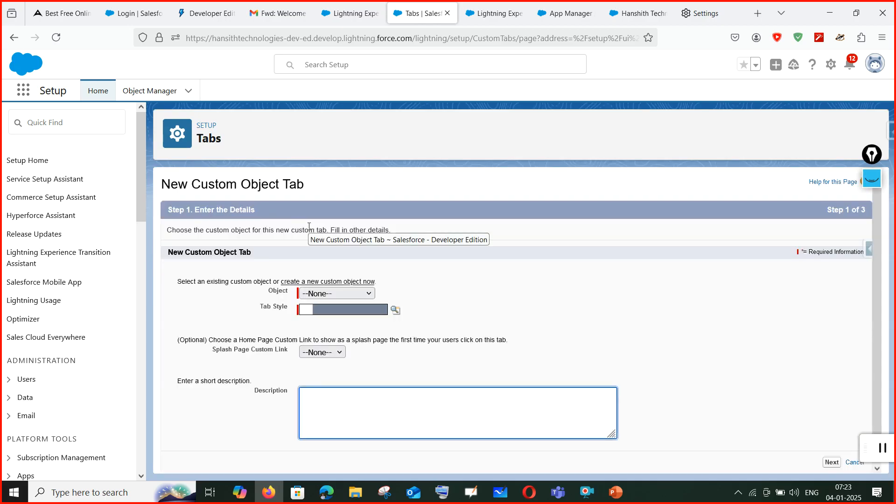
# Choose Training session1 for the new tab, with the Books style and description 'Traning'.
pyautogui.click(326, 294)
pyautogui.click(321, 324)
pyautogui.click(326, 311)
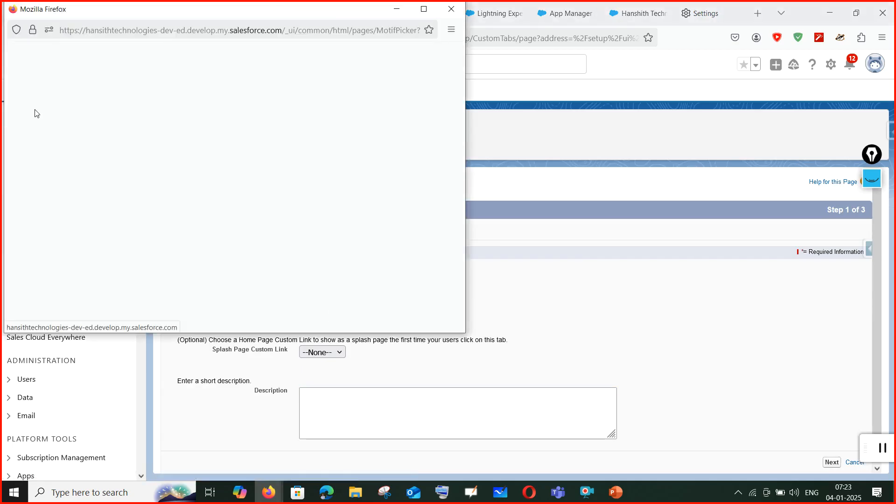
pyautogui.click(56, 114)
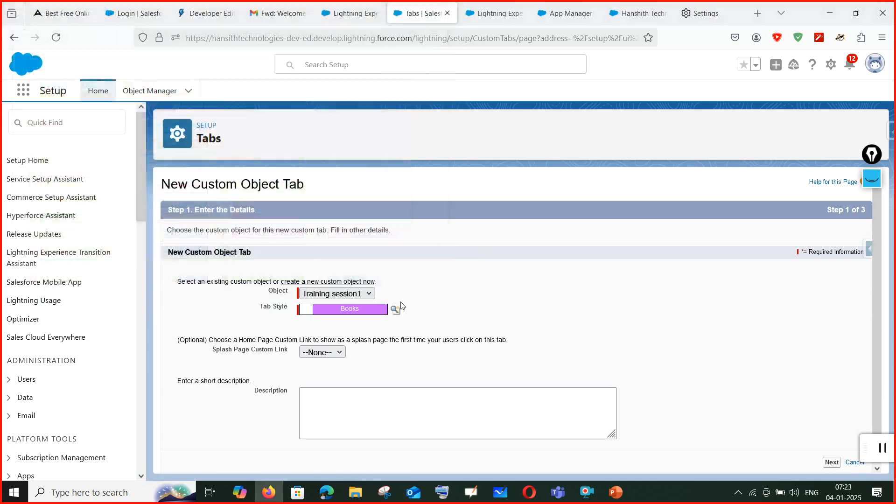
pyautogui.click(350, 396)
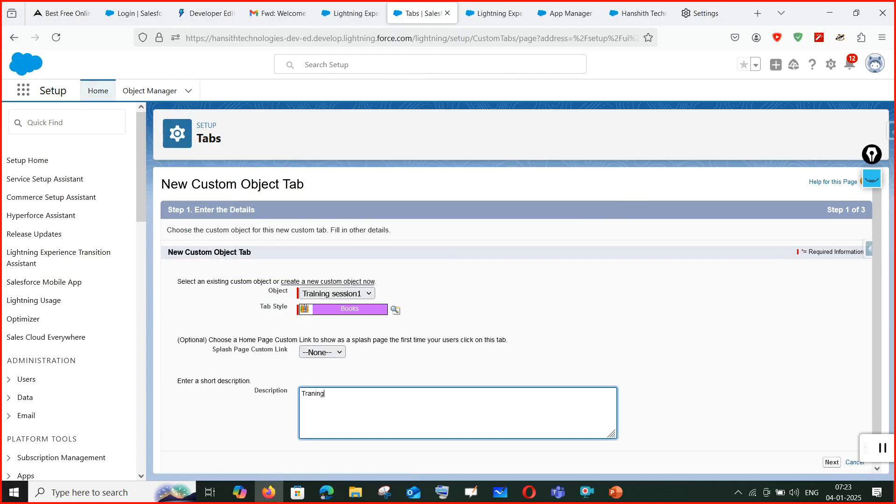
pyautogui.scroll(-1, 477, 391)
# Apply Default On visibility to all profiles, add the tab to every app, and save.
pyautogui.click(830, 459)
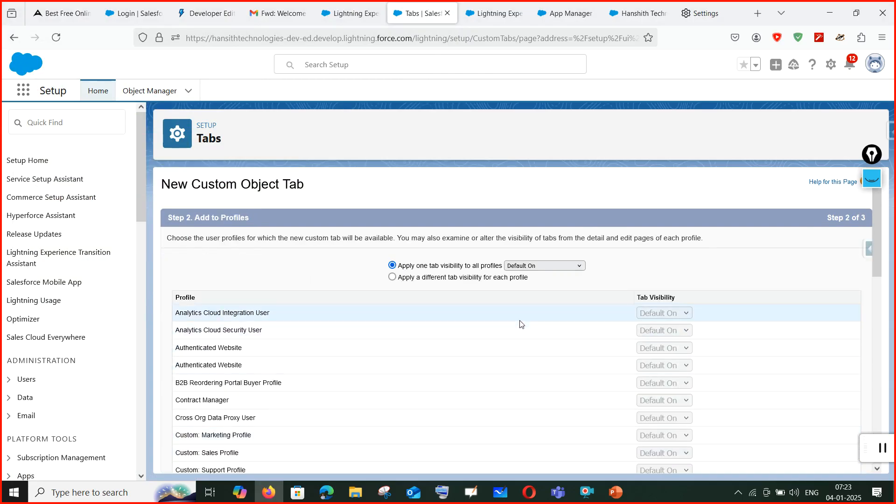
pyautogui.click(430, 281)
pyautogui.click(679, 401)
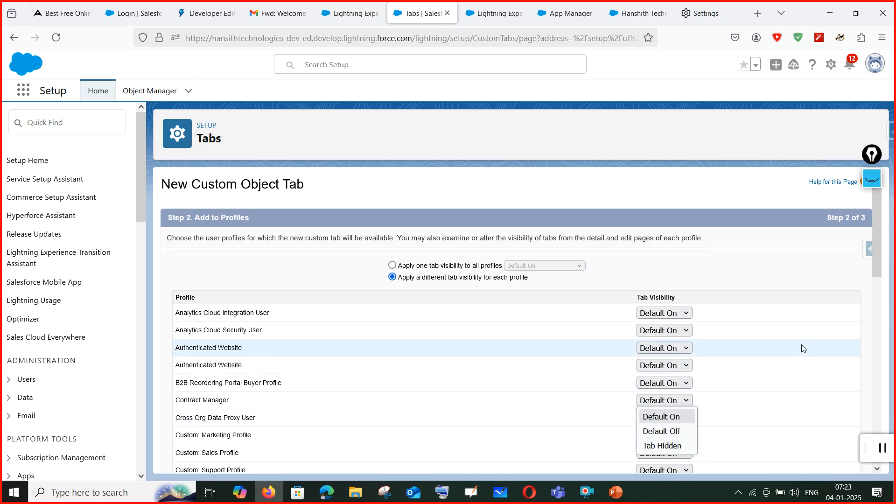
pyautogui.click(757, 277)
pyautogui.click(390, 266)
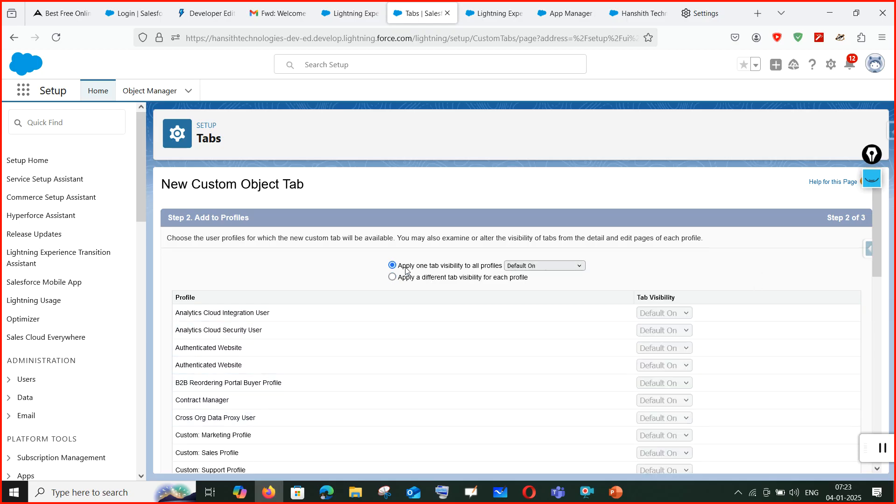
pyautogui.scroll(-6, 770, 385)
pyautogui.scroll(-5, 770, 406)
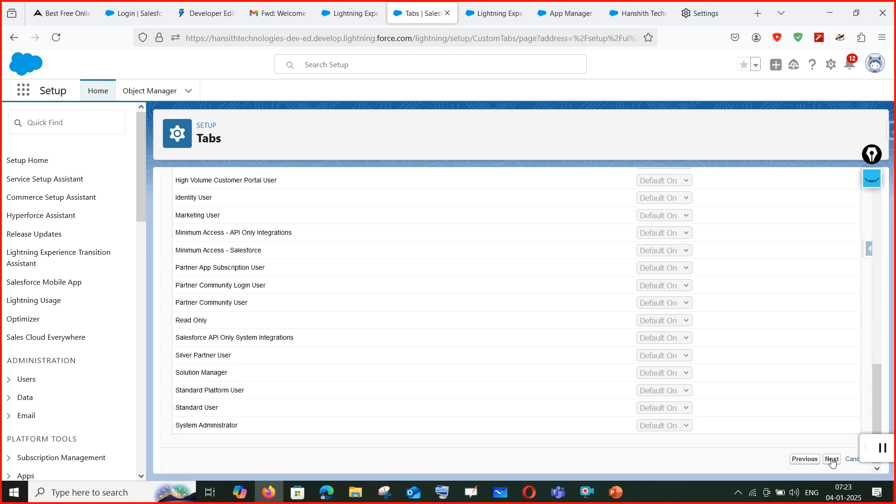
pyautogui.click(832, 461)
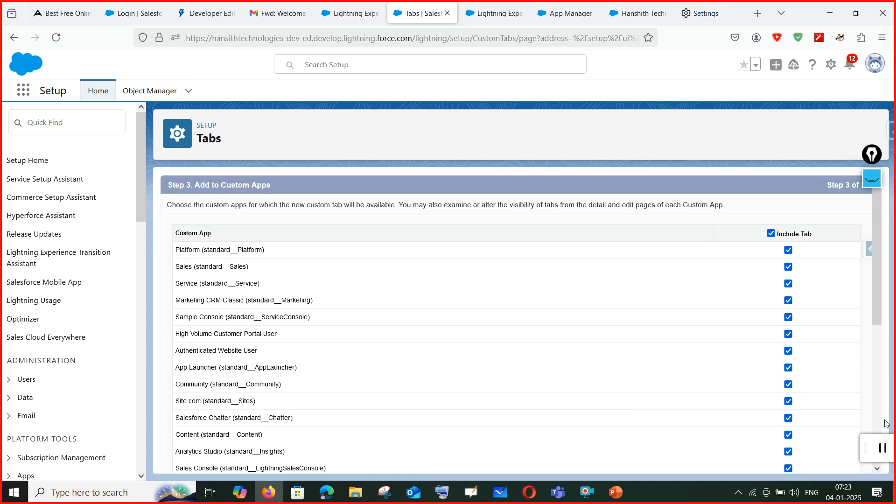
pyautogui.scroll(-5, 839, 445)
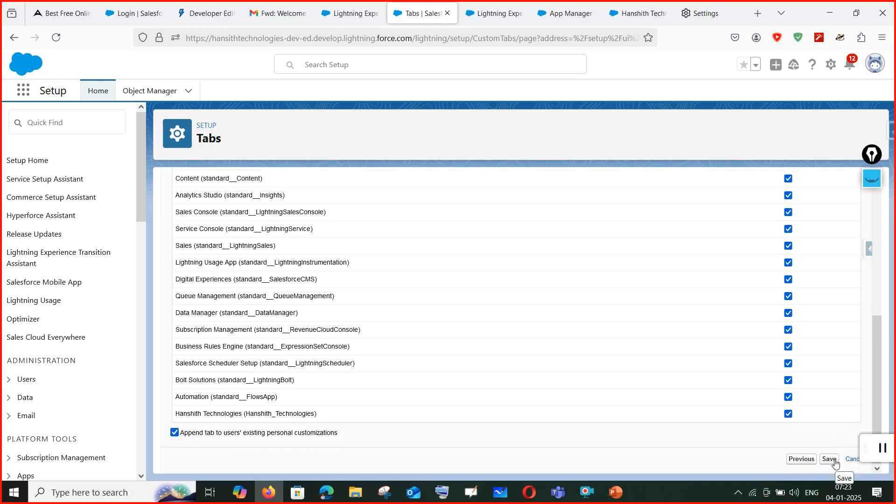
pyautogui.click(829, 459)
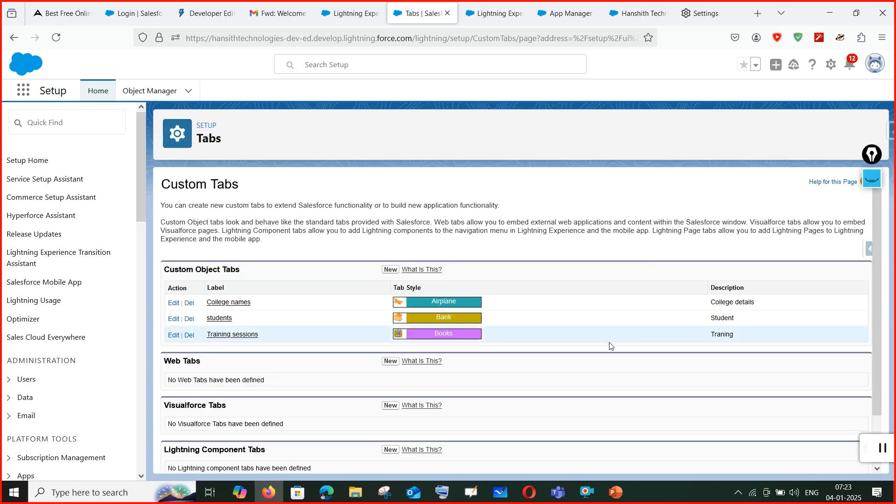
pyautogui.scroll(-1, 774, 380)
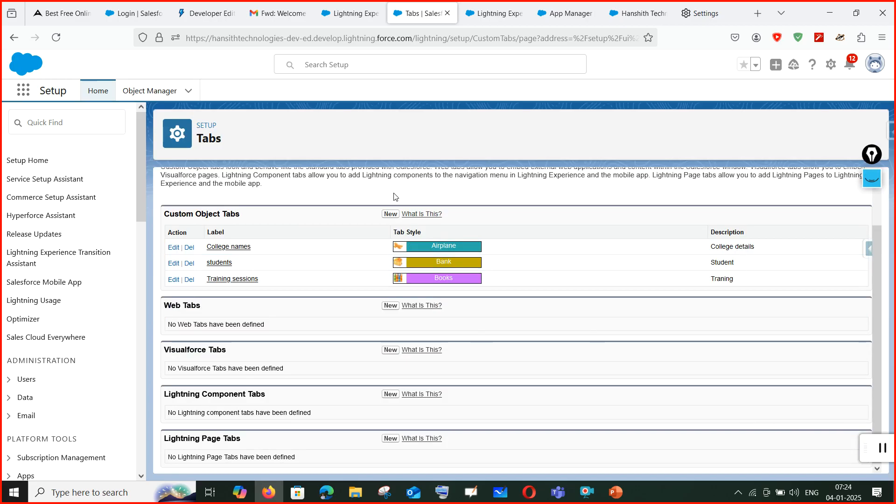
# Reload the Hanshith Technologies app page, which still shows no navigation items.
pyautogui.click(350, 13)
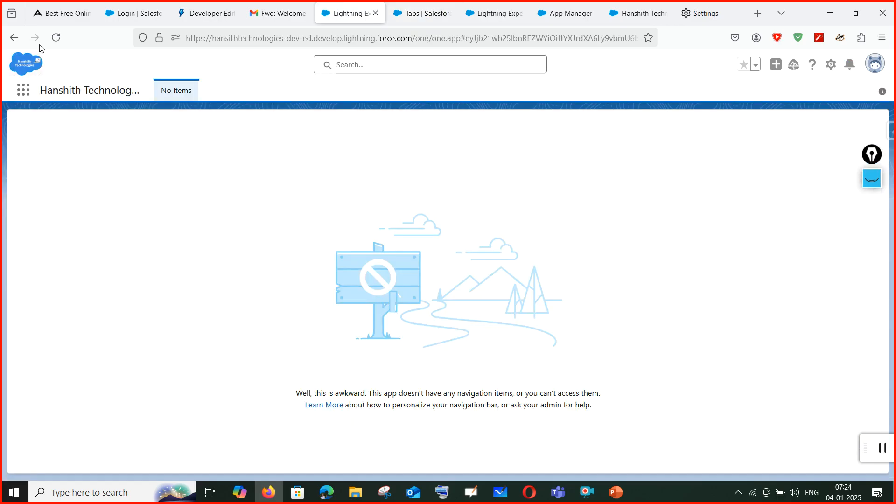
pyautogui.click(56, 38)
pyautogui.click(24, 90)
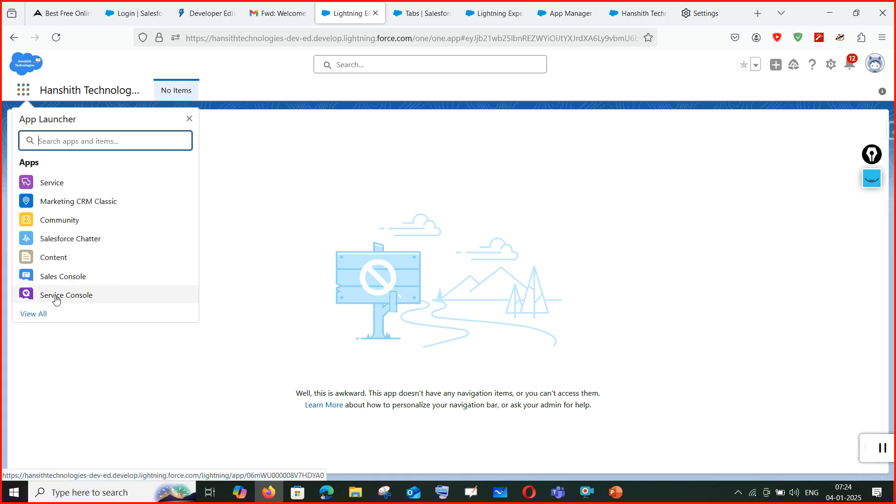
# In the Service app, view the empty College names list and close a new College name form unsaved.
pyautogui.click(54, 185)
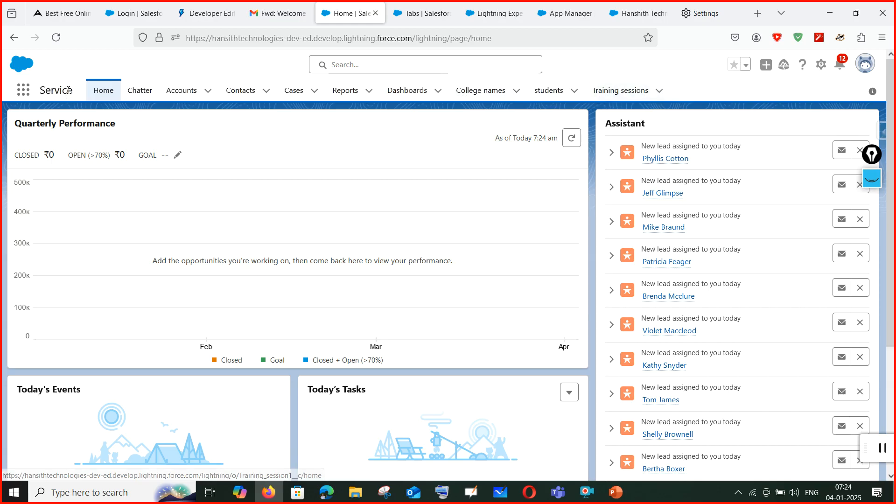
pyautogui.click(490, 94)
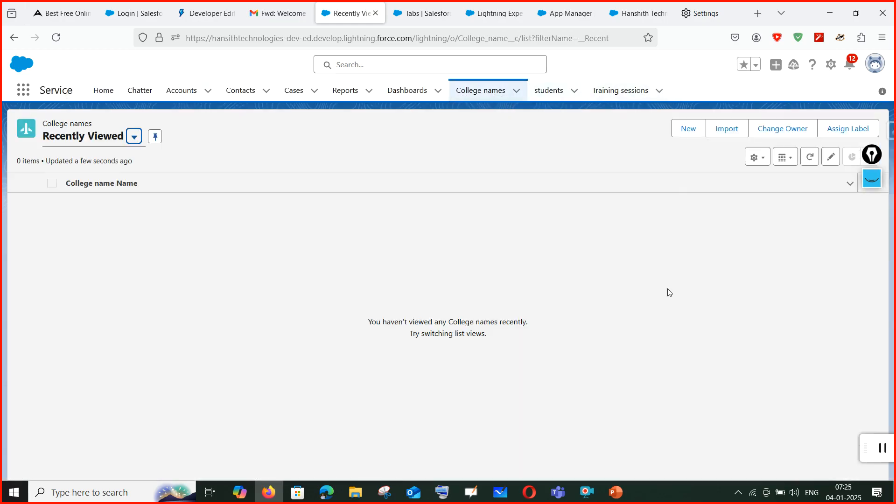
pyautogui.click(688, 132)
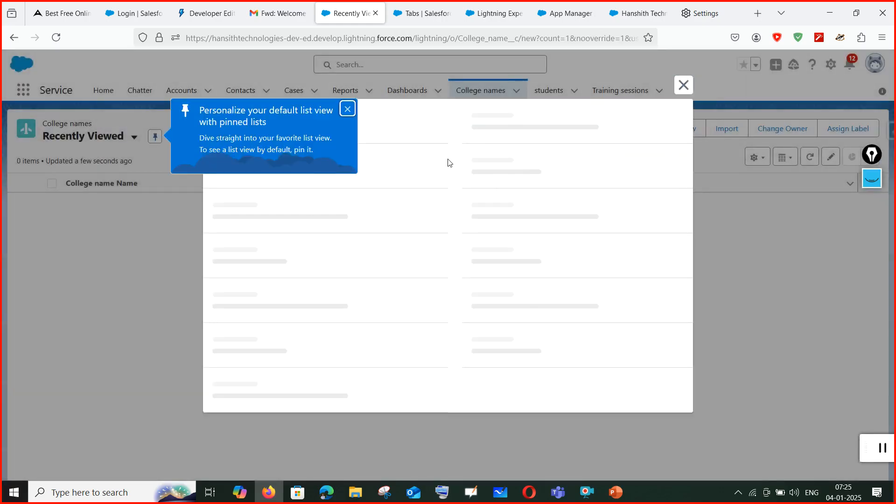
pyautogui.click(347, 109)
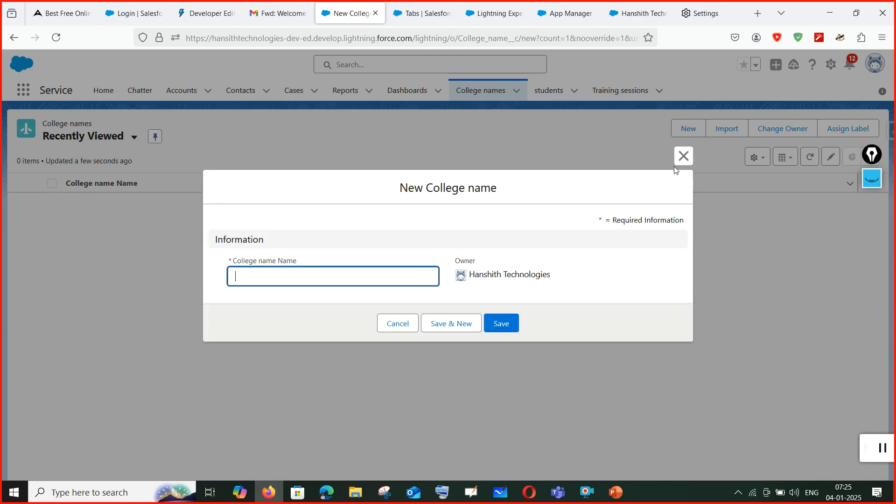
pyautogui.click(683, 157)
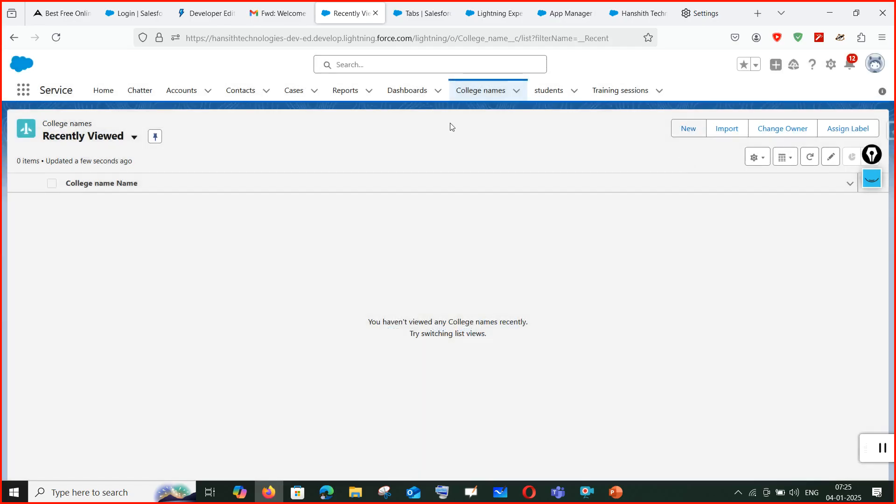
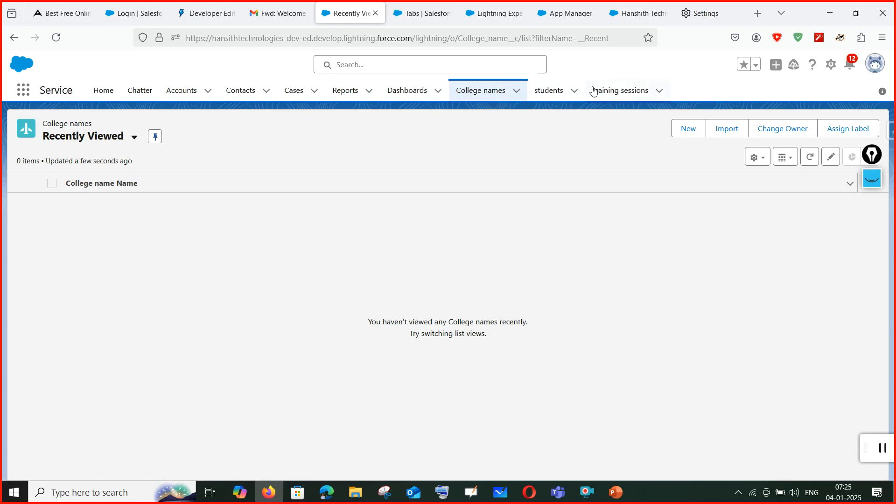
# Reload the Hanshith Technologies app page, then go to the App Manager list of 24 apps.
pyautogui.click(423, 13)
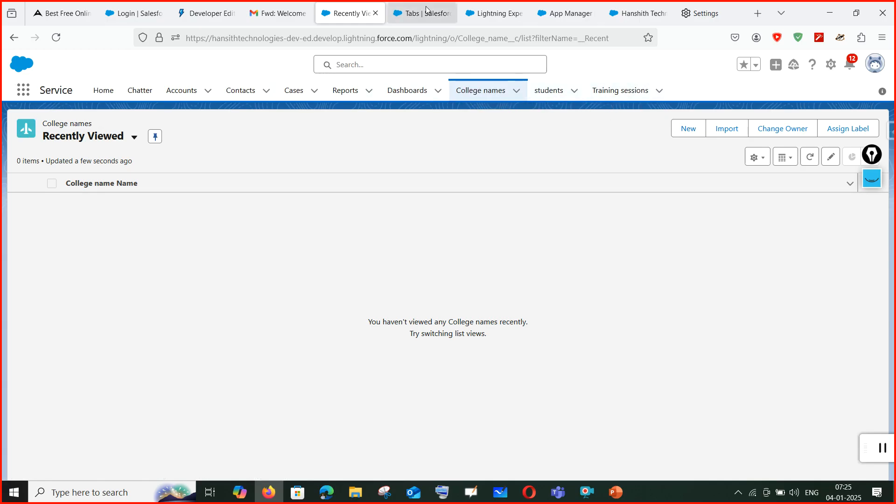
pyautogui.click(494, 13)
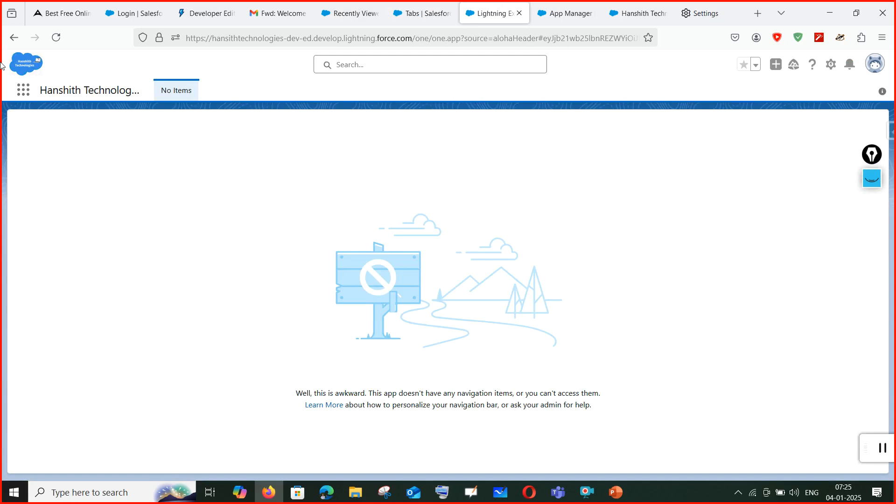
pyautogui.click(56, 37)
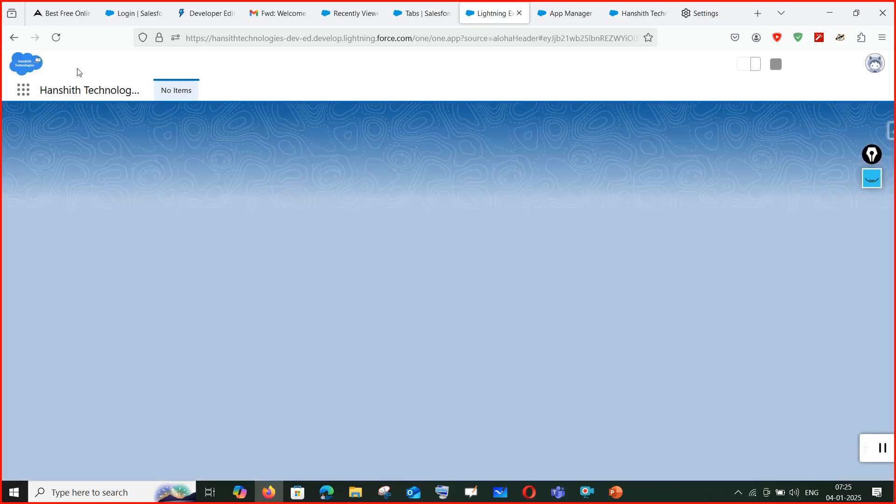
pyautogui.click(352, 6)
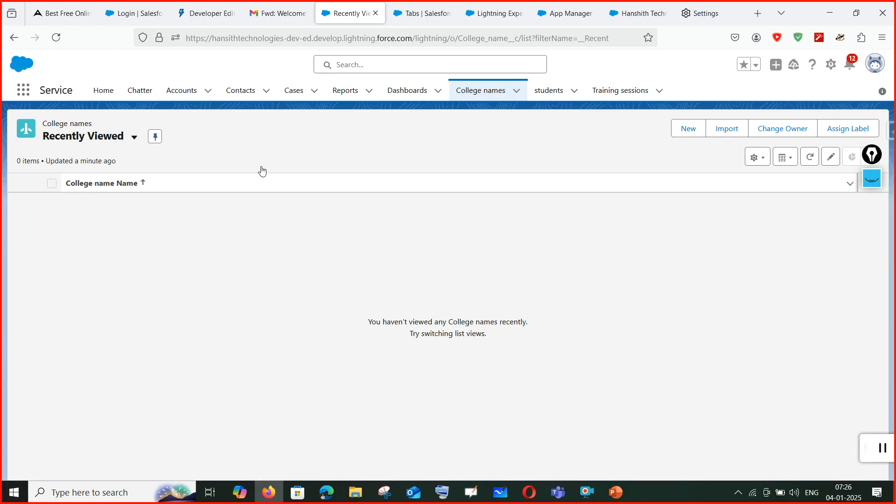
pyautogui.click(566, 15)
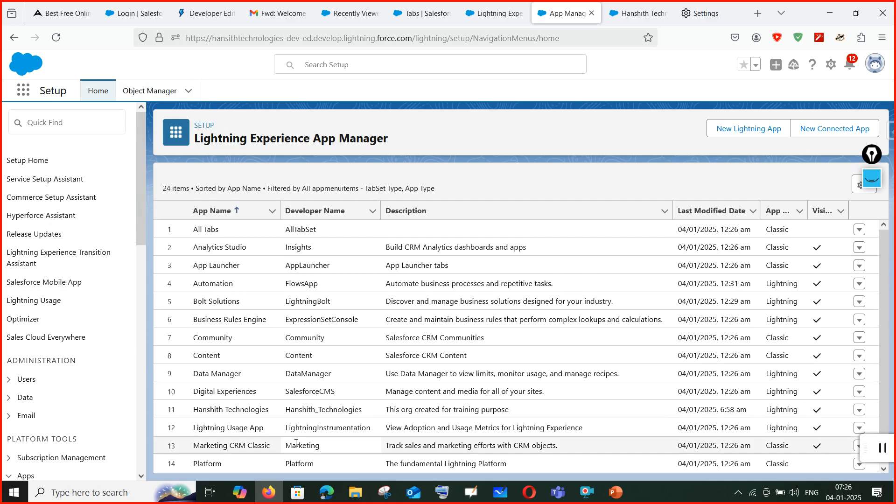
# Recheck the Hanshith Technologies app page, then choose Edit from its App Manager row actions.
pyautogui.click(494, 7)
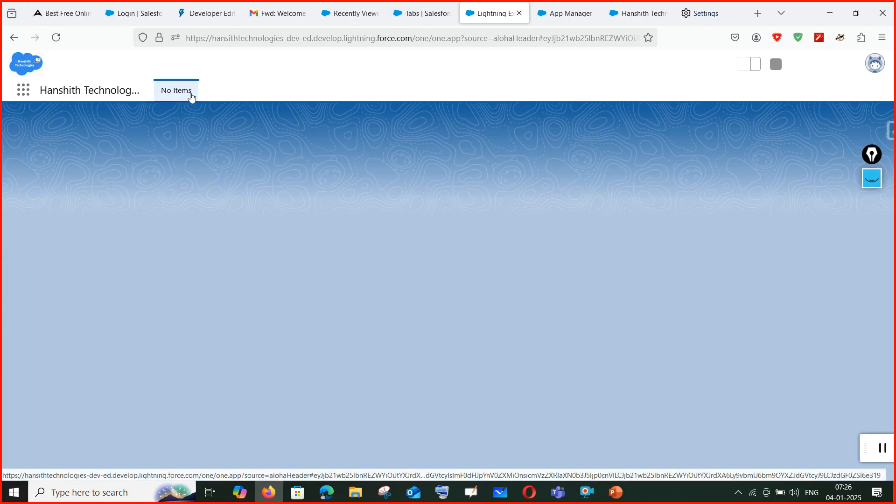
pyautogui.click(362, 5)
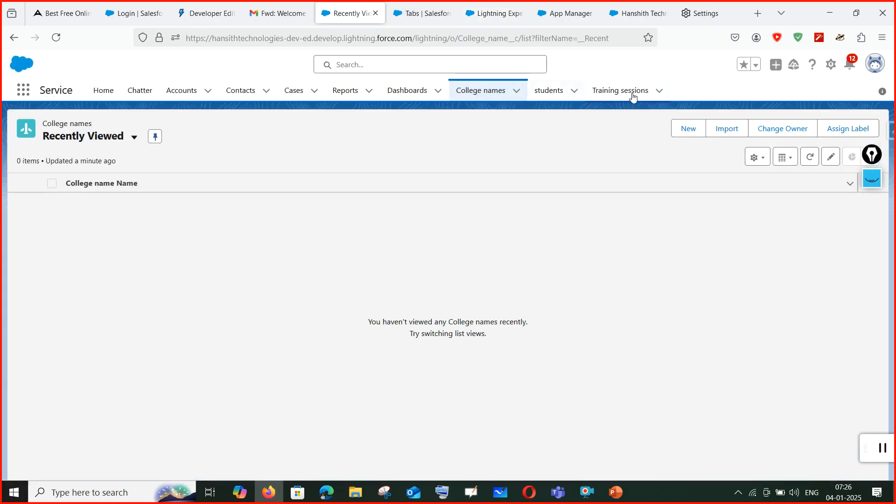
pyautogui.click(568, 10)
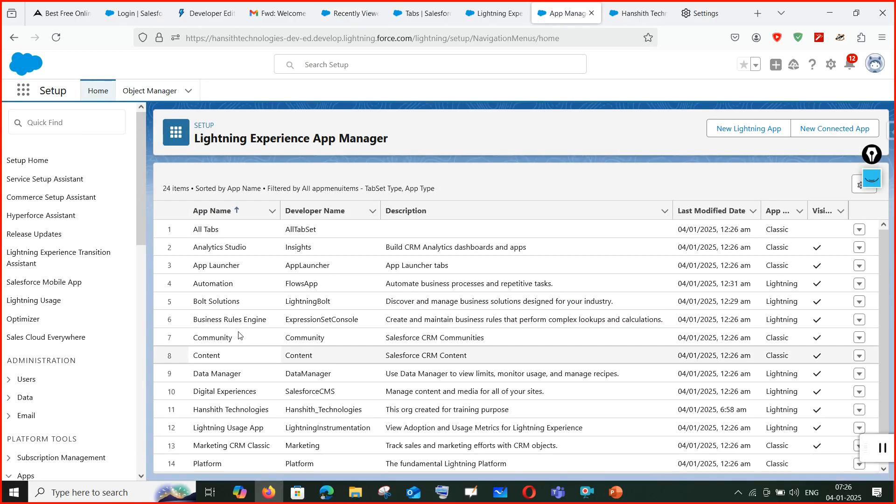
pyautogui.click(861, 413)
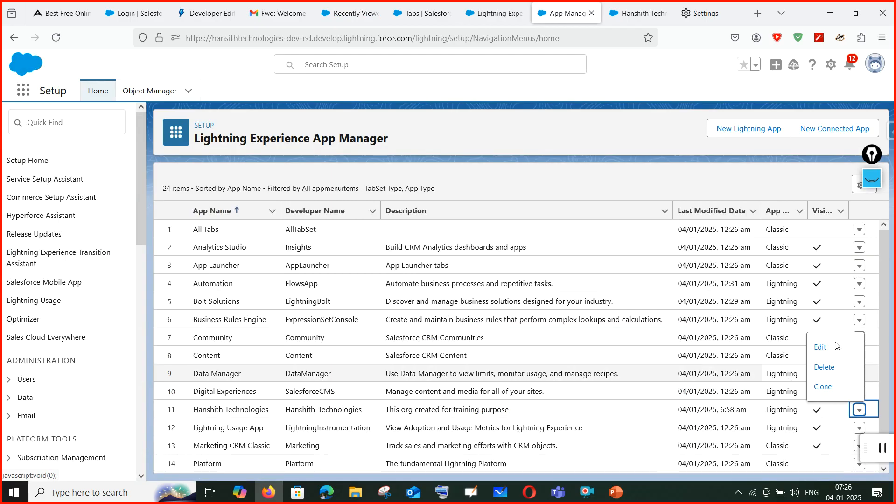
pyautogui.click(831, 356)
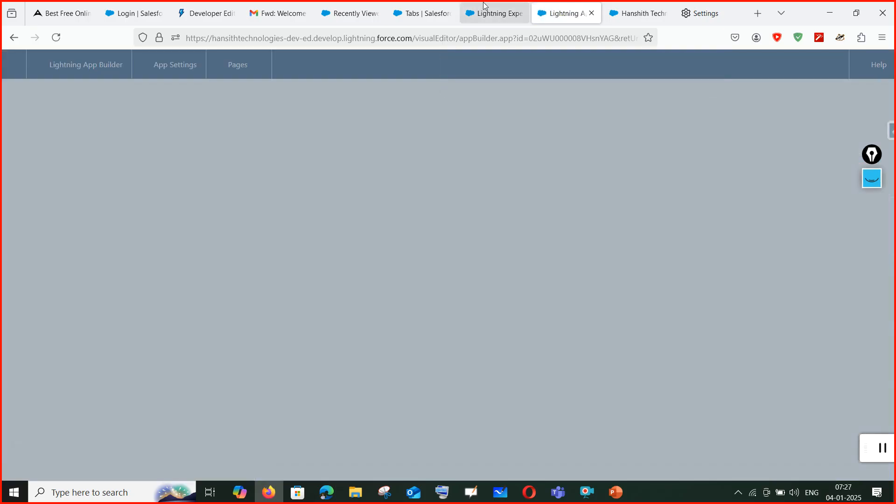
# Show the app's Navigation Items settings, then its User Profiles settings with System Administrator selected.
pyautogui.click(471, 13)
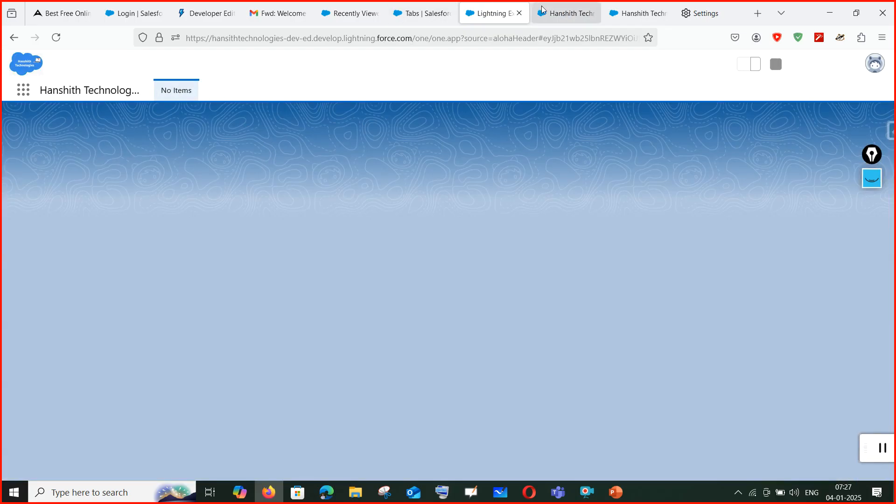
pyautogui.click(566, 13)
pyautogui.click(32, 185)
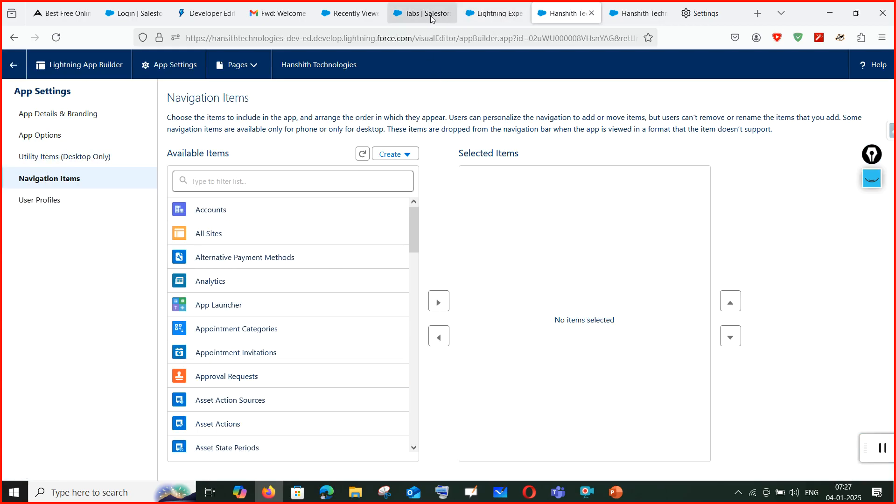
pyautogui.click(493, 13)
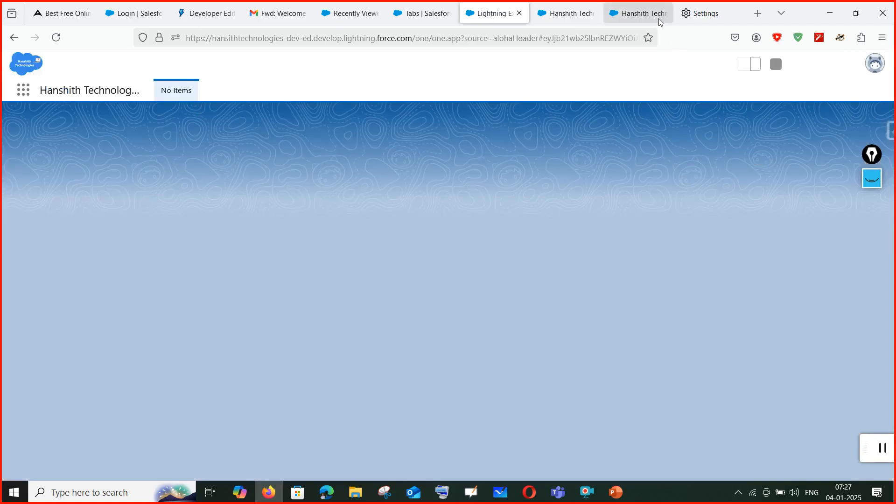
pyautogui.click(637, 16)
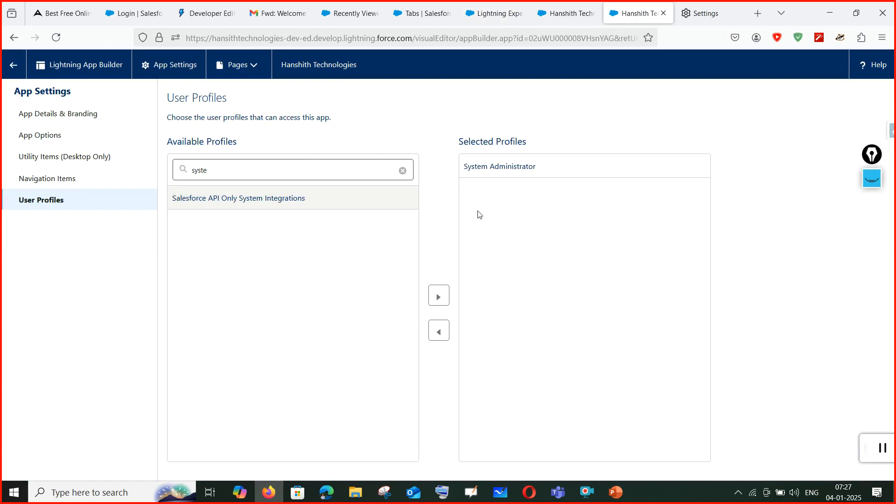
# Glance at the session slides in PowerPoint, then bring up the 04 January Teams meeting details.
pyautogui.click(616, 492)
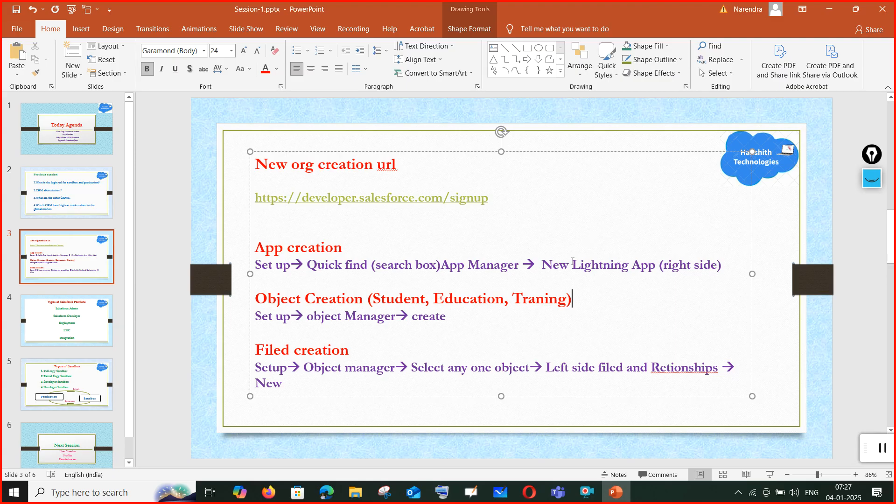
pyautogui.click(828, 10)
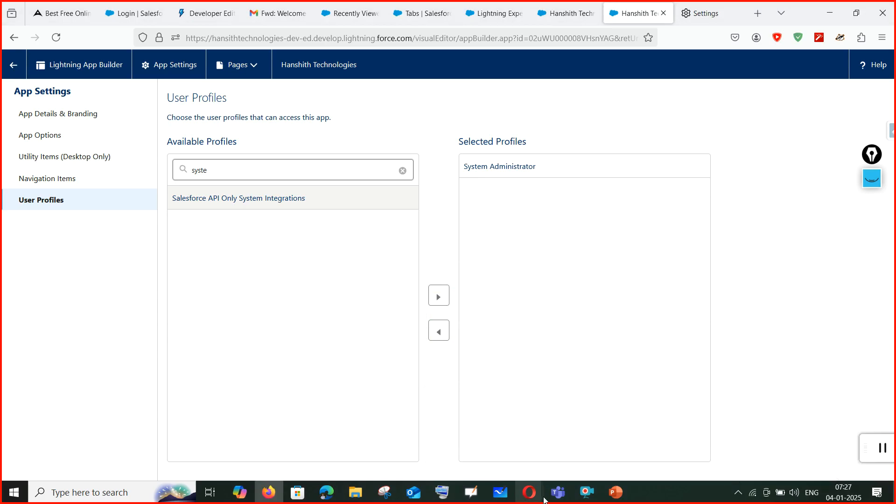
pyautogui.moveTo(554, 494)
pyautogui.click(531, 432)
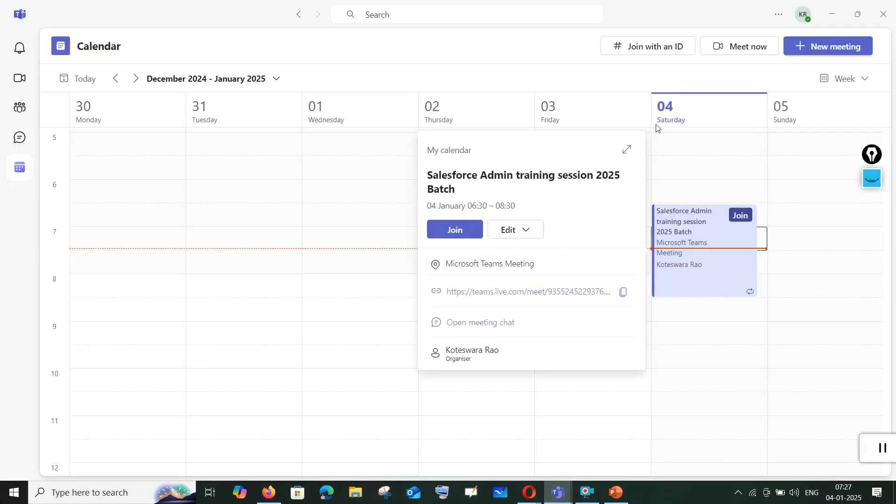
# Join the Salesforce Admin training session 2025 Batch meeting and admit the first lobby participant.
pyautogui.click(452, 229)
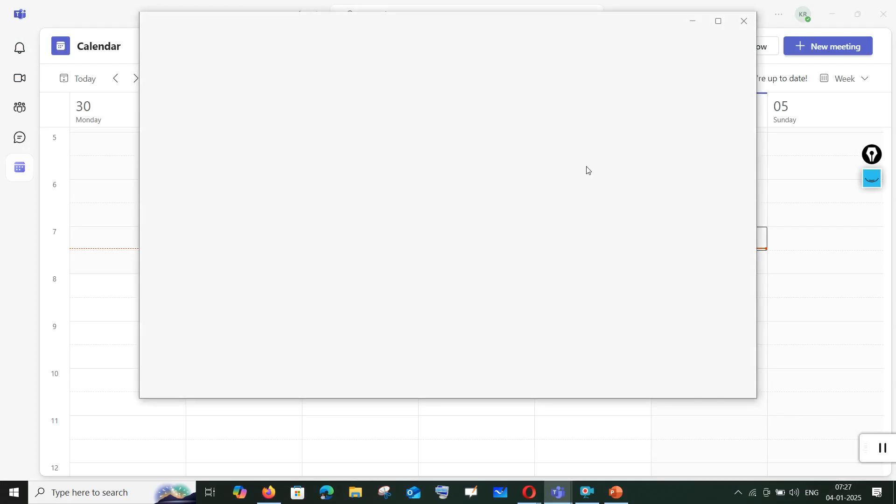
pyautogui.click(696, 373)
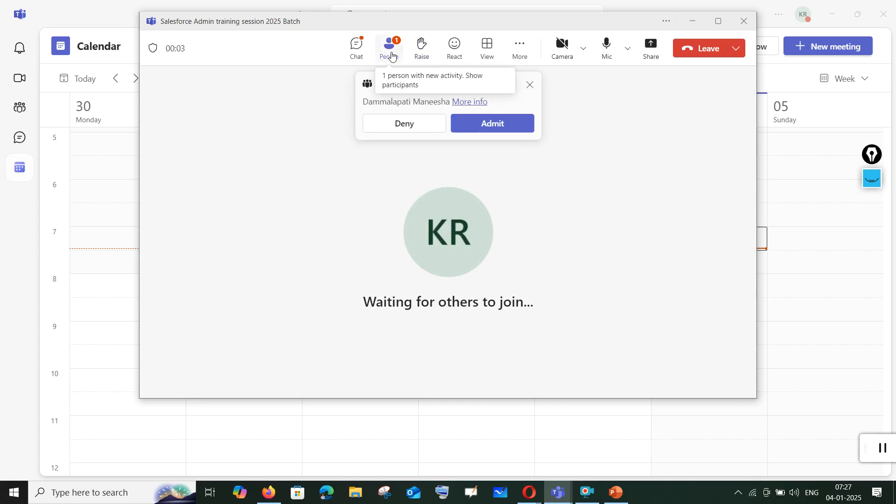
pyautogui.click(501, 124)
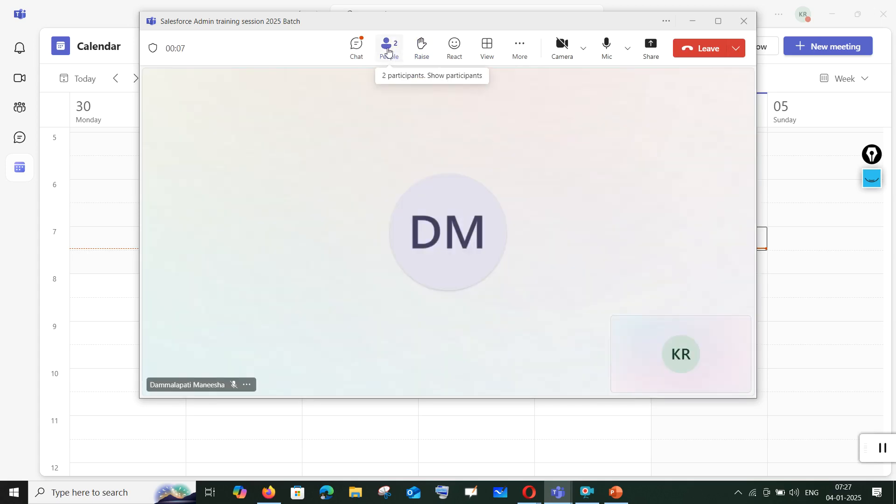
# Post 'Please join all' in the meeting chat.
pyautogui.click(362, 49)
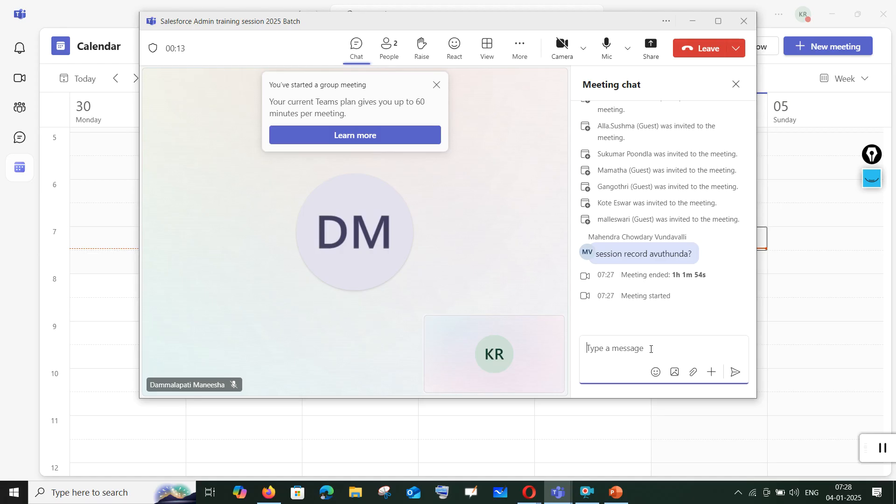
pyautogui.write('Please join all')
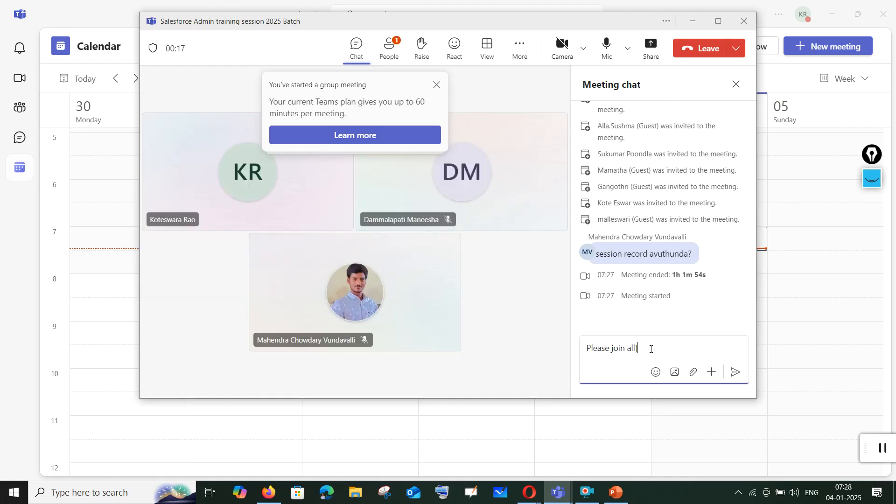
pyautogui.press('Return')
# Admit the remaining lobby guests, then minimize the meeting and Teams.
pyautogui.click(437, 86)
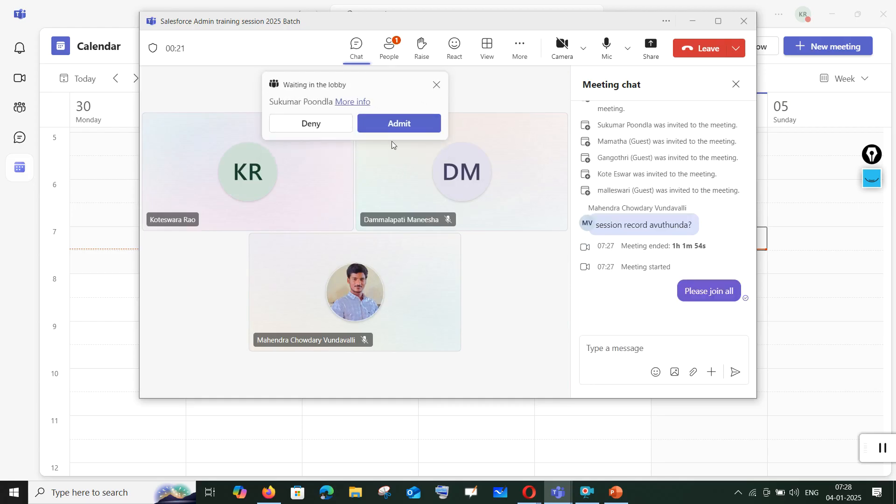
pyautogui.click(399, 124)
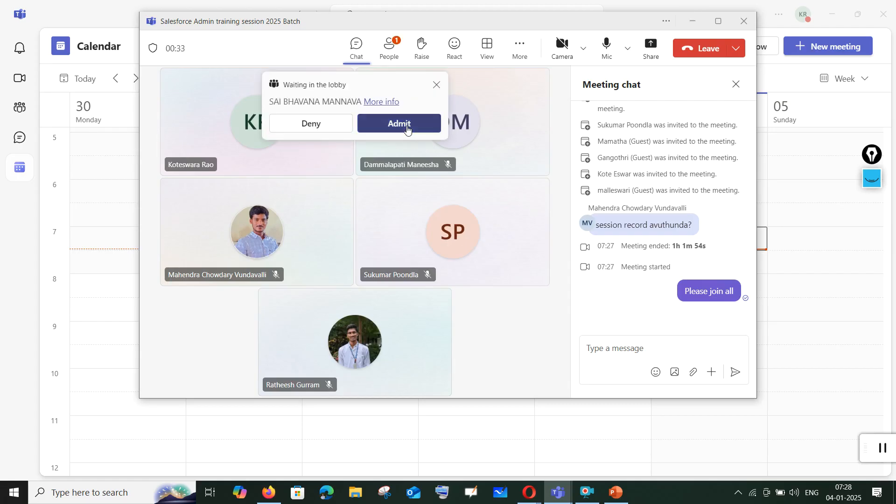
pyautogui.click(407, 128)
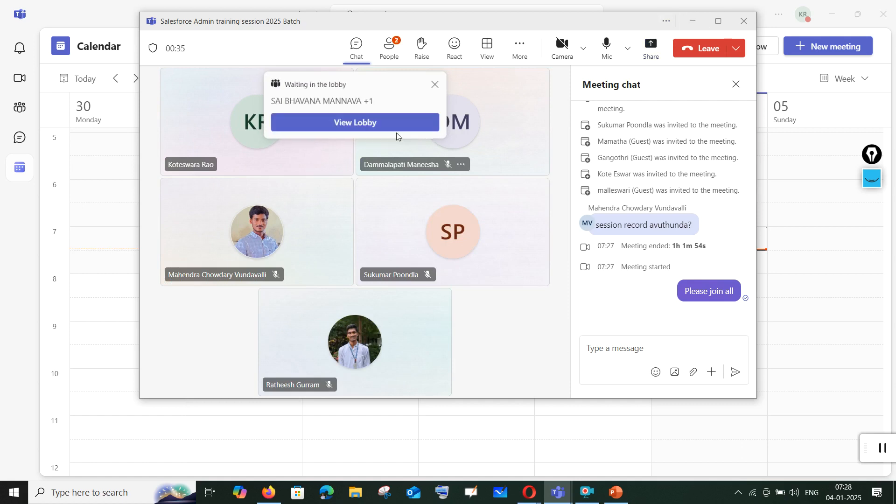
pyautogui.click(404, 124)
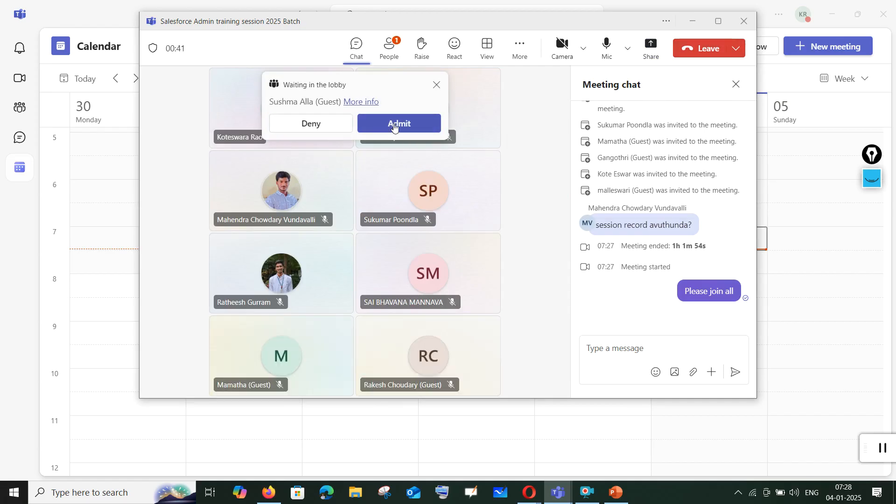
pyautogui.click(393, 124)
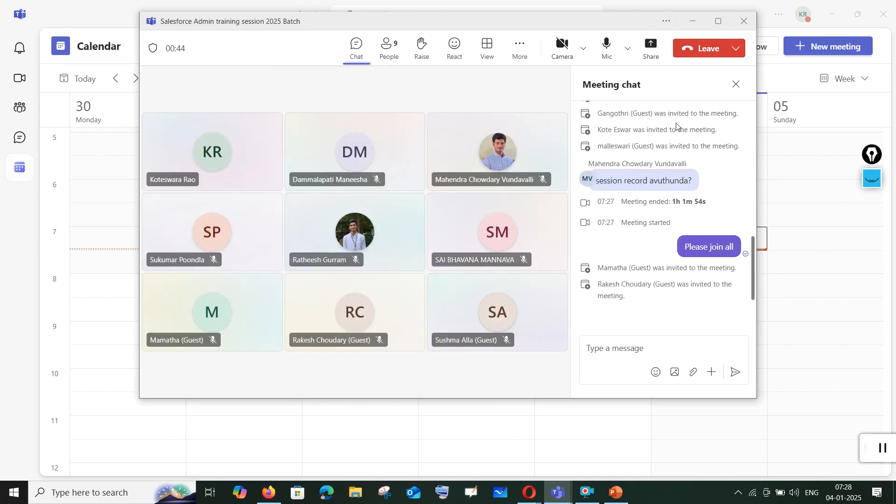
pyautogui.click(692, 21)
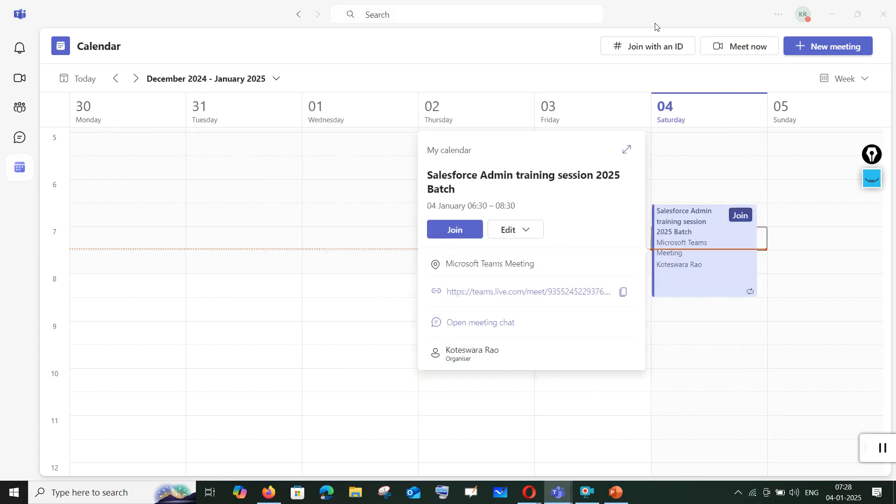
pyautogui.click(831, 15)
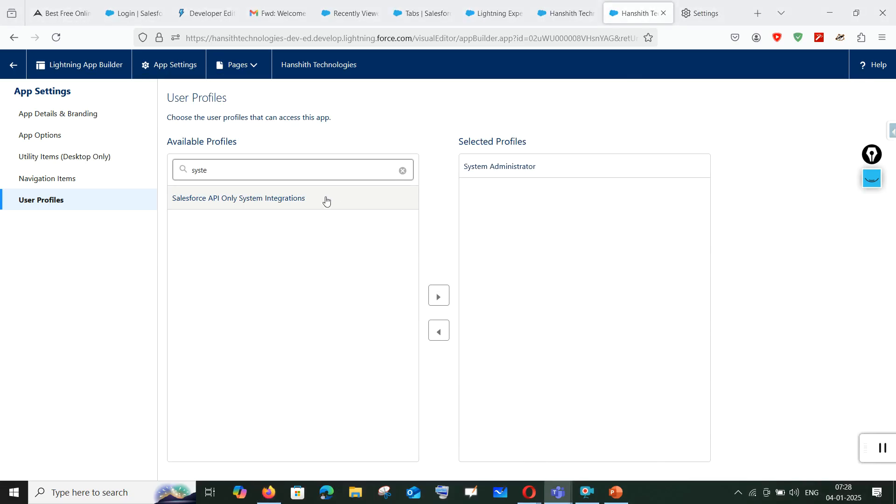
# Add Accounts to the app's Selected Items, then return to the empty College names Recently Viewed list.
pyautogui.click(70, 180)
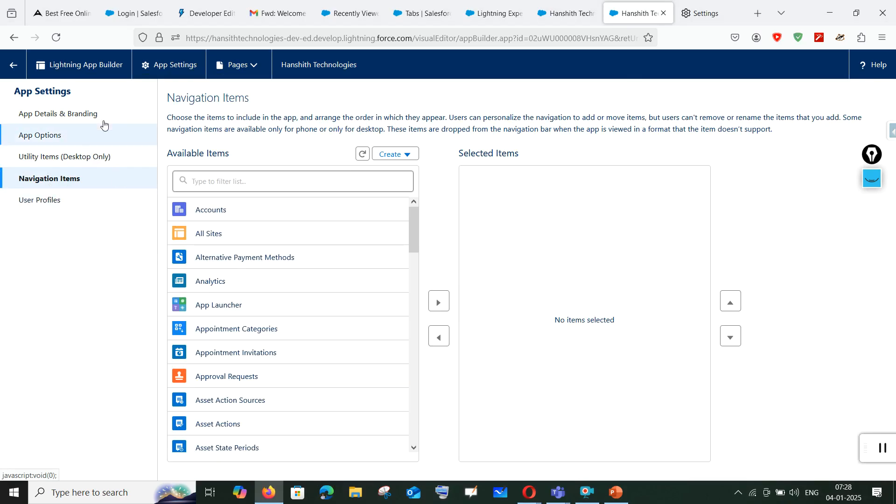
pyautogui.click(304, 183)
pyautogui.click(249, 214)
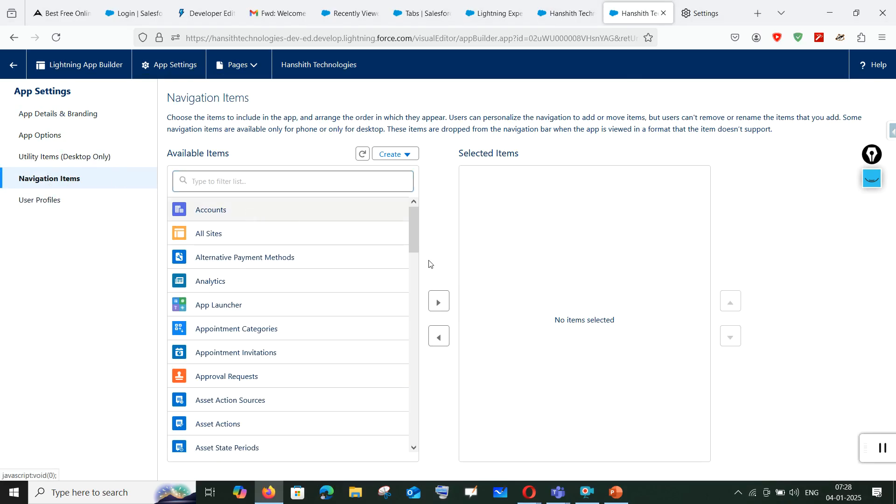
pyautogui.click(439, 302)
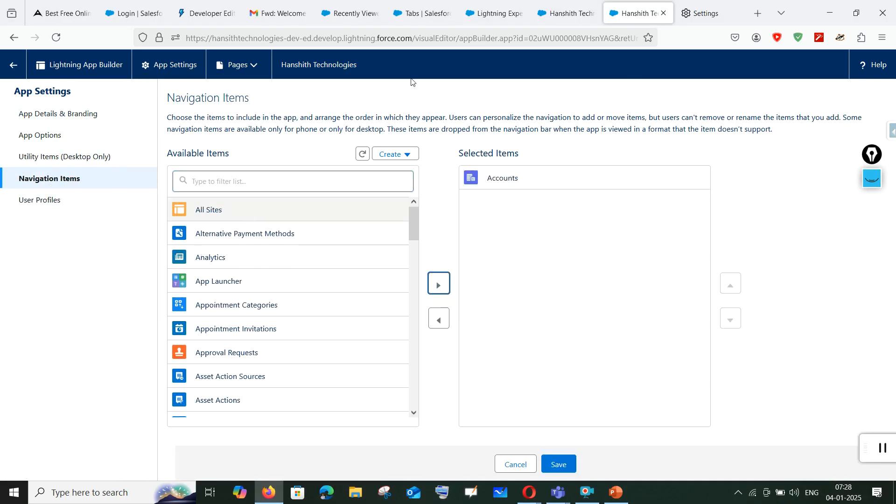
pyautogui.click(357, 11)
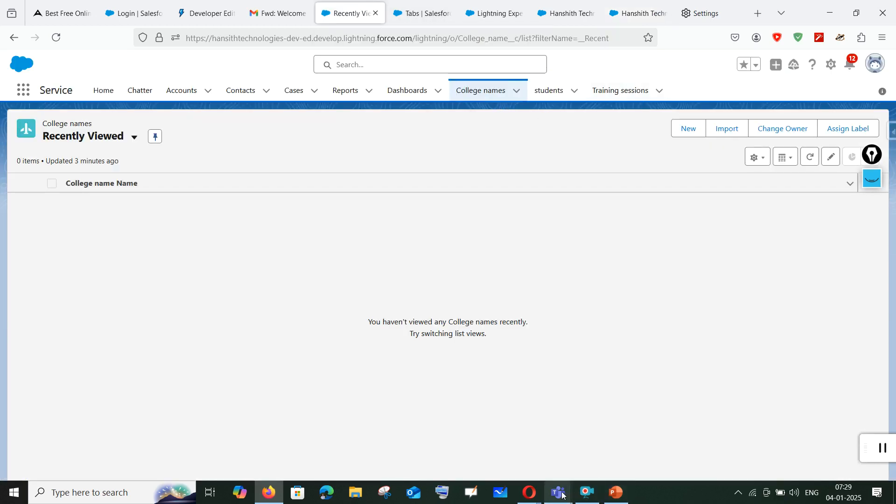
# Share the entire screen with the Salesforce Admin training meeting in Teams.
pyautogui.moveTo(558, 493)
pyautogui.click(629, 439)
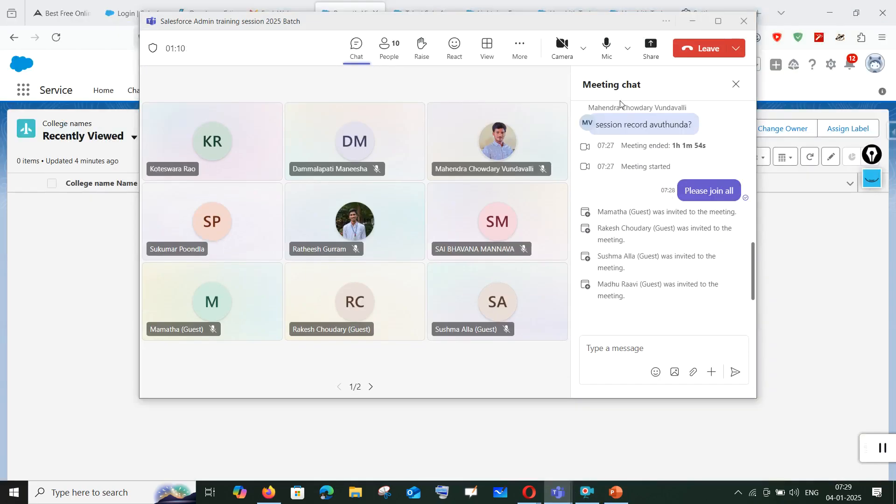
pyautogui.click(654, 52)
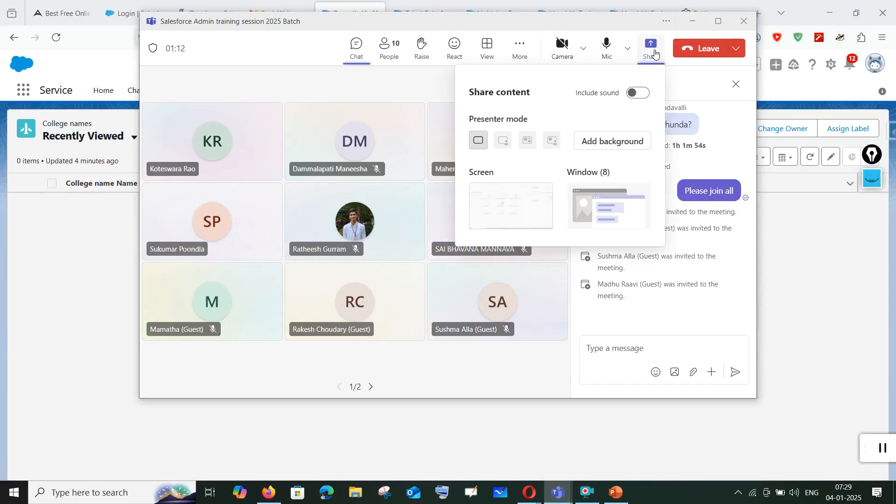
pyautogui.click(508, 212)
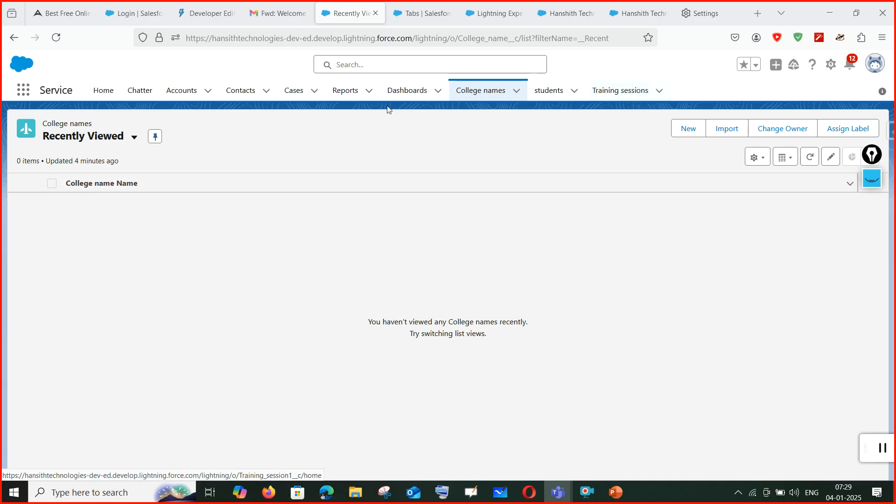
# Filter for and move College names and students into the Selected Items.
pyautogui.click(572, 14)
pyautogui.click(214, 179)
pyautogui.write('coll')
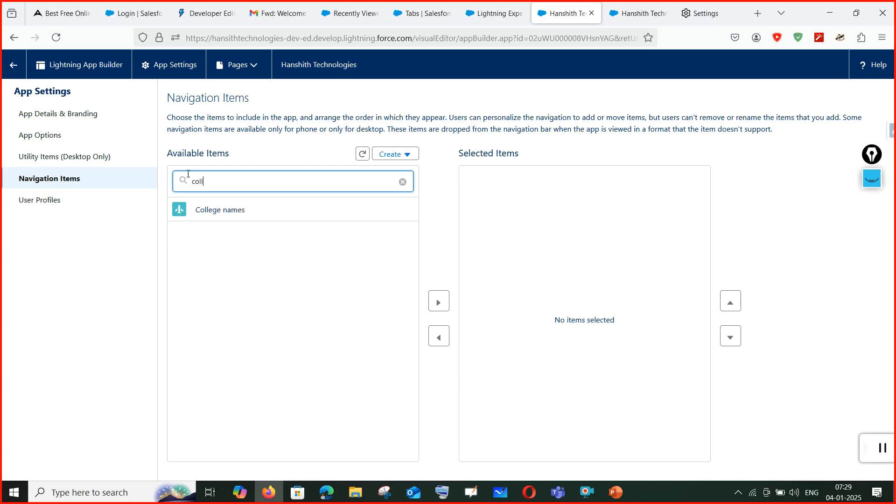
pyautogui.click(222, 210)
pyautogui.click(438, 303)
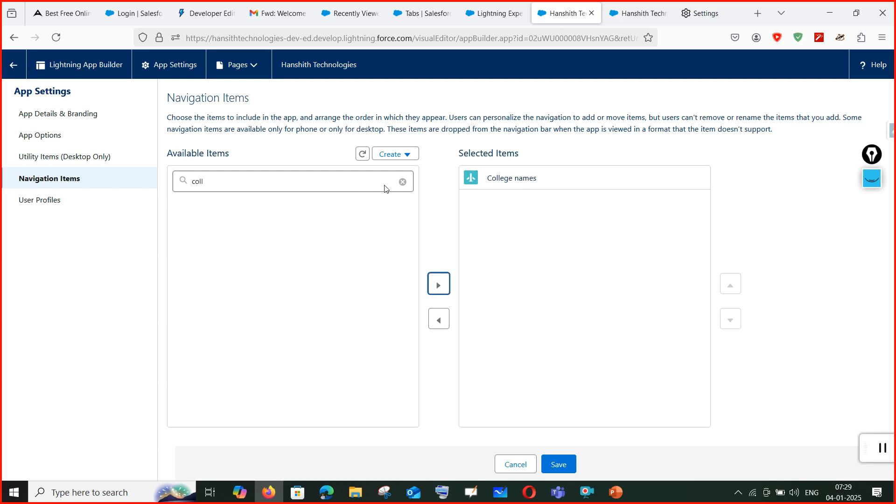
pyautogui.click(403, 182)
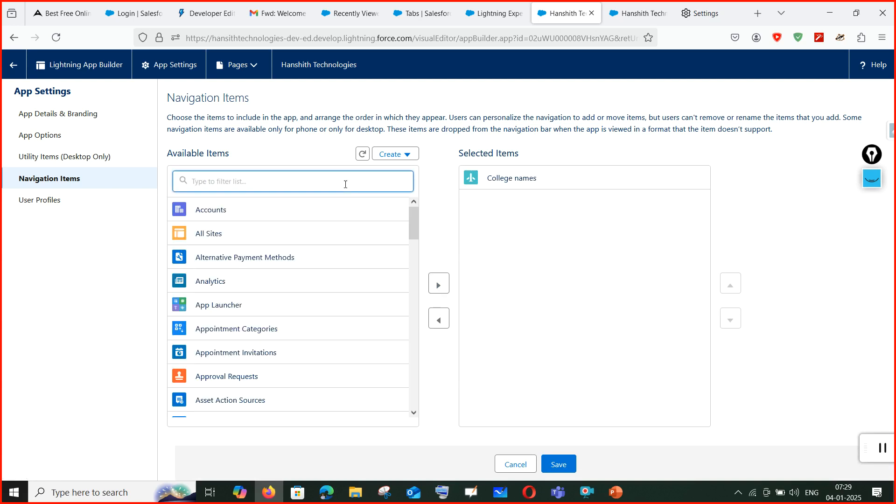
pyautogui.write('students')
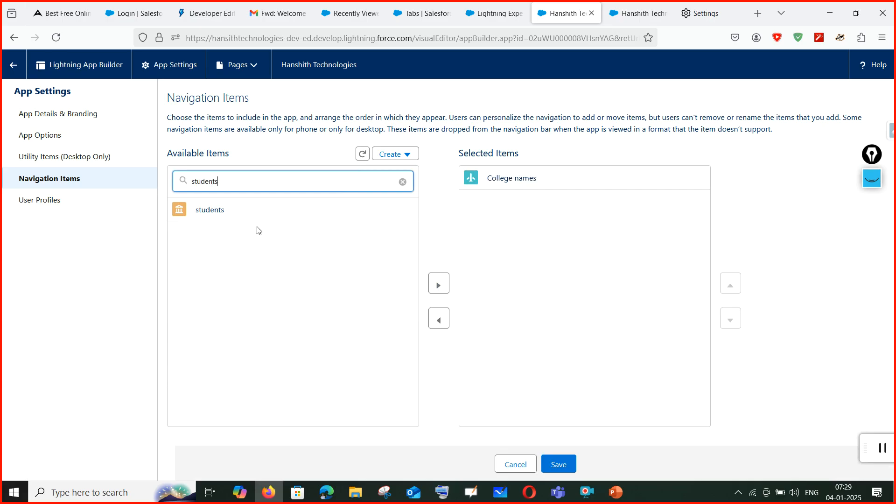
pyautogui.click(257, 217)
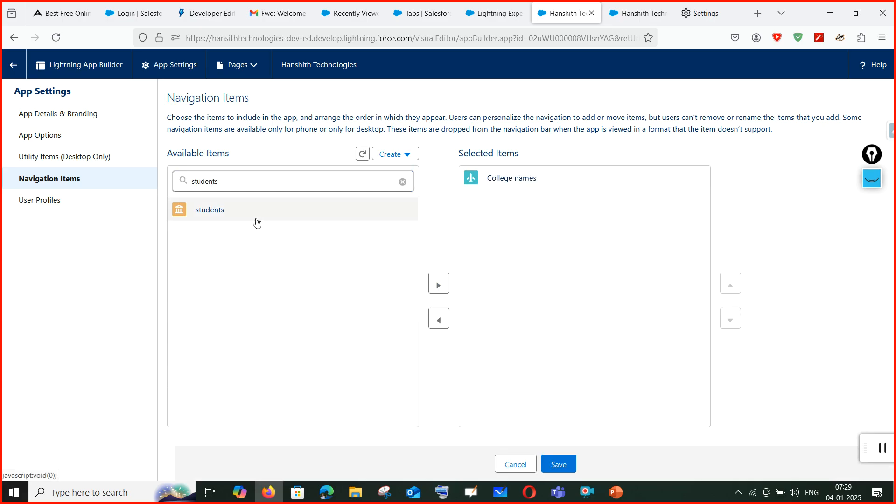
pyautogui.click(440, 288)
# Move Training sessions into the Selected Items and save the navigation items.
pyautogui.click(290, 179)
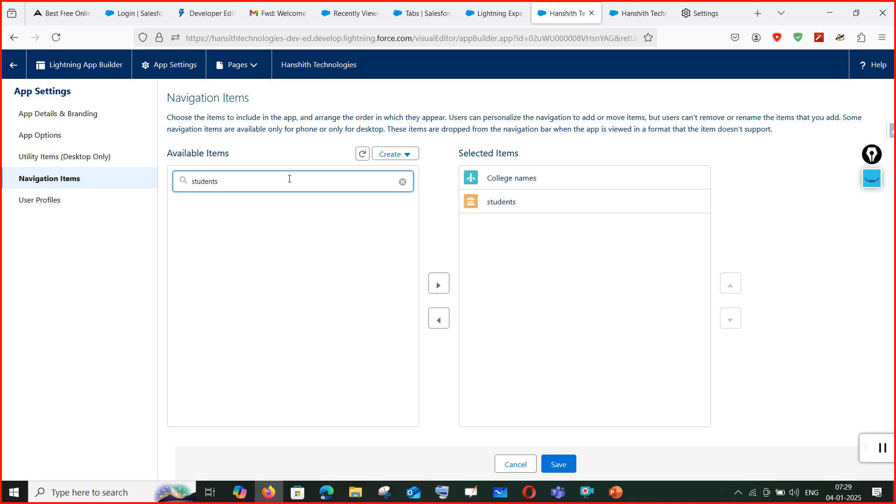
pyautogui.press('BackSpace')
pyautogui.press('BackSpace')
pyautogui.press('BackSpace')
pyautogui.press('BackSpace')
pyautogui.press('BackSpace')
pyautogui.write('tranin')
pyautogui.press('BackSpace')
pyautogui.press('BackSpace')
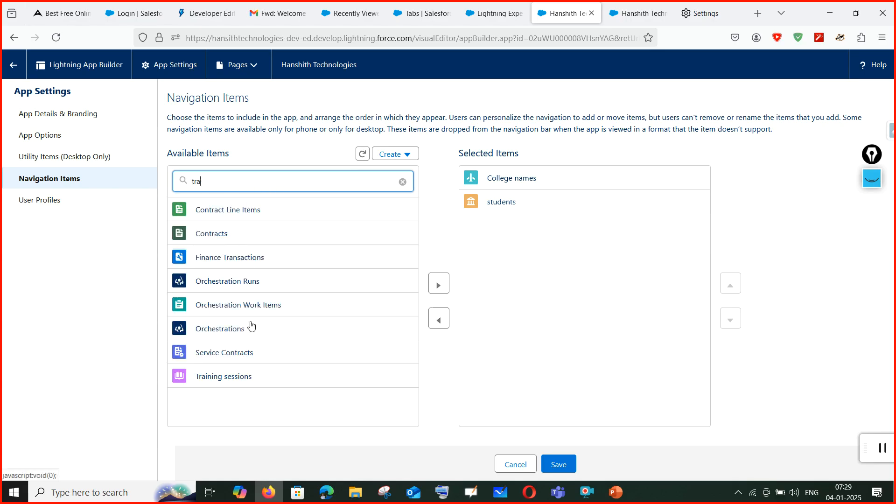
pyautogui.click(242, 377)
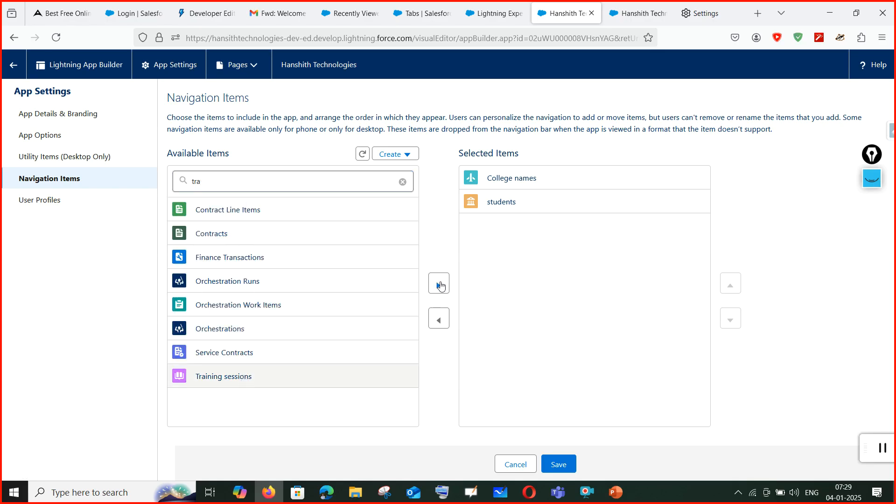
pyautogui.click(440, 286)
pyautogui.click(563, 462)
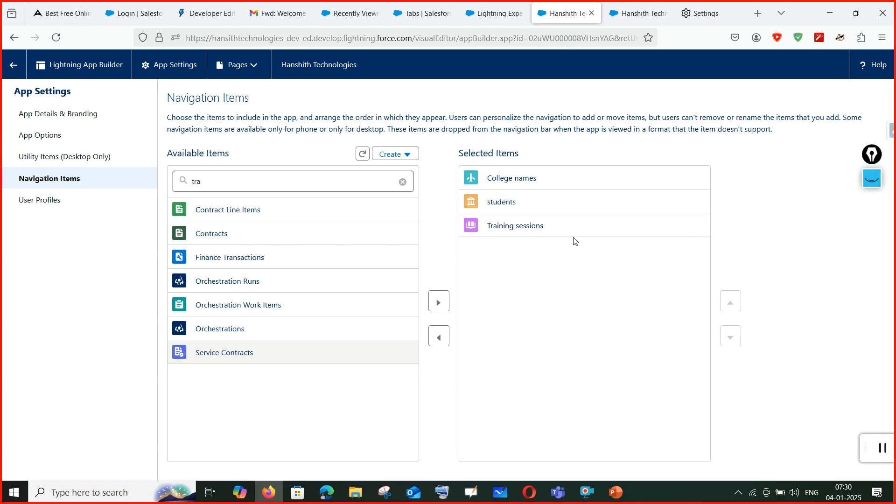
pyautogui.click(500, 19)
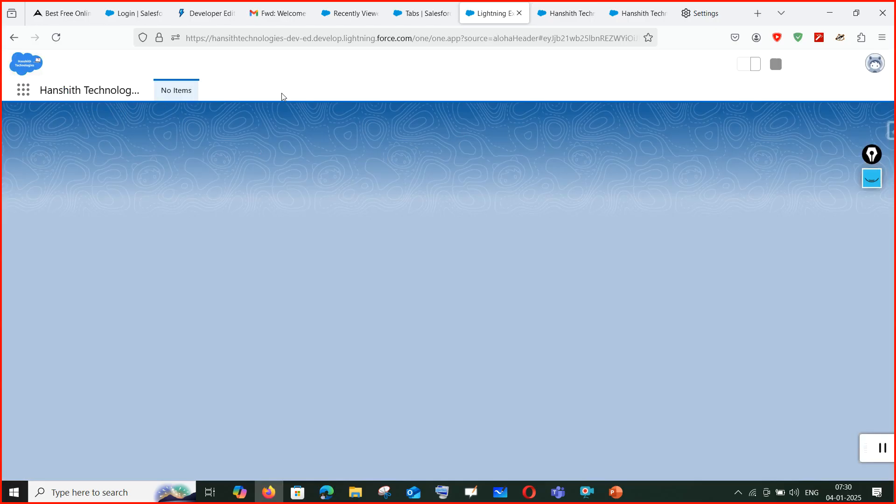
# Reload the Hanshith Technologies app, then bring forward the Salesforce window in Opera.
pyautogui.click(60, 38)
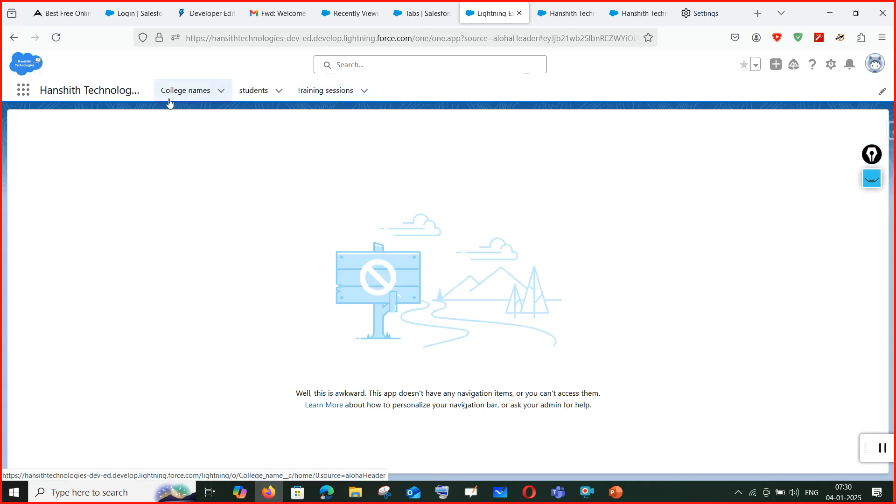
pyautogui.click(554, 5)
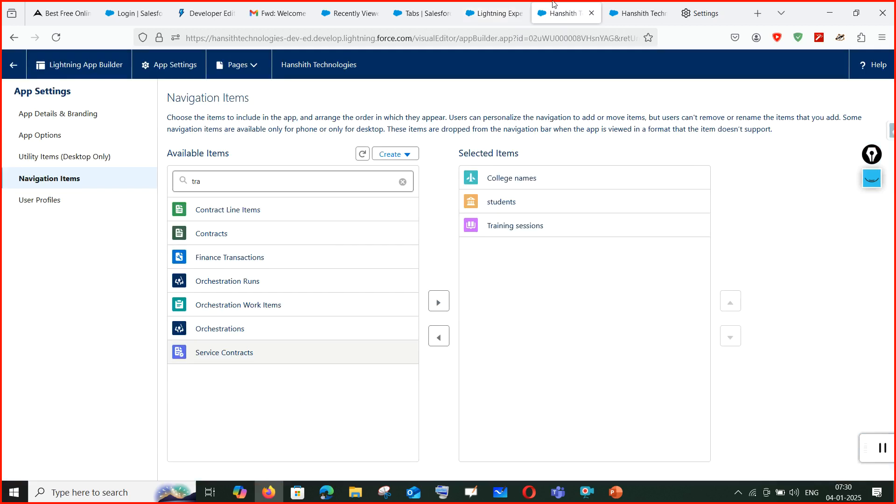
pyautogui.click(529, 492)
pyautogui.click(487, 457)
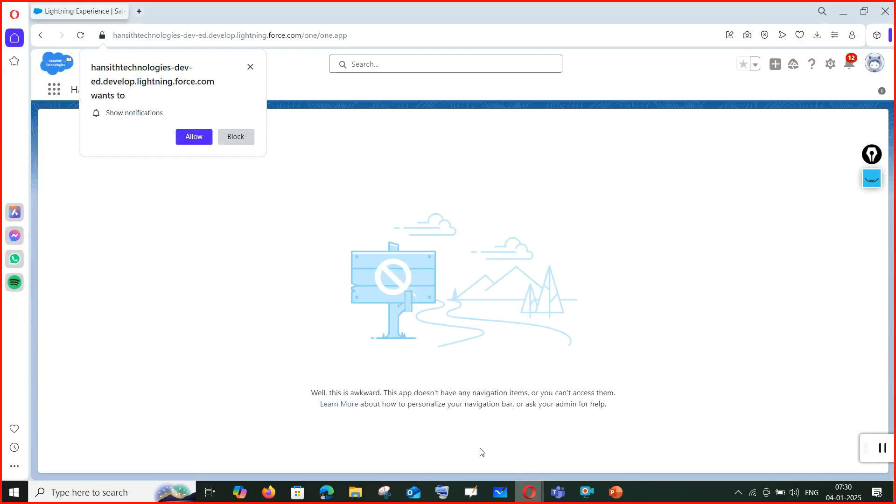
# In Opera, answer the notification prompts, reload the app, and open Setup from the gear menu.
pyautogui.click(835, 66)
pyautogui.click(772, 129)
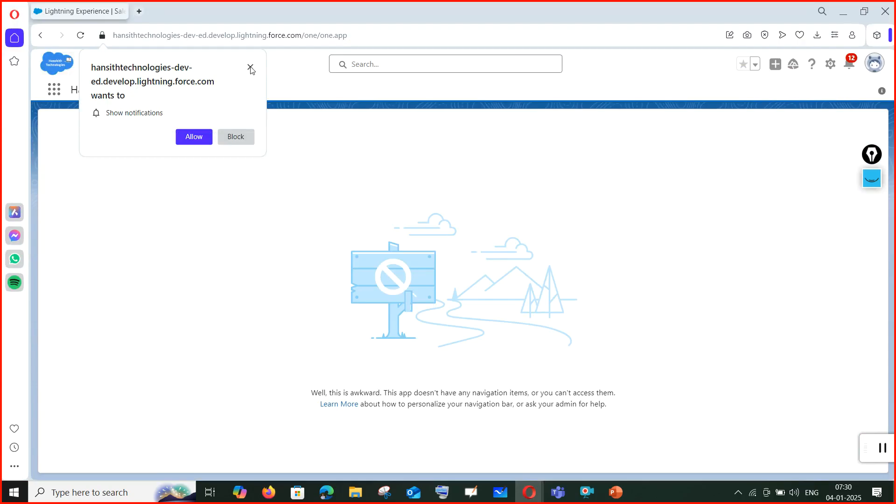
pyautogui.click(200, 139)
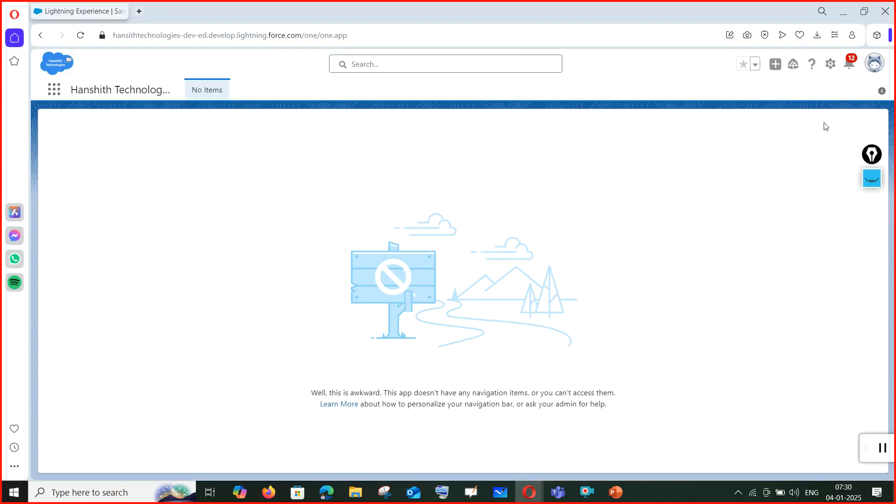
pyautogui.click(80, 37)
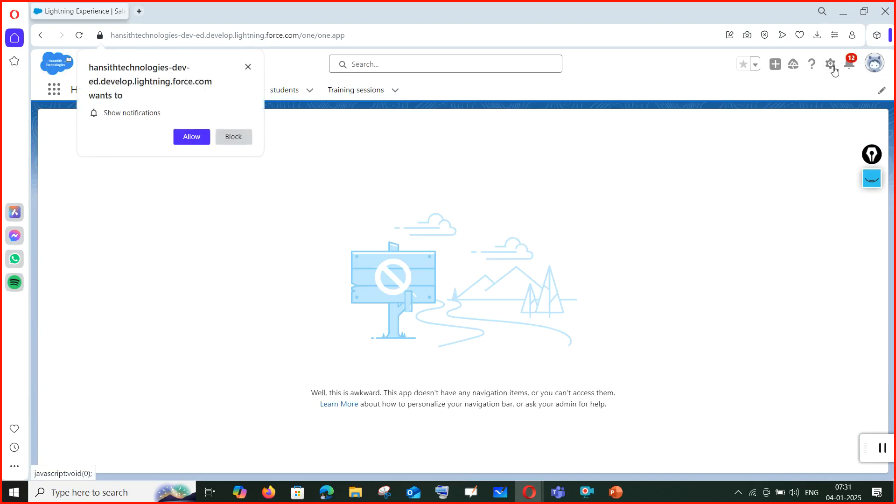
pyautogui.click(192, 138)
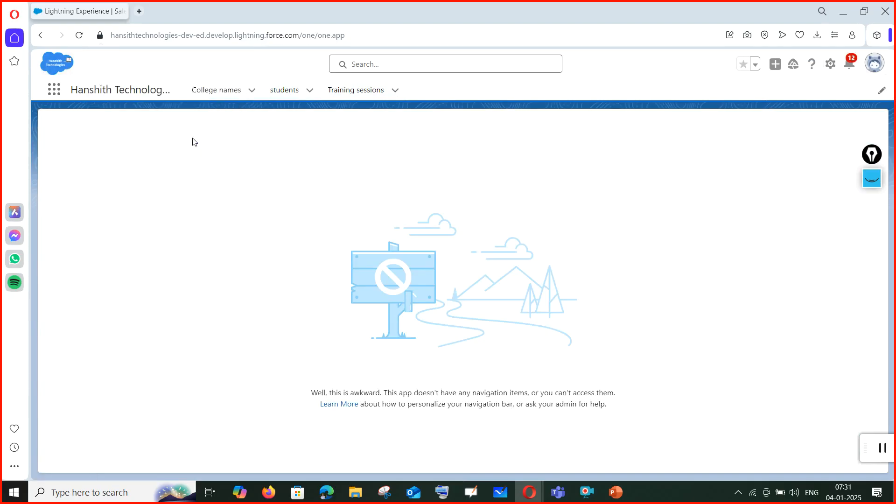
pyautogui.click(830, 65)
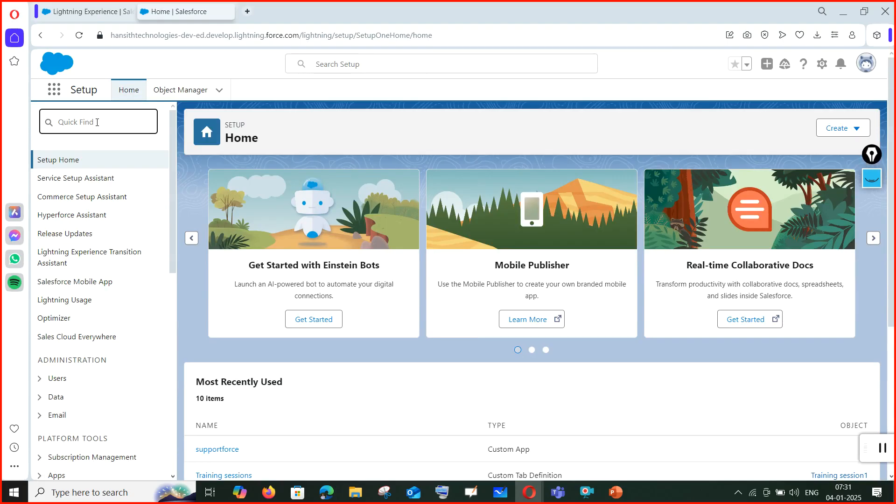
# Find App Manager via Quick Find 'app' and duplicate its browser tab.
pyautogui.write('appapp')
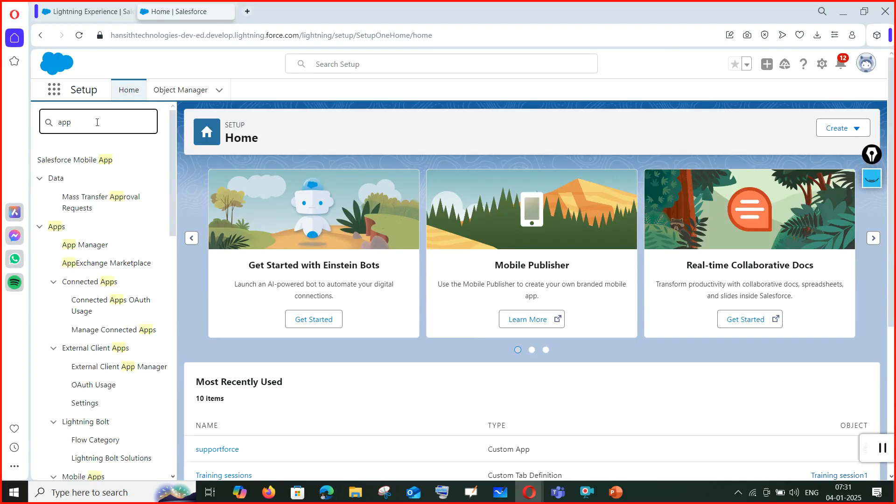
pyautogui.click(84, 251)
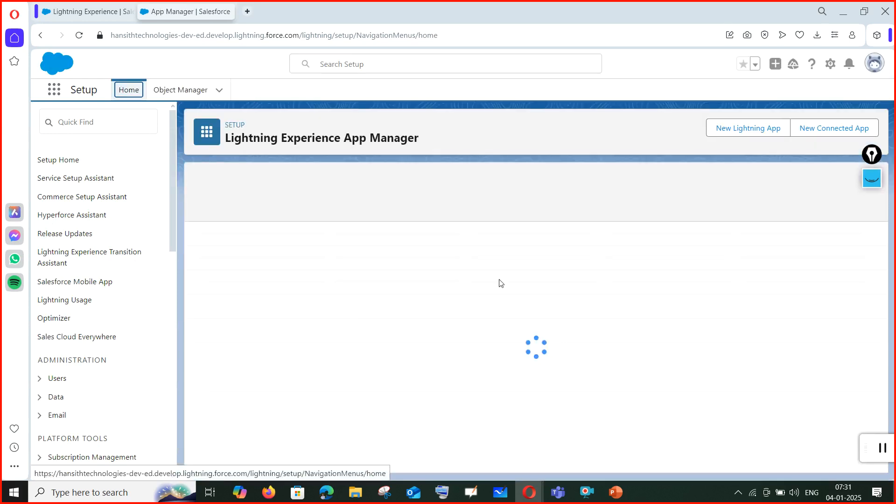
pyautogui.rightClick(194, 13)
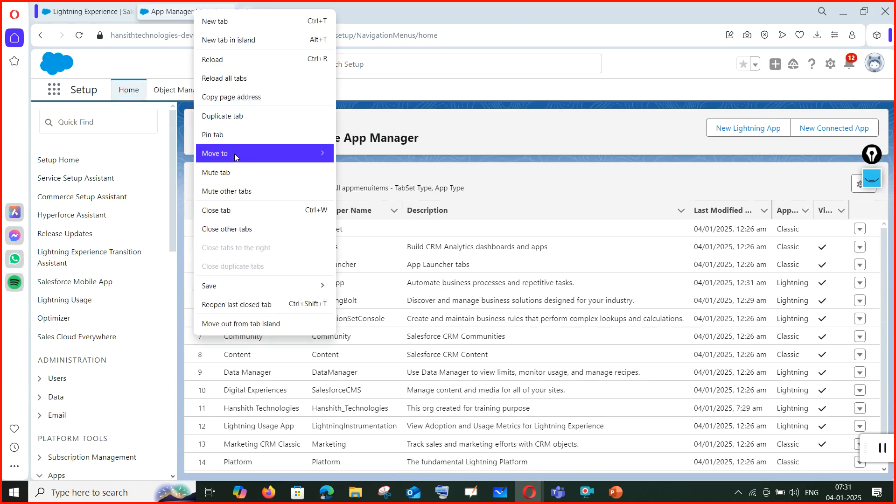
pyautogui.click(234, 116)
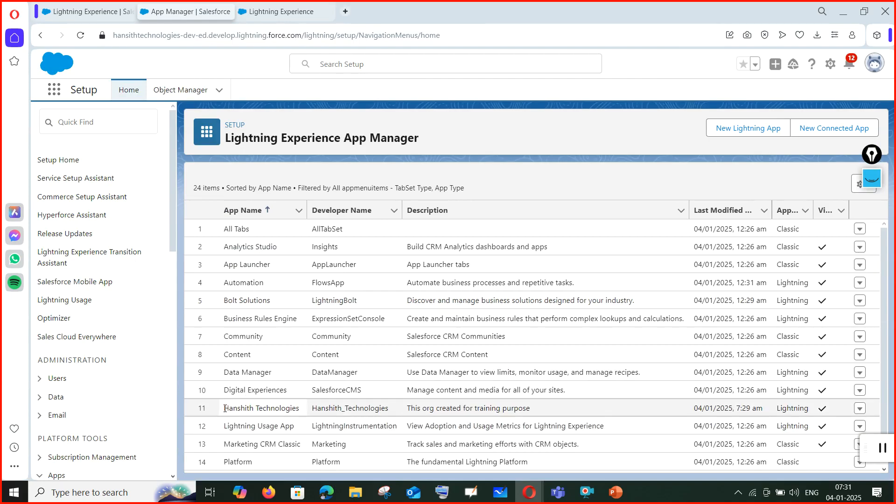
# Choose Edit from the Hanshith Technologies row's actions in the app list.
pyautogui.moveTo(303, 413); pyautogui.dragTo(592, 426)
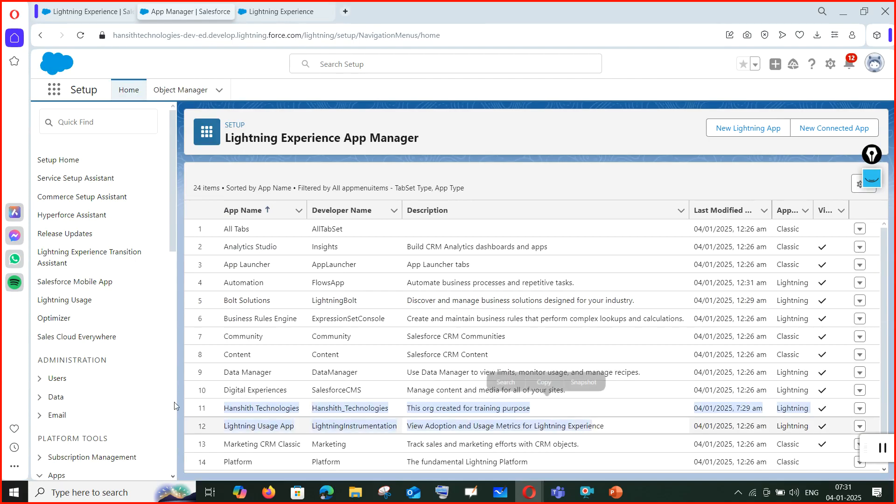
pyautogui.click(860, 409)
pyautogui.click(860, 409)
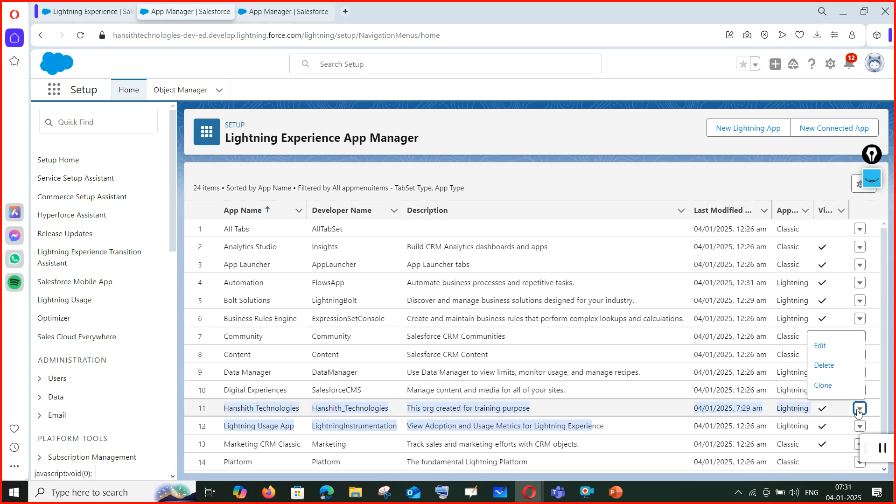
pyautogui.click(832, 345)
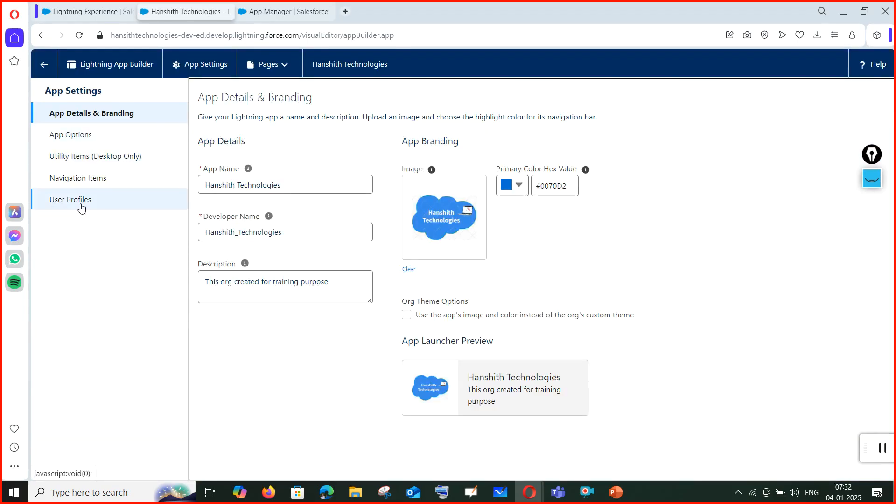
# Add Accounts to the app's navigation items, move it above College names, students and Training sessions, and save.
pyautogui.click(87, 186)
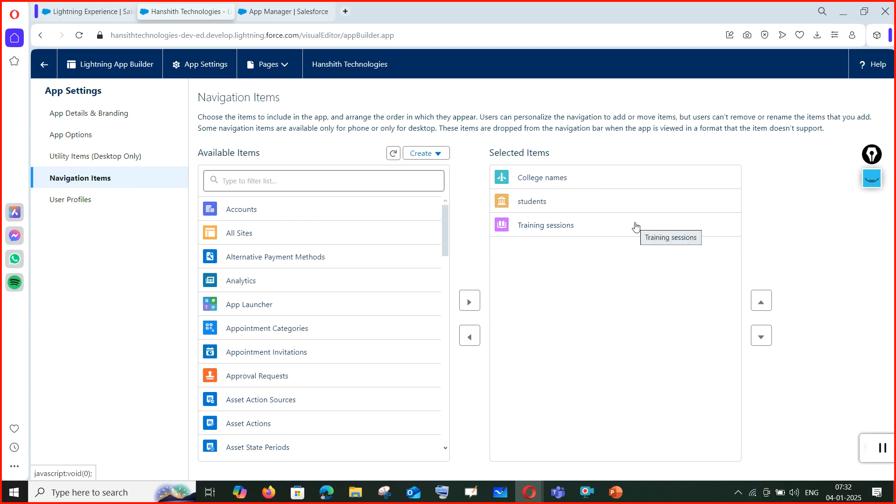
pyautogui.click(273, 216)
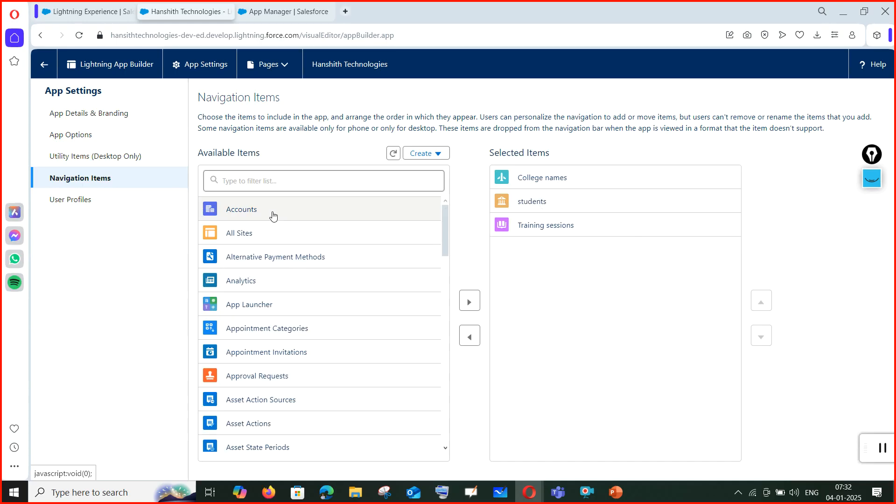
pyautogui.click(470, 301)
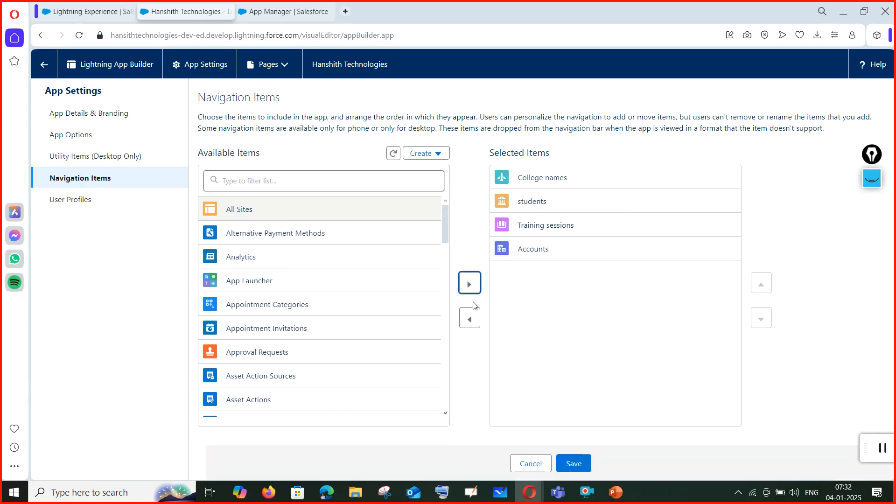
pyautogui.click(558, 256)
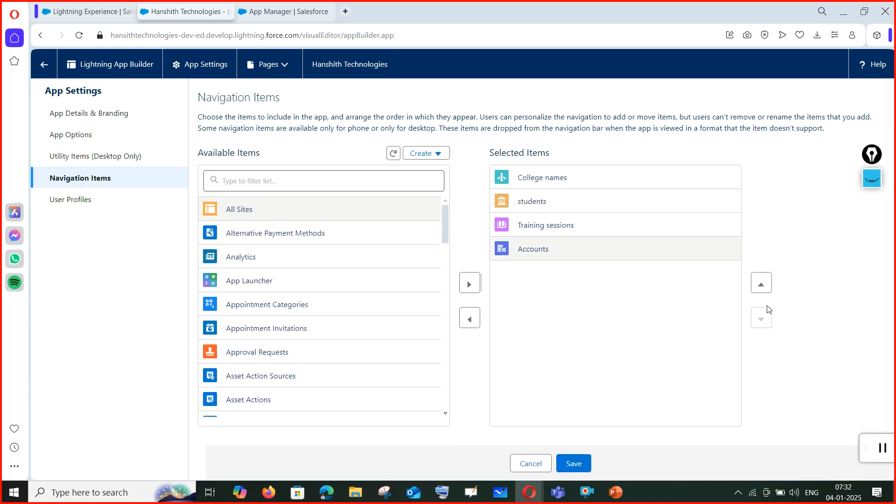
pyautogui.click(766, 284)
pyautogui.click(767, 285)
pyautogui.click(767, 286)
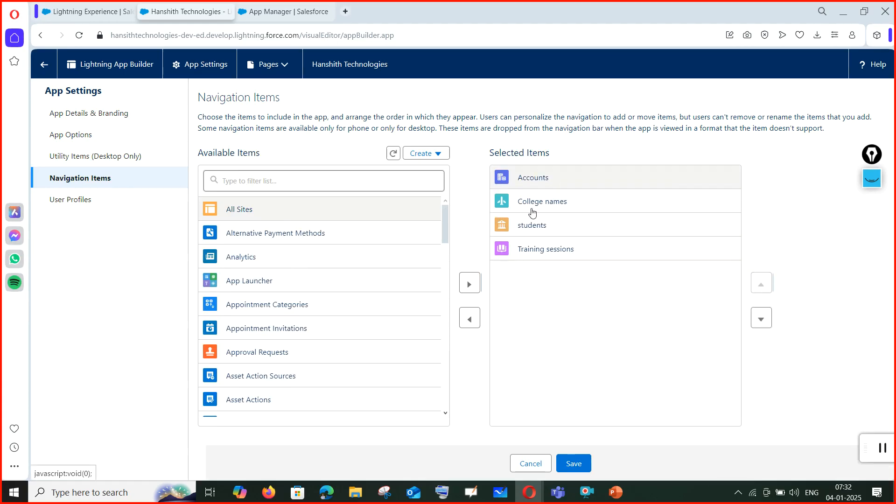
pyautogui.click(575, 464)
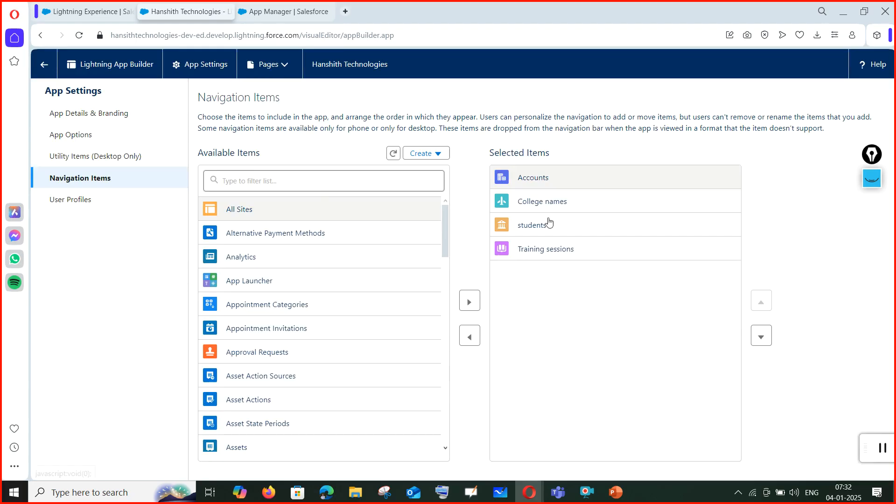
pyautogui.click(100, 16)
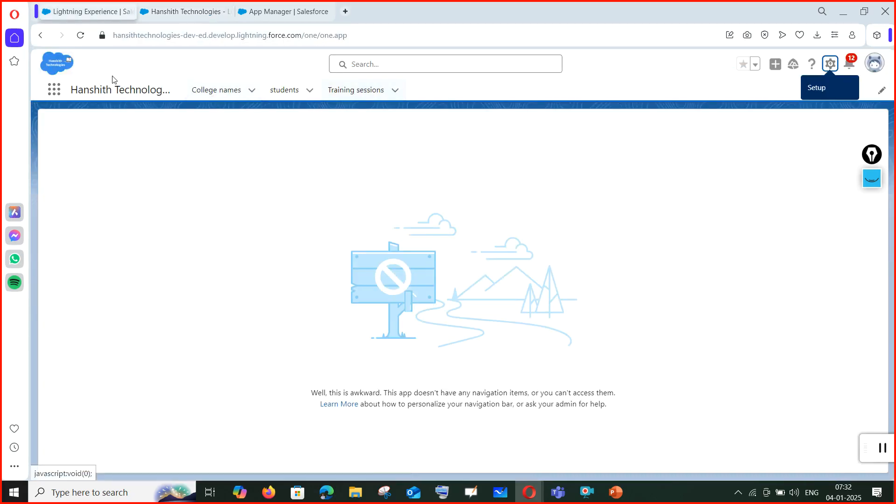
# Reload the Hanshith Technologies app to confirm the Accounts tab, then go back to App Manager.
pyautogui.click(80, 36)
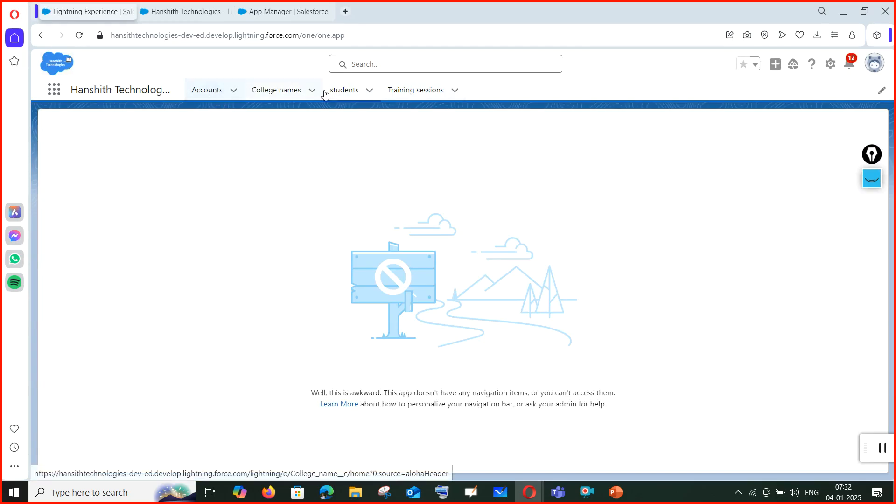
pyautogui.click(196, 3)
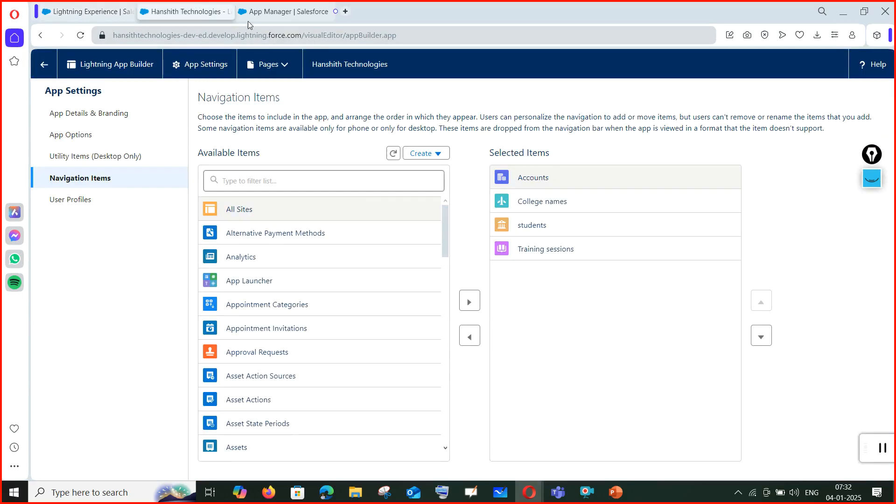
pyautogui.click(259, 11)
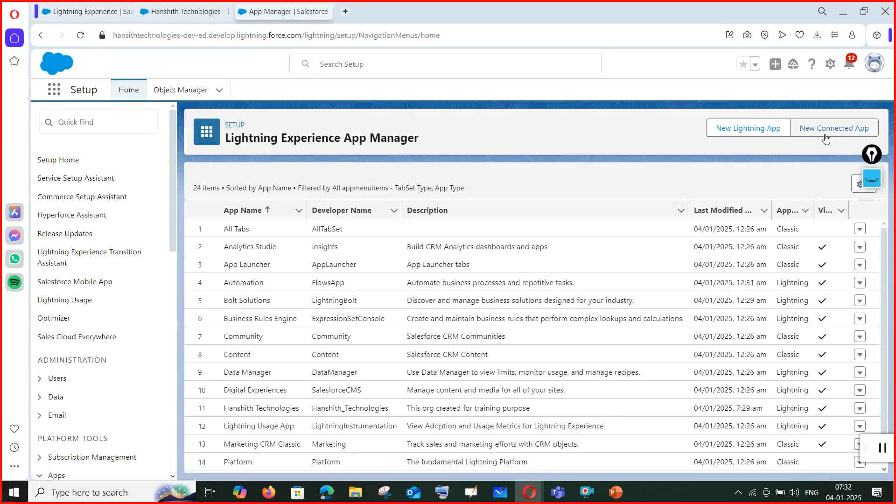
pyautogui.click(749, 127)
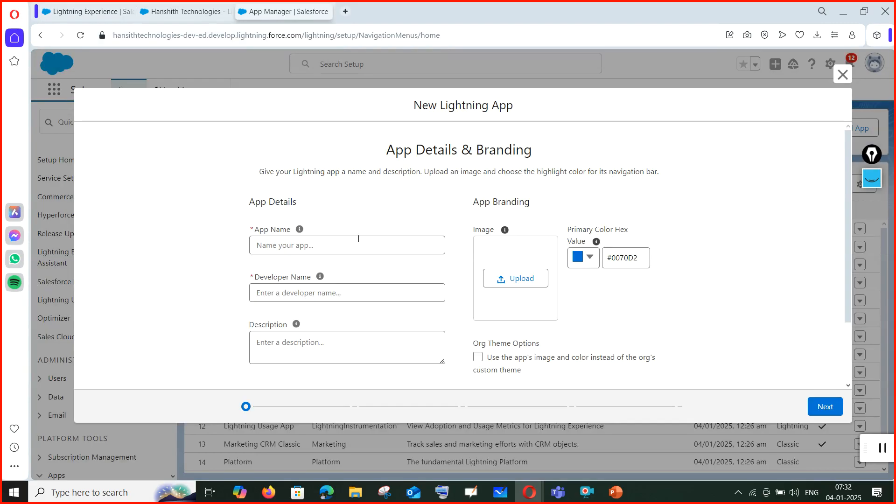
# Name the new Lightning app 'Public Resources' and describe it as 'To monitor public good data'.
pyautogui.click(357, 242)
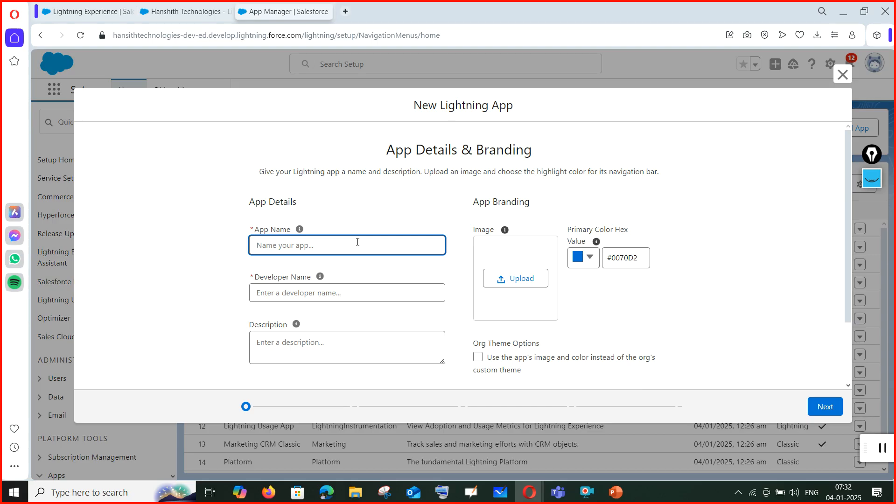
pyautogui.write('M')
pyautogui.press('BackSpace')
pyautogui.write('Public Resources')
pyautogui.click(382, 272)
pyautogui.click(325, 344)
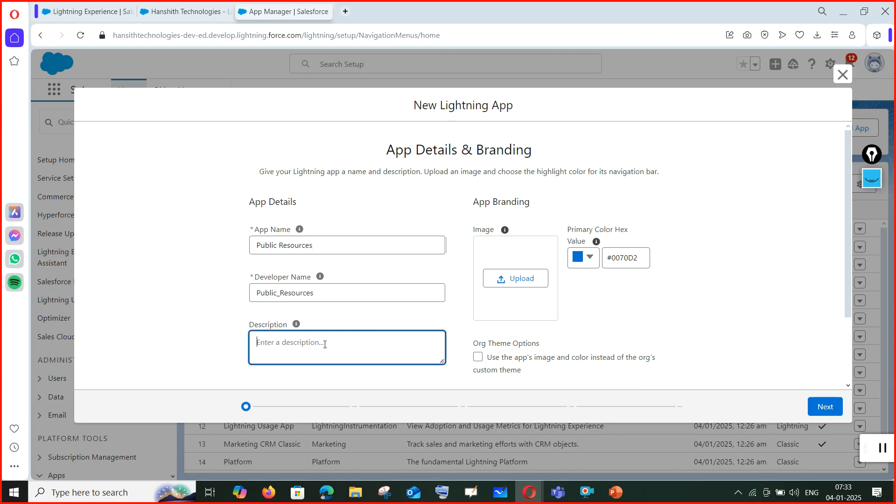
pyautogui.write('To monitar pu')
pyautogui.rightClick(281, 342)
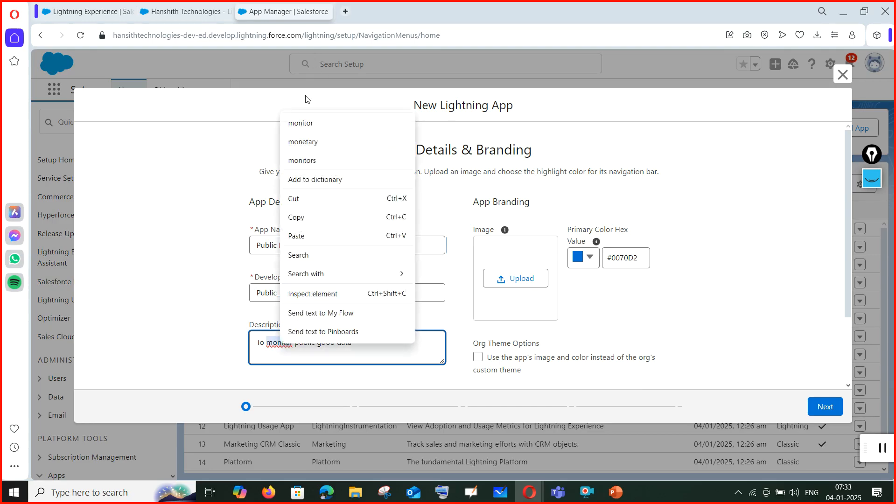
pyautogui.click(304, 121)
# Upload logo.PNG from the Desktop as the app image and continue to App Options.
pyautogui.click(517, 280)
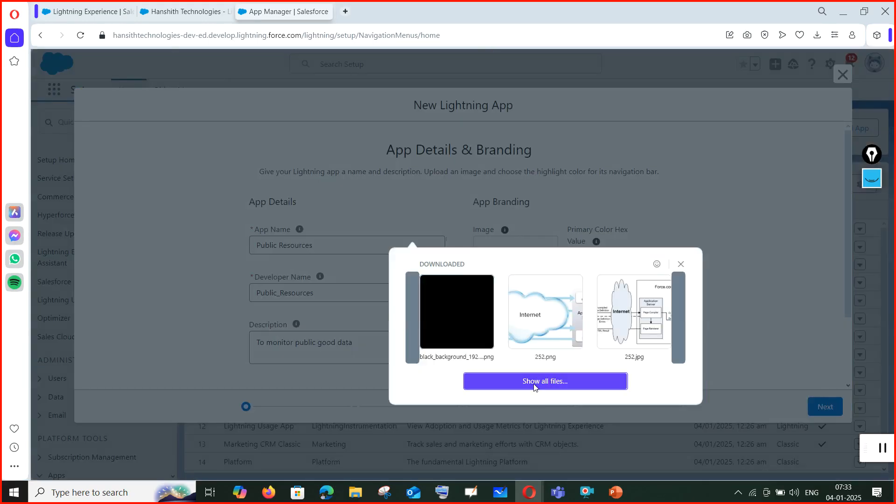
pyautogui.click(532, 380)
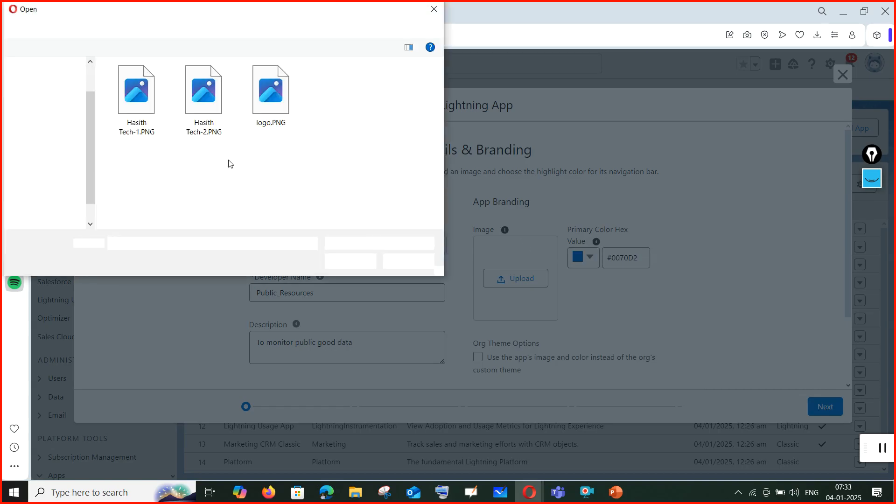
pyautogui.click(420, 91)
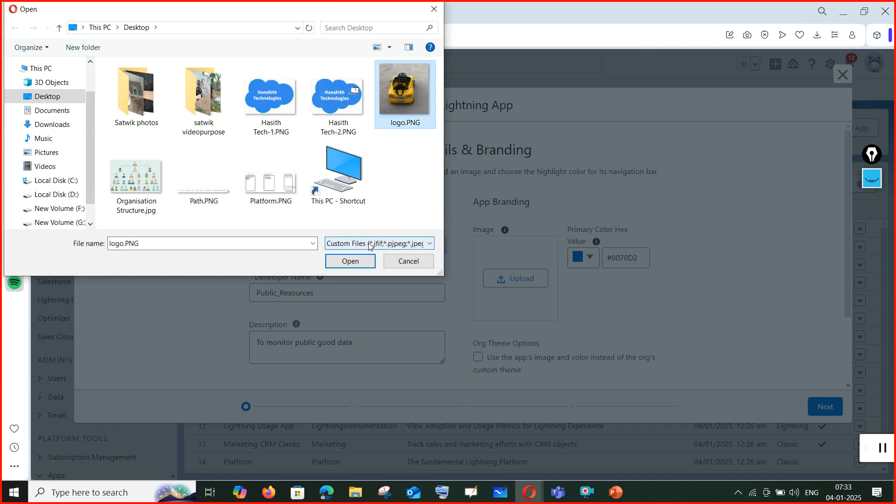
pyautogui.click(350, 261)
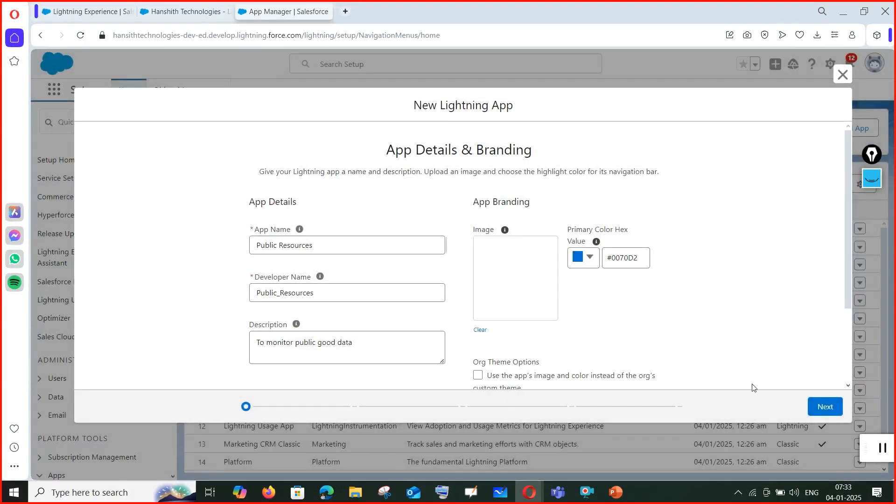
pyautogui.click(822, 411)
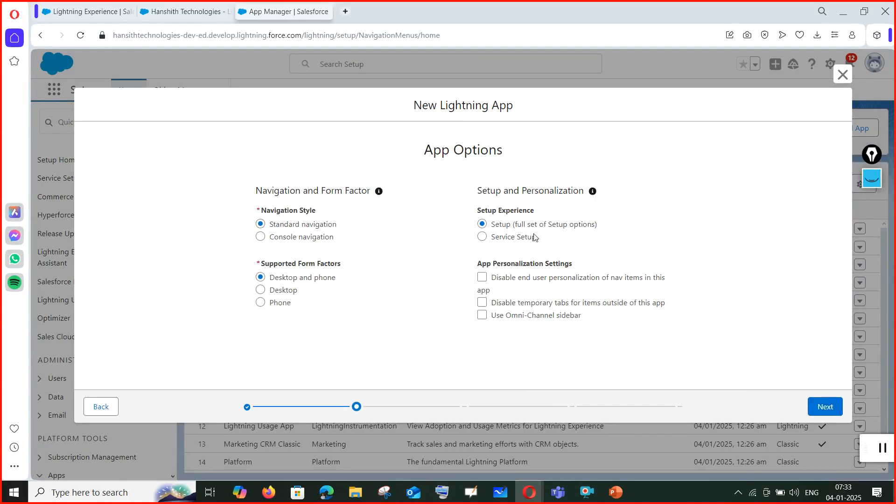
# Pass App Options, keep Default utility bar alignment, and move through Navigation Items to User Profiles.
pyautogui.click(818, 410)
pyautogui.scroll(-3, 246, 262)
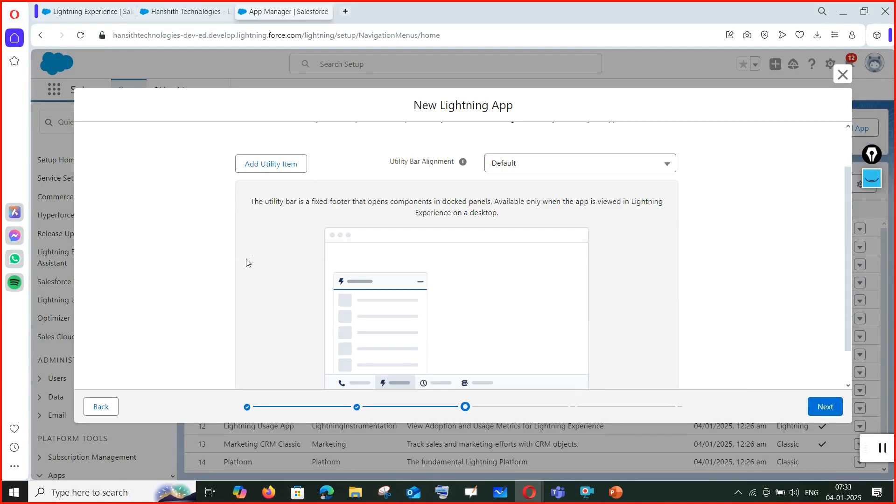
pyautogui.scroll(3, 468, 305)
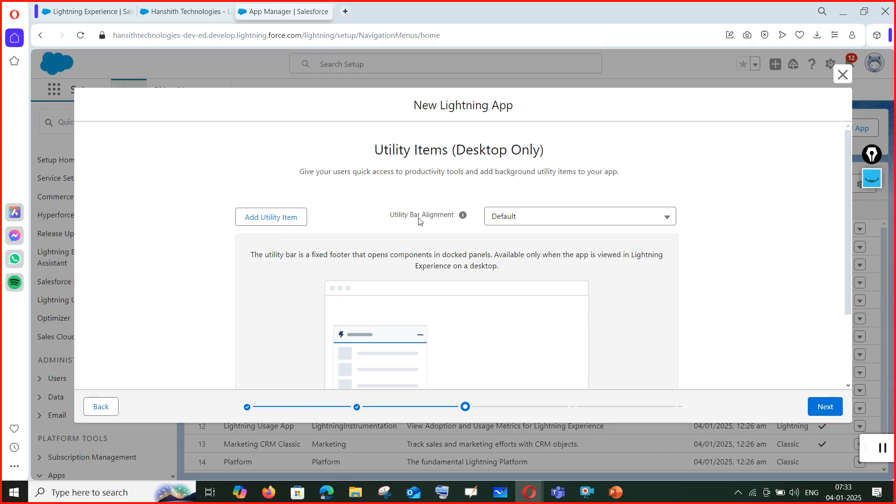
pyautogui.click(543, 227)
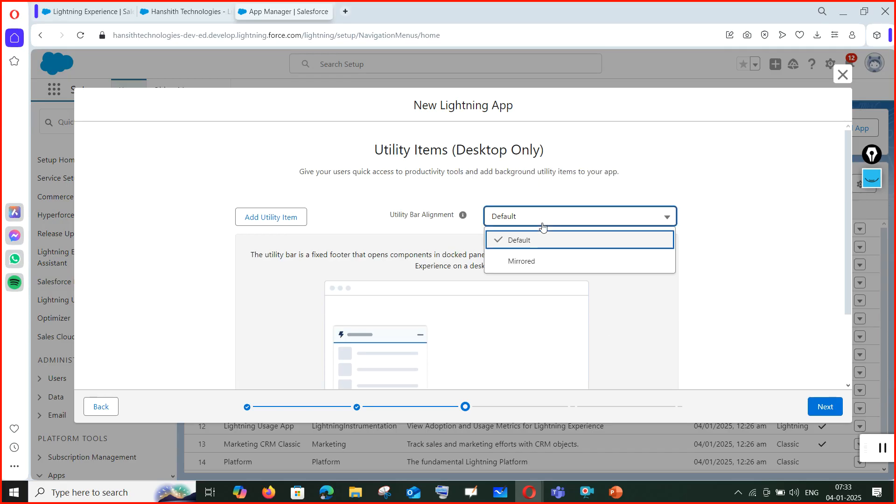
pyautogui.click(542, 228)
pyautogui.click(829, 407)
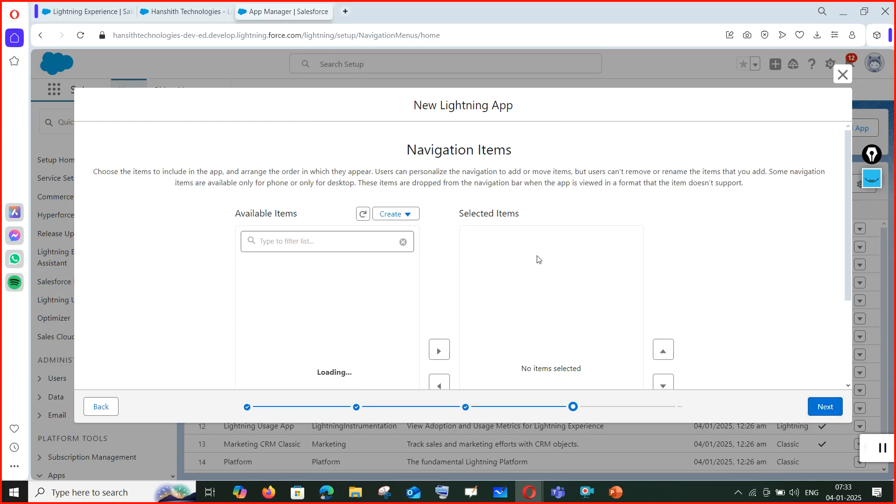
pyautogui.scroll(-3, 516, 282)
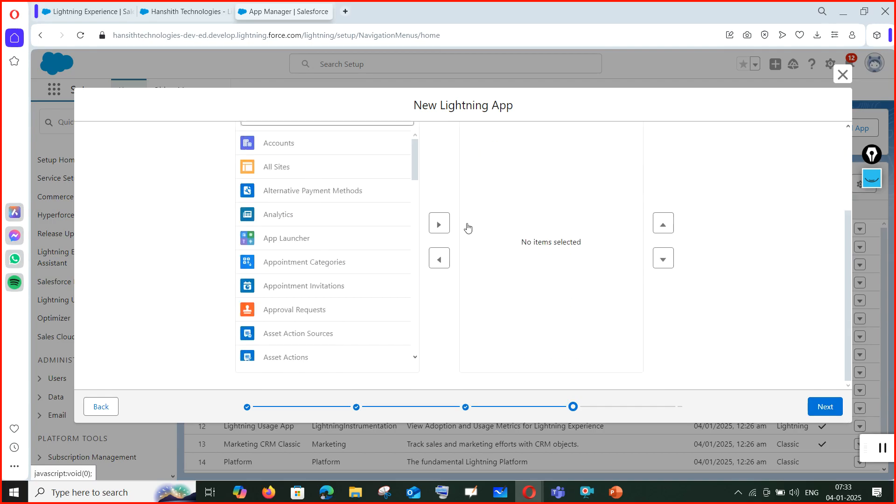
pyautogui.scroll(3, 468, 229)
pyautogui.click(360, 240)
pyautogui.write('syst')
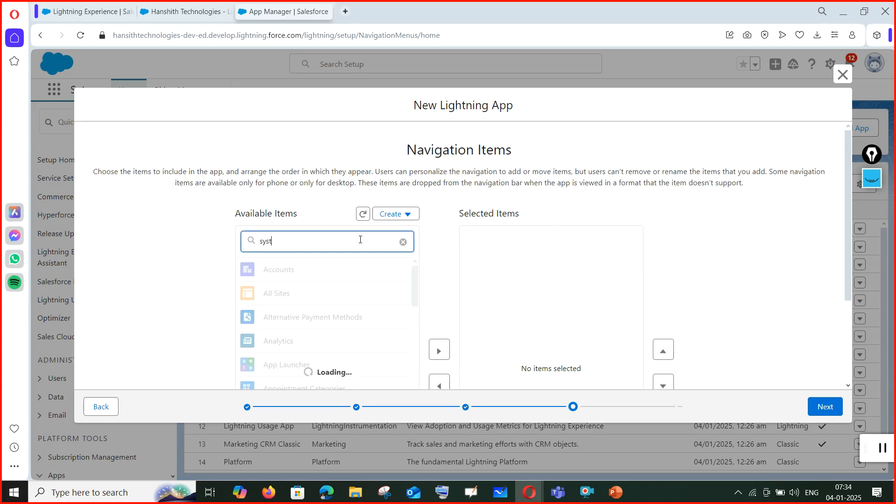
pyautogui.click(825, 406)
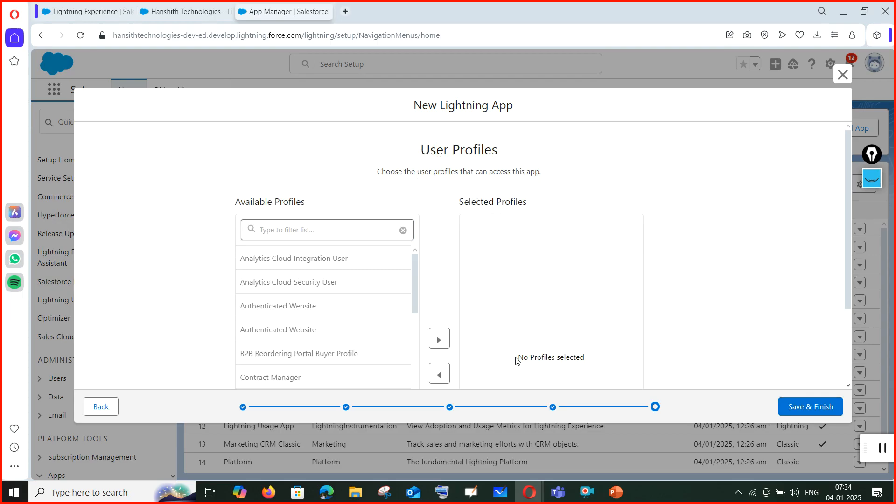
# Filter the available profiles on 'system' and select System Administrator.
pyautogui.click(357, 233)
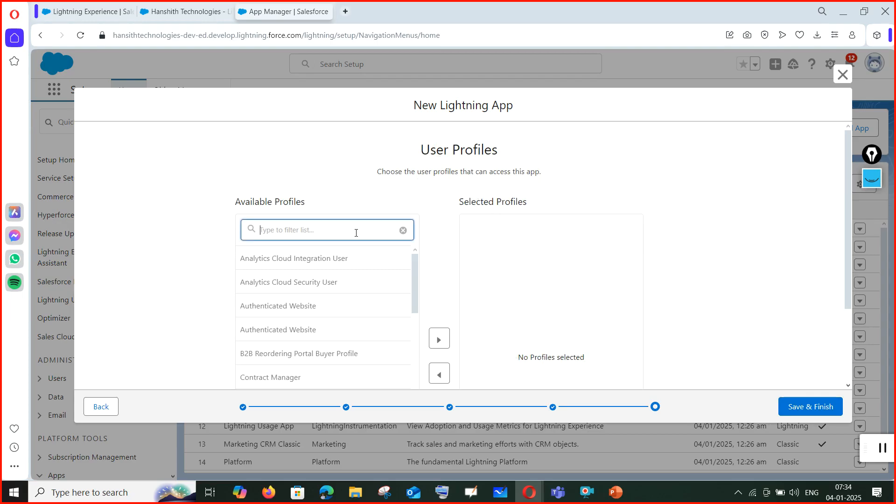
pyautogui.write('system')
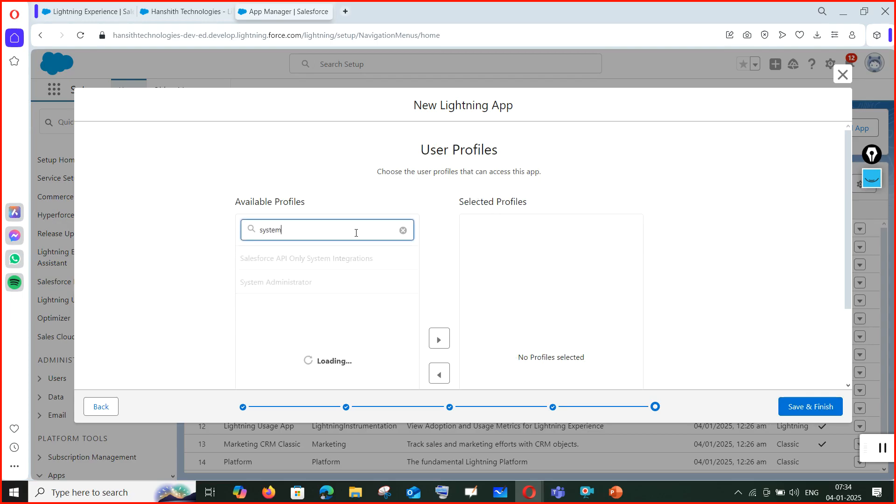
pyautogui.click(328, 286)
pyautogui.scroll(-2, 330, 278)
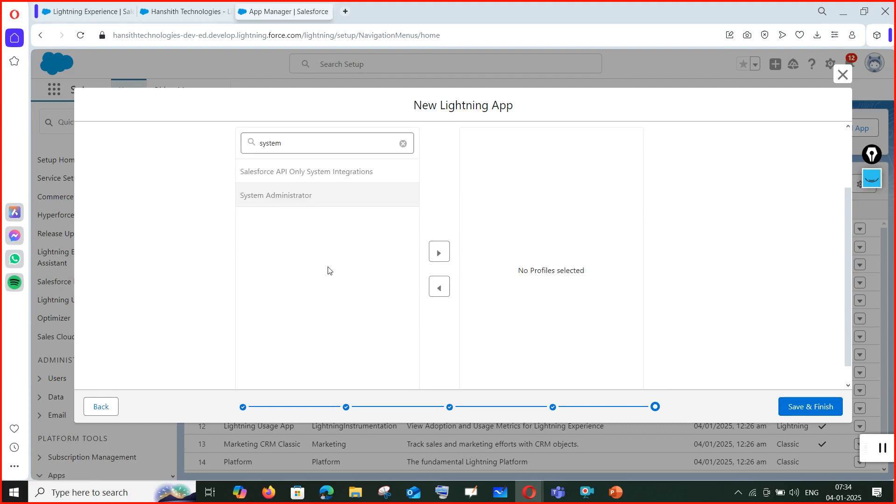
pyautogui.scroll(2, 584, 303)
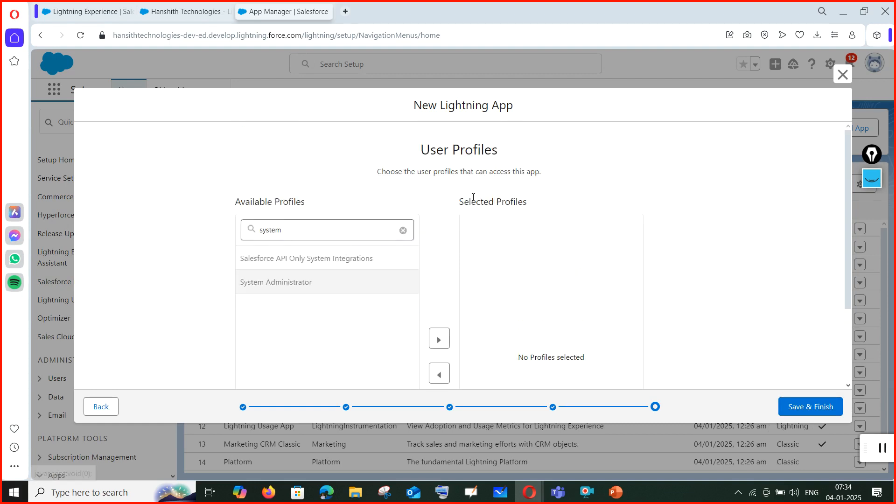
# Give System Administrator access and save the Public Resources app.
pyautogui.click(441, 340)
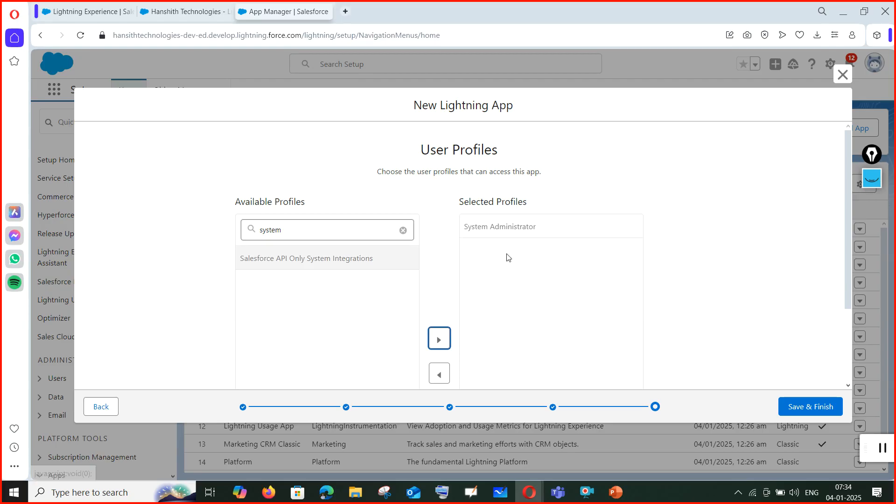
pyautogui.click(794, 409)
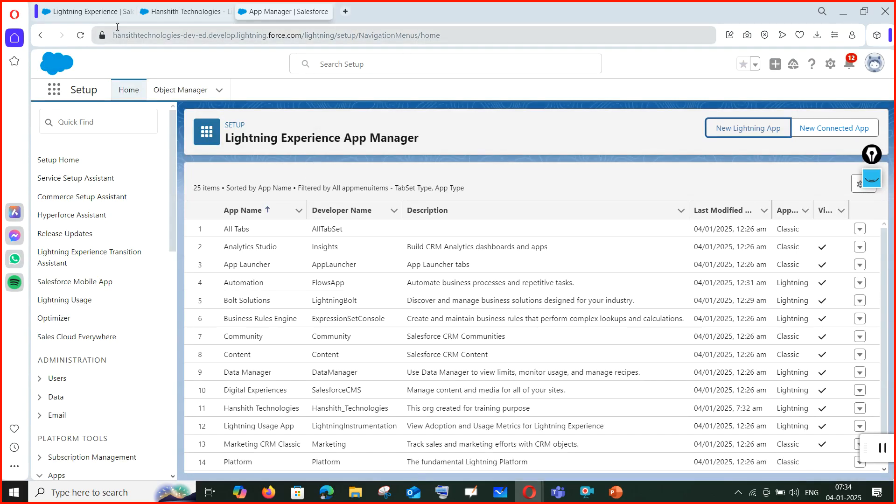
pyautogui.click(110, 10)
pyautogui.click(53, 95)
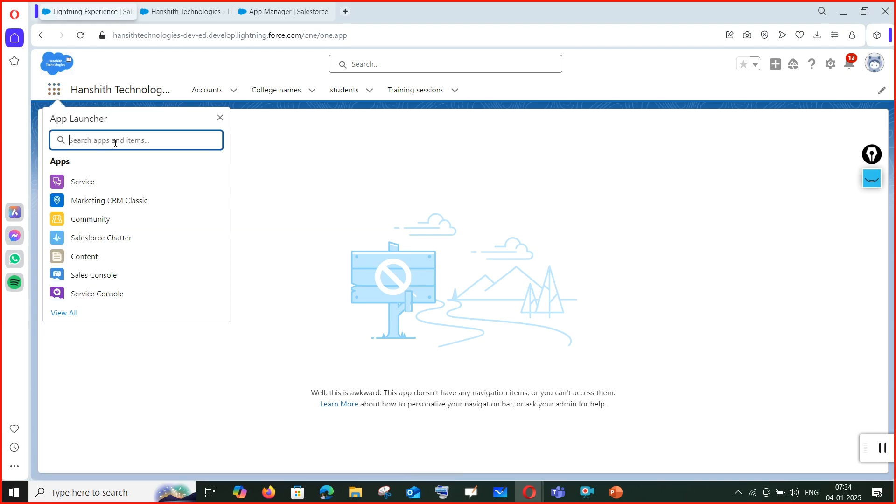
pyautogui.click(273, 11)
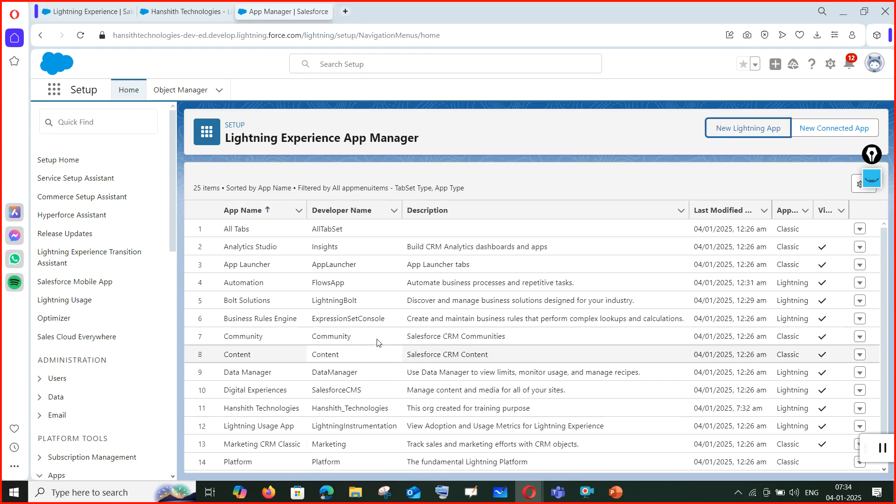
pyautogui.scroll(-1, 606, 314)
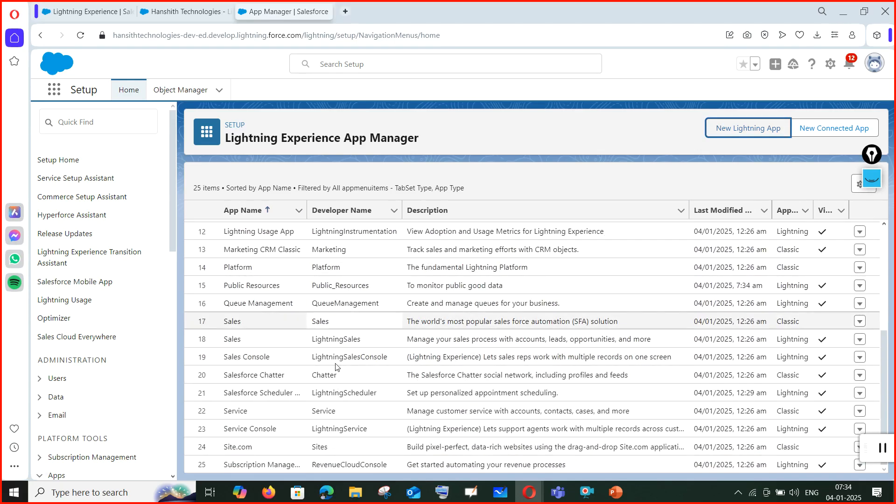
pyautogui.scroll(2, 285, 388)
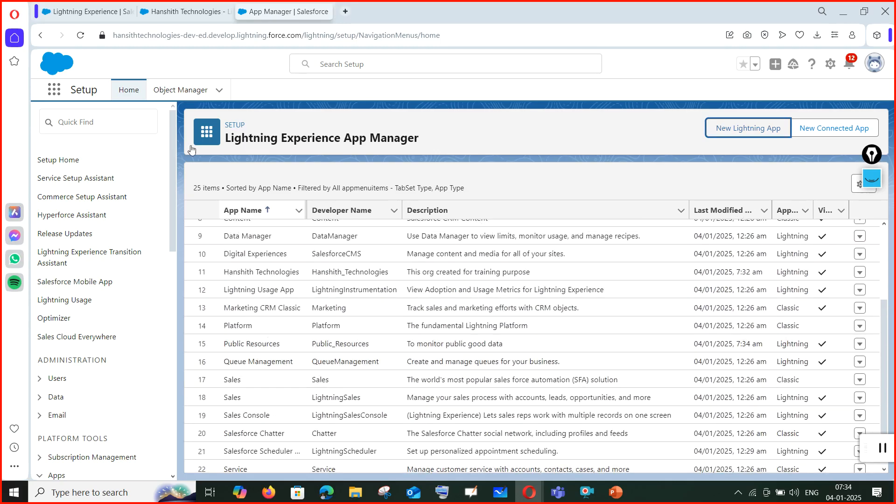
# Search the App Launcher for 'pub', open Public Resources, then return to App Manager.
pyautogui.click(96, 11)
pyautogui.write('pub')
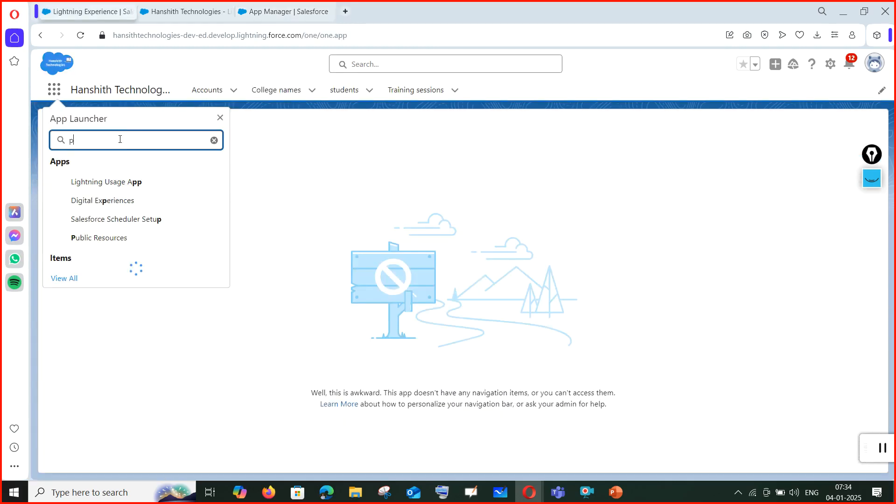
pyautogui.click(115, 187)
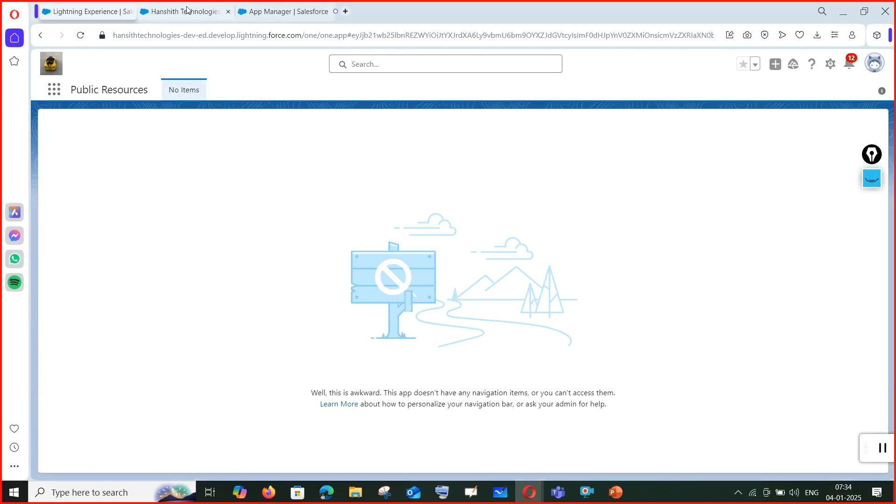
pyautogui.click(175, 11)
pyautogui.click(280, 13)
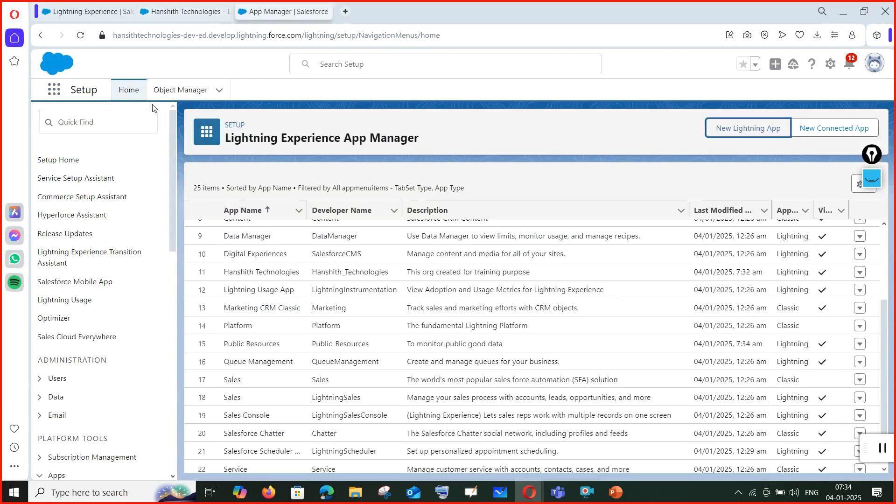
pyautogui.click(172, 92)
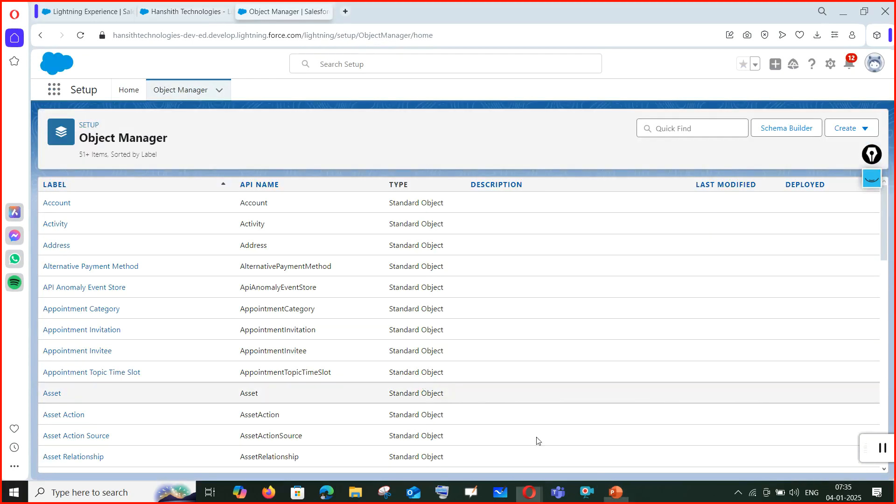
# Switch to the Session-1 training slides in PowerPoint.
pyautogui.click(616, 492)
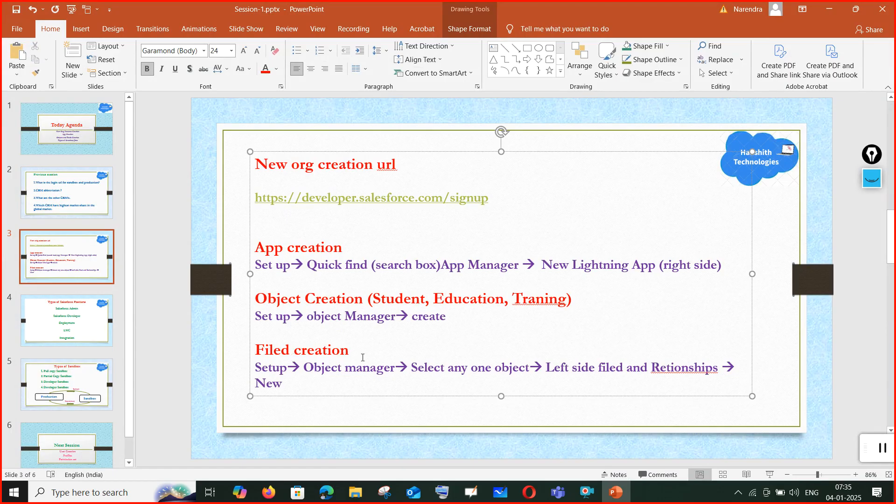
# Minimize PowerPoint to bring the Salesforce Object Manager list back.
pyautogui.click(615, 493)
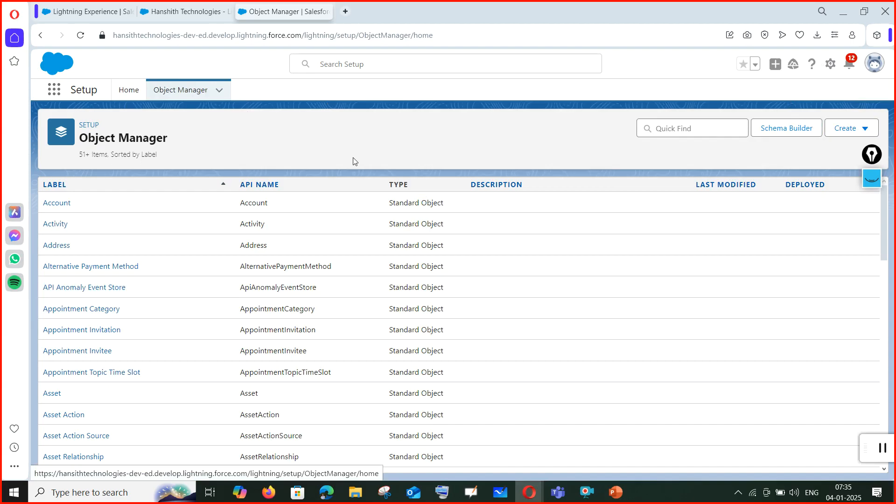
# Filter Object Manager on 'studen', open the Student object's details, then return to the slides.
pyautogui.scroll(-5, 157, 369)
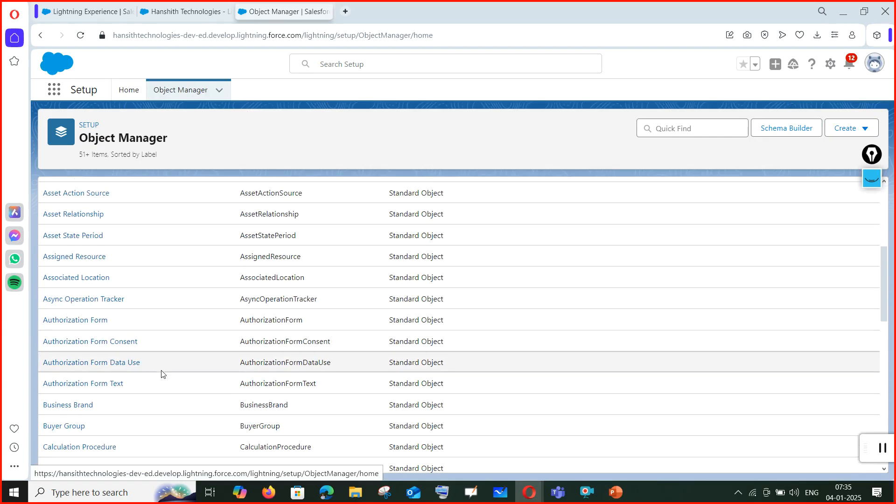
pyautogui.scroll(-7, 158, 370)
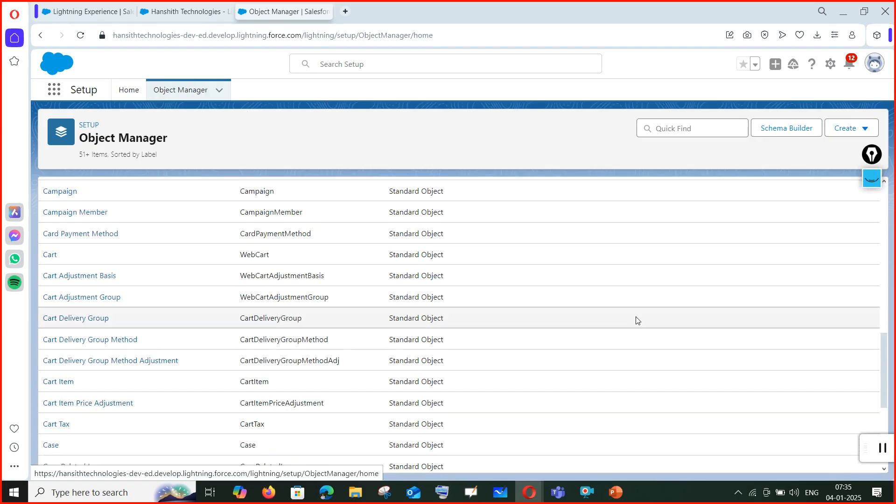
pyautogui.click(678, 124)
pyautogui.write('studen')
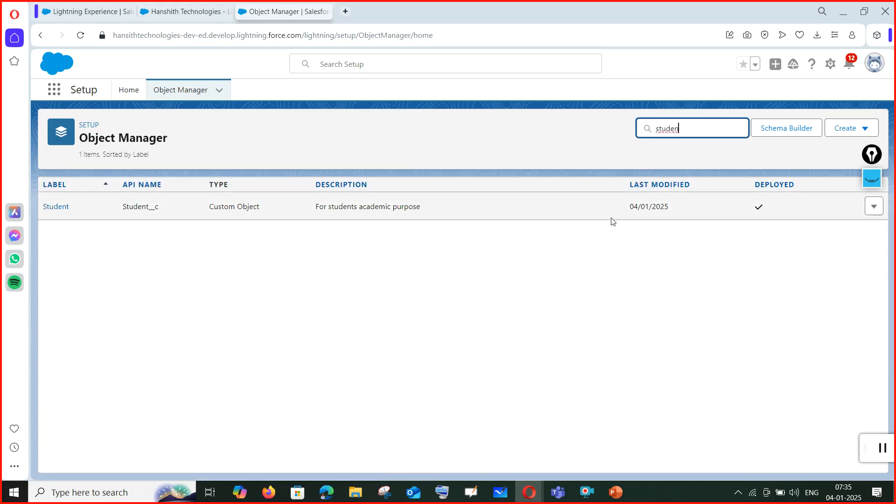
pyautogui.click(56, 207)
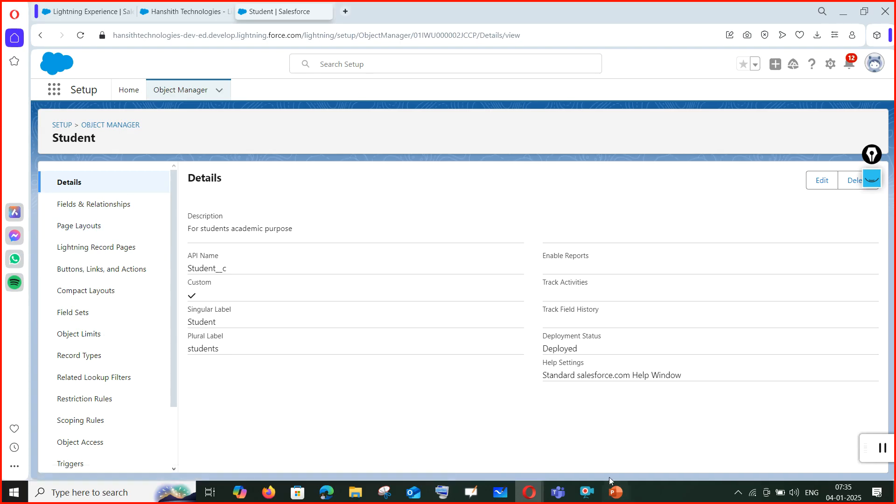
pyautogui.click(616, 493)
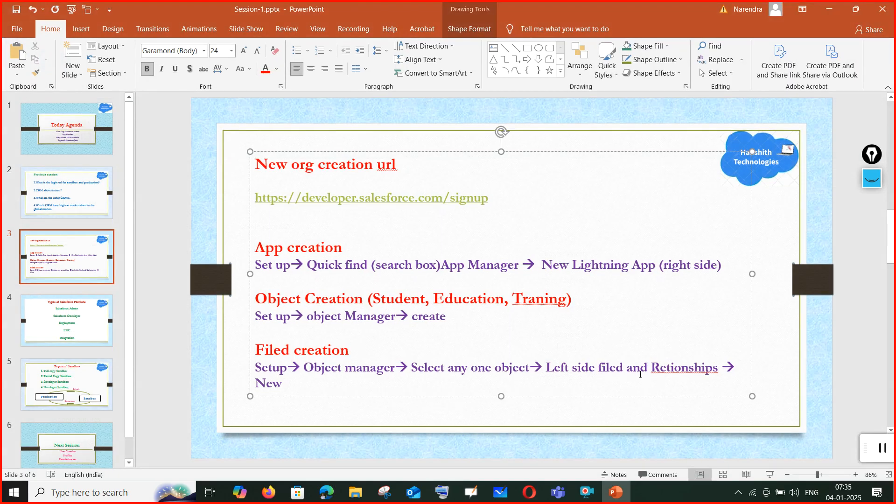
# Change 'filed' to 'fileds', delete '(Student, Education, Traning)', then view Student's Fields & Relationships.
pyautogui.click(625, 372)
pyautogui.write('s')
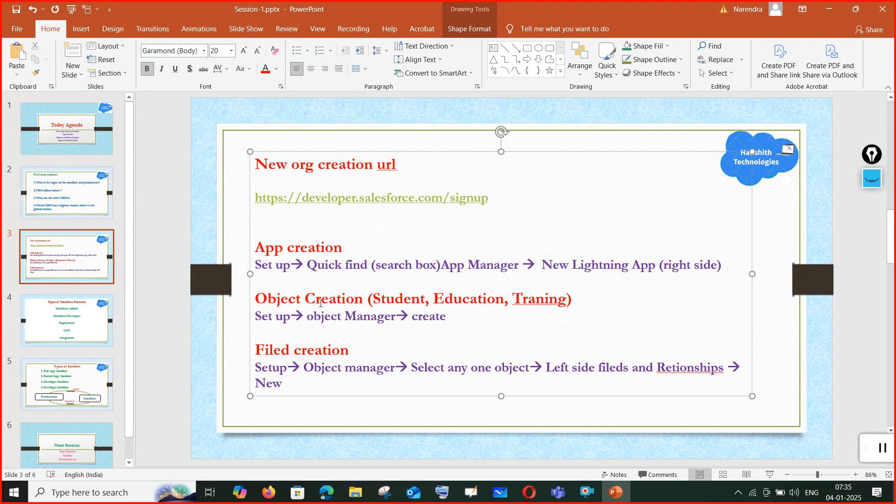
pyautogui.moveTo(369, 299); pyautogui.dragTo(599, 298)
pyautogui.press('Delete')
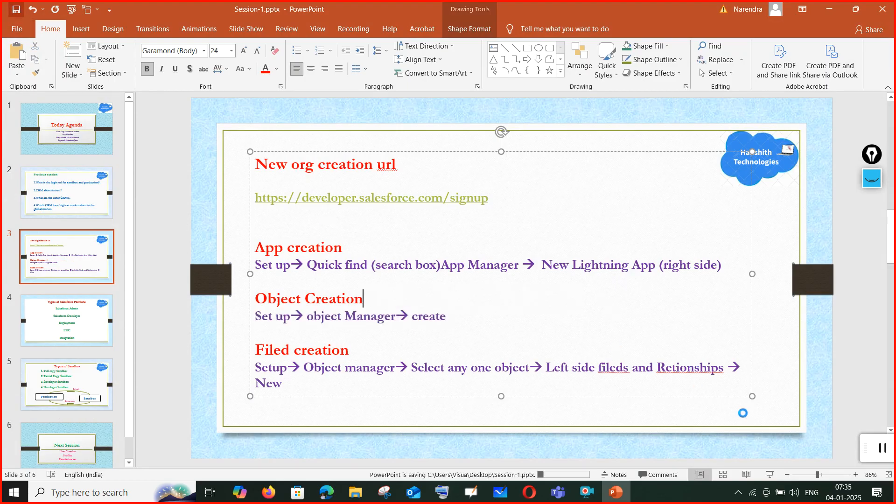
pyautogui.click(829, 9)
pyautogui.click(91, 209)
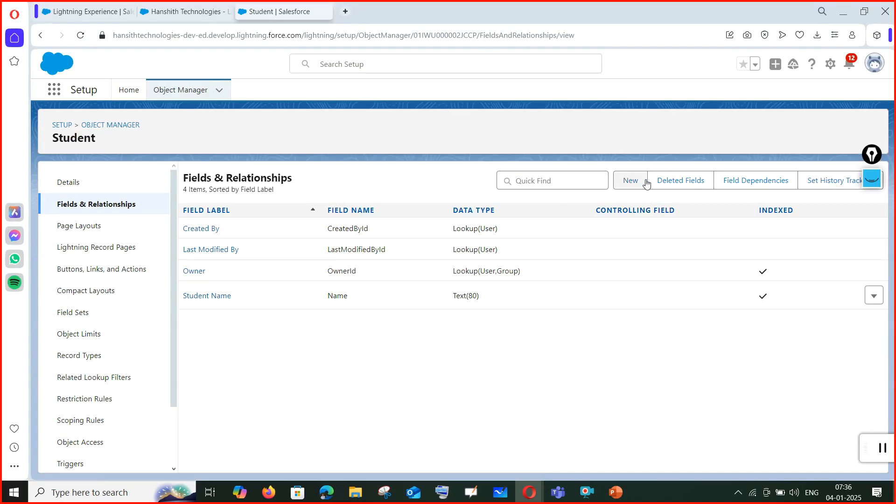
# Start a new custom field on Student, pick the Email data type, and proceed to Step 2.
pyautogui.click(631, 188)
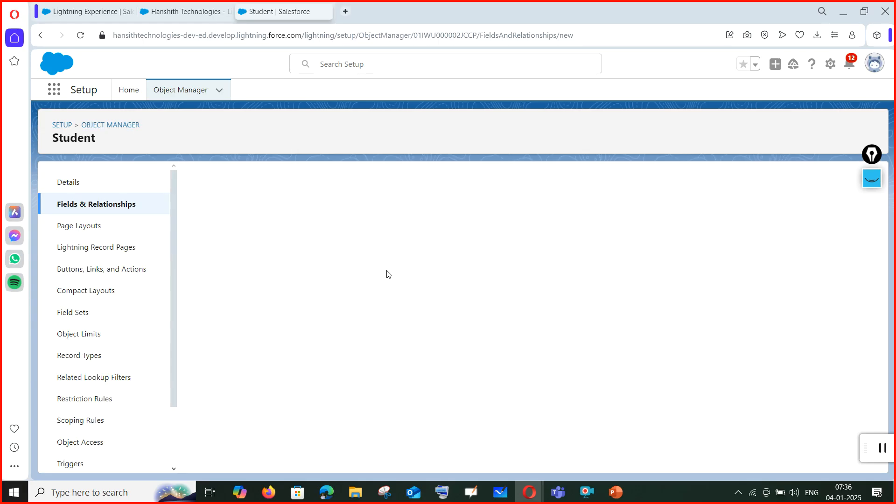
pyautogui.click(616, 493)
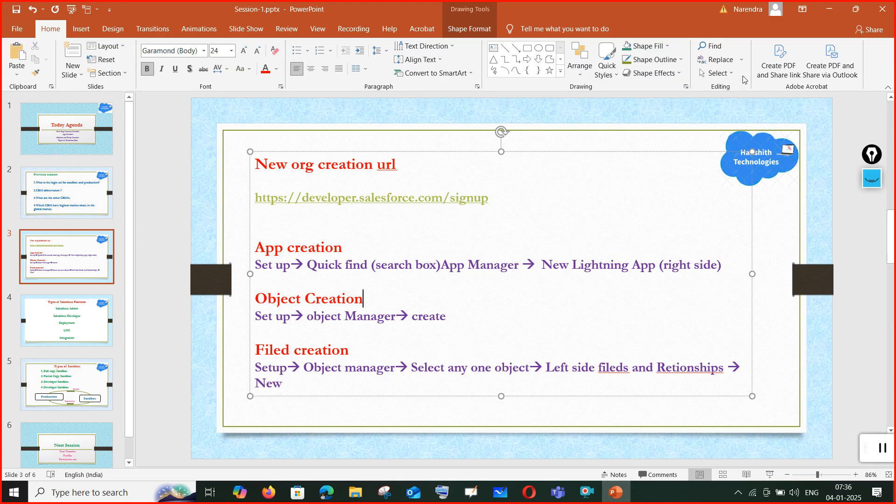
pyautogui.click(830, 9)
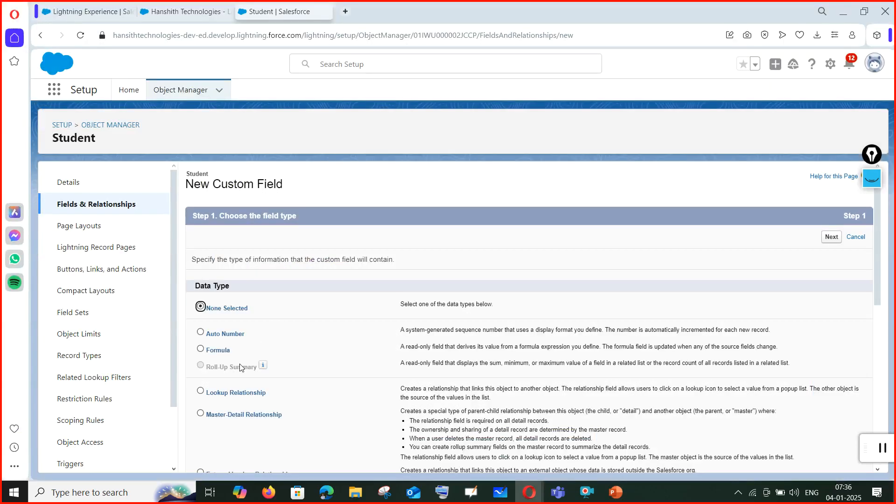
pyautogui.scroll(-5, 237, 376)
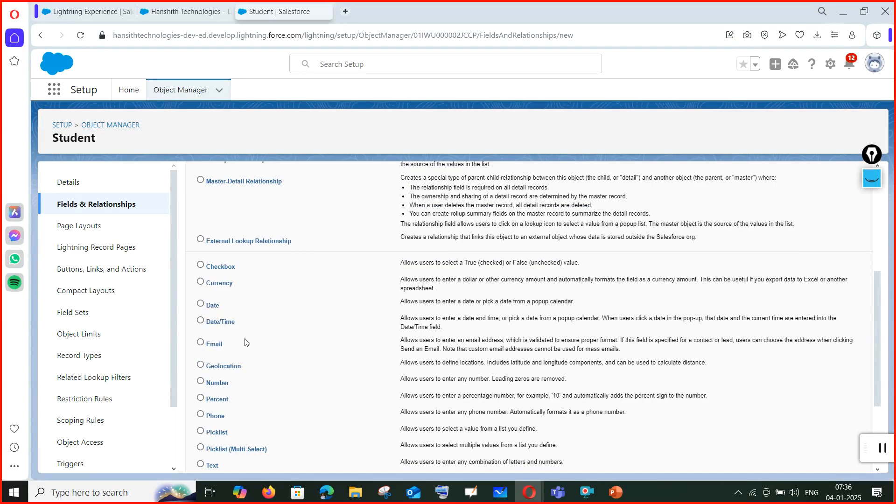
pyautogui.scroll(-3, 247, 343)
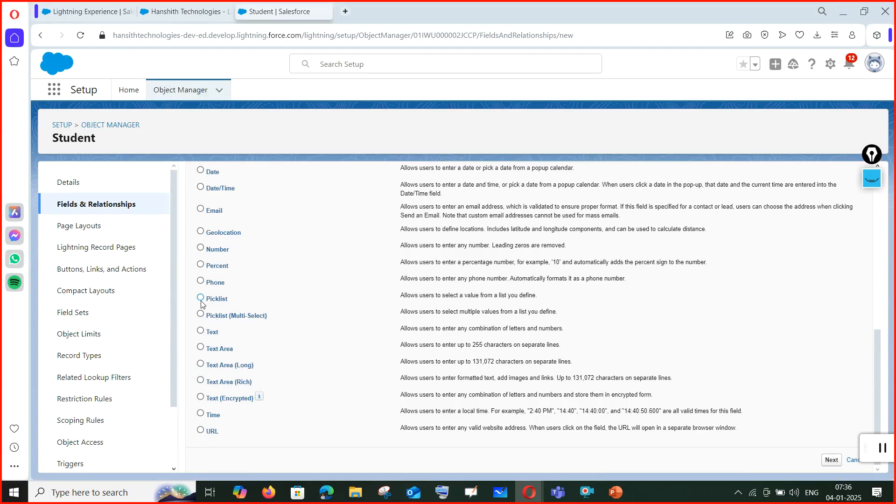
pyautogui.scroll(10, 200, 304)
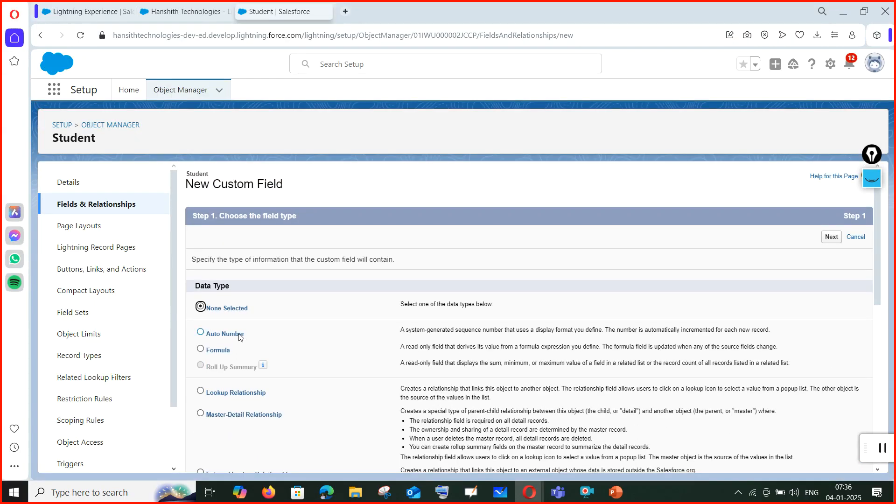
pyautogui.scroll(-4, 235, 360)
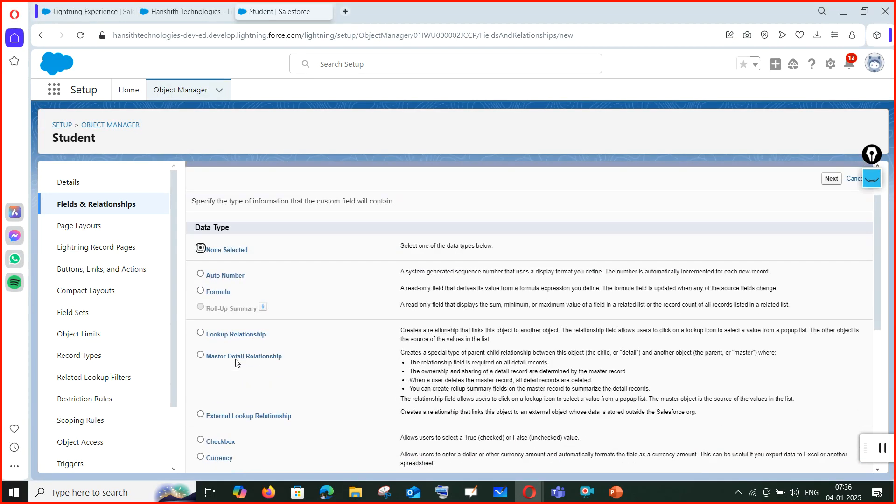
pyautogui.scroll(-3, 236, 362)
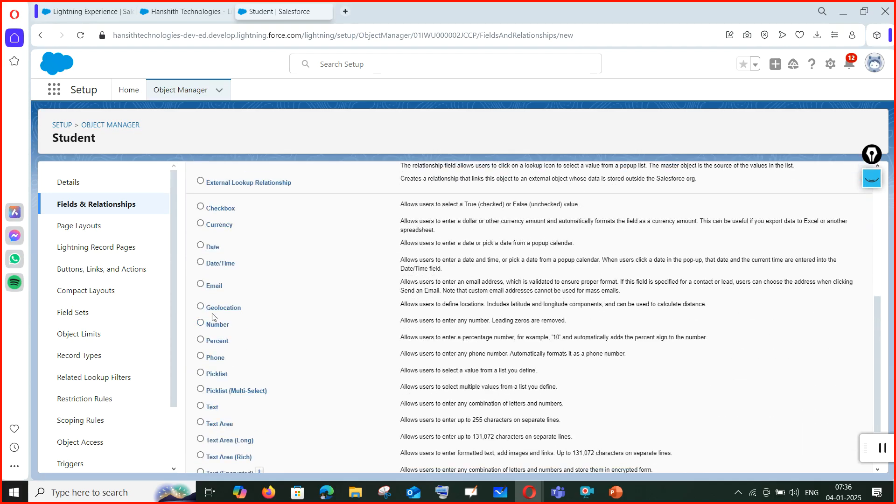
pyautogui.click(201, 284)
pyautogui.scroll(-2, 820, 409)
pyautogui.click(829, 462)
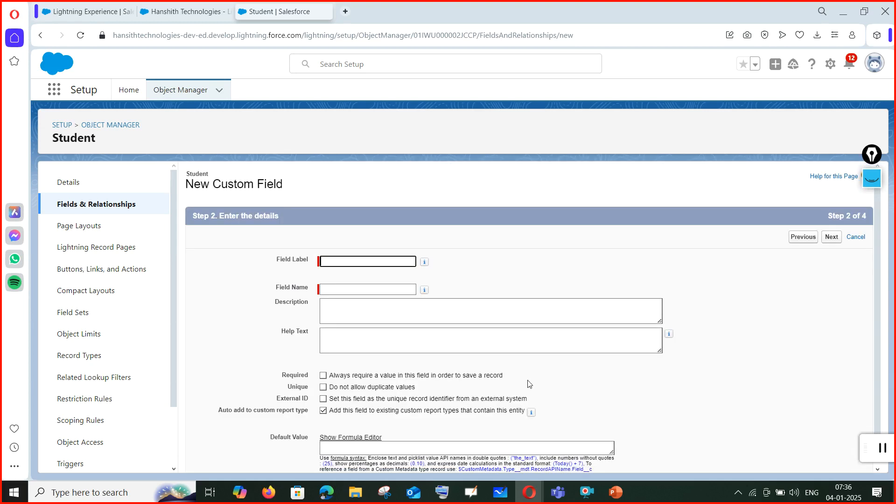
# Tick 'Always require a value in this field in order to save a record' for the new field.
pyautogui.scroll(-1, 379, 337)
pyautogui.moveTo(331, 340); pyautogui.dragTo(515, 340)
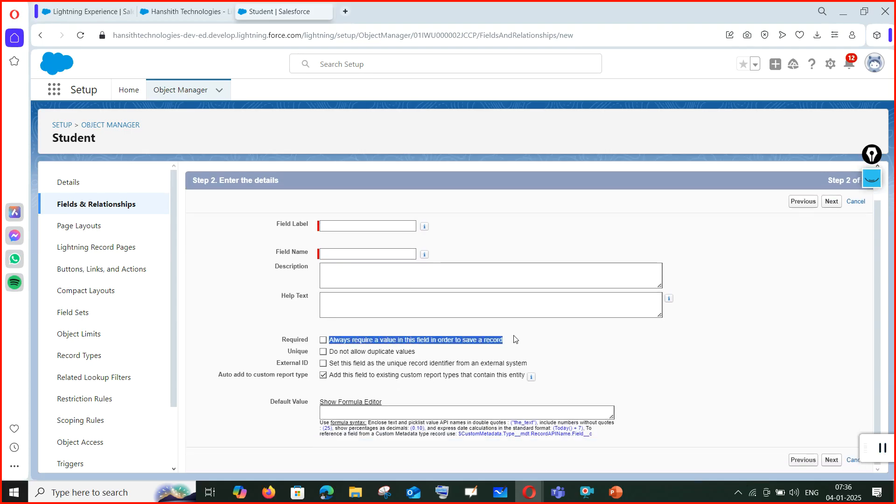
pyautogui.click(574, 353)
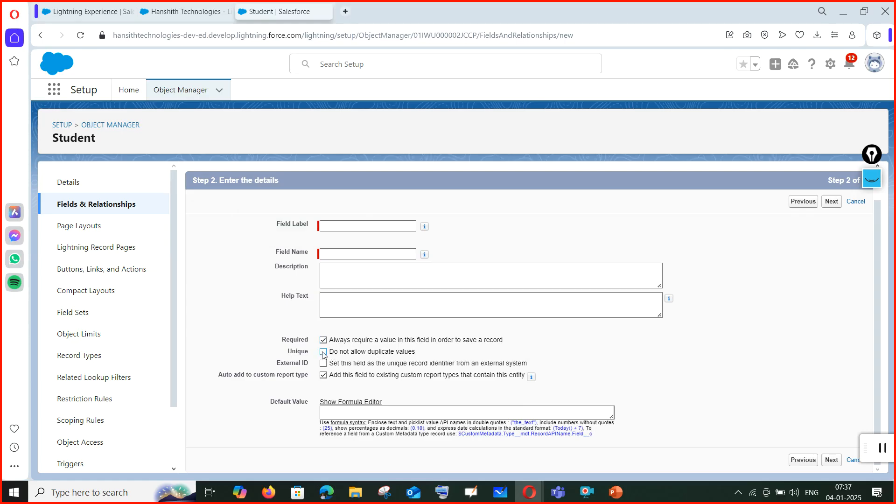
# Bring up the Teams meeting, view the second participants page, then minimize it.
pyautogui.moveTo(558, 492)
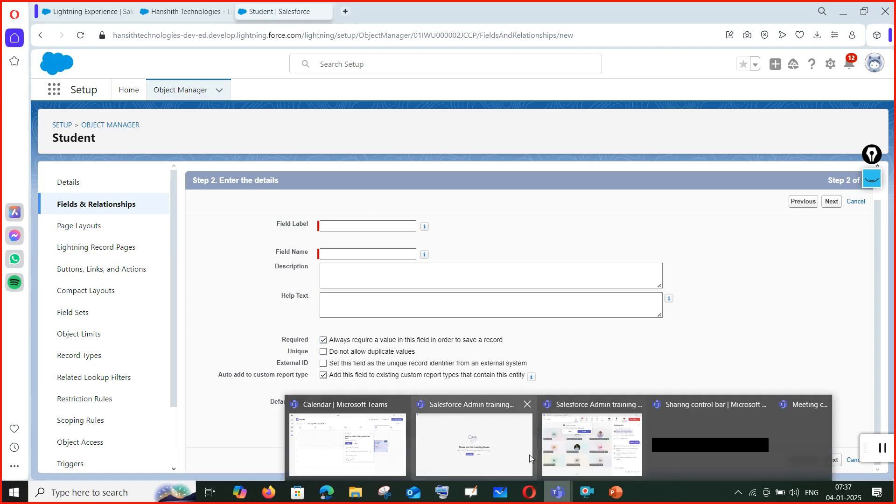
pyautogui.click(560, 447)
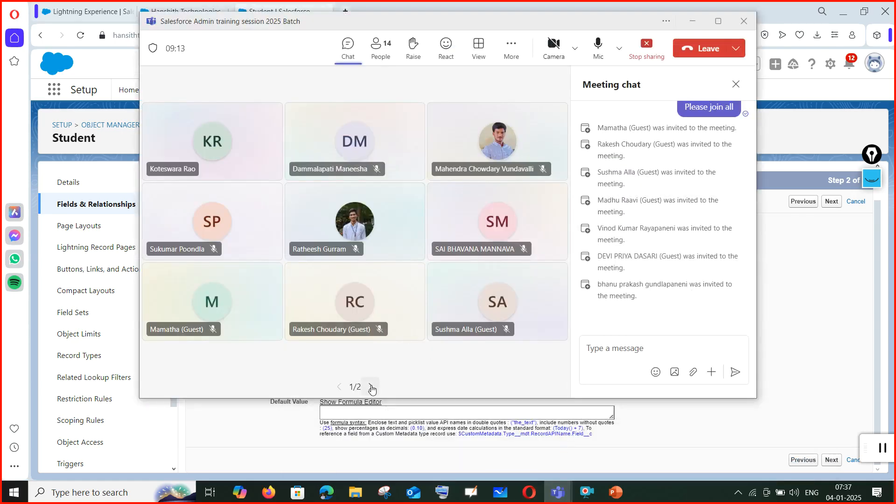
pyautogui.click(371, 387)
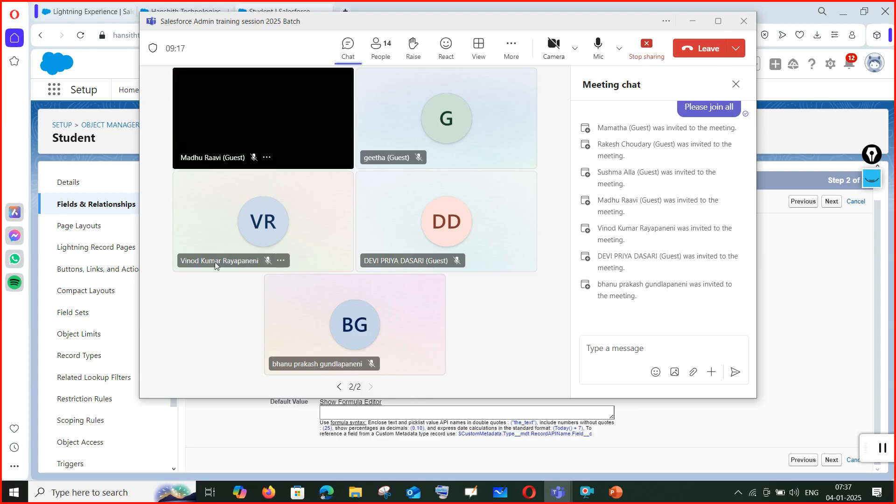
pyautogui.click(691, 23)
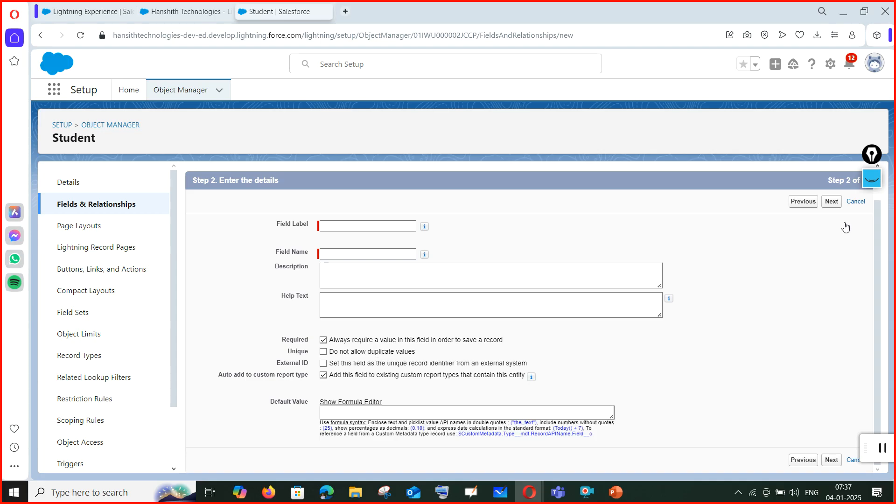
# Return the meeting to the first participants page, minimize it, and focus the Field Label box.
pyautogui.moveTo(558, 492)
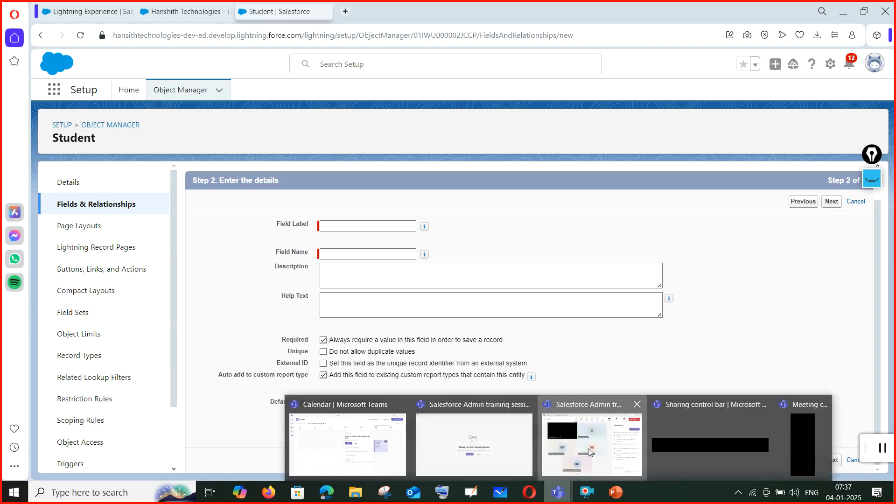
pyautogui.click(460, 449)
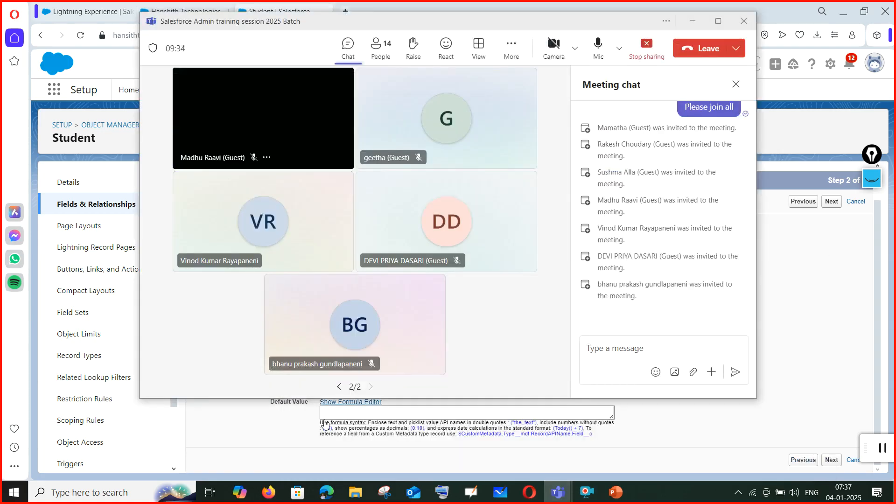
pyautogui.click(339, 386)
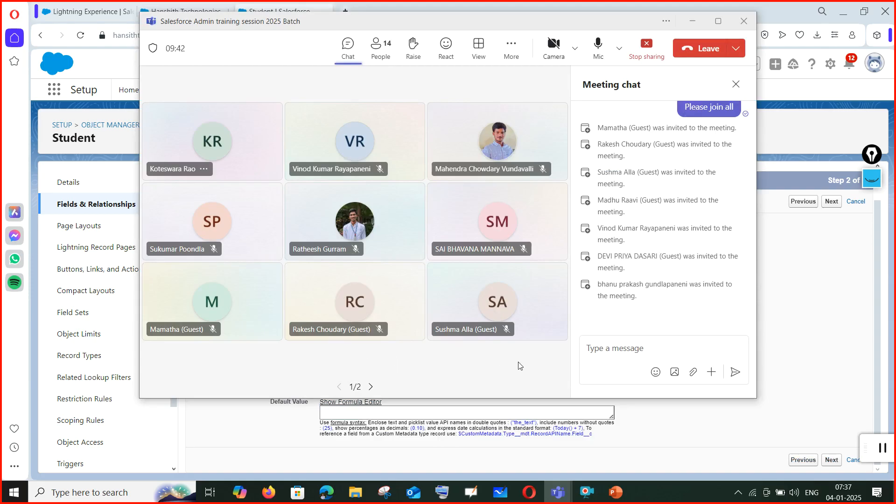
pyautogui.click(694, 24)
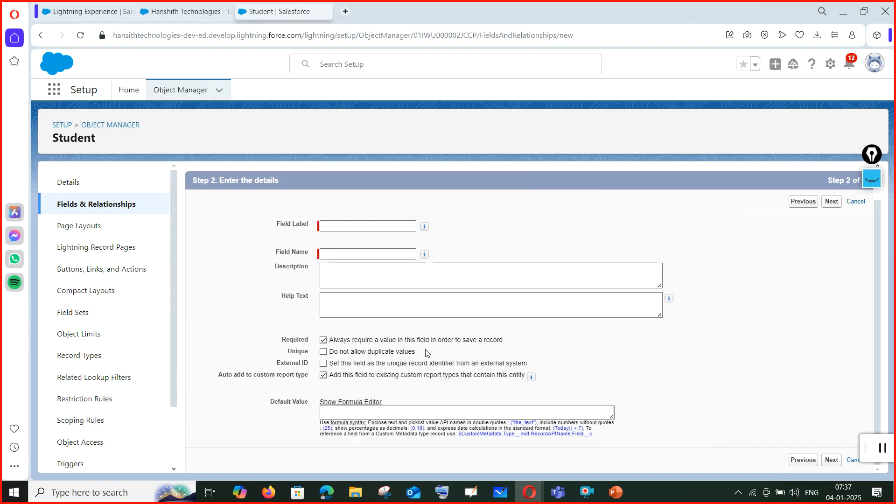
pyautogui.click(384, 225)
# Enter the Field Label 'Student email' and let the Field Name auto-fill.
pyautogui.write('St')
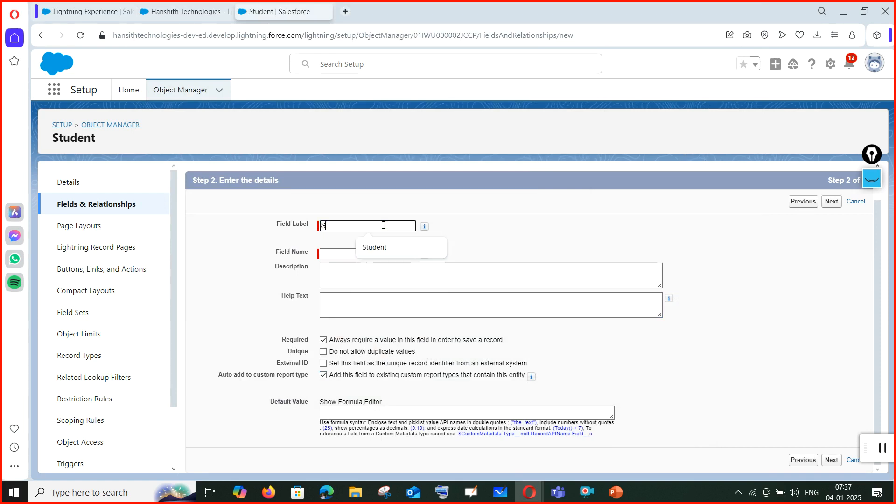
pyautogui.write('tudent')
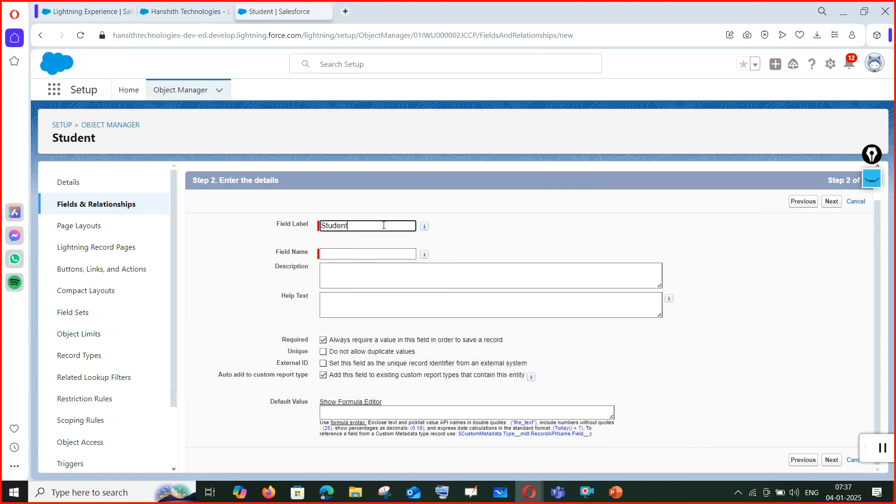
pyautogui.write(' email')
pyautogui.click(351, 256)
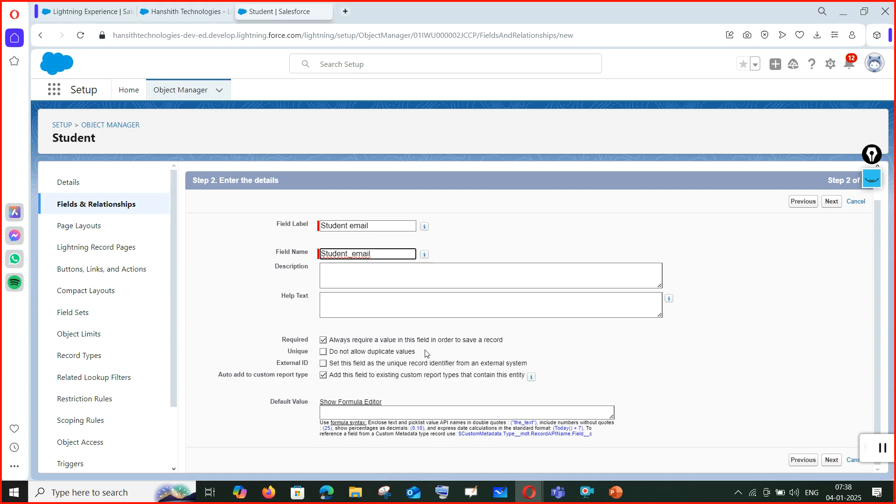
# Mark the Student email field as Unique and as an External ID.
pyautogui.click(323, 351)
pyautogui.click(323, 363)
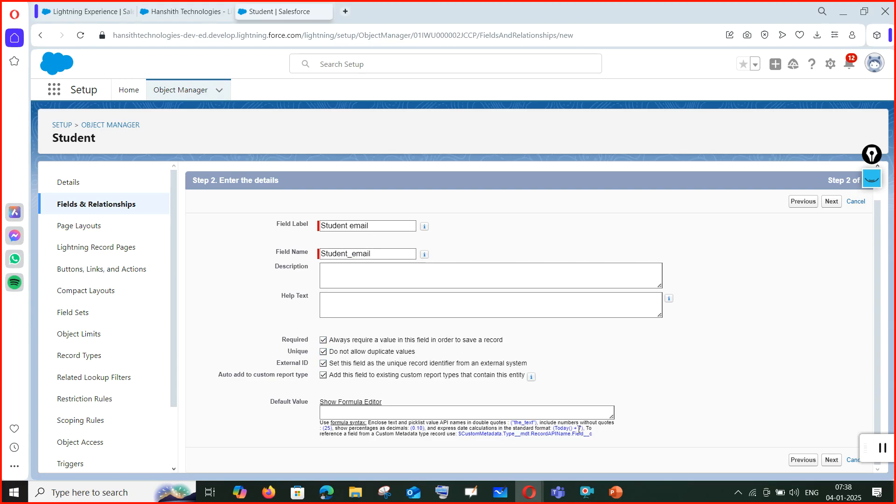
pyautogui.moveTo(548, 493)
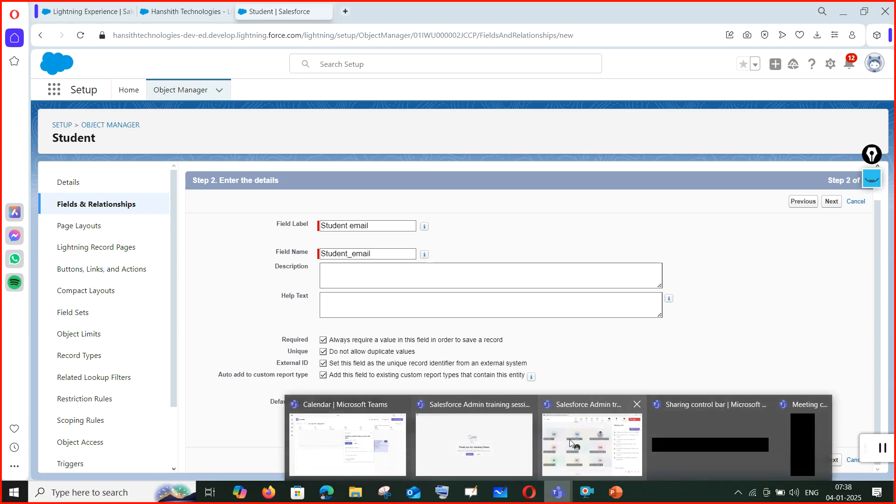
pyautogui.click(545, 461)
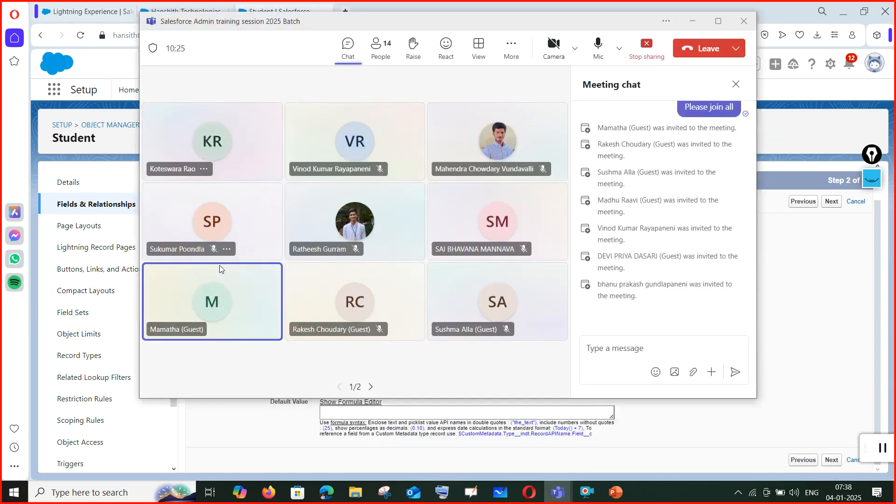
pyautogui.click(692, 24)
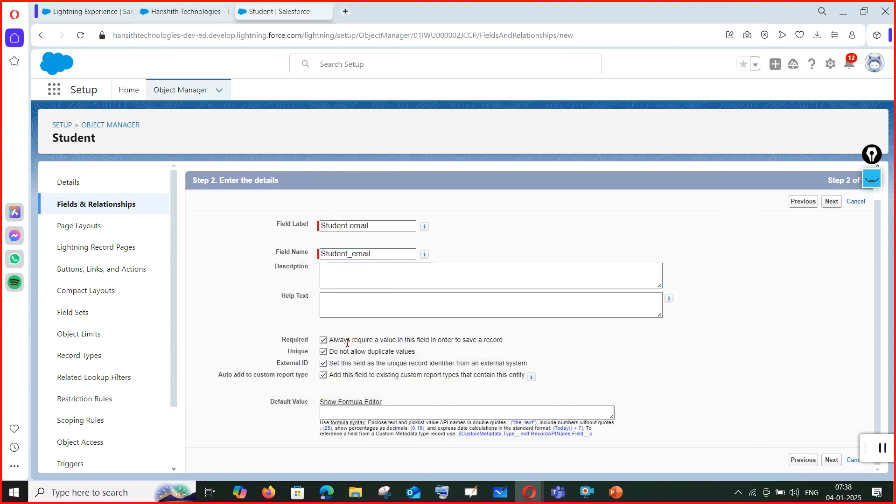
pyautogui.moveTo(344, 340); pyautogui.dragTo(532, 344)
pyautogui.click(531, 345)
# Add the description 'students mail id' to the field.
pyautogui.click(337, 273)
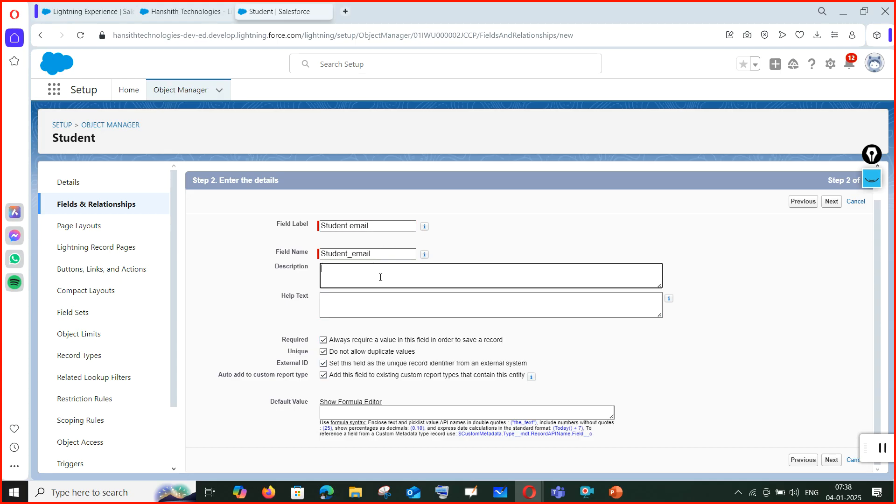
pyautogui.write('ents mail id')
pyautogui.click(815, 204)
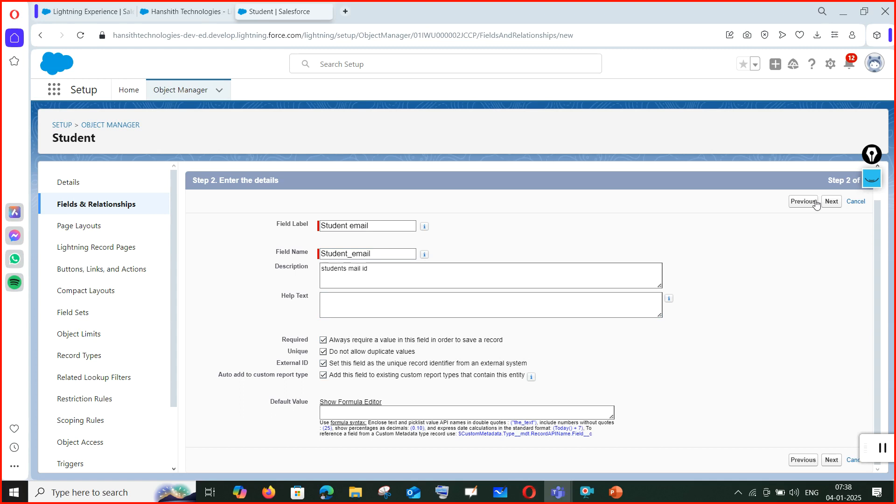
# Accept the field-level security and page layout defaults and save the Student email field.
pyautogui.click(834, 464)
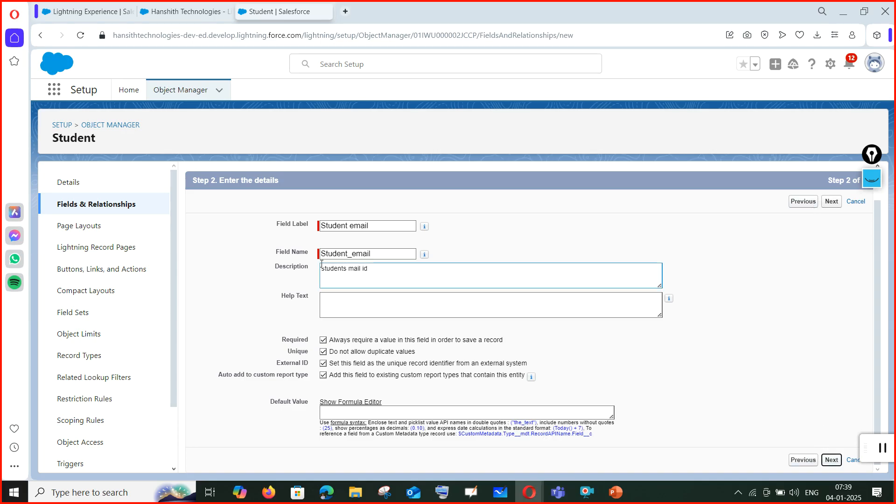
pyautogui.scroll(-4, 697, 322)
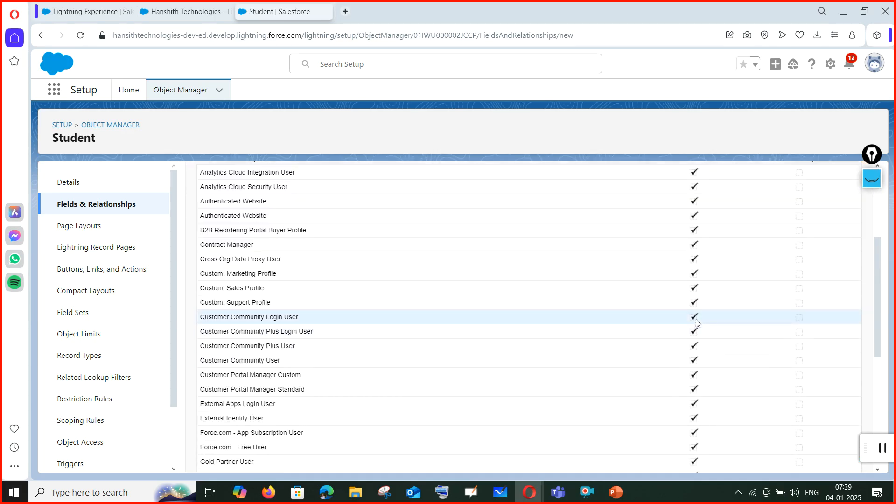
pyautogui.scroll(-5, 722, 456)
pyautogui.scroll(9, 766, 426)
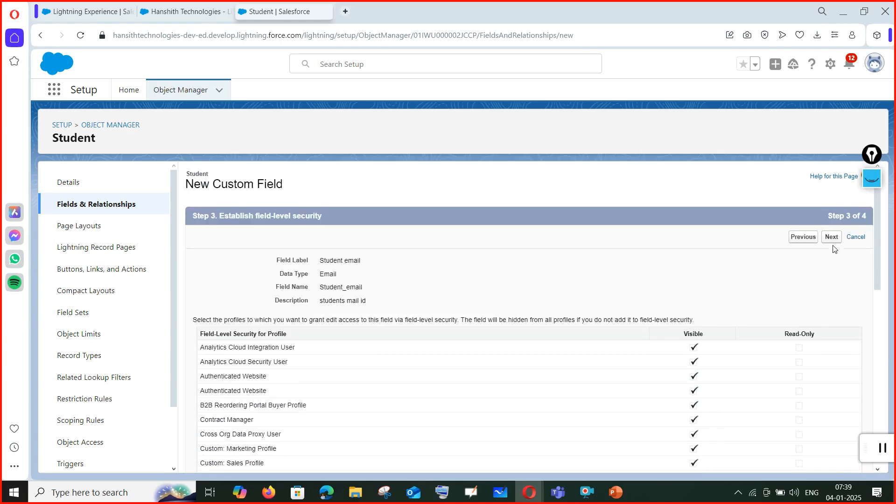
pyautogui.click(831, 237)
pyautogui.click(835, 237)
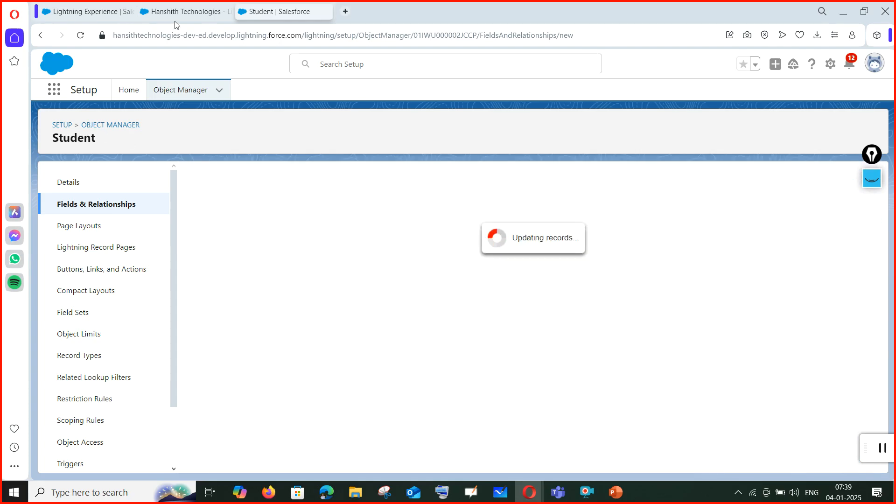
pyautogui.click(189, 13)
pyautogui.click(100, 12)
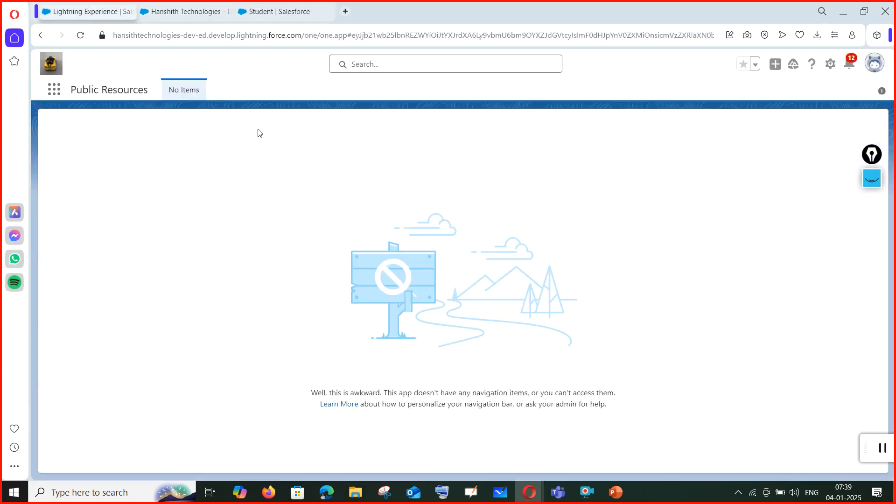
# Launch Hanshith Technologies via the App Launcher search 'han', open the students tab, and start a new record.
pyautogui.click(54, 95)
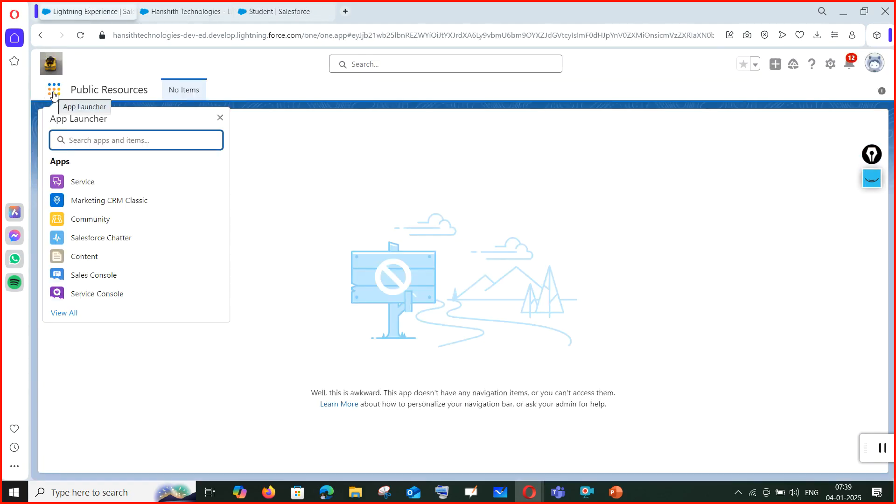
pyautogui.write('han')
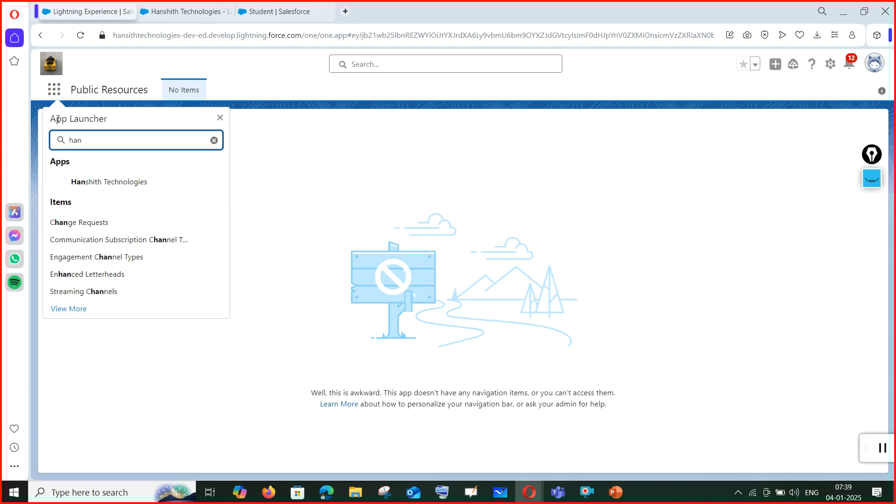
pyautogui.click(118, 191)
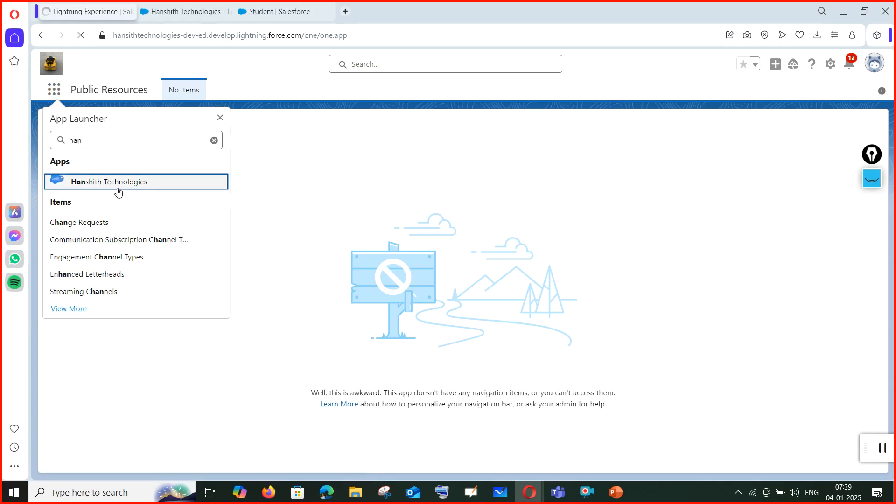
pyautogui.click(285, 12)
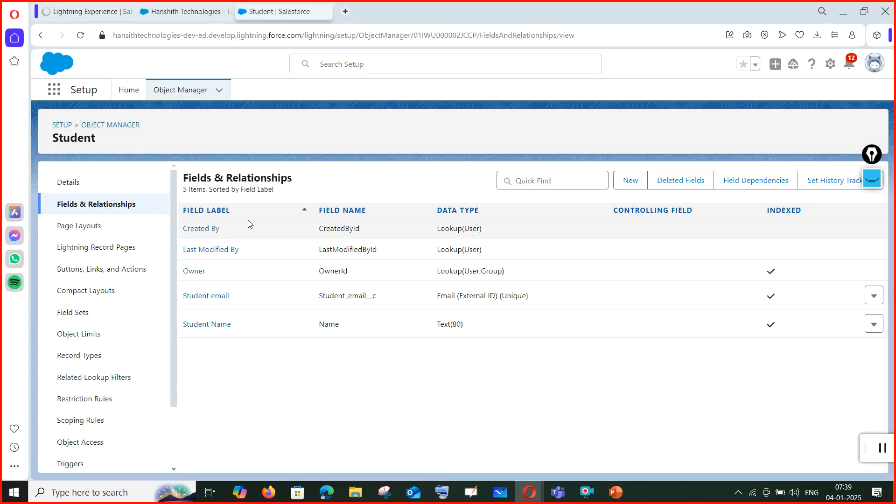
pyautogui.click(107, 9)
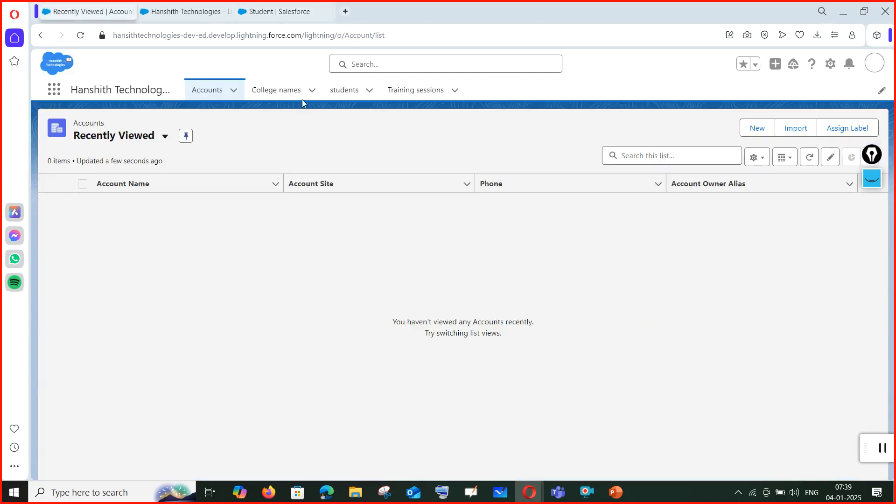
pyautogui.click(356, 98)
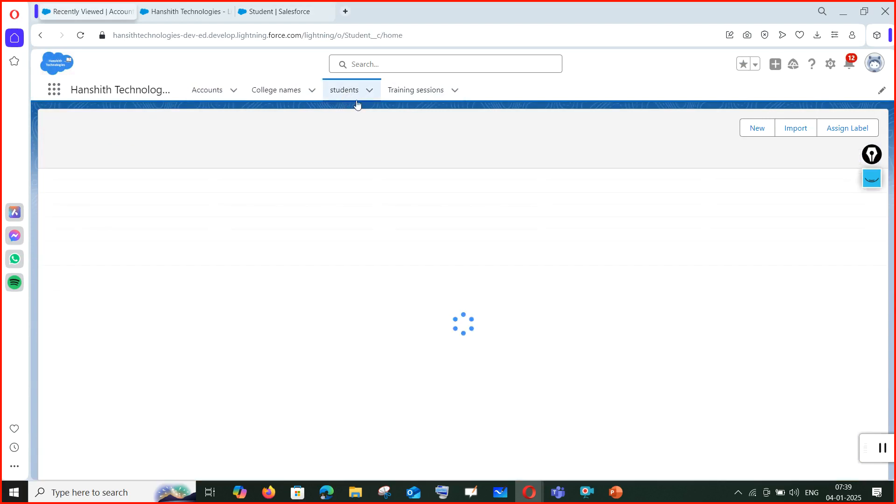
pyautogui.click(693, 134)
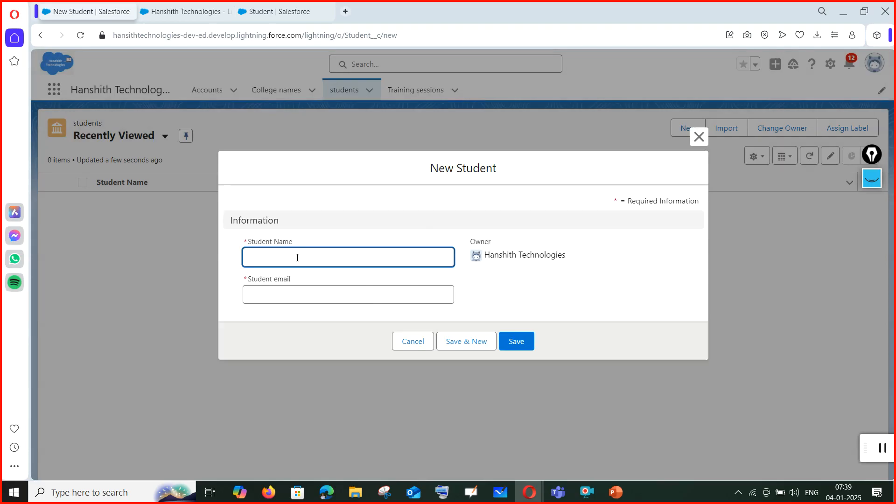
# Save a first student with a name and email address using Save & New.
pyautogui.click(296, 296)
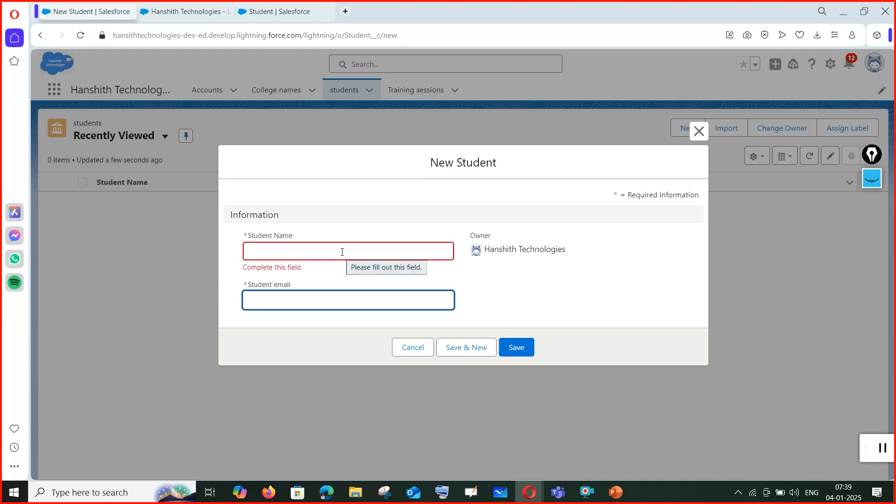
pyautogui.click(314, 252)
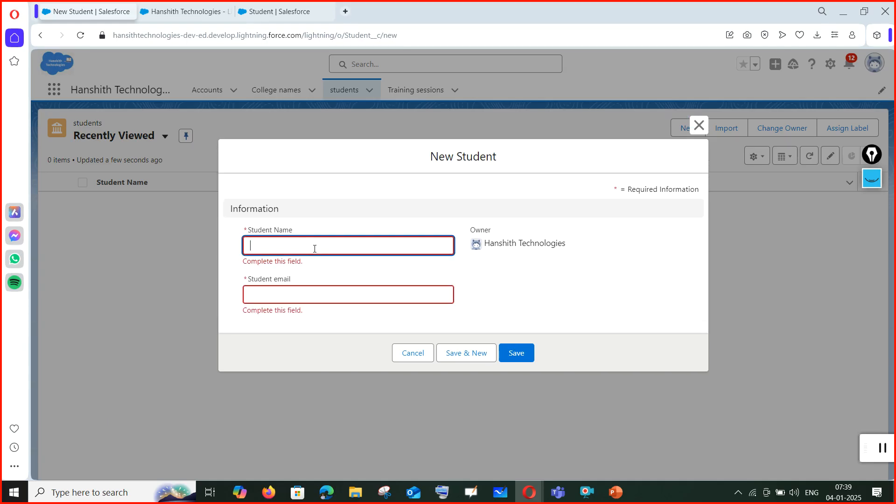
pyautogui.write('Vino')
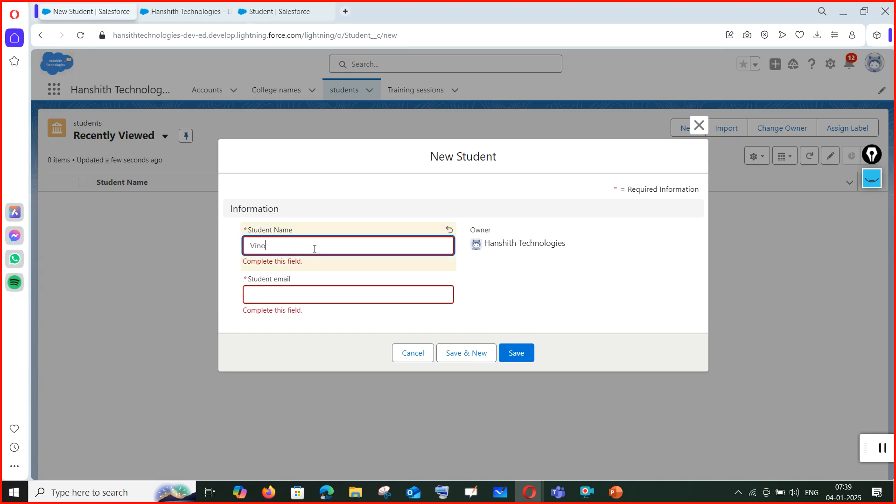
pyautogui.write('d')
pyautogui.click(339, 295)
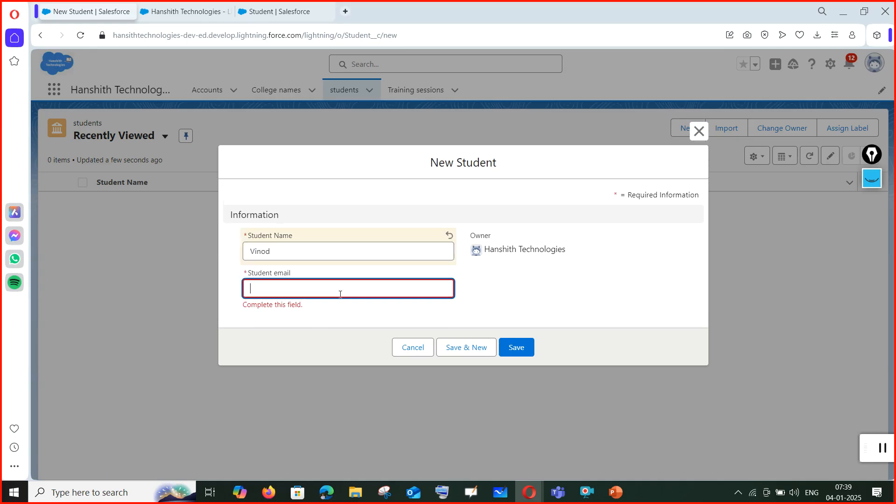
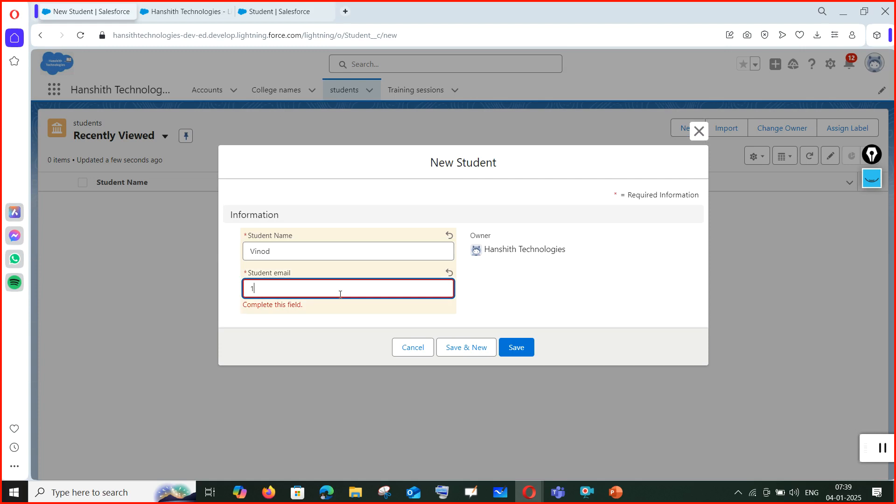
pyautogui.click(518, 346)
pyautogui.click(472, 342)
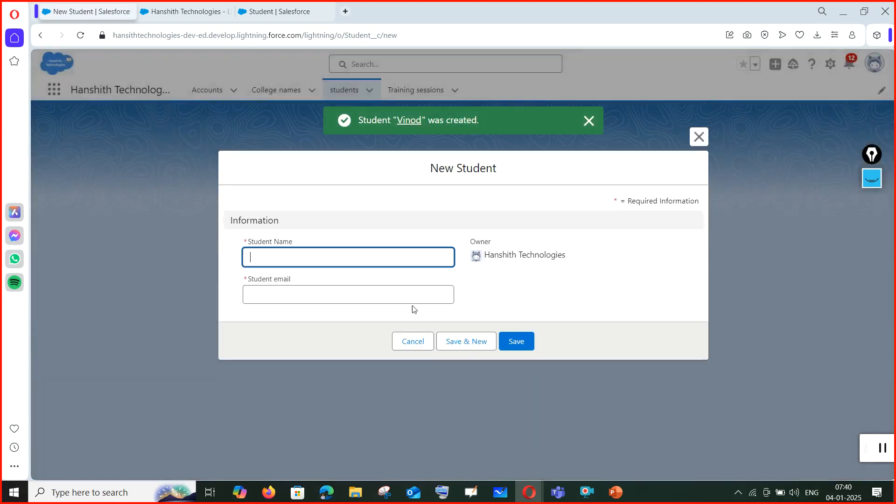
# Enter a second student's name, reuse the same email address, and try to save.
pyautogui.click(352, 256)
pyautogui.write('Rajesh')
pyautogui.click(330, 292)
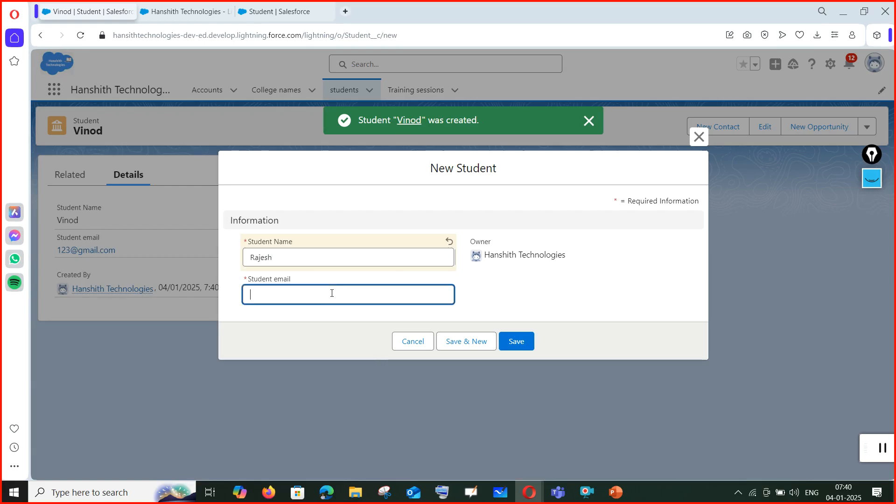
pyautogui.click(330, 319)
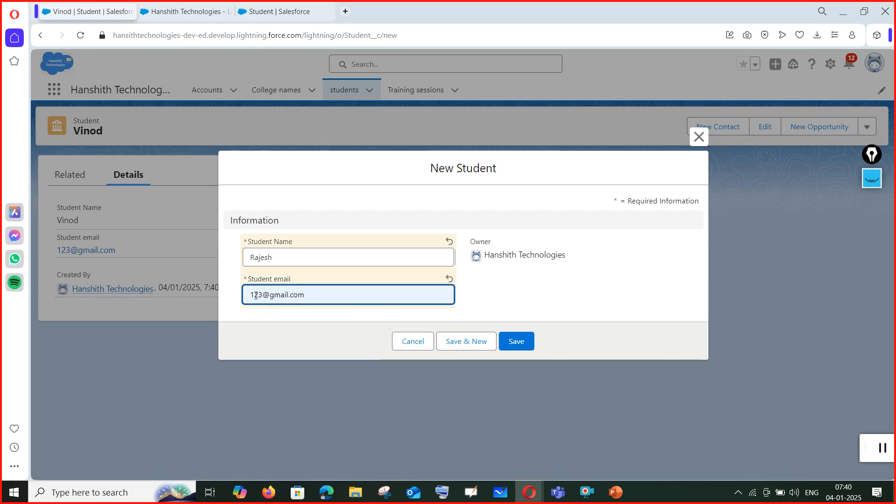
pyautogui.click(523, 345)
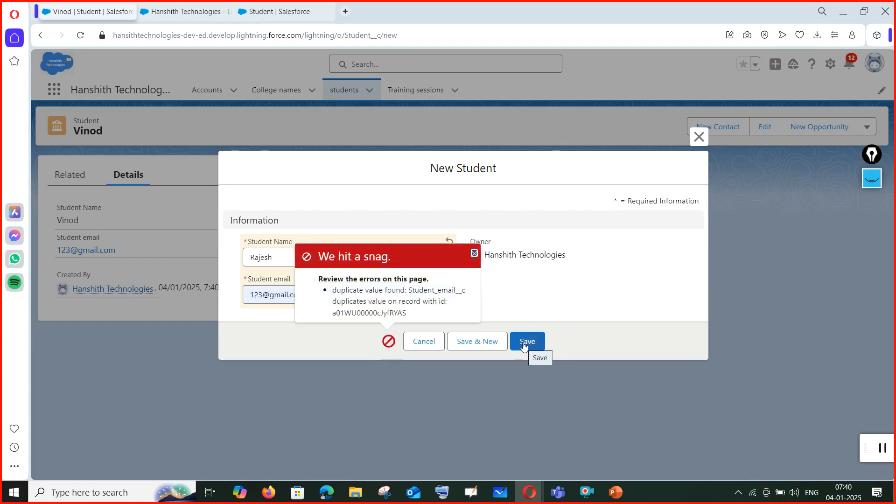
# Review the 'We hit a snag' duplicate value error, dismiss it, and cancel the second student.
pyautogui.moveTo(332, 290); pyautogui.dragTo(473, 295)
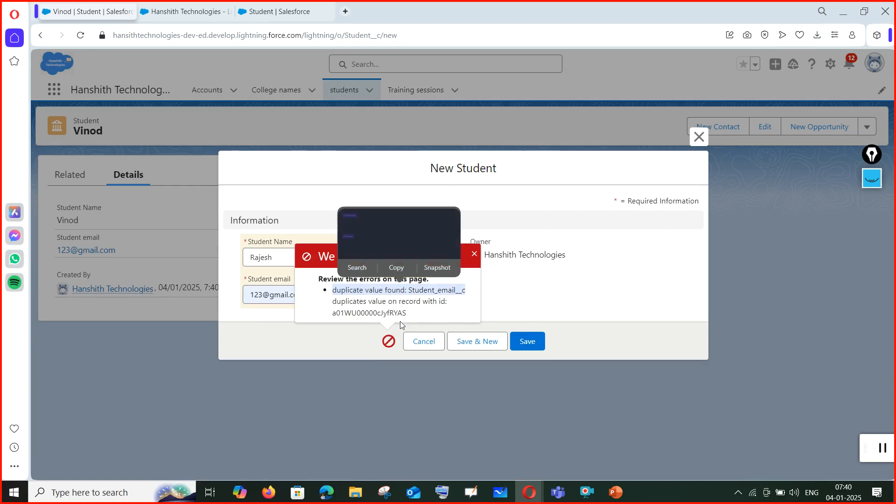
pyautogui.click(463, 304)
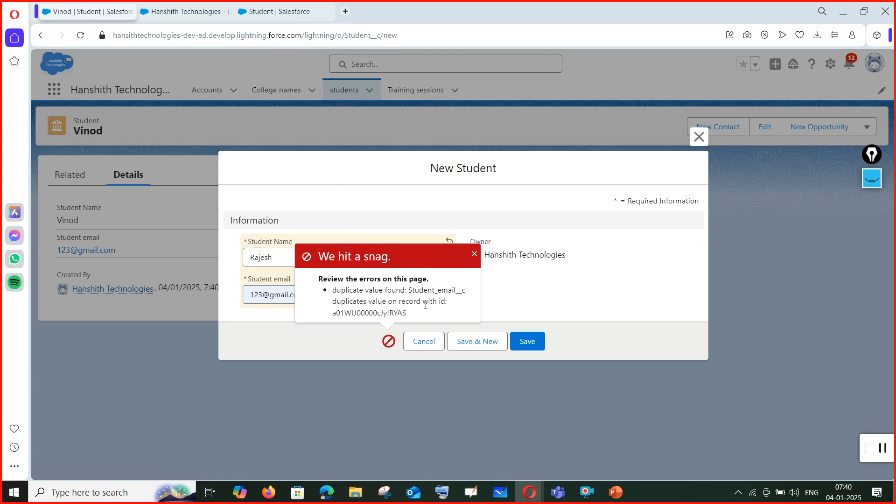
pyautogui.moveTo(334, 290); pyautogui.dragTo(453, 308)
pyautogui.click(453, 308)
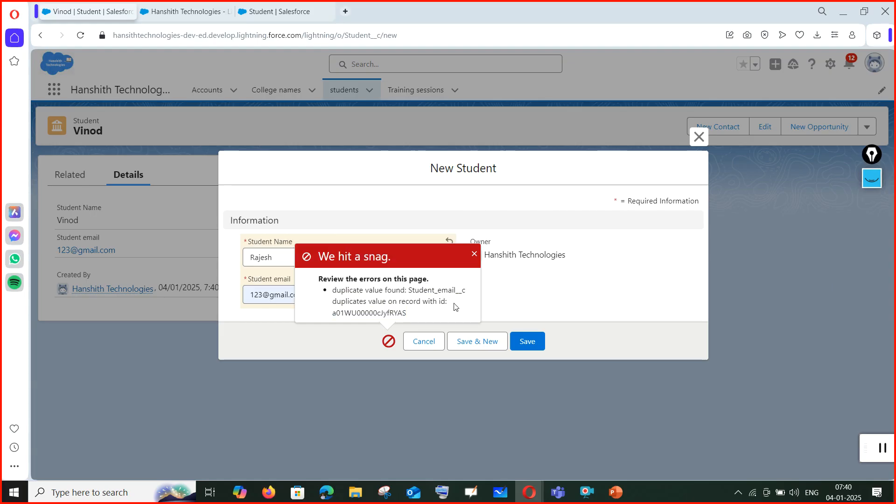
pyautogui.moveTo(333, 293); pyautogui.dragTo(469, 293)
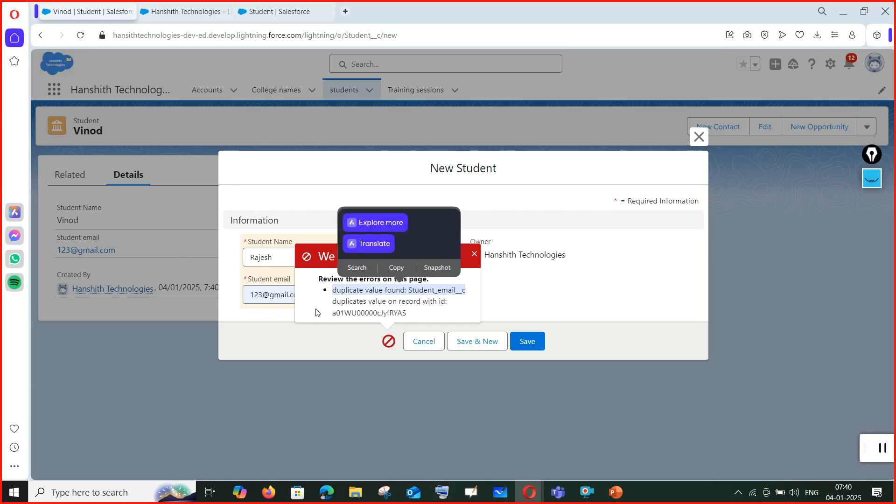
pyautogui.click(316, 313)
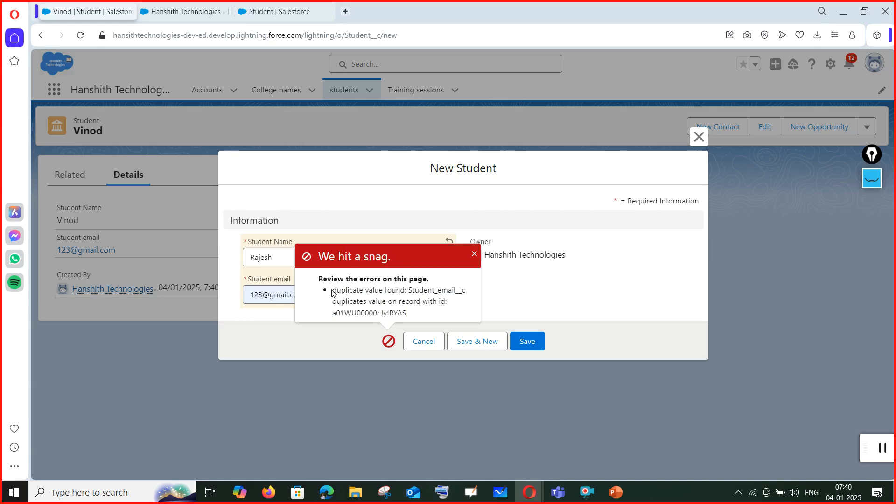
pyautogui.moveTo(333, 290); pyautogui.dragTo(473, 298)
pyautogui.click(455, 305)
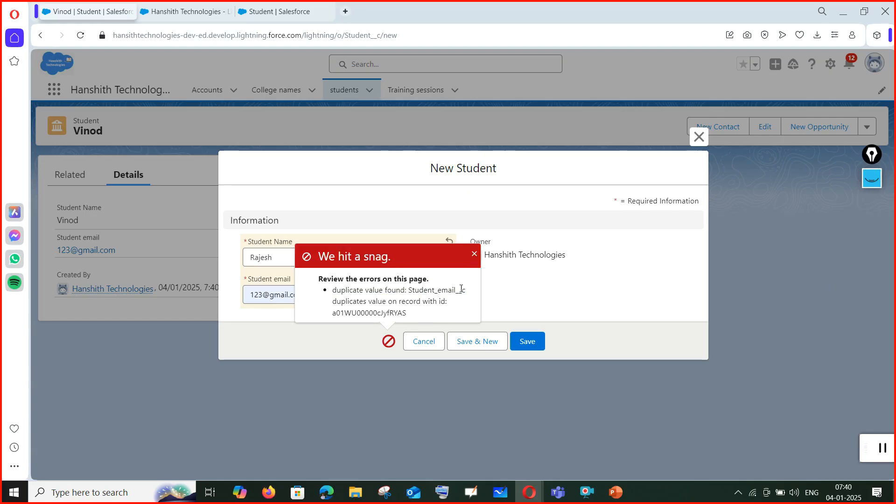
pyautogui.moveTo(332, 291); pyautogui.dragTo(475, 306)
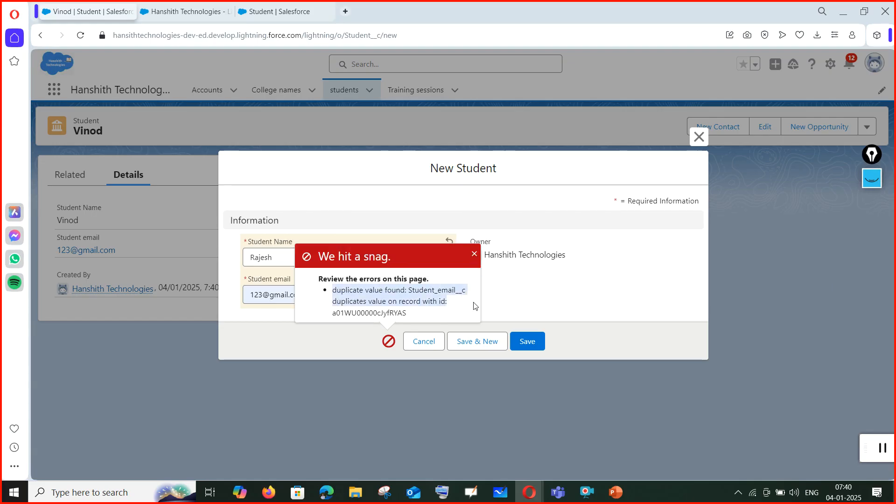
pyautogui.click(475, 255)
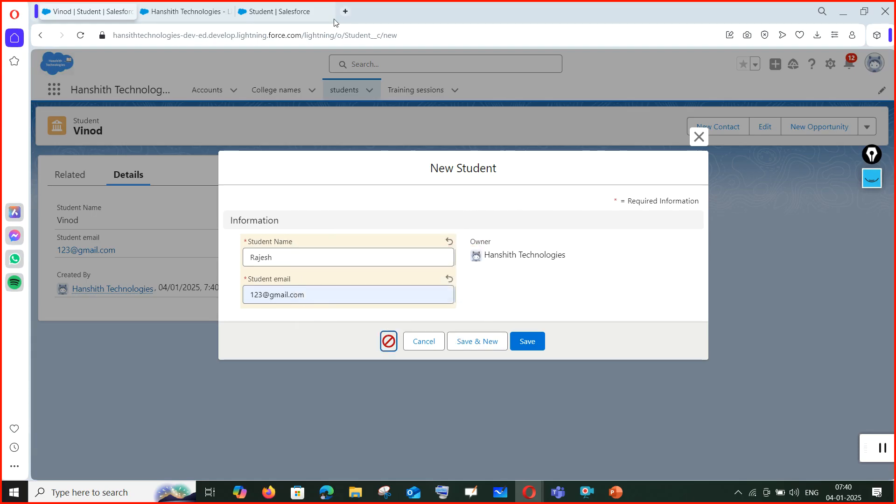
pyautogui.click(423, 342)
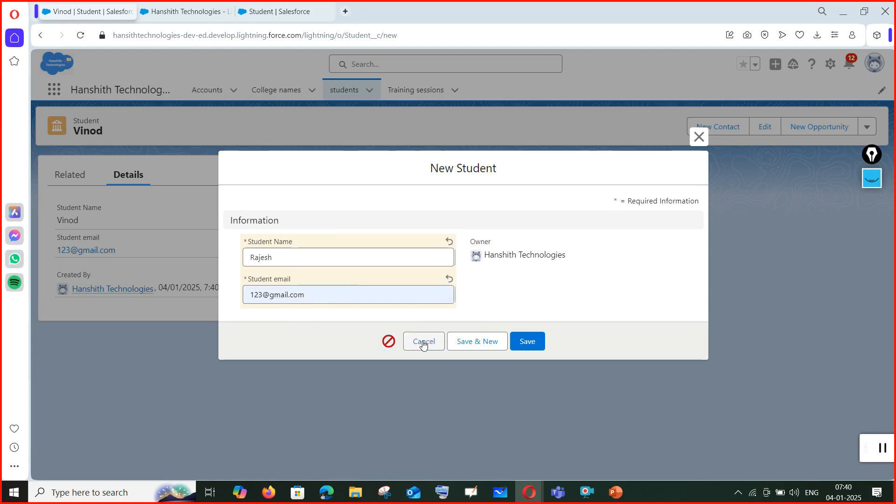
pyautogui.click(292, 7)
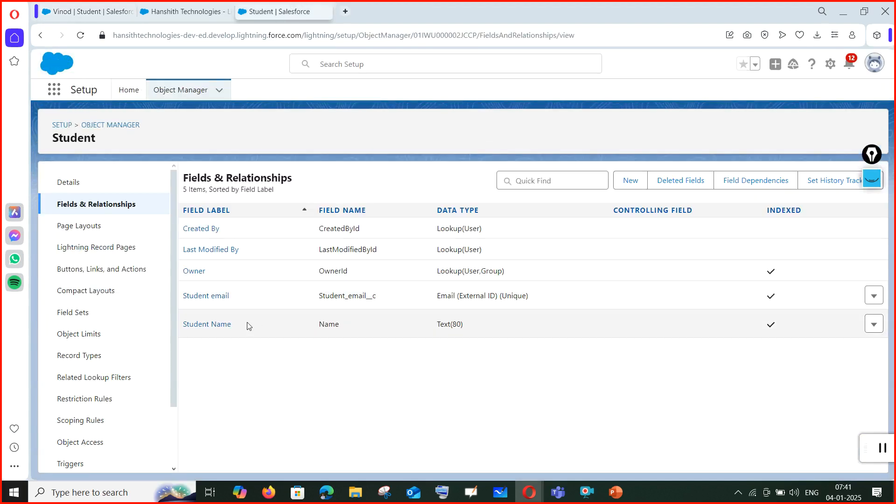
pyautogui.click(873, 297)
pyautogui.click(840, 321)
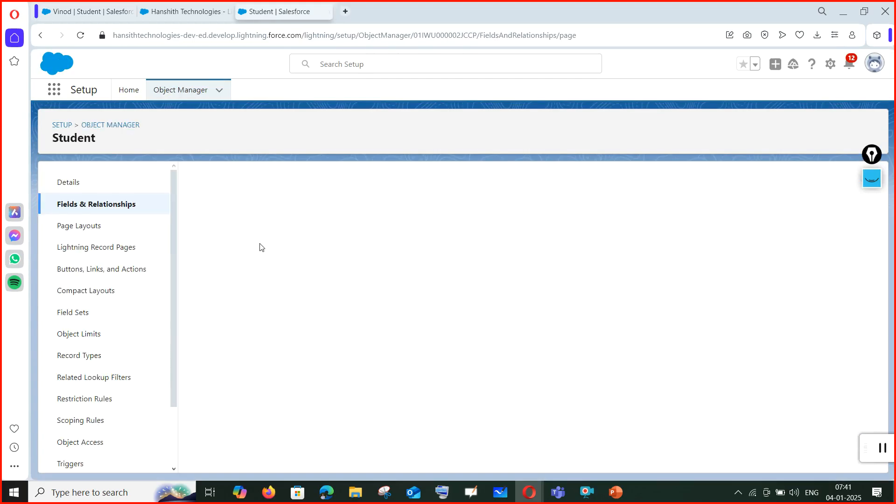
pyautogui.scroll(-2, 448, 342)
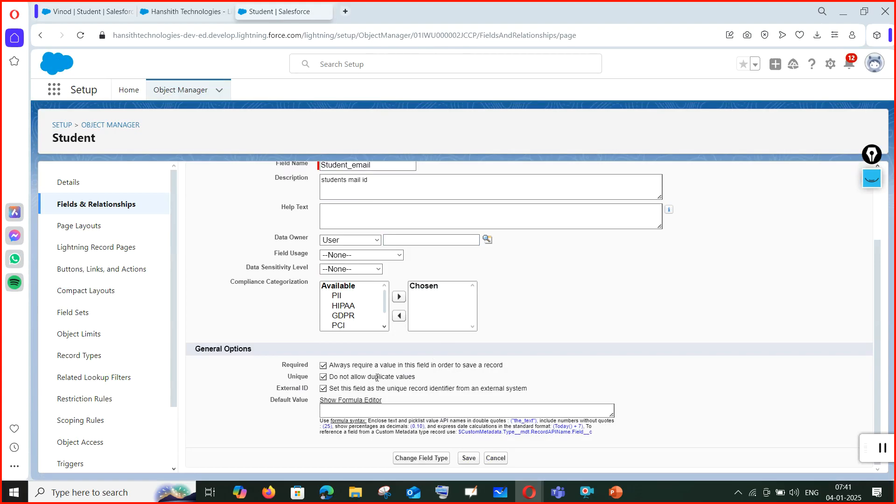
pyautogui.tripleClick(328, 377)
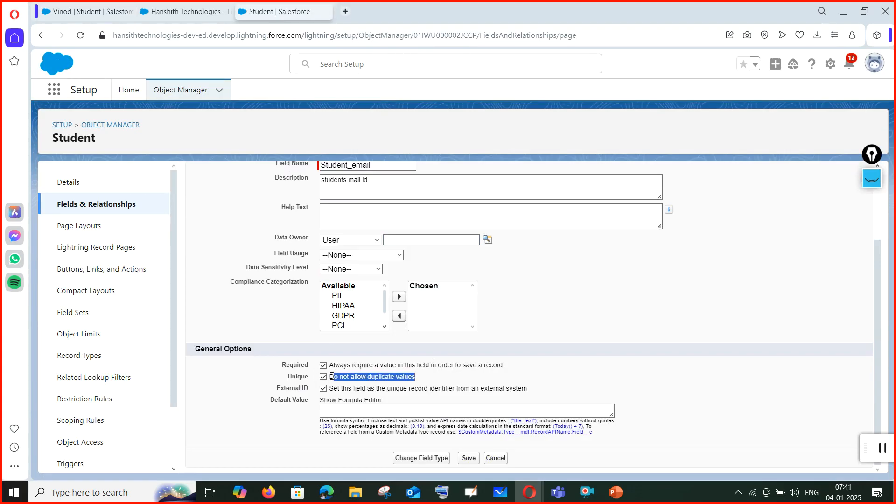
pyautogui.click(421, 384)
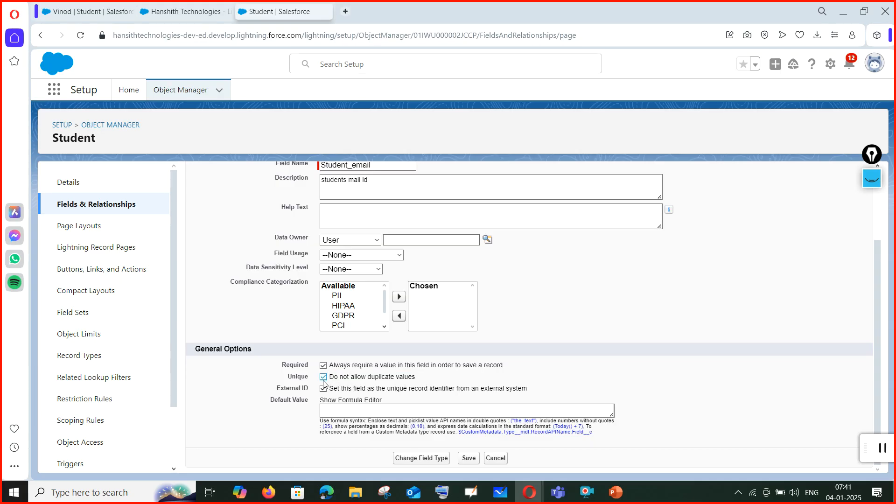
pyautogui.scroll(2, 401, 344)
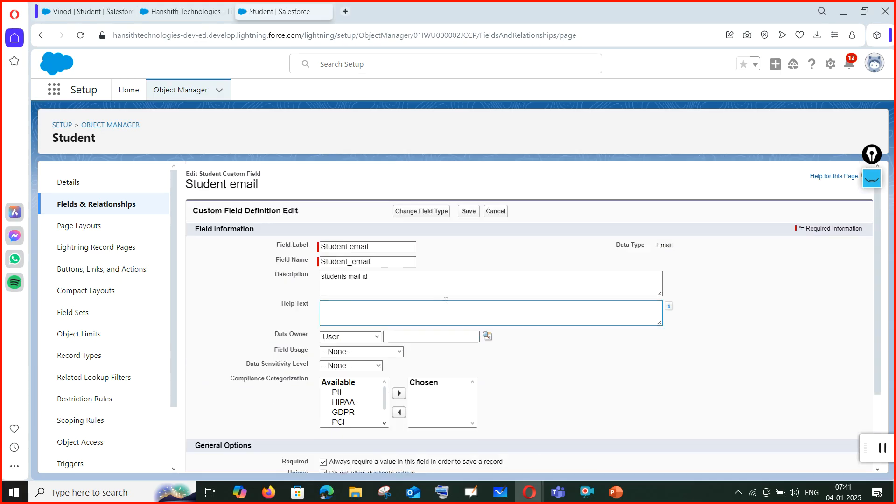
pyautogui.click(495, 211)
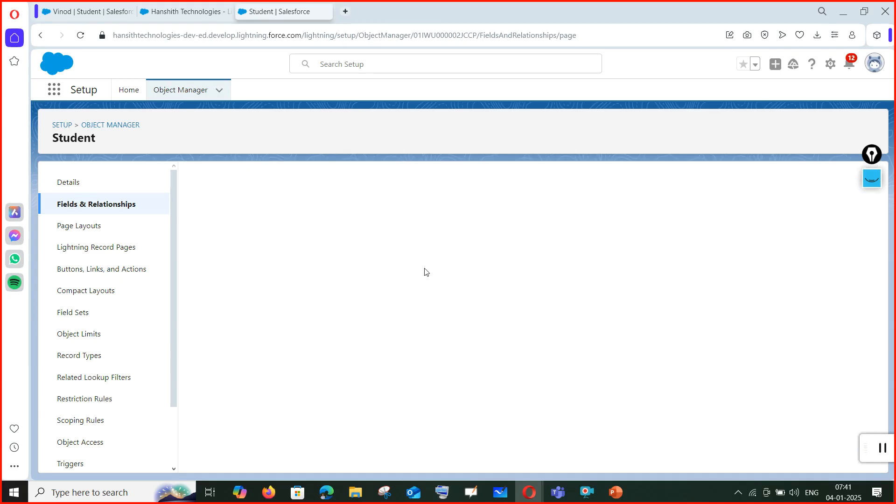
pyautogui.click(80, 11)
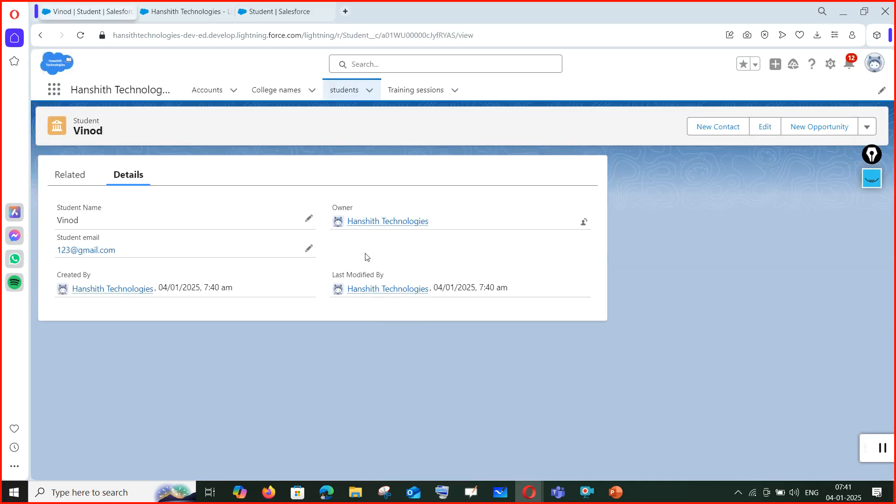
# Create the second student record with a different email address and dismiss the confirmation.
pyautogui.click(342, 94)
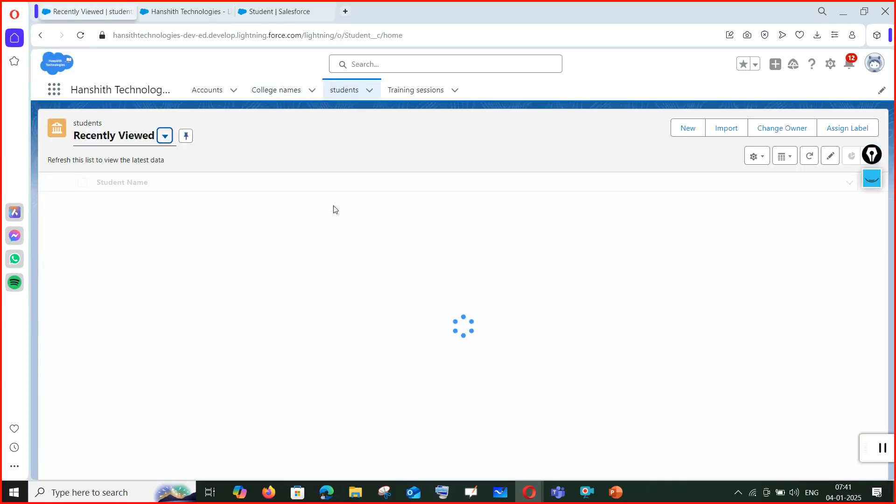
pyautogui.click(695, 133)
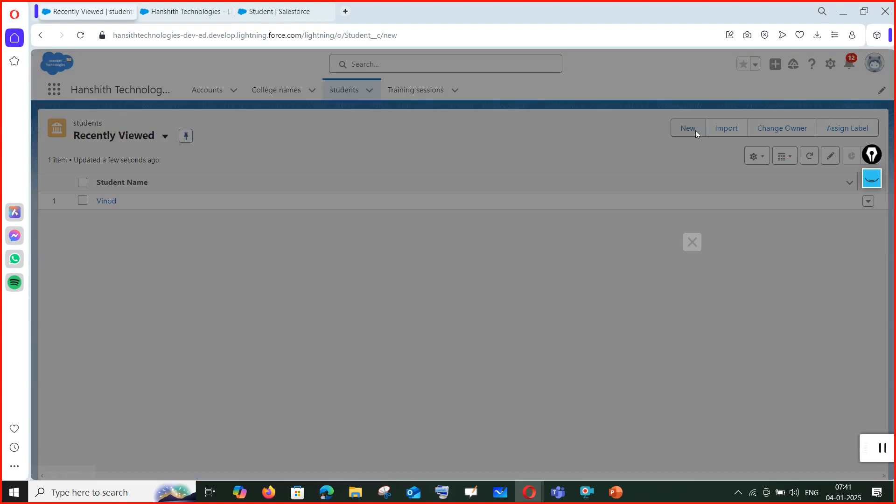
pyautogui.click(349, 260)
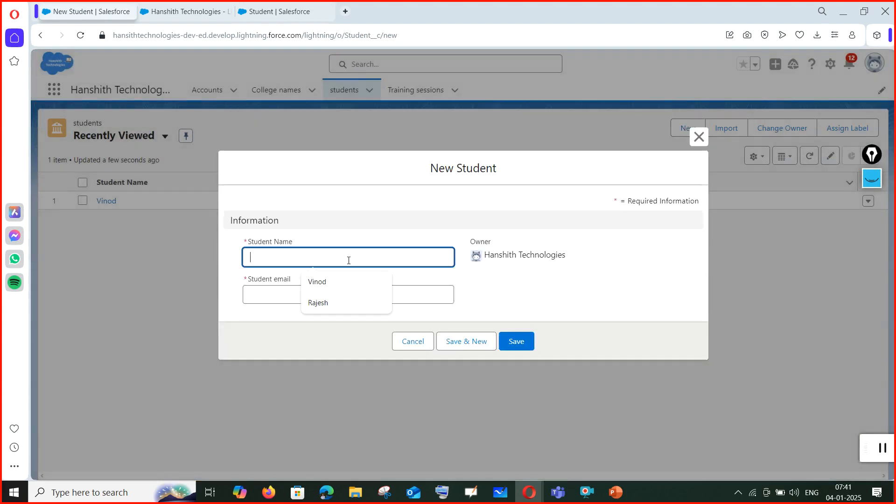
pyautogui.click(338, 304)
pyautogui.click(333, 293)
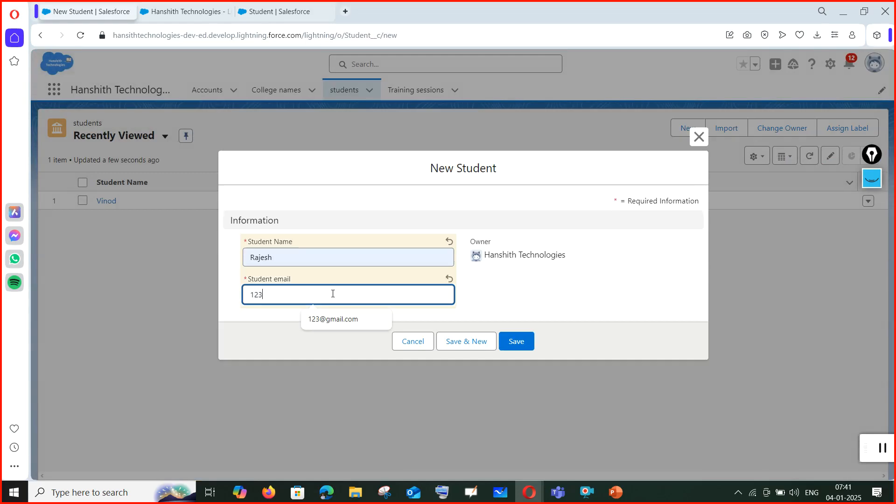
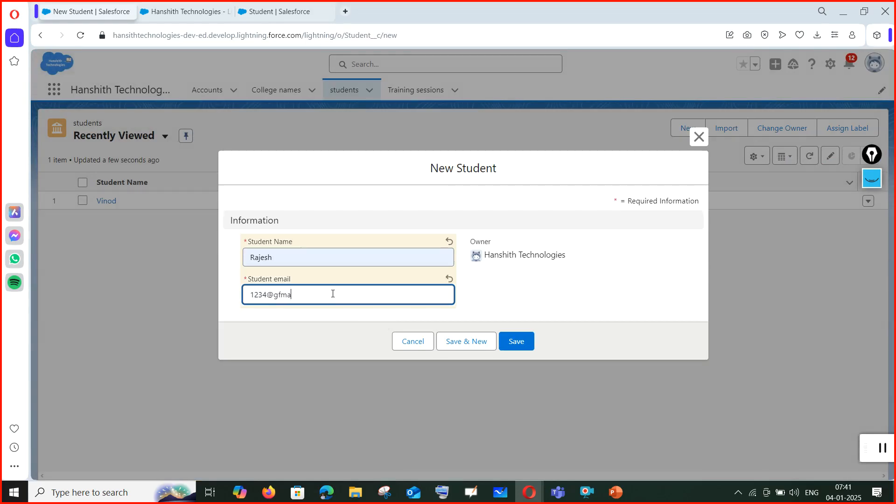
pyautogui.click(516, 342)
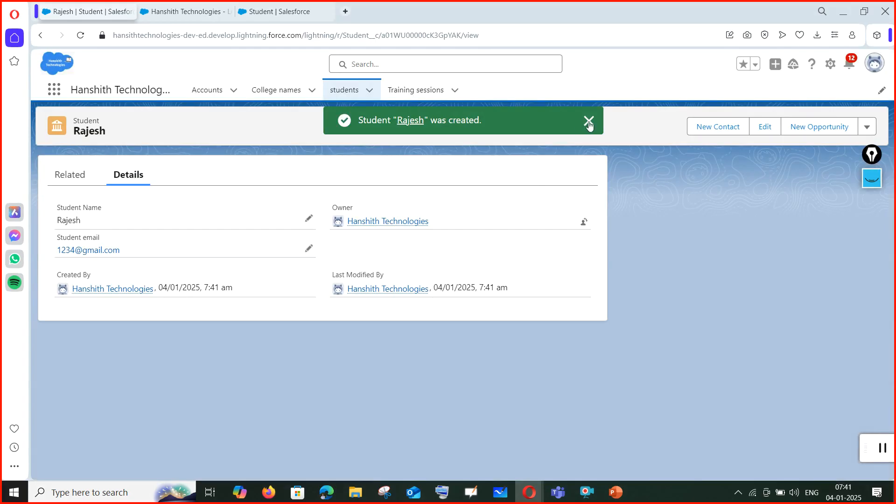
pyautogui.click(589, 123)
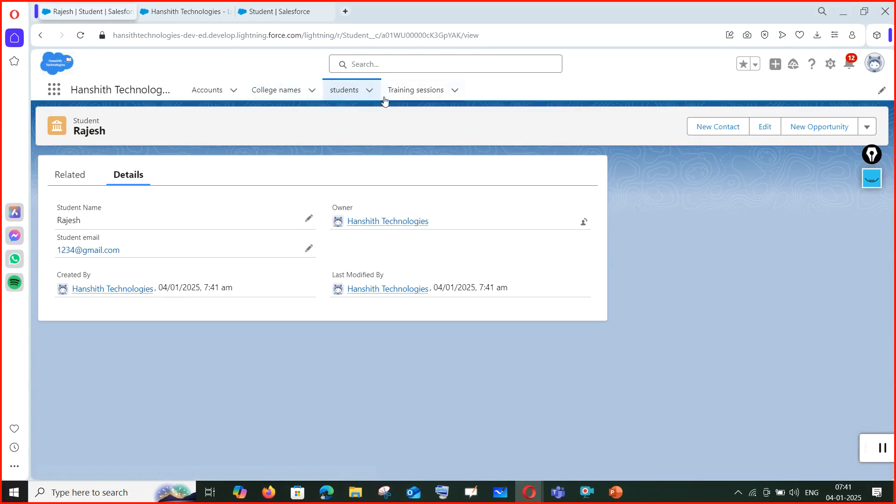
# Open another New Student form, close it unsaved, and switch to the PowerPoint session slides.
pyautogui.click(345, 89)
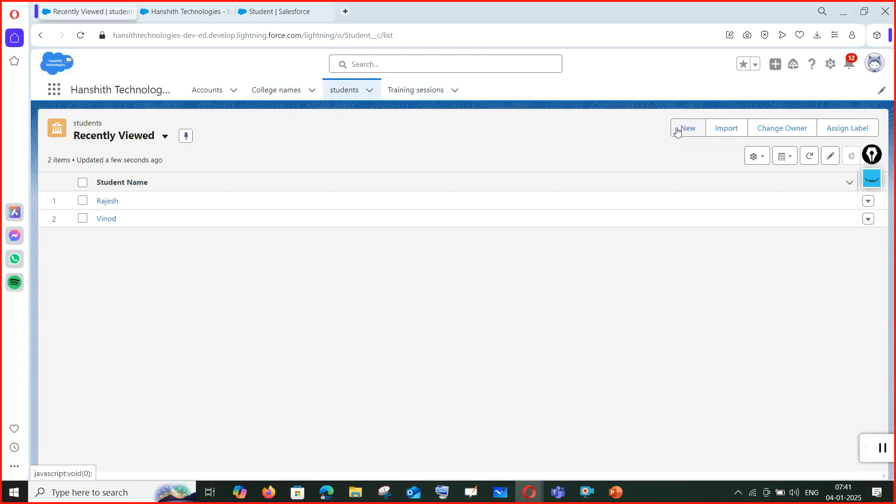
pyautogui.click(678, 132)
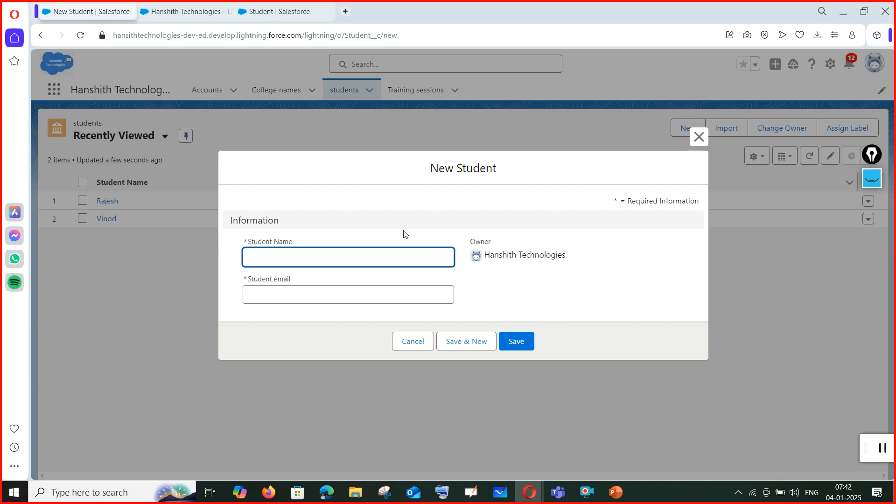
pyautogui.click(699, 137)
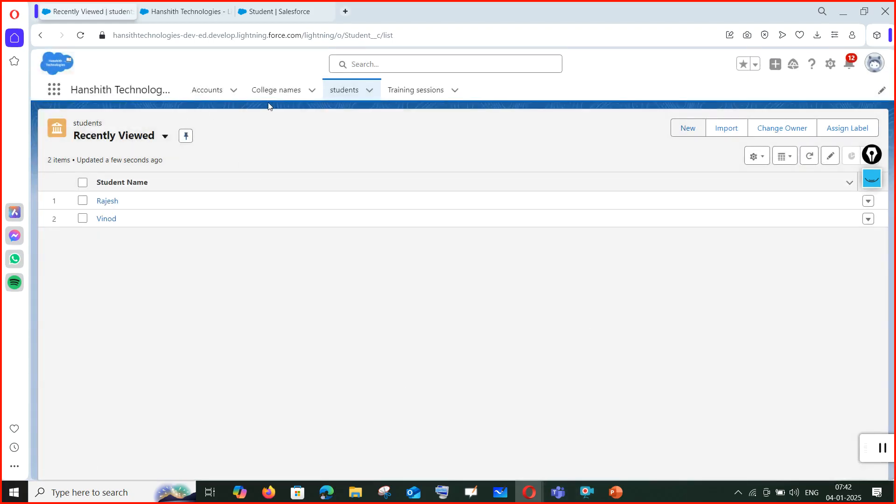
pyautogui.hotkey('alt', 'Tab')
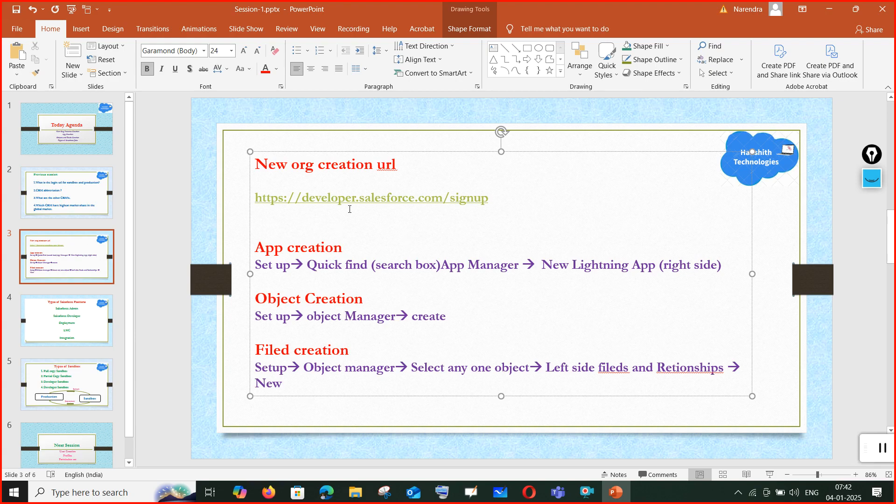
# Close the app builder and browser settings tabs in Firefox.
pyautogui.click(269, 492)
pyautogui.click(636, 18)
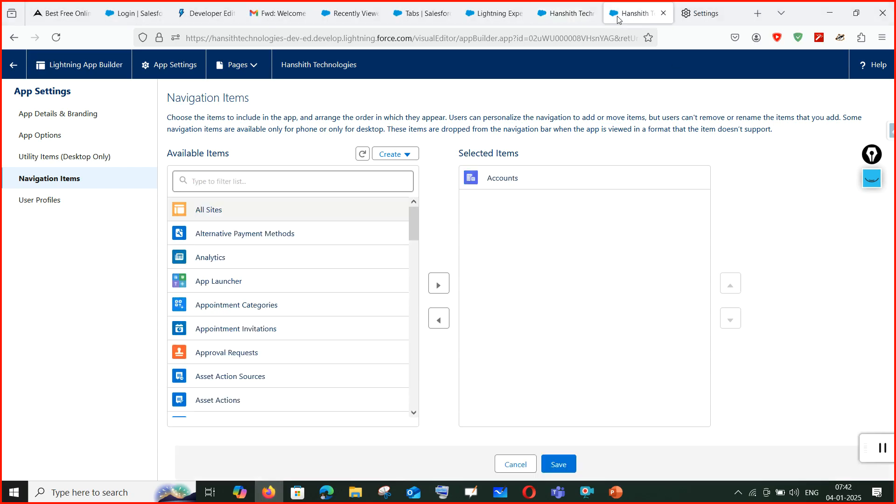
pyautogui.click(663, 14)
pyautogui.click(469, 288)
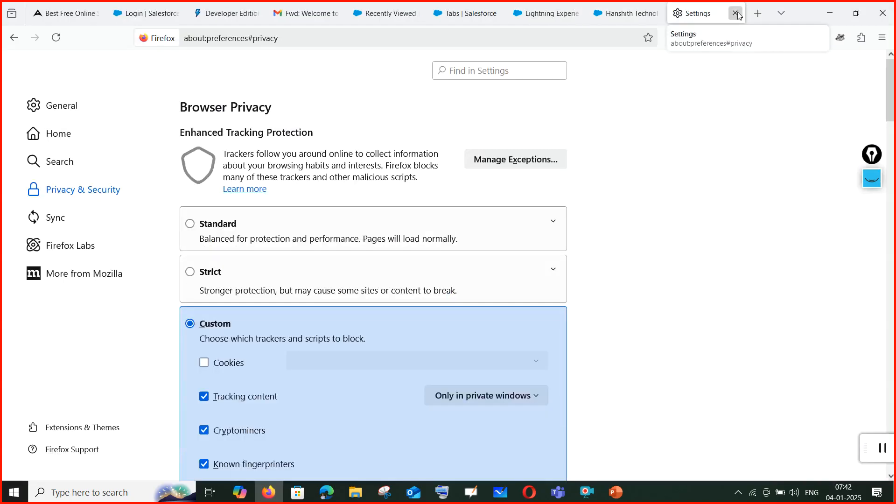
pyautogui.click(736, 13)
# Google 'salesforce inspector for firefox' and open the addons.mozilla.org add-on page.
pyautogui.click(758, 14)
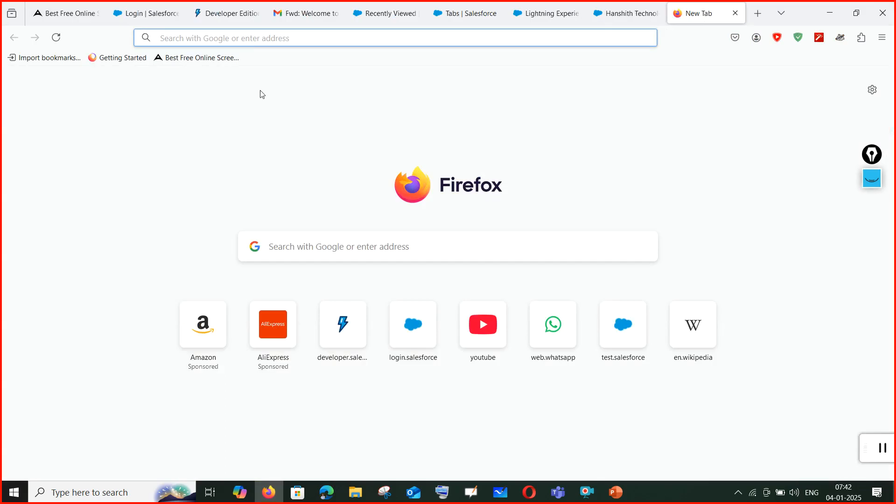
pyautogui.click(292, 44)
pyautogui.write('sal')
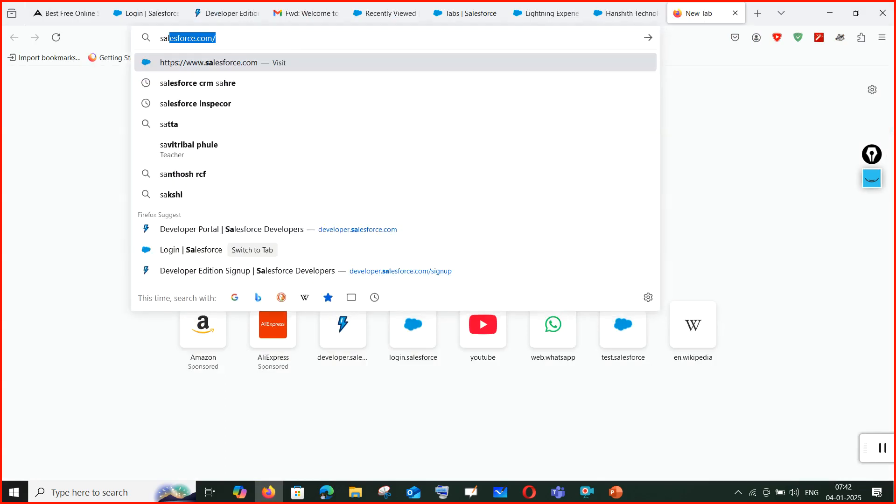
pyautogui.write('esforce')
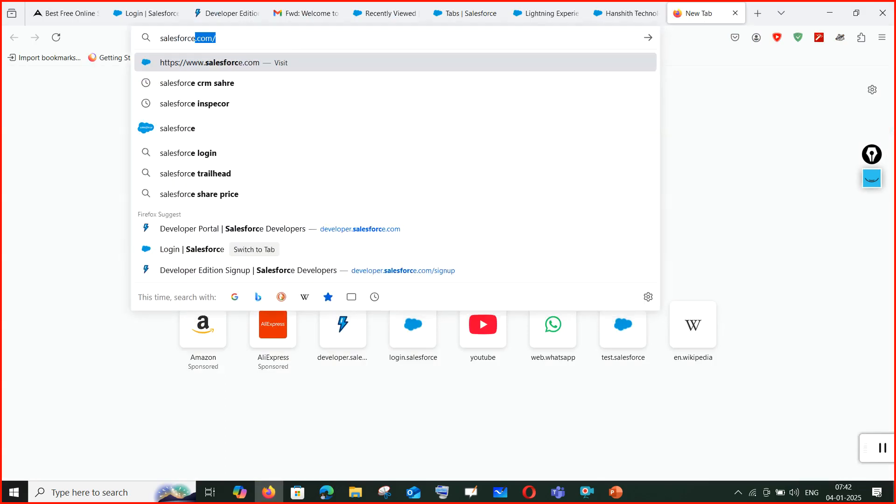
pyautogui.write(' inspector')
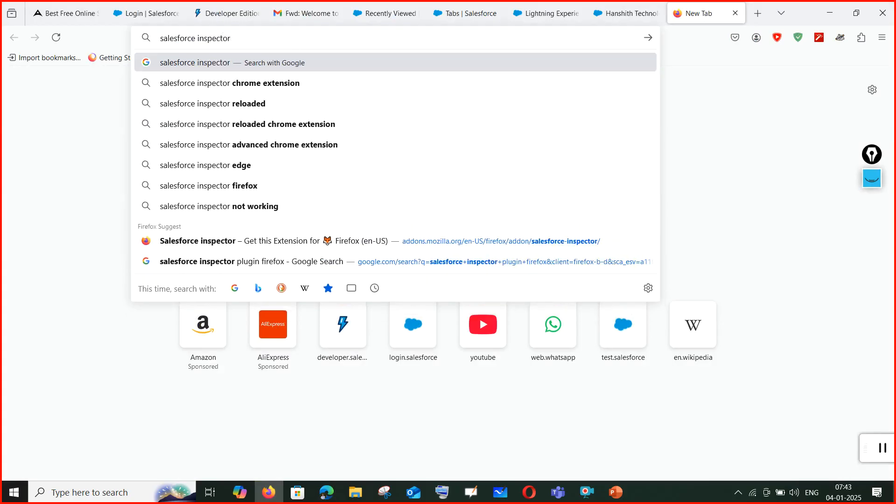
pyautogui.press('Return')
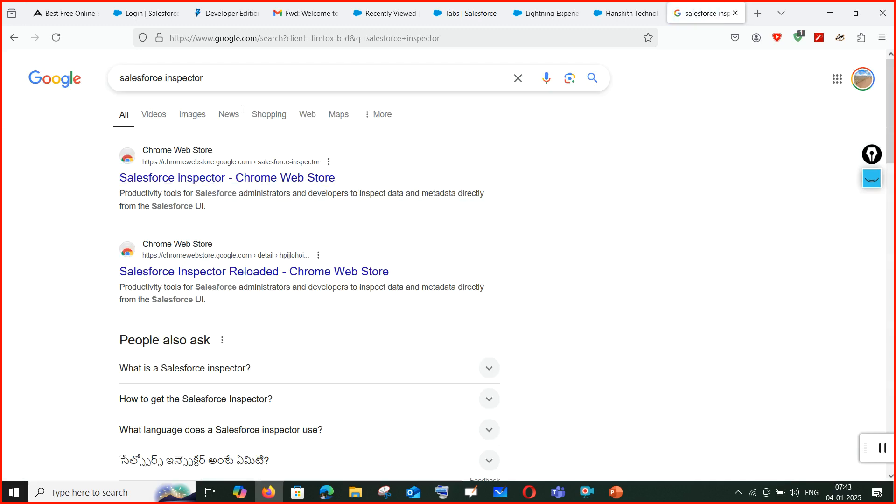
pyautogui.click(242, 84)
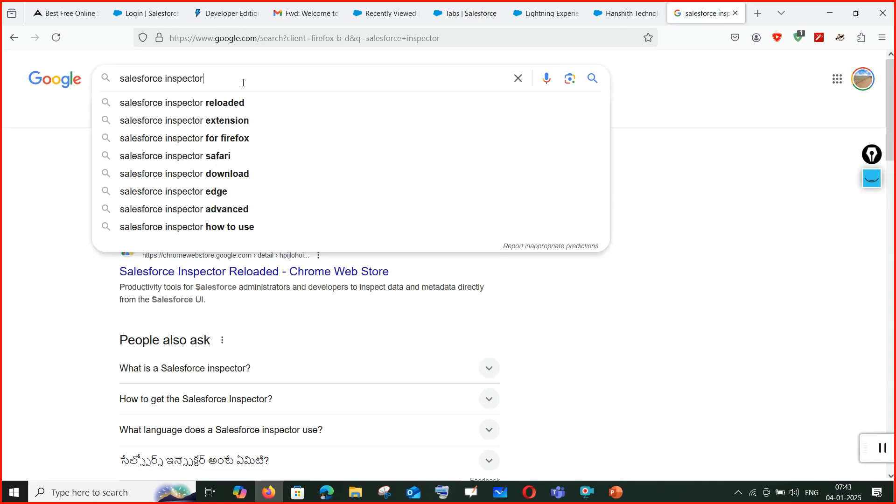
pyautogui.click(238, 141)
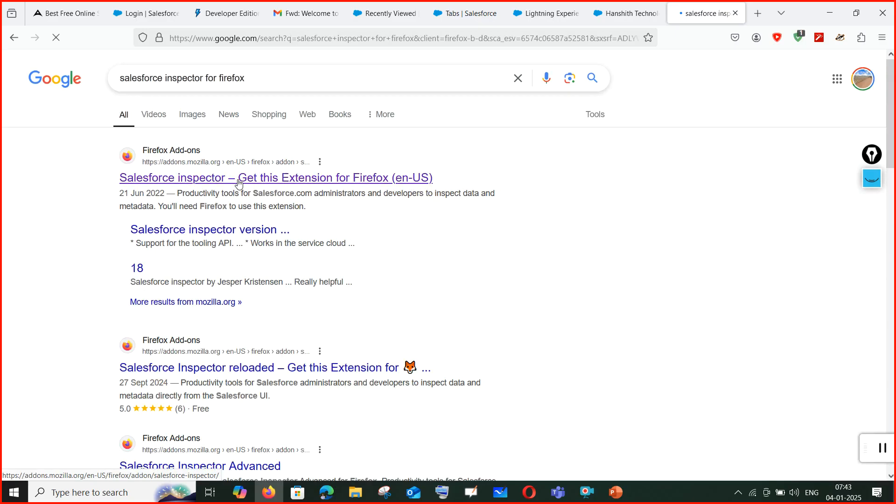
pyautogui.click(488, 15)
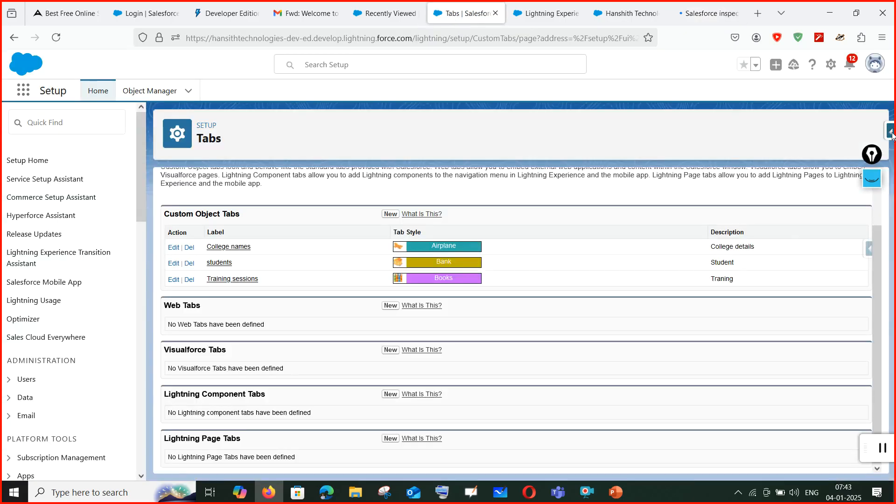
# From the Lightning app page, open the Salesforce Inspector panel and choose Data Export.
pyautogui.click(711, 15)
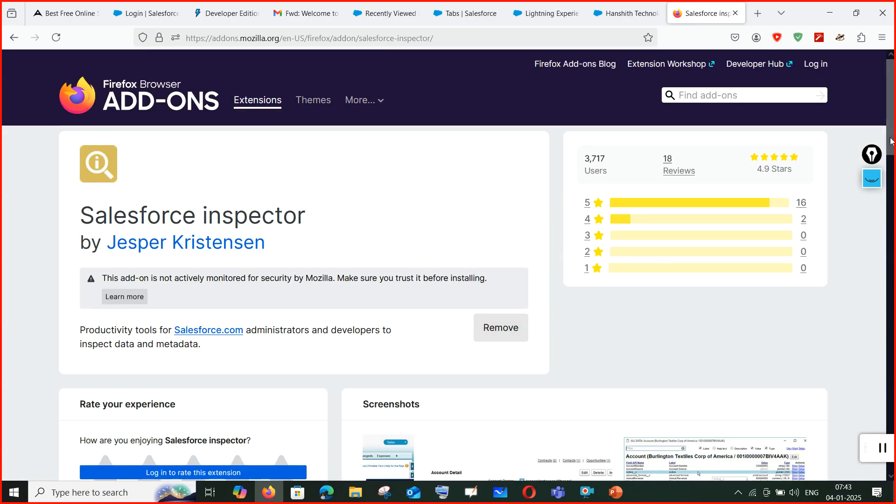
pyautogui.click(462, 13)
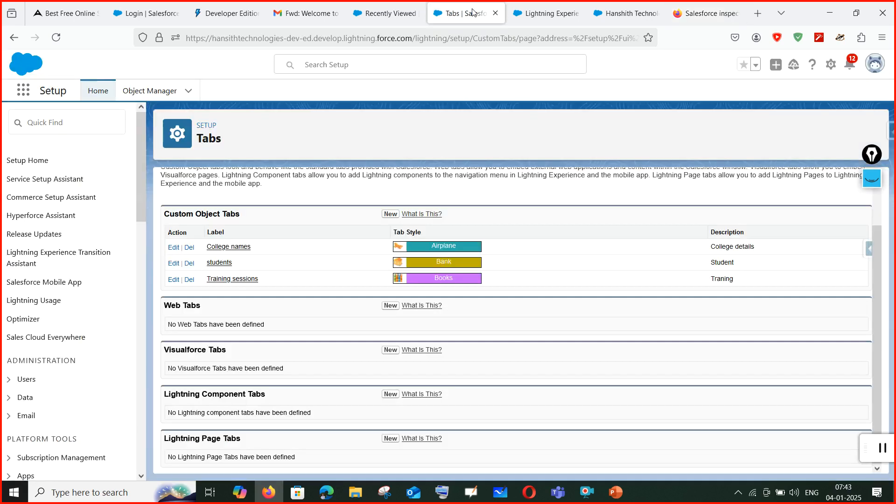
pyautogui.click(890, 132)
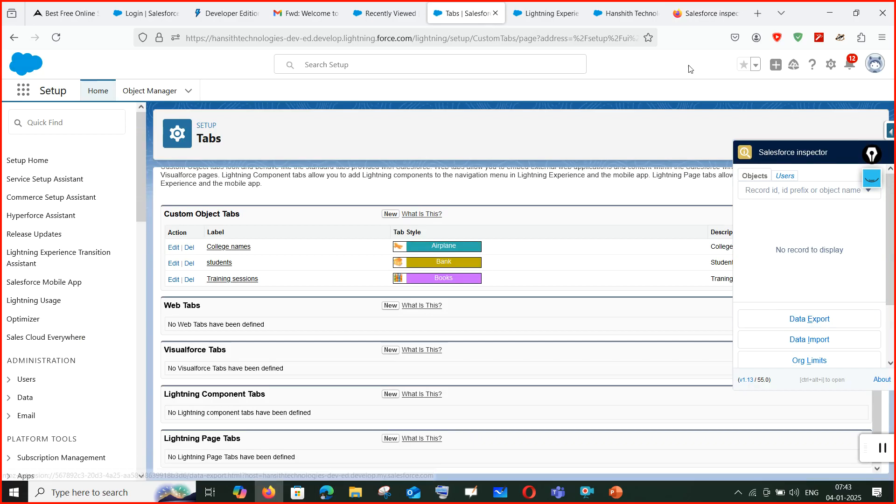
pyautogui.click(705, 14)
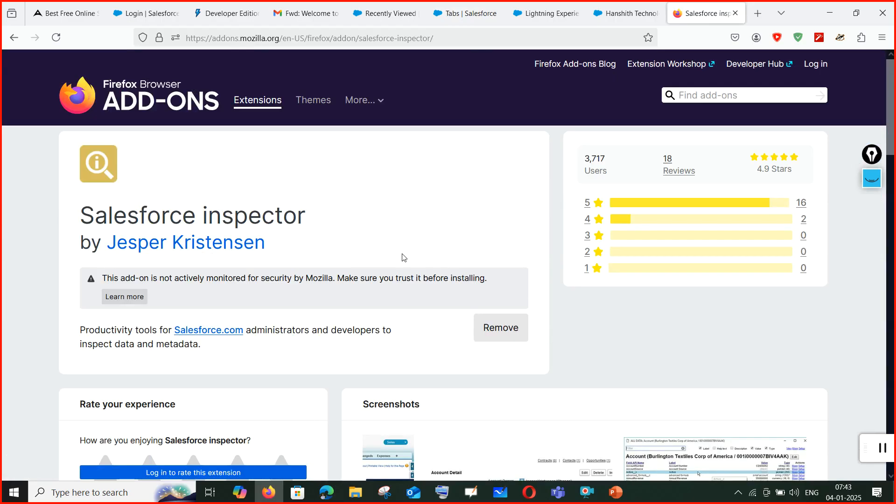
pyautogui.click(546, 13)
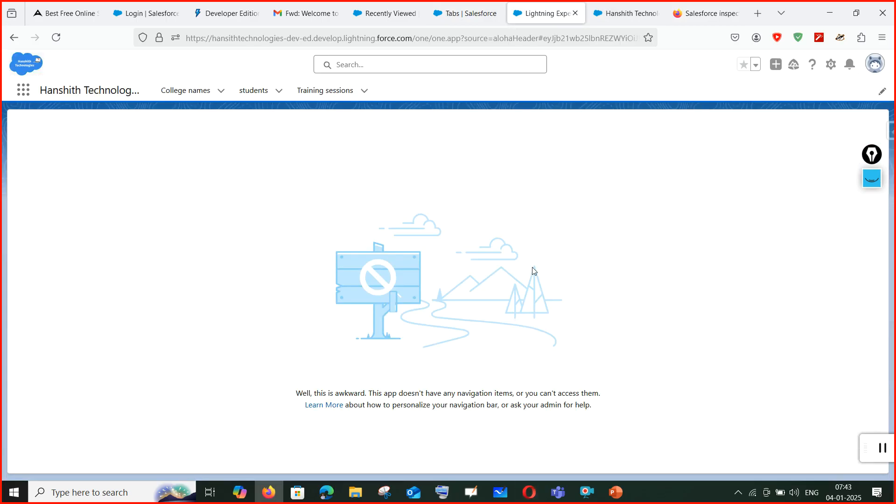
pyautogui.click(700, 13)
pyautogui.click(626, 9)
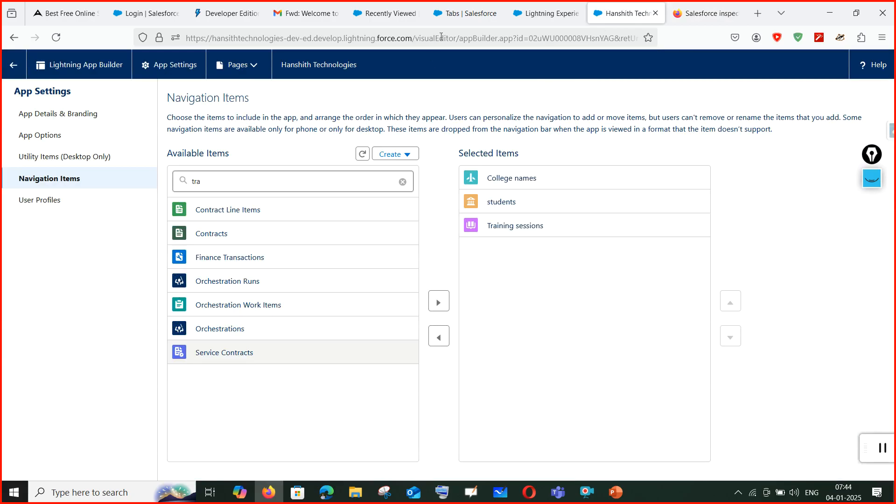
pyautogui.click(550, 14)
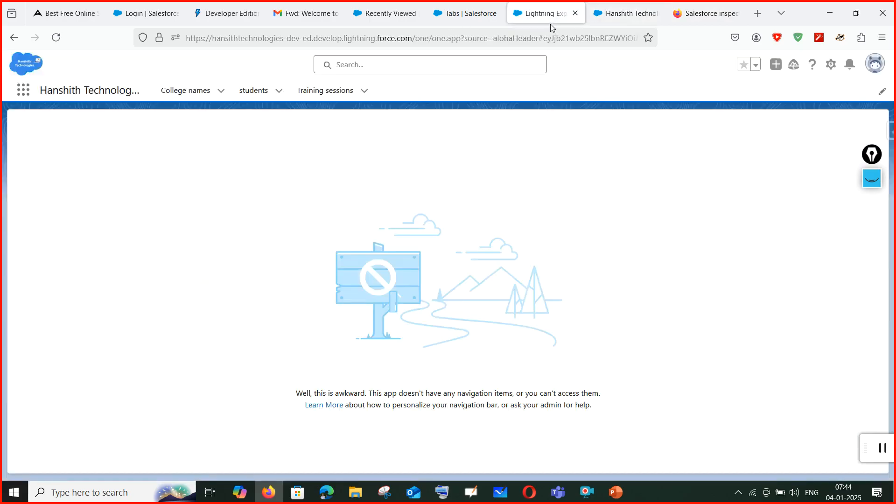
pyautogui.click(890, 132)
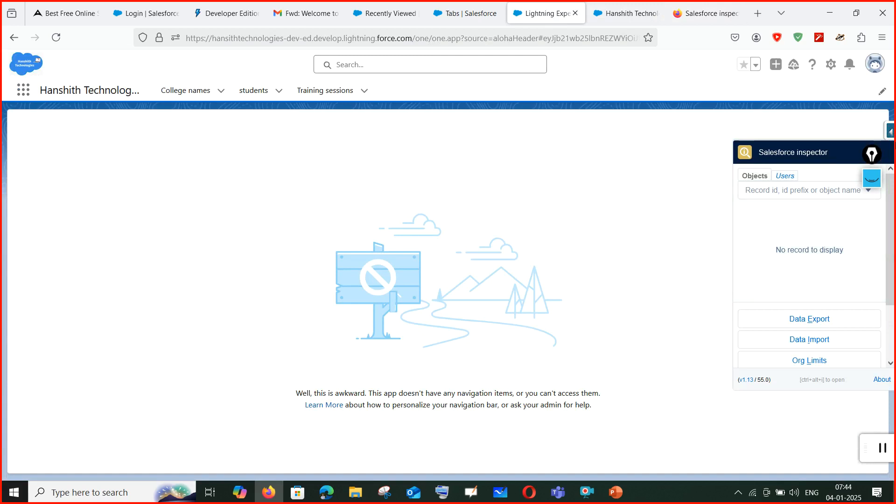
pyautogui.click(789, 327)
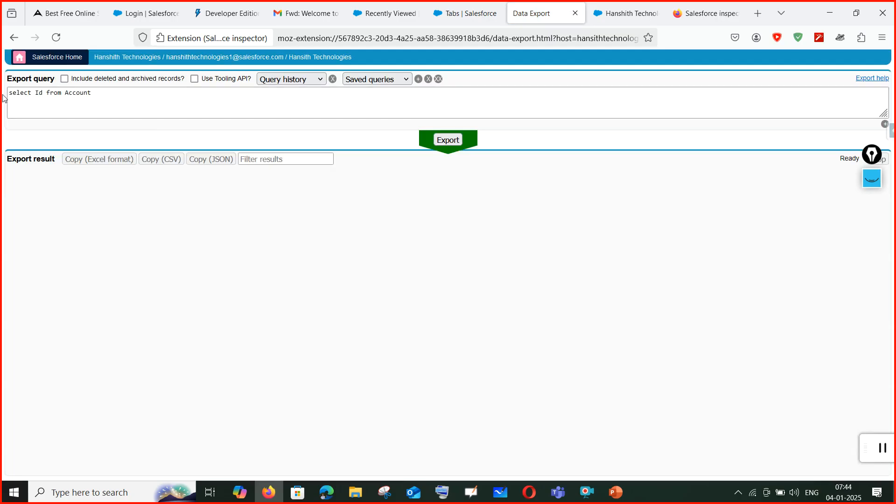
# Run the select Id from Account query, then rerun it with limit 5.
pyautogui.click(451, 142)
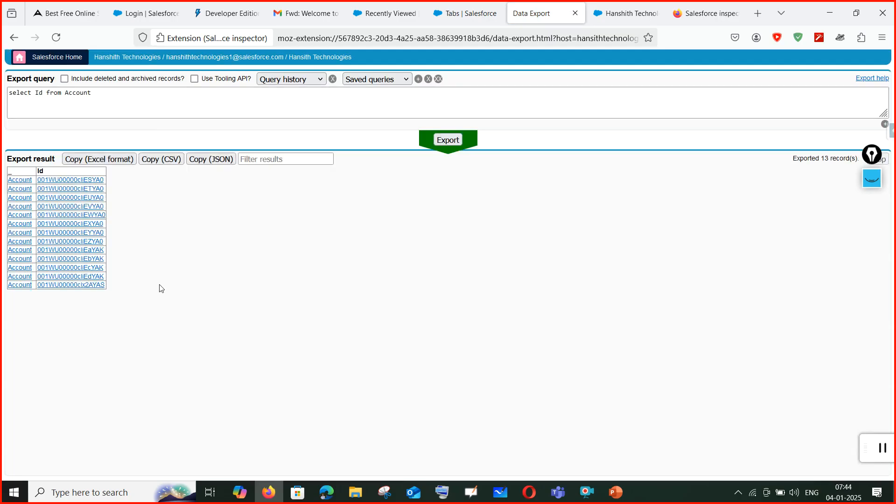
pyautogui.click(108, 96)
pyautogui.write('l')
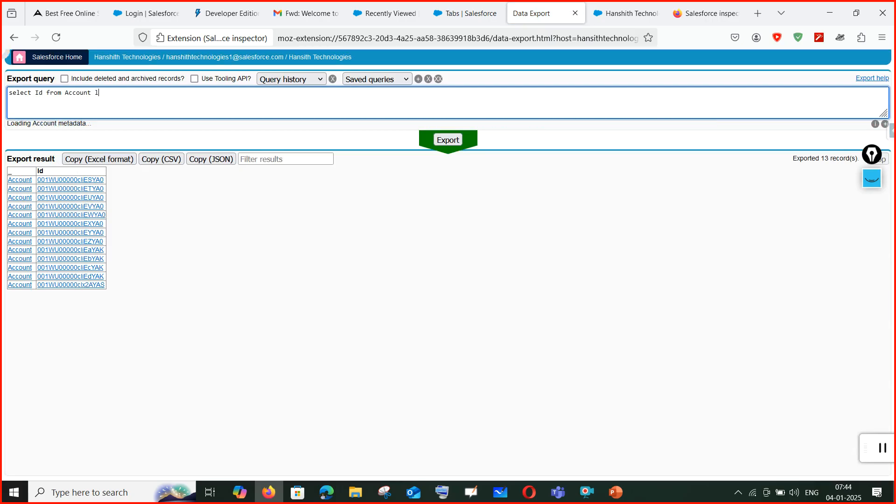
pyautogui.write('imit 5')
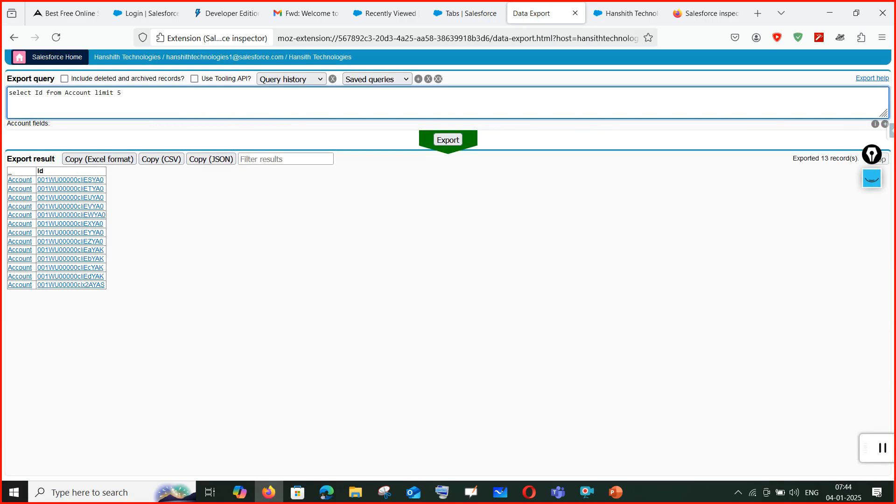
pyautogui.click(448, 141)
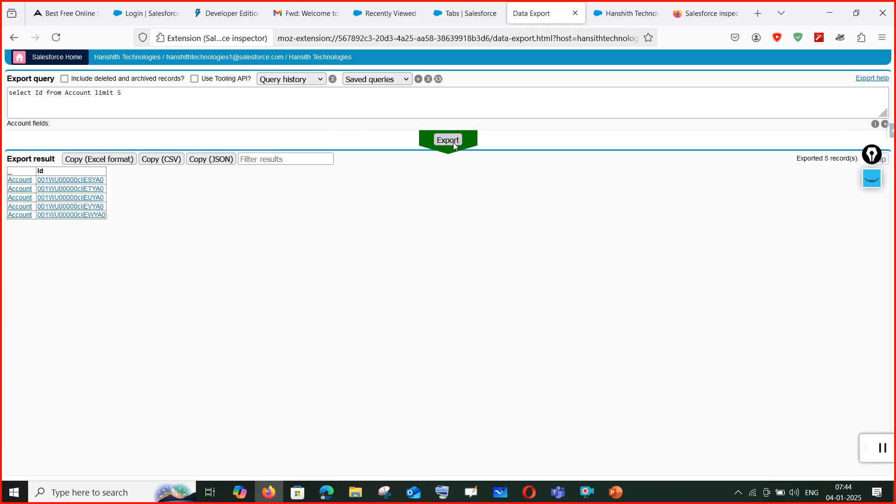
# Replace Account with Student__c in the query's FROM clause.
pyautogui.click(65, 94)
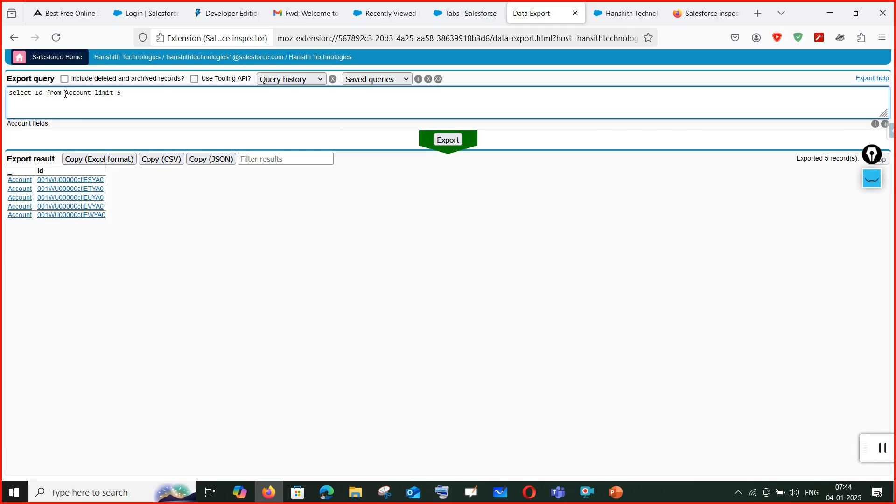
pyautogui.moveTo(65, 94); pyautogui.dragTo(194, 108)
pyautogui.click(136, 105)
pyautogui.hotkey('ctrl', '+')
pyautogui.hotkey('ctrl', '+')
pyautogui.hotkey('ctrl', '+')
pyautogui.hotkey('ctrl', '+')
pyautogui.hotkey('ctrl', '+')
pyautogui.hotkey('ctrl', '+')
pyautogui.hotkey('ctrl', '+')
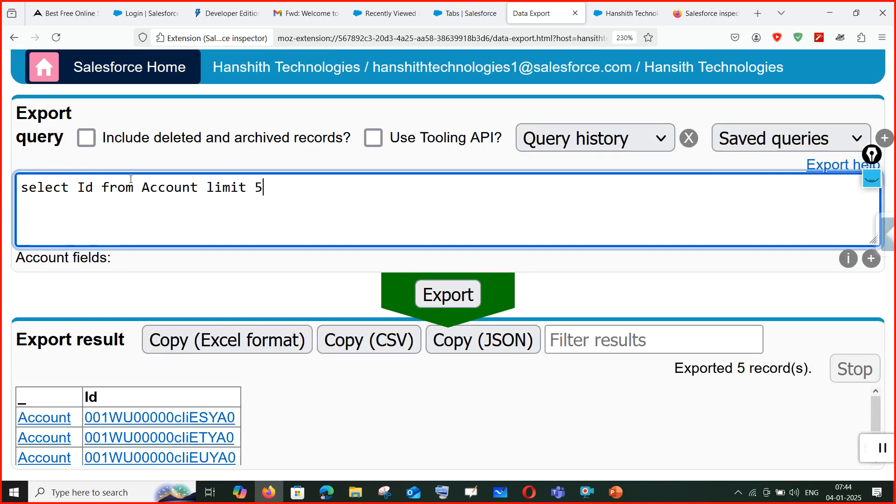
pyautogui.moveTo(199, 185); pyautogui.dragTo(142, 186)
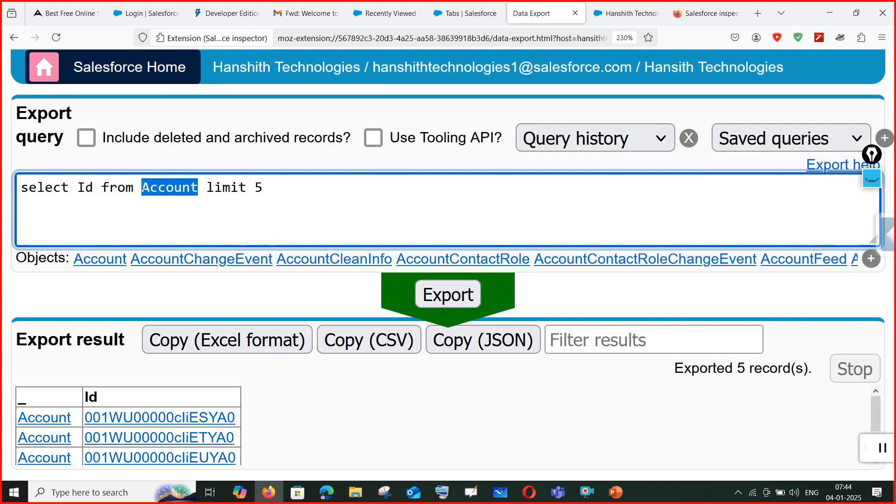
pyautogui.click(198, 189)
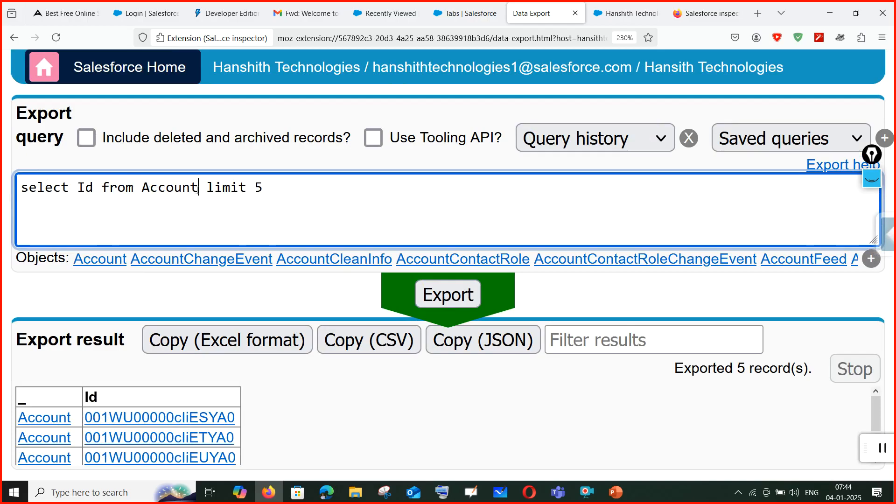
pyautogui.press('BackSpace')
pyautogui.press('BackSpace')
pyautogui.press('BackSpace')
pyautogui.press('BackSpace')
pyautogui.press('BackSpace')
pyautogui.press('BackSpace')
pyautogui.press('BackSpace')
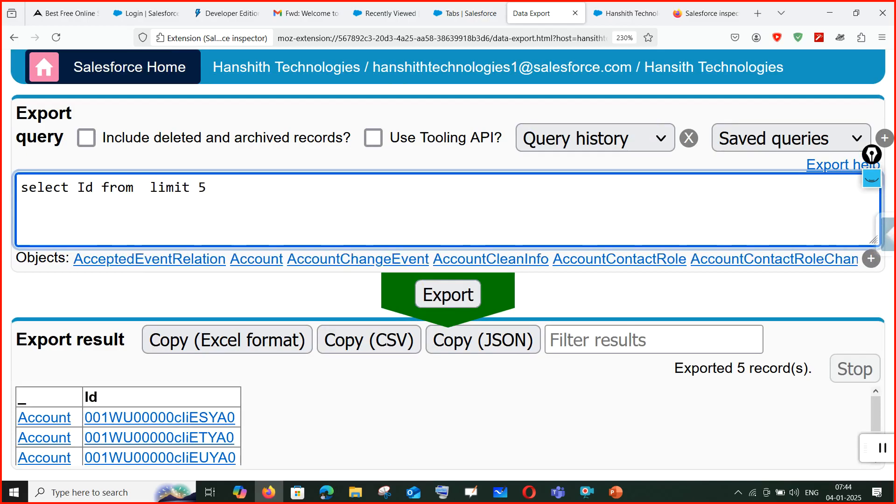
pyautogui.write('stude')
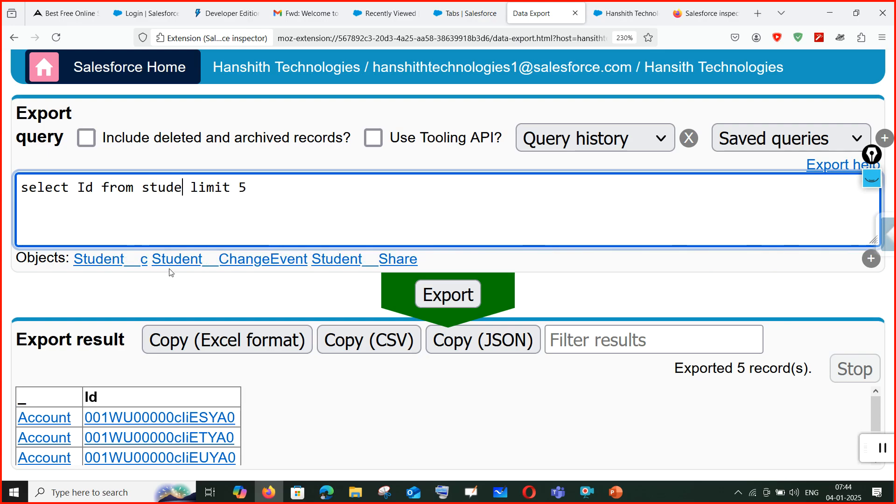
pyautogui.click(110, 267)
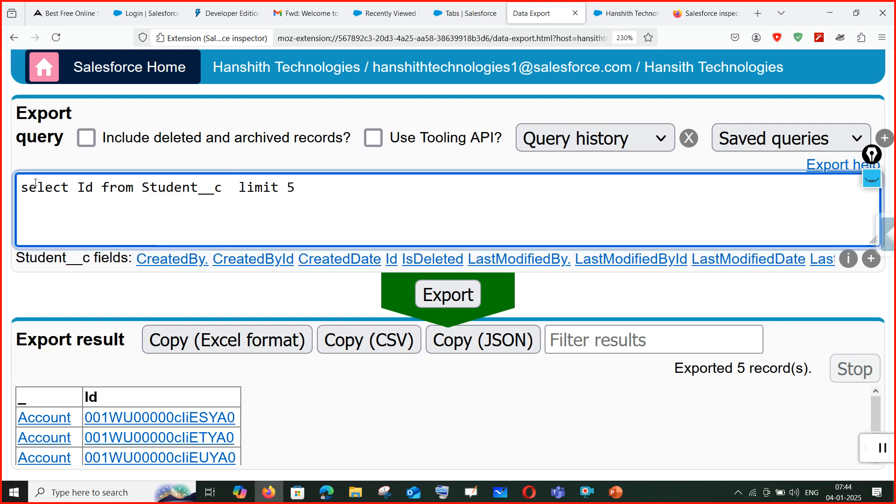
# Export the Student__c records, then add name and Student_email__c to the SELECT list and re-export.
pyautogui.click(456, 295)
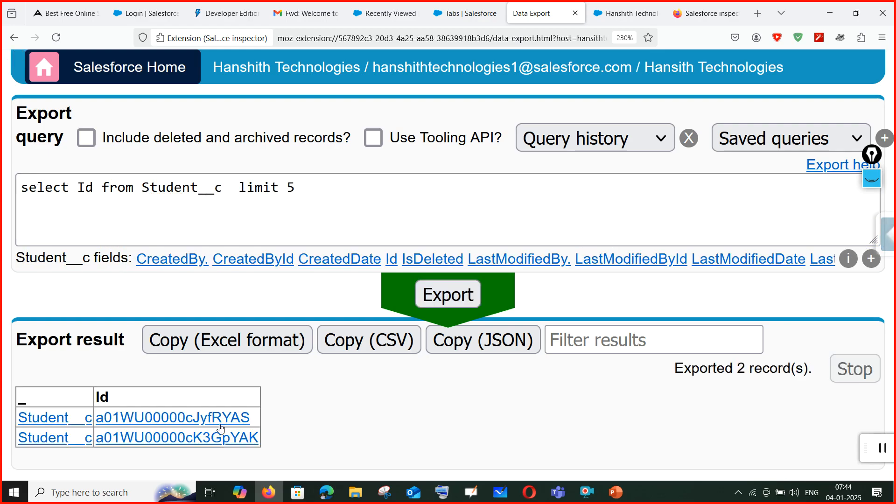
pyautogui.click(94, 184)
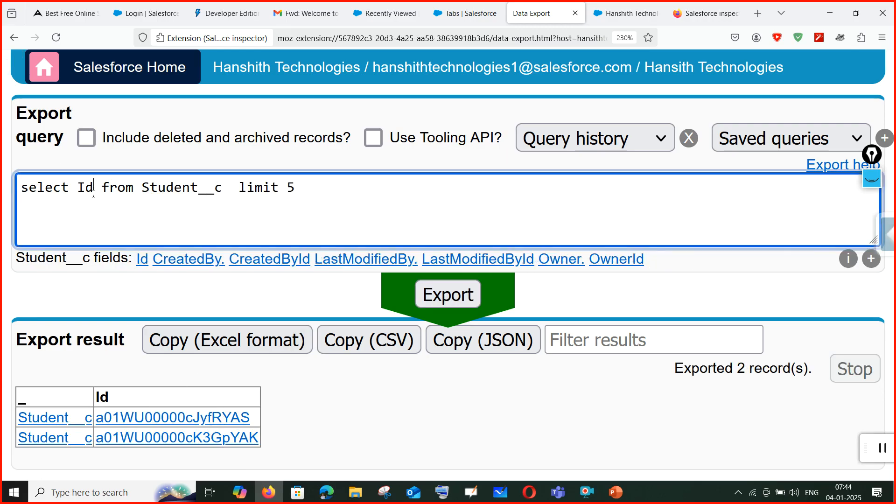
pyautogui.write(',name,ema')
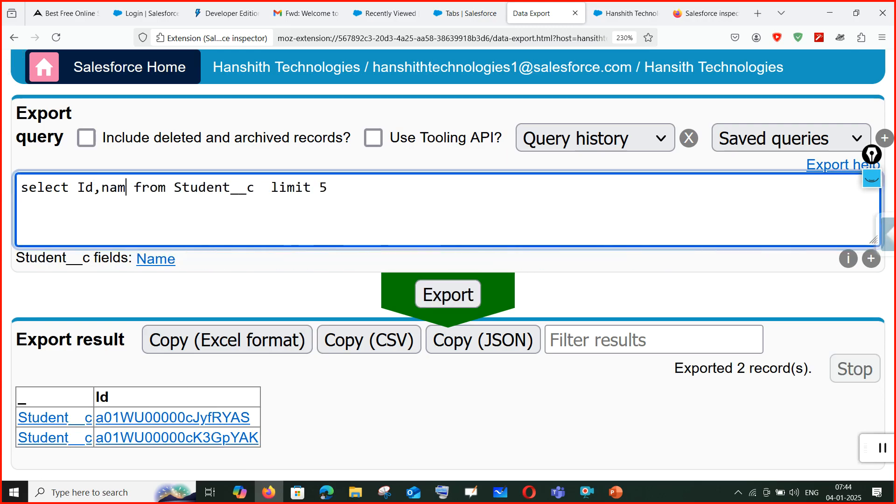
pyautogui.write('il')
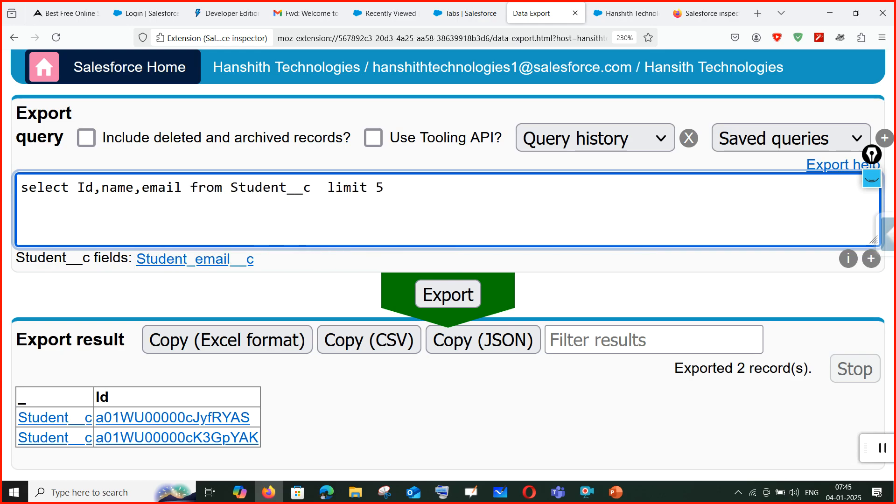
pyautogui.click(202, 271)
pyautogui.click(202, 271)
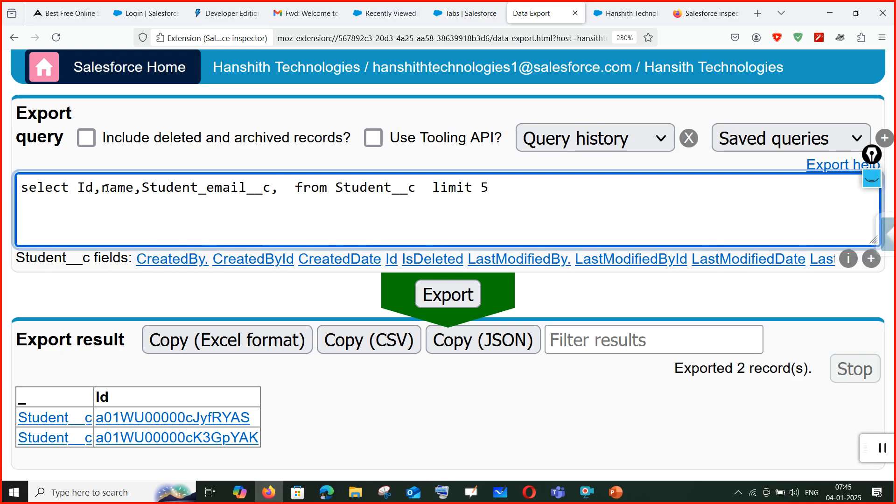
pyautogui.moveTo(78, 188); pyautogui.dragTo(296, 187)
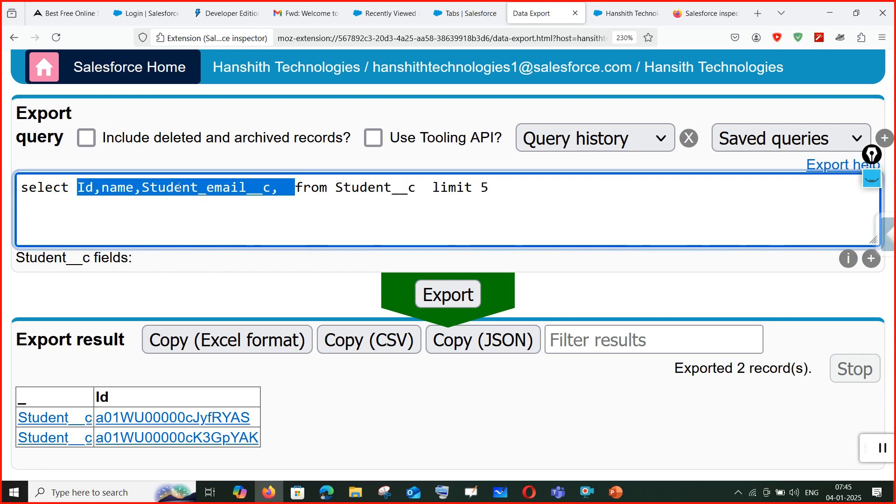
pyautogui.moveTo(335, 187); pyautogui.dragTo(419, 189)
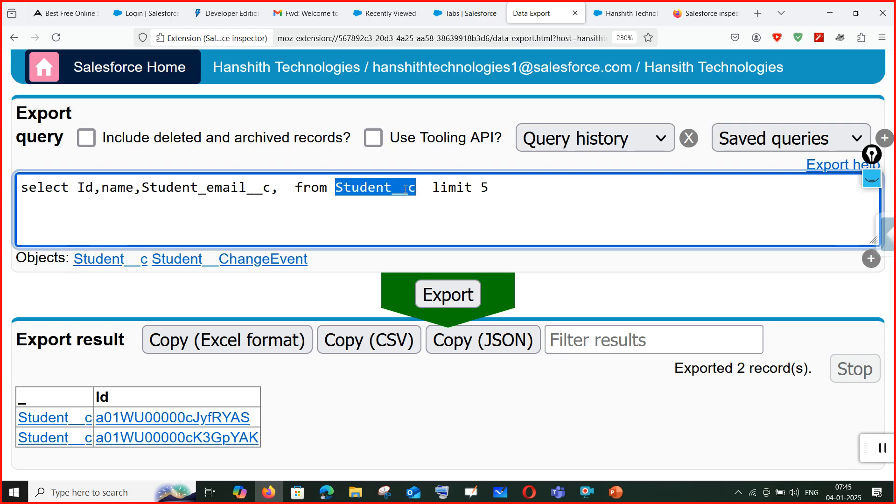
pyautogui.moveTo(297, 188); pyautogui.dragTo(74, 198)
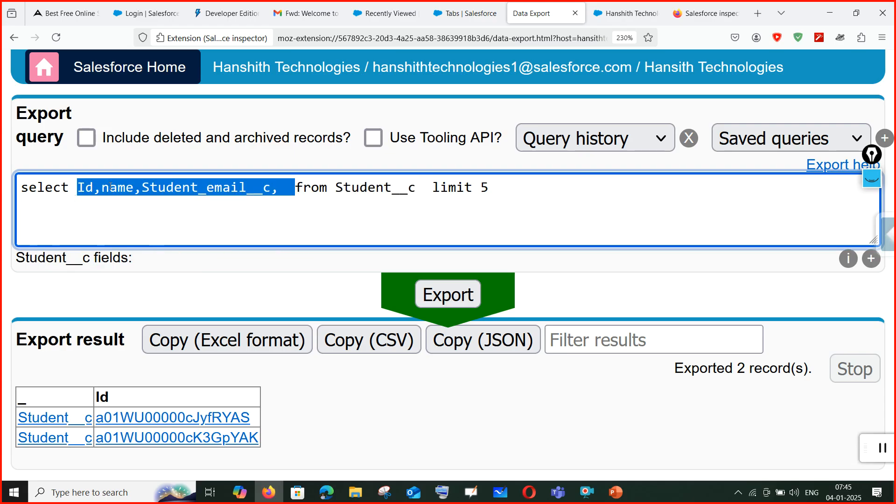
pyautogui.moveTo(335, 187); pyautogui.dragTo(416, 188)
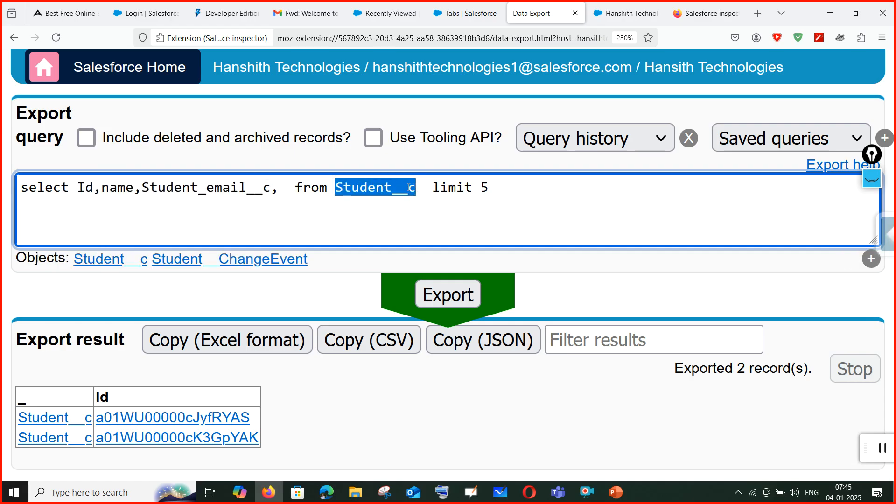
pyautogui.click(276, 195)
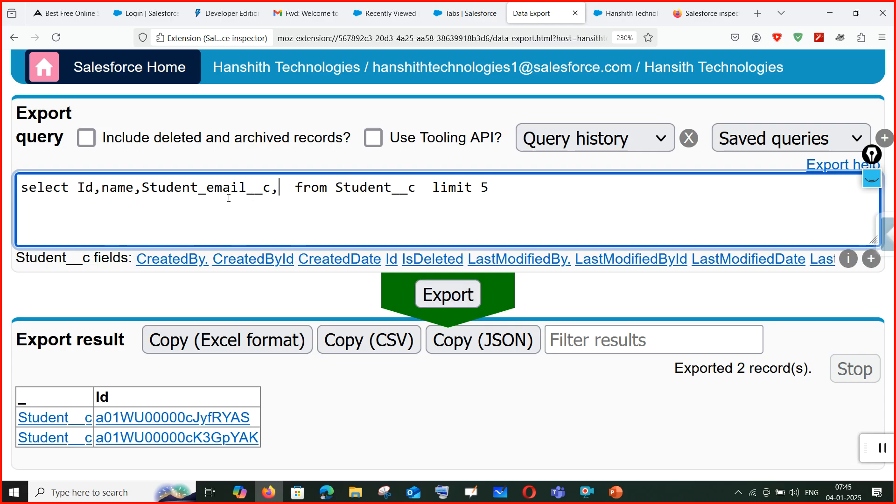
pyautogui.click(432, 294)
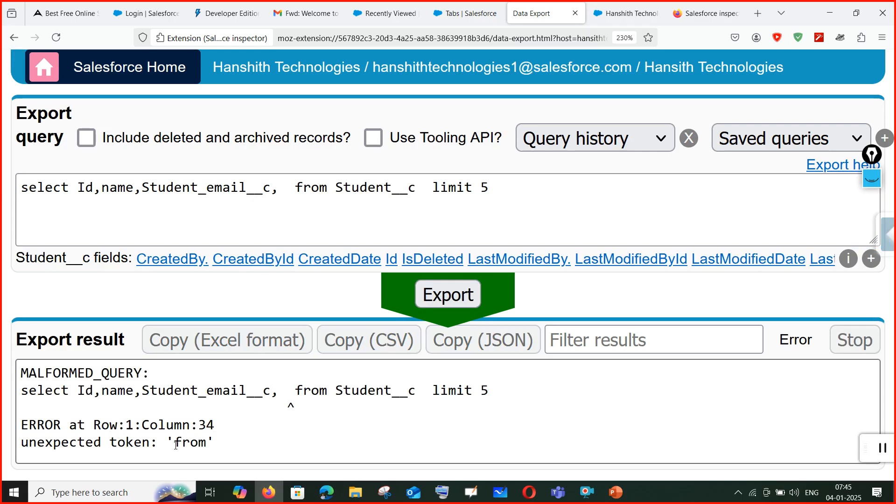
# Remove the stray trailing comma, re-export, and delete the 'limit 5' clause.
pyautogui.click(302, 204)
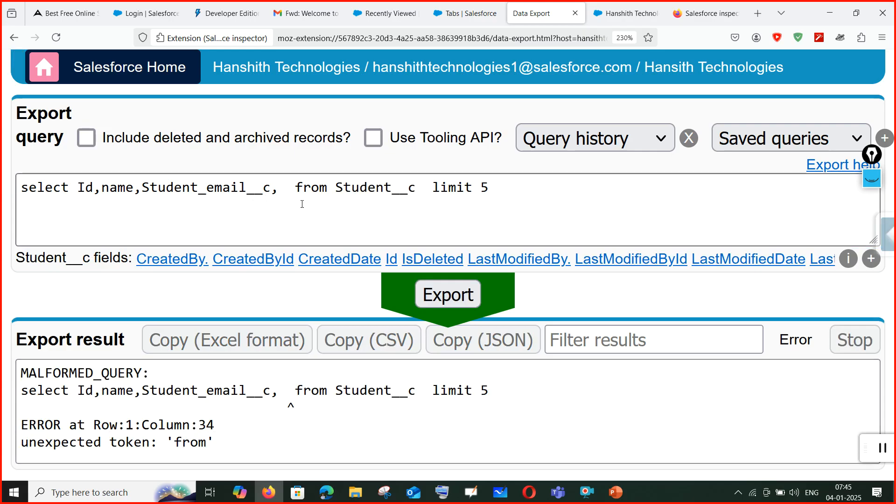
pyautogui.click(280, 194)
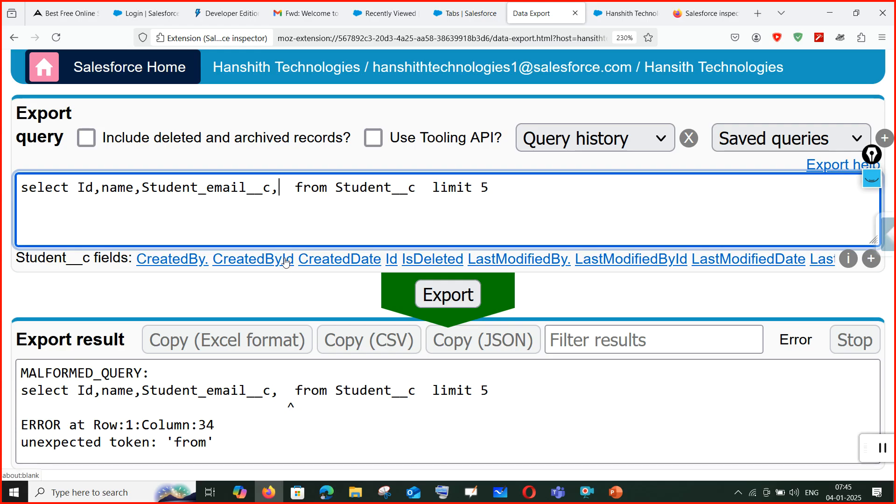
pyautogui.press('BackSpace')
pyautogui.press('Delete')
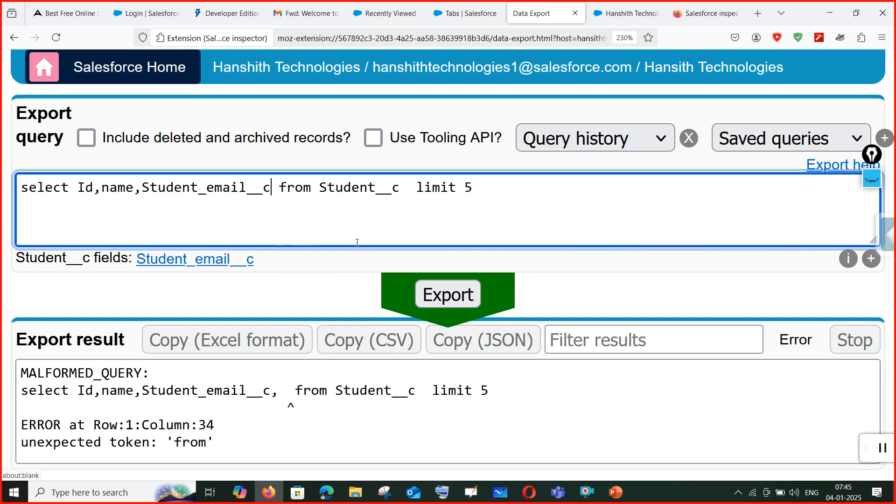
pyautogui.click(424, 283)
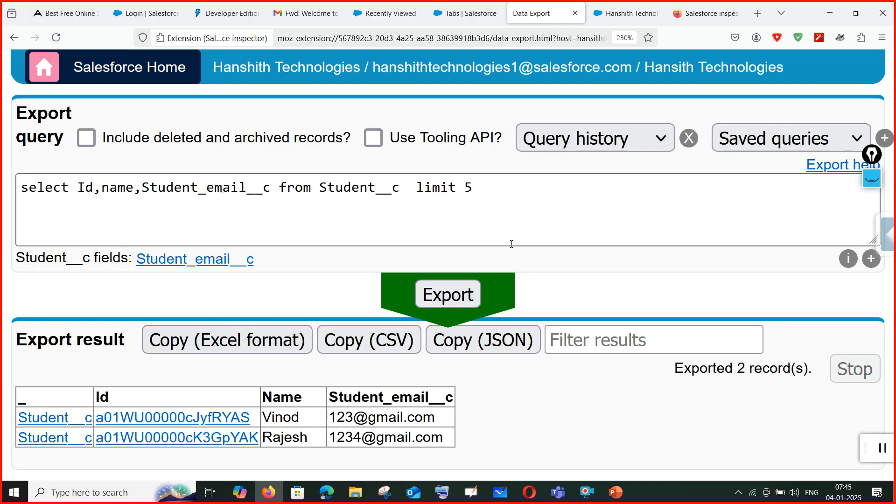
pyautogui.moveTo(409, 188); pyautogui.dragTo(474, 188)
pyautogui.press('BackSpace')
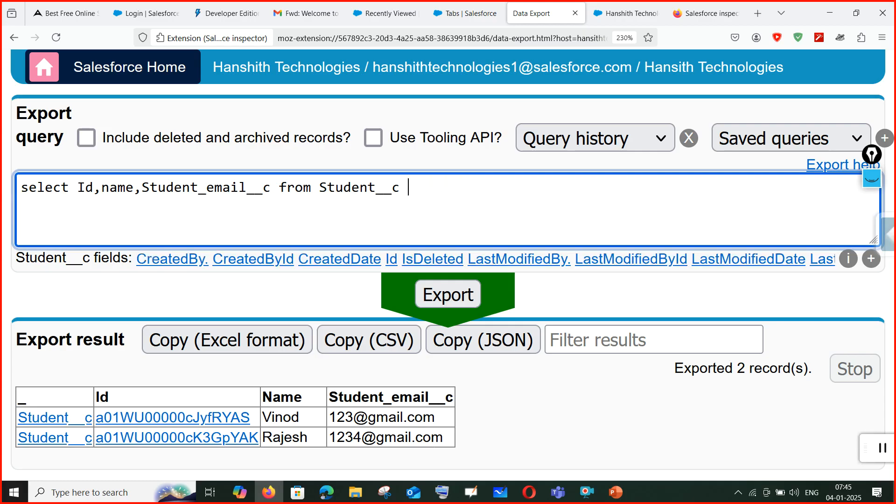
# Export without a limit, then filter with where name='vinod' and export again.
pyautogui.click(452, 299)
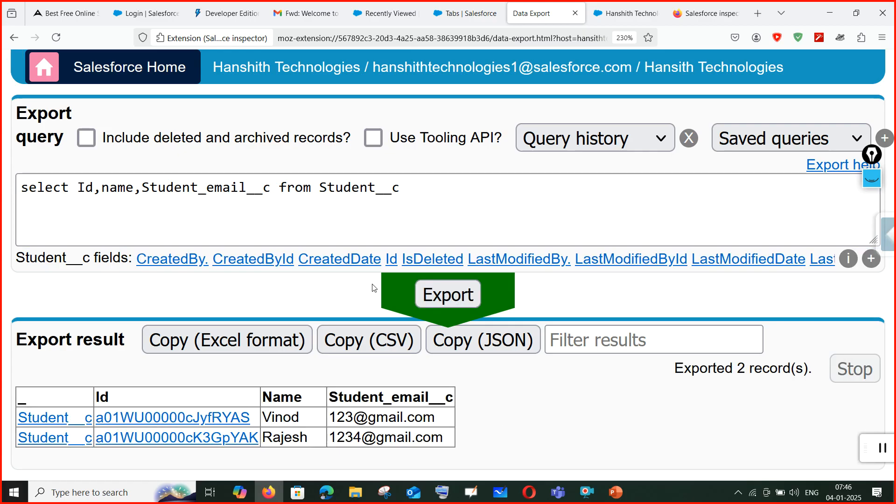
pyautogui.click(456, 196)
pyautogui.write('whe')
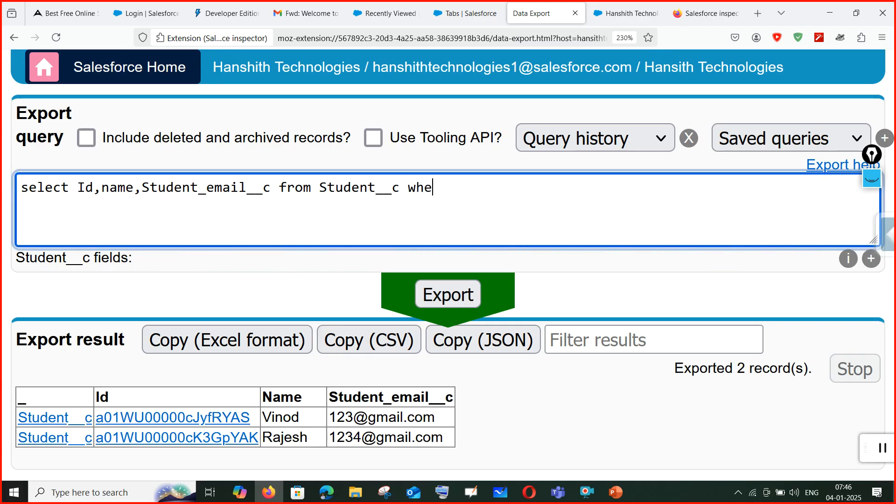
pyautogui.write("re name=''")
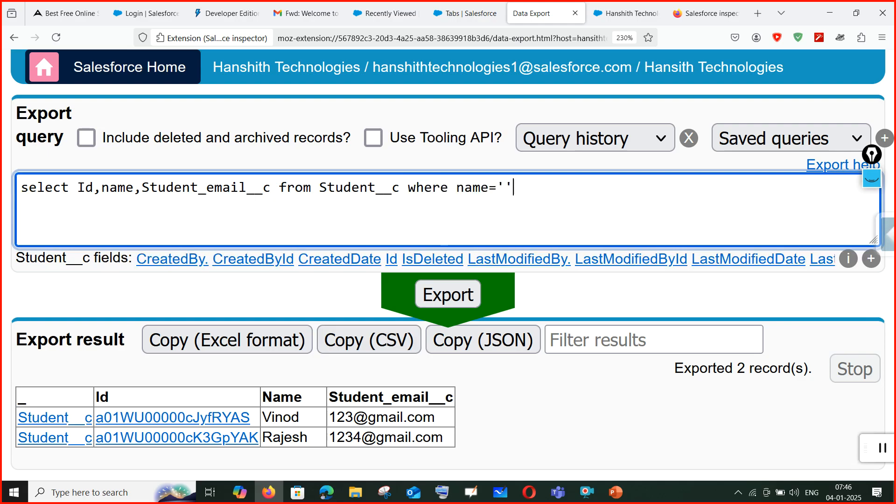
pyautogui.press('Left')
pyautogui.write('vinod')
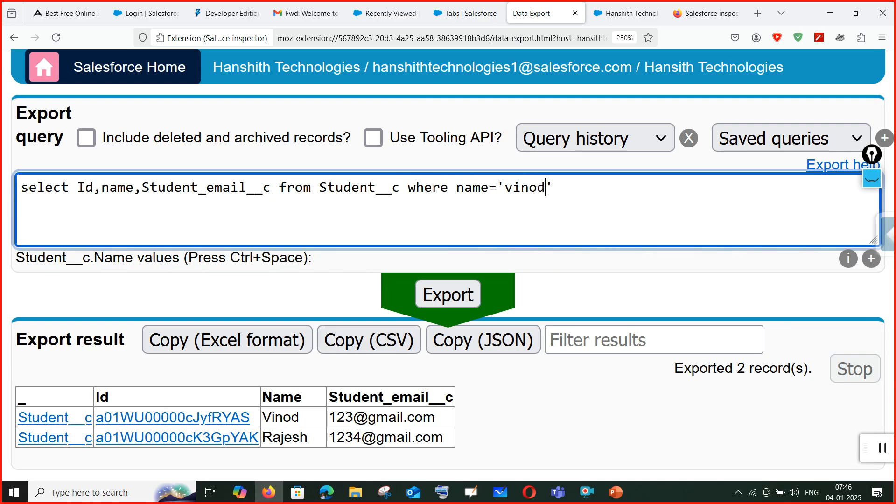
pyautogui.click(453, 294)
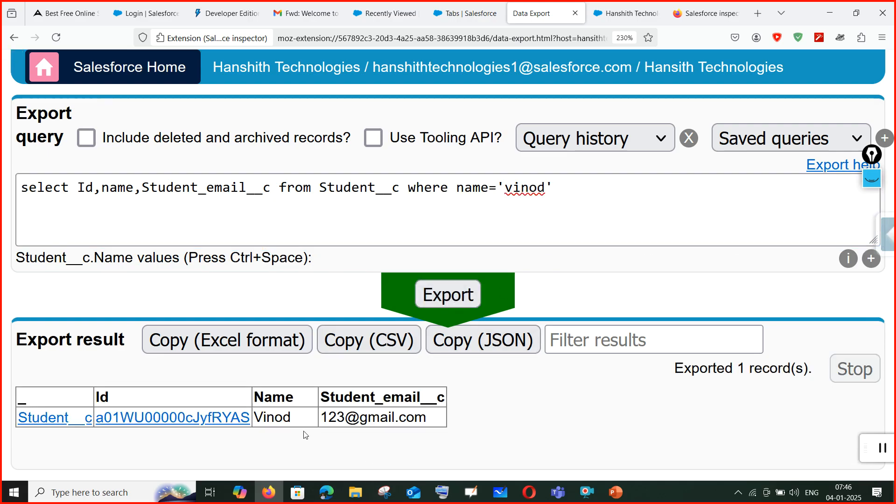
# Change the filter to where name like '%vinod' and export the single matching record.
pyautogui.click(499, 191)
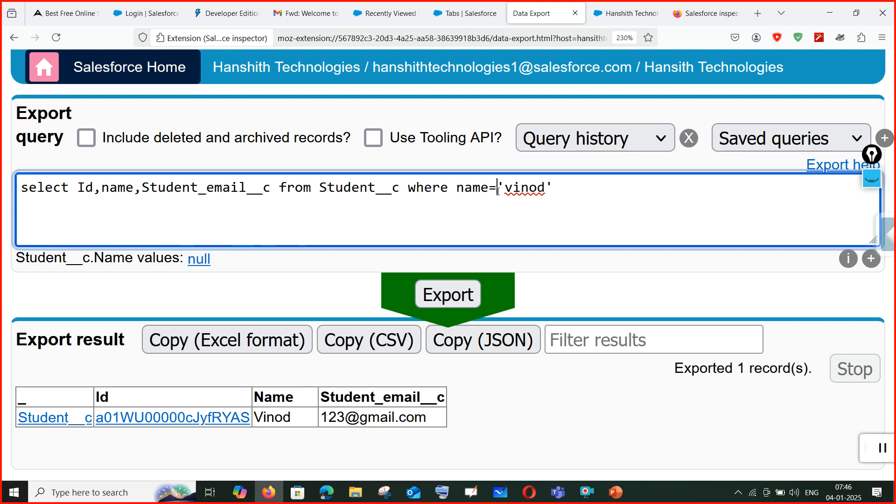
pyautogui.press('BackSpace')
pyautogui.write('like')
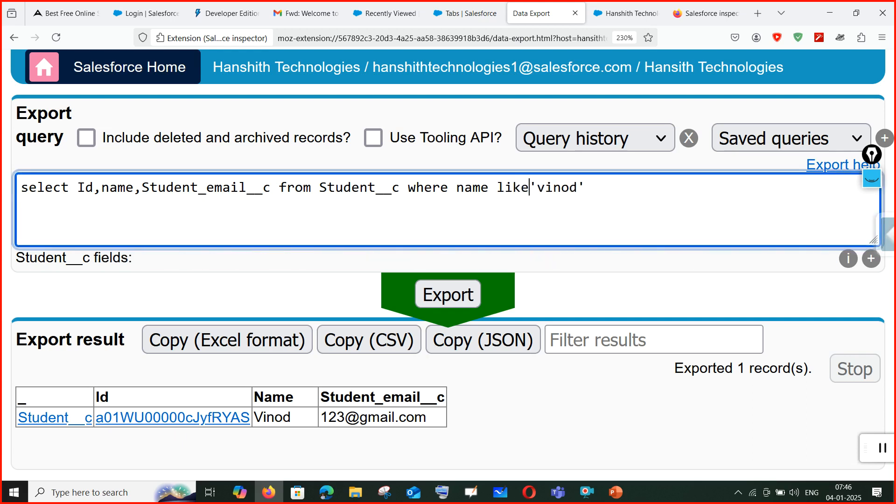
pyautogui.click(534, 181)
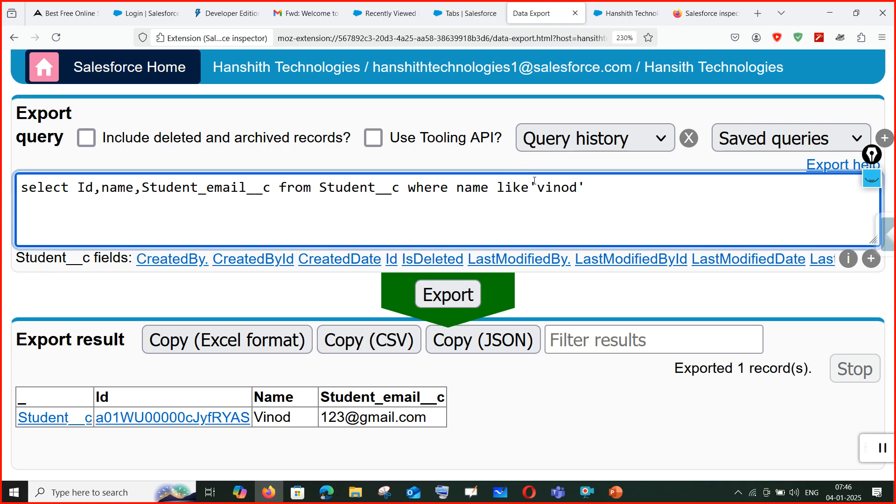
pyautogui.write('%')
pyautogui.click(460, 295)
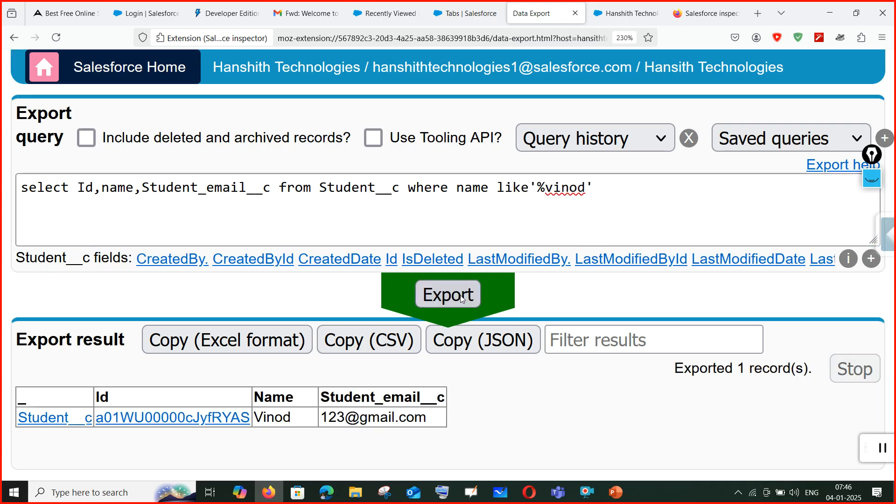
# Replace the Student__c object name in the query with lead.
pyautogui.click(512, 176)
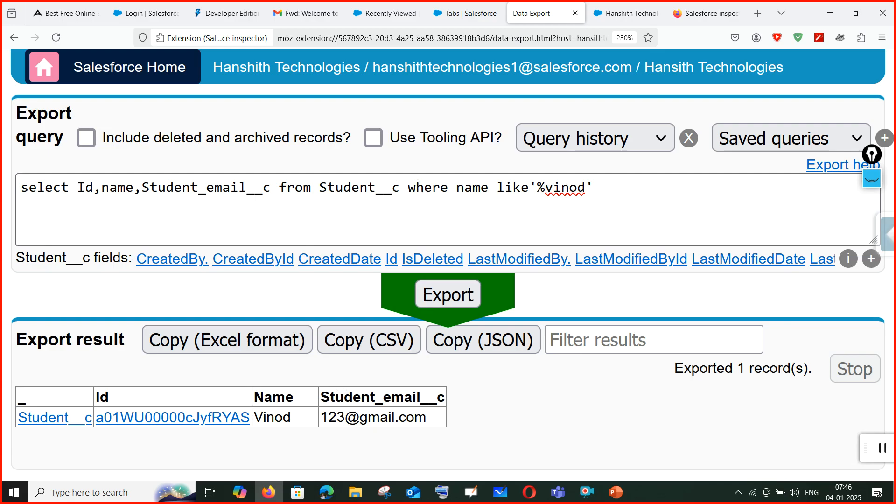
pyautogui.moveTo(399, 185); pyautogui.dragTo(319, 188)
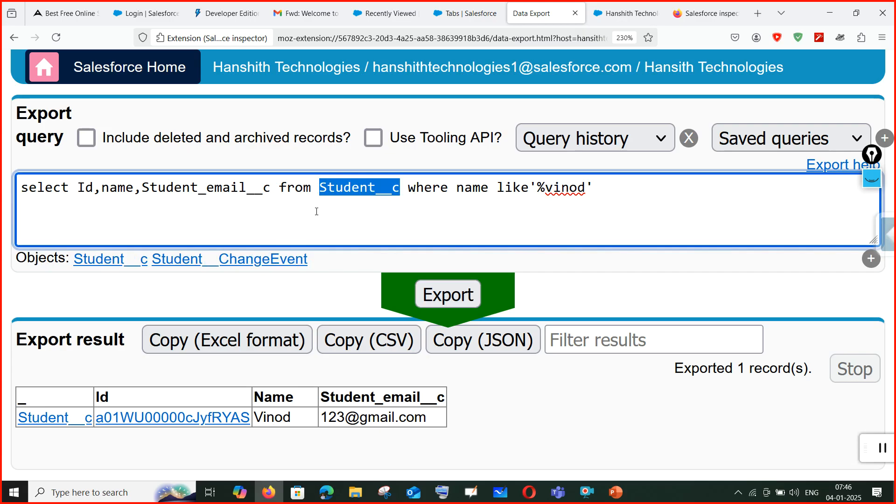
pyautogui.write('lead')
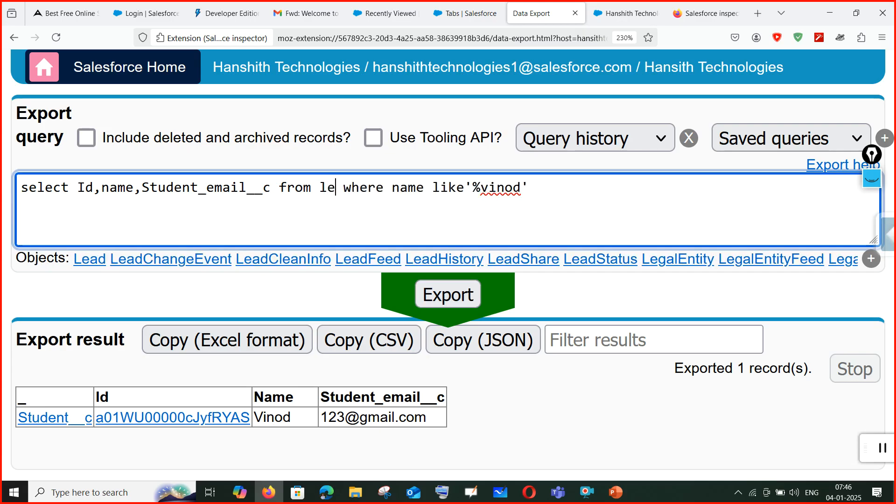
# Rewrite the query as select Id,name from Lead limit 20, dropping the where filter and Student_email__c.
pyautogui.click(90, 258)
pyautogui.moveTo(368, 187); pyautogui.dragTo(704, 206)
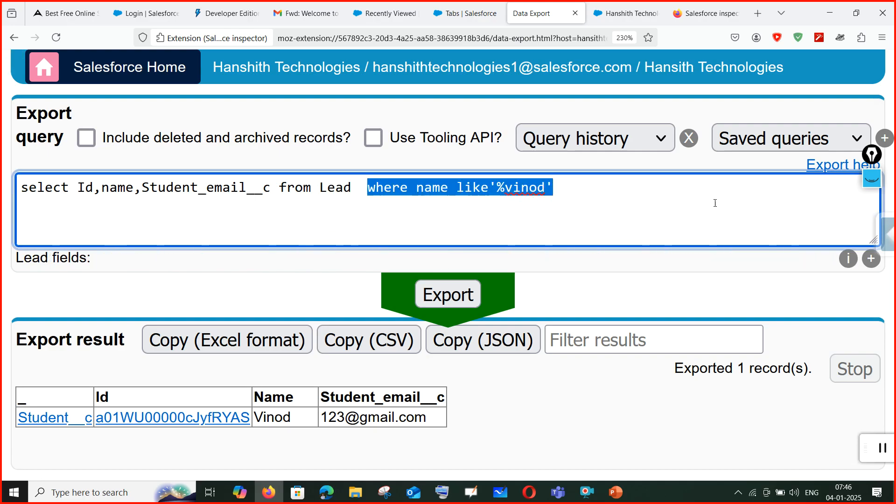
pyautogui.write('limit 20')
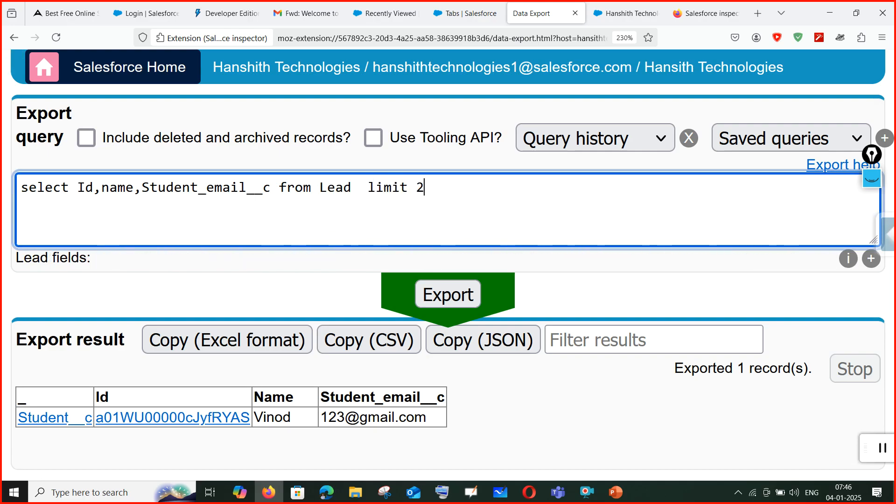
pyautogui.moveTo(273, 196); pyautogui.dragTo(141, 201)
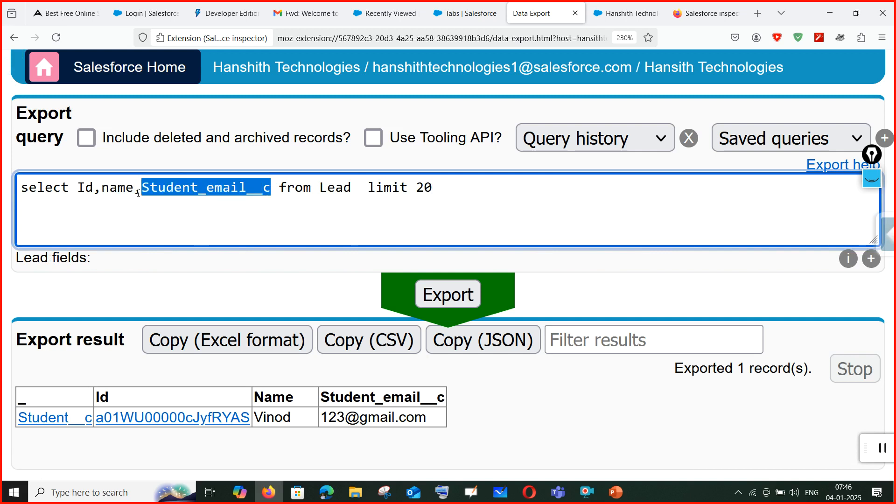
pyautogui.press('BackSpace')
pyautogui.press('BackSpace')
# Export the Lead query and zoom out twice to browse the 20 results.
pyautogui.click(435, 303)
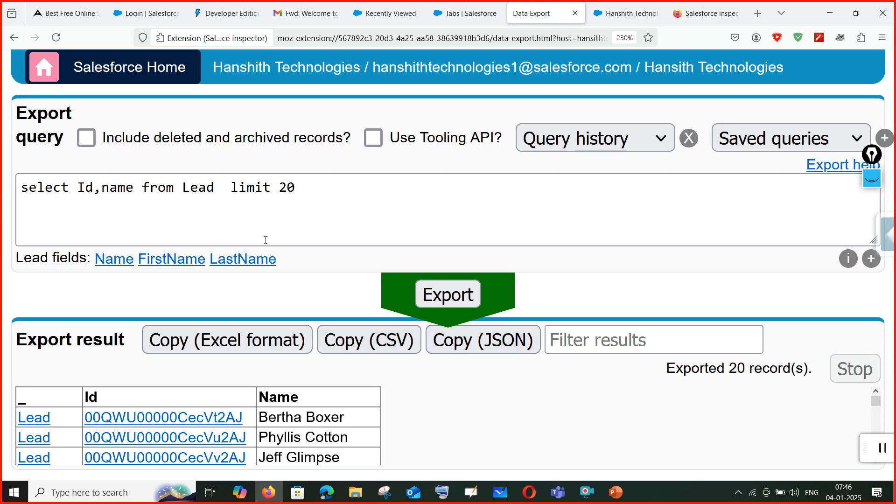
pyautogui.scroll(-5, 328, 435)
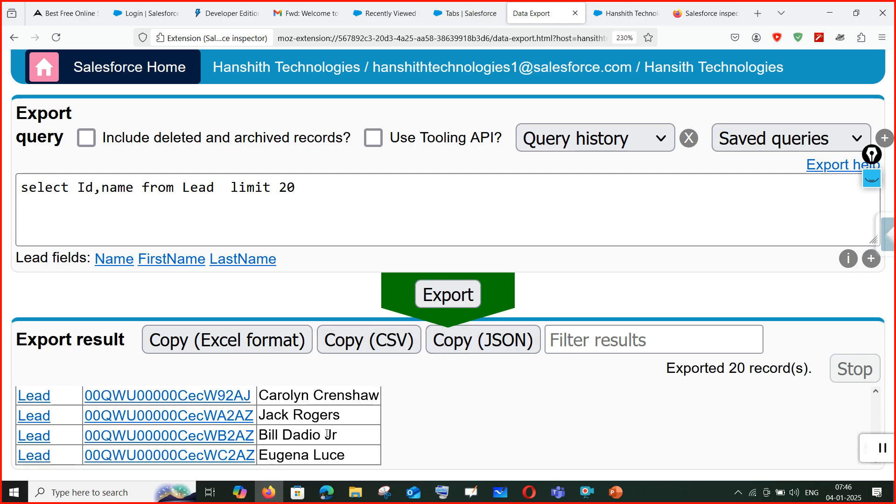
pyautogui.hotkey('ctrl', '-')
pyautogui.hotkey('ctrl', '-')
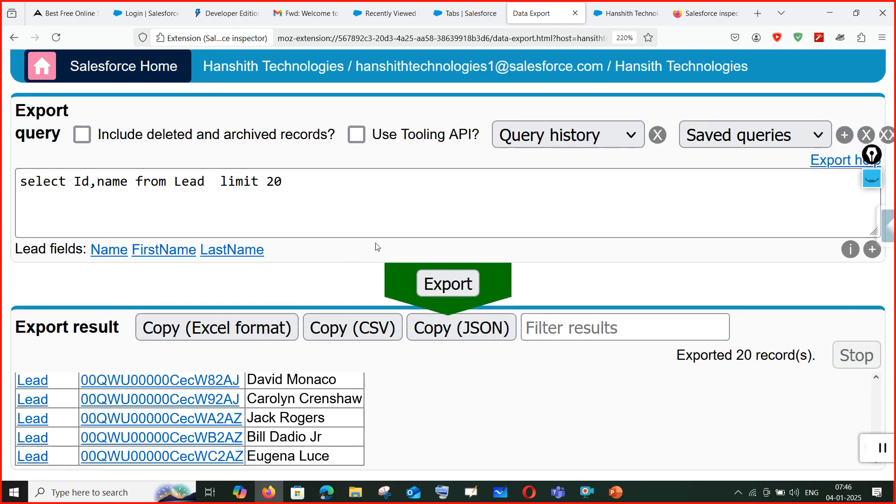
pyautogui.hotkey('ctrl', '-')
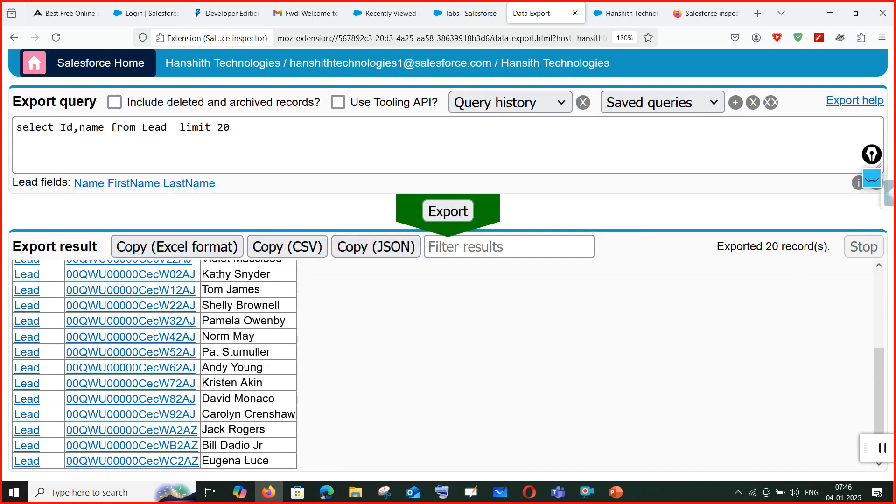
pyautogui.scroll(3, 218, 349)
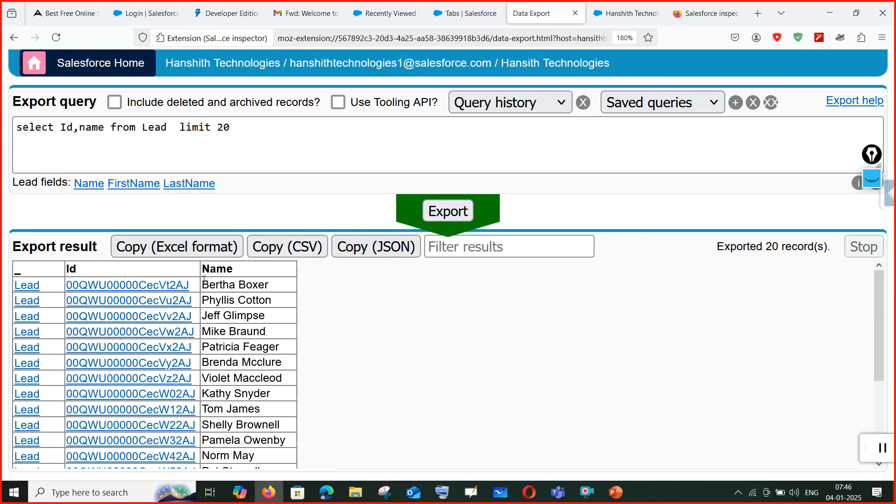
pyautogui.scroll(-3, 219, 387)
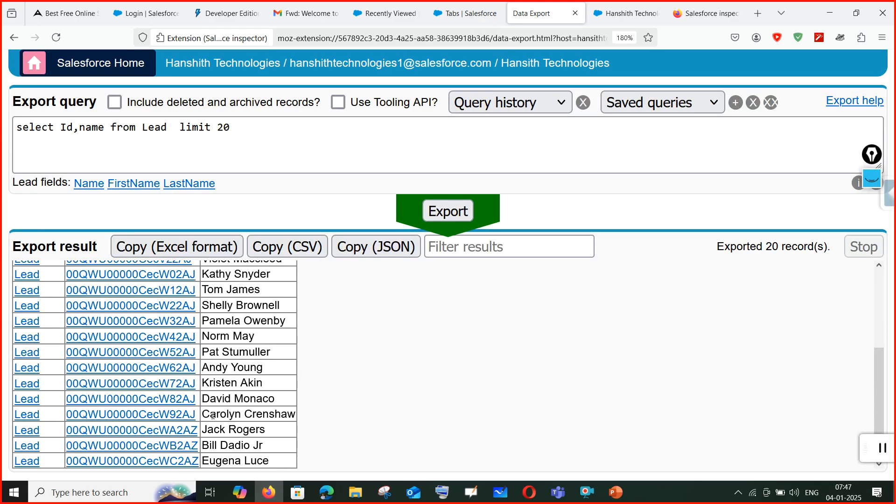
pyautogui.scroll(5, 230, 445)
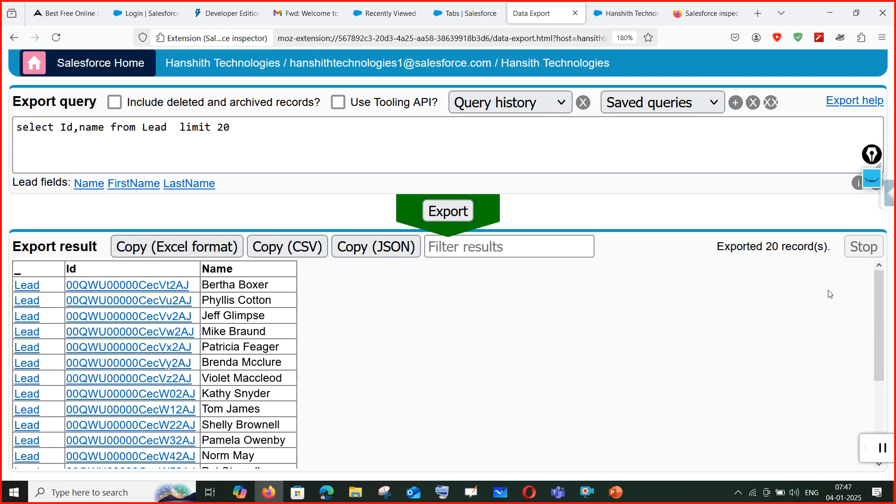
pyautogui.click(278, 136)
# Replace 'limit 20' with a where name like '%be' filter and export.
pyautogui.moveTo(241, 129); pyautogui.dragTo(180, 128)
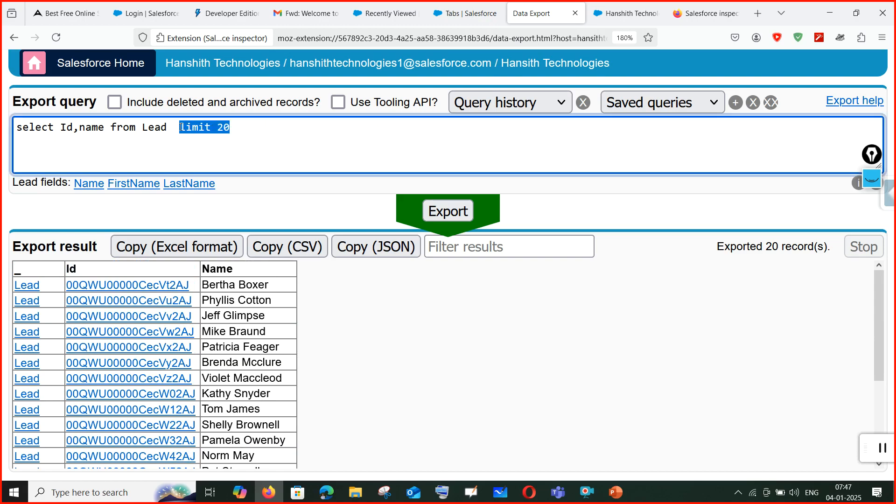
pyautogui.write('where name li')
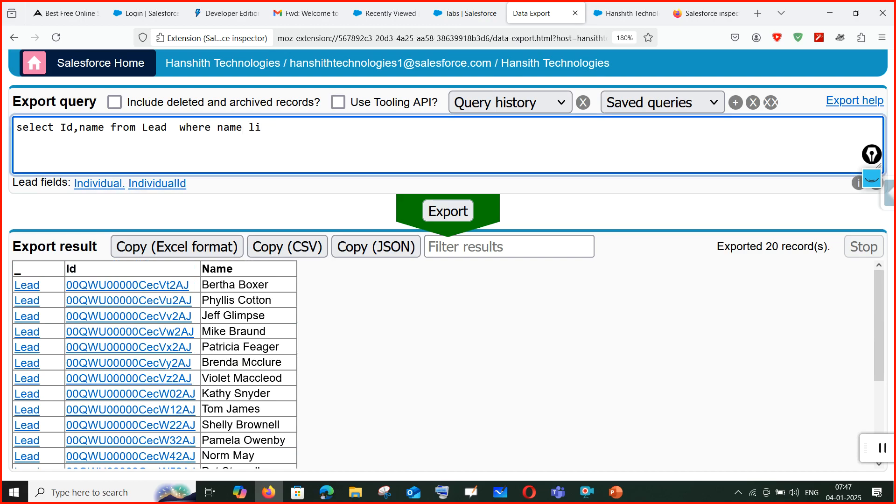
pyautogui.write('ke ')
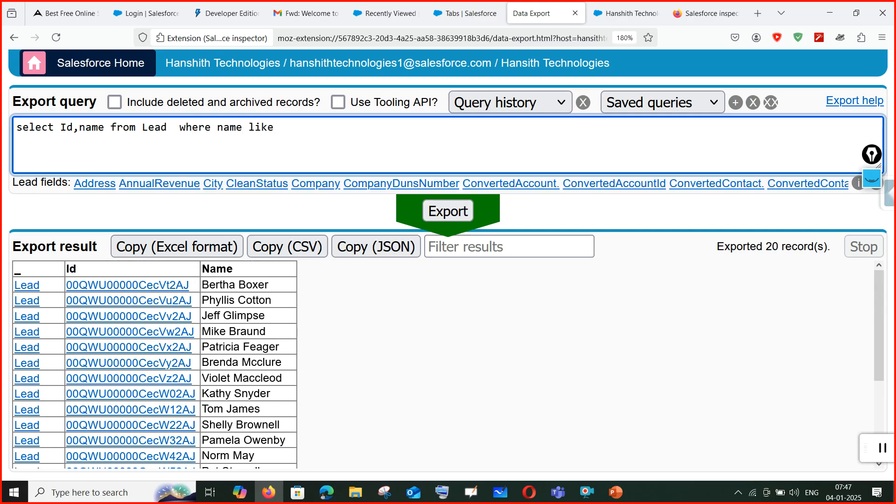
pyautogui.write("''")
pyautogui.write('%')
pyautogui.write('b')
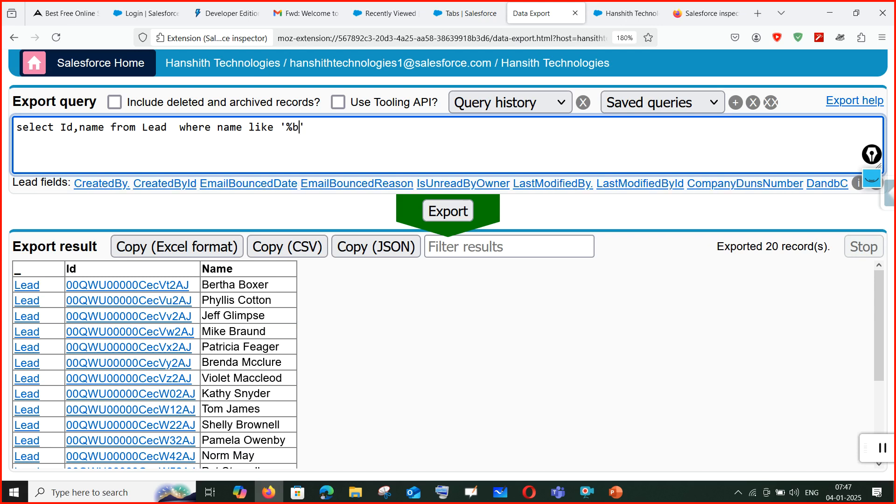
pyautogui.click(468, 210)
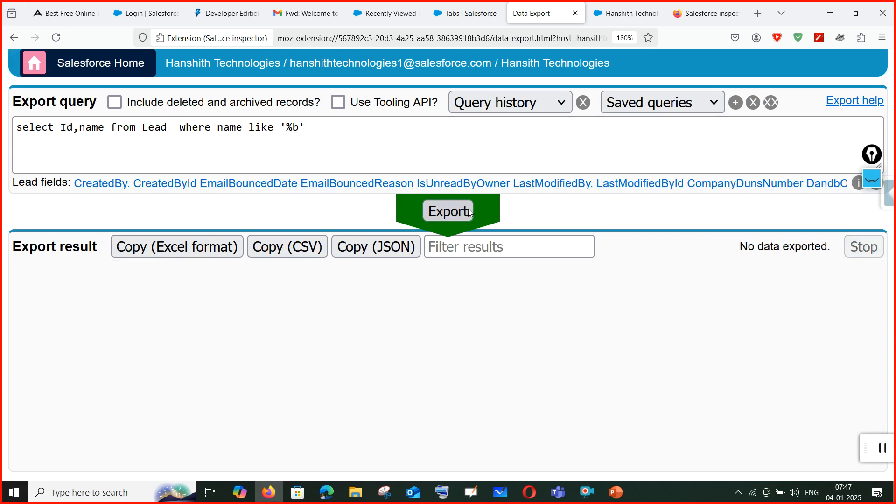
pyautogui.click(326, 139)
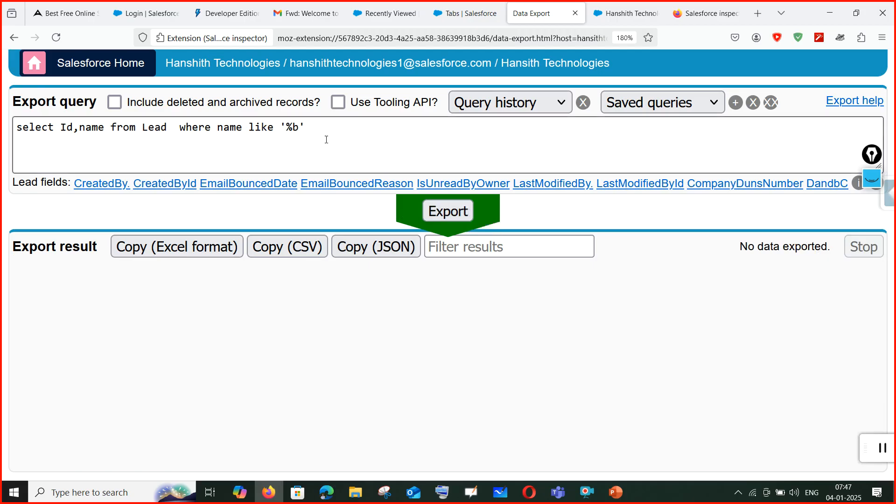
pyautogui.click(301, 125)
pyautogui.write("'%be")
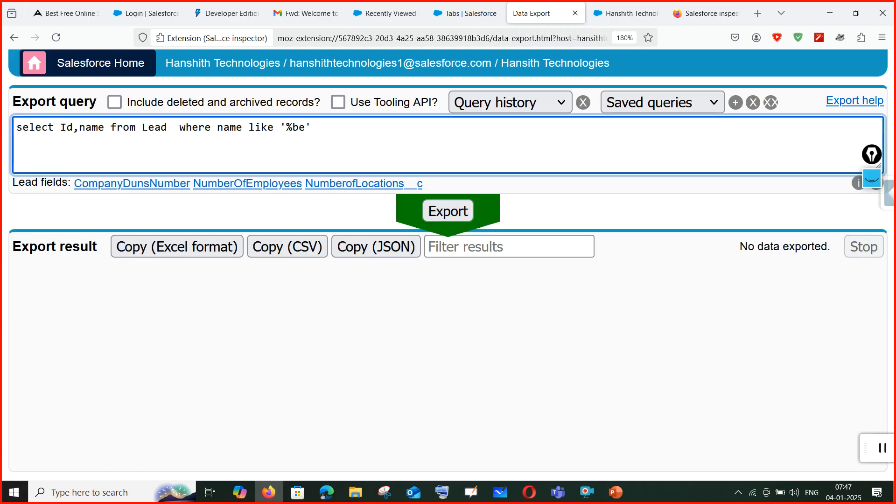
pyautogui.click(469, 217)
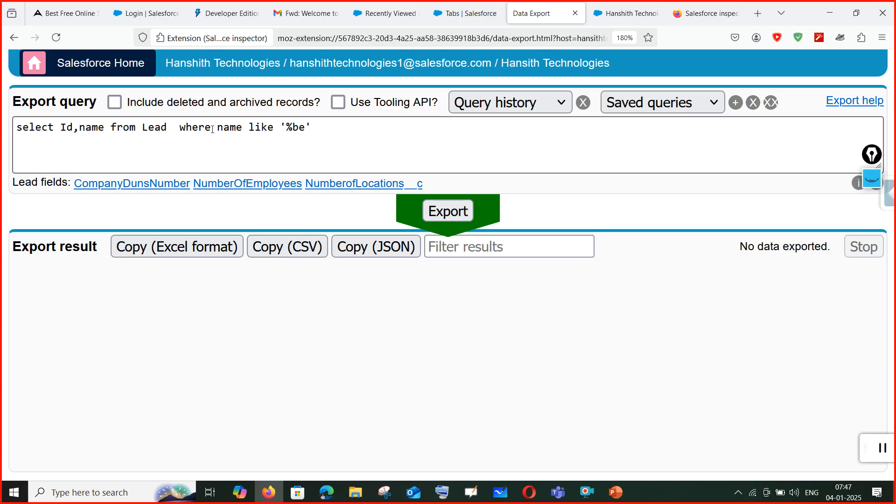
# Delete the name filter and export all 22 Lead records.
pyautogui.moveTo(180, 129); pyautogui.dragTo(394, 134)
pyautogui.press('BackSpace')
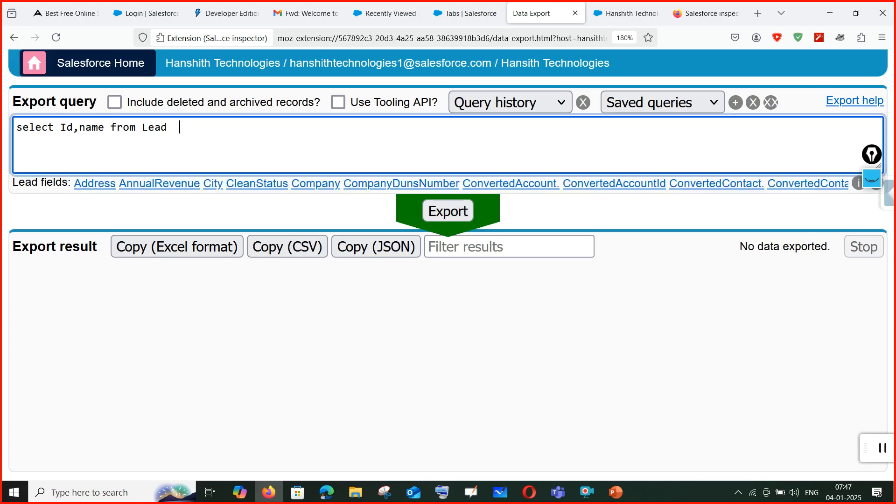
pyautogui.click(453, 206)
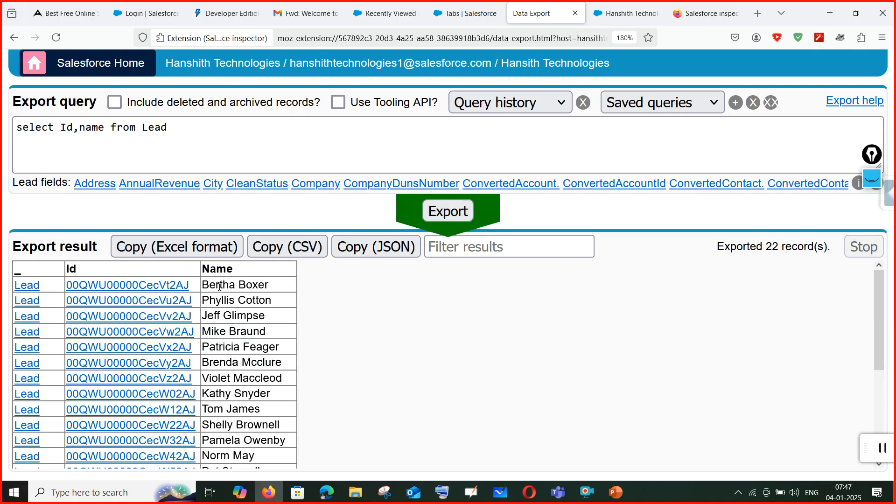
pyautogui.moveTo(221, 284); pyautogui.dragTo(204, 285)
pyautogui.click(242, 129)
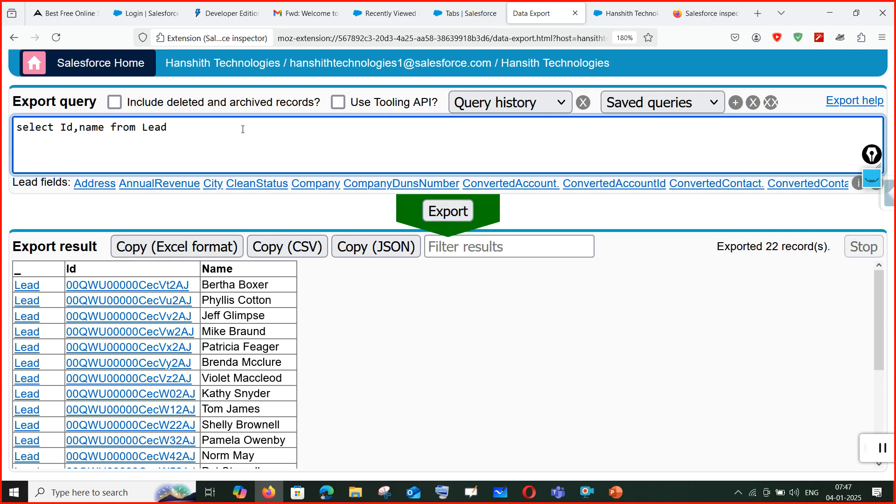
# Append where name like '%Ber', correcting the 'link' typo to 'like', and export.
pyautogui.write('where name li')
pyautogui.write("nk ''")
pyautogui.write('%%')
pyautogui.write('Ber')
pyautogui.press('Delete')
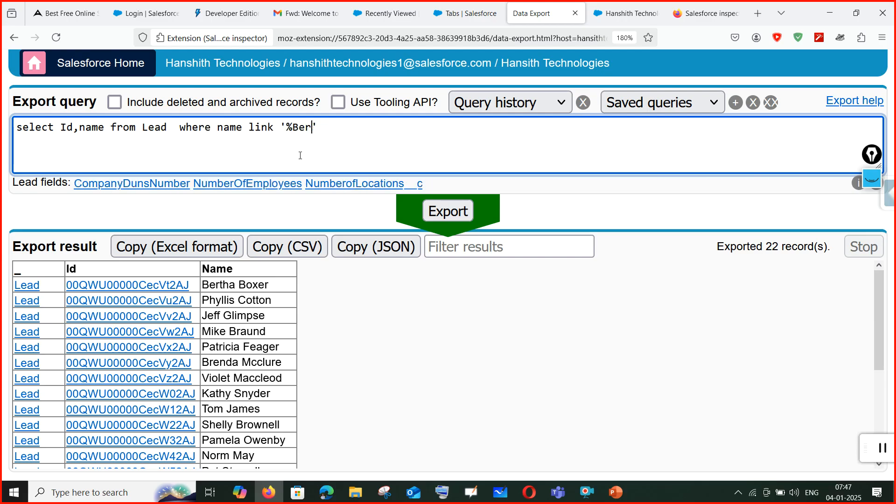
pyautogui.click(438, 215)
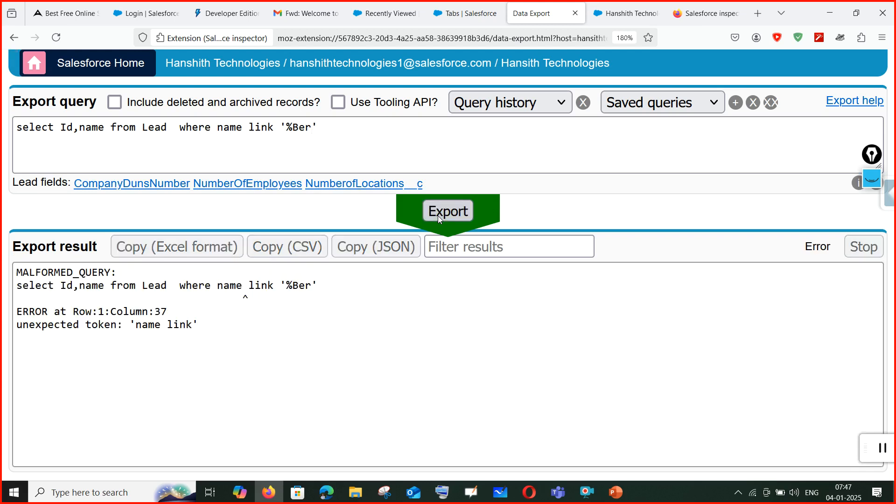
pyautogui.click(269, 127)
pyautogui.press('BackSpace')
pyautogui.write('e')
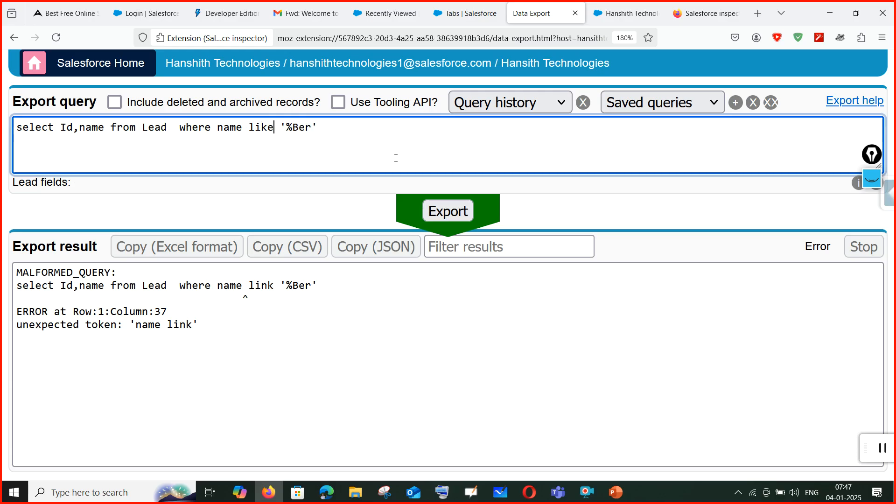
pyautogui.click(454, 213)
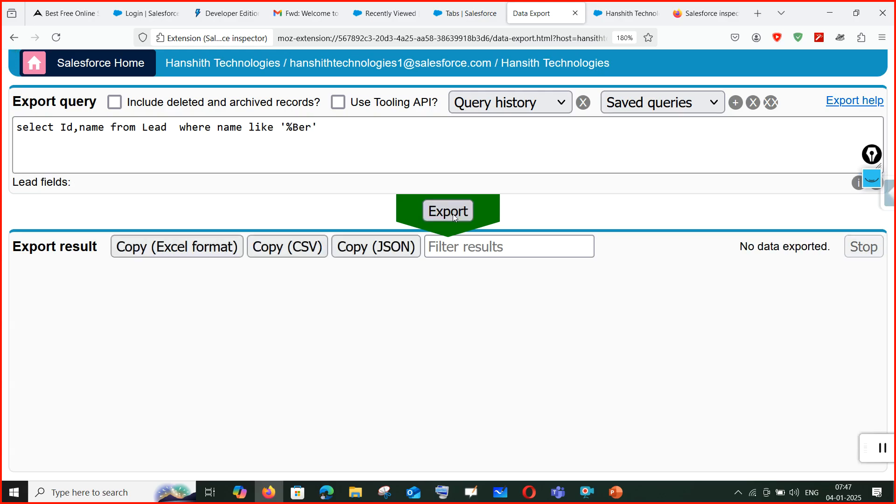
# Add a trailing % so the pattern reads '%Ber%' and export the two matching Leads.
pyautogui.click(317, 133)
pyautogui.click(308, 126)
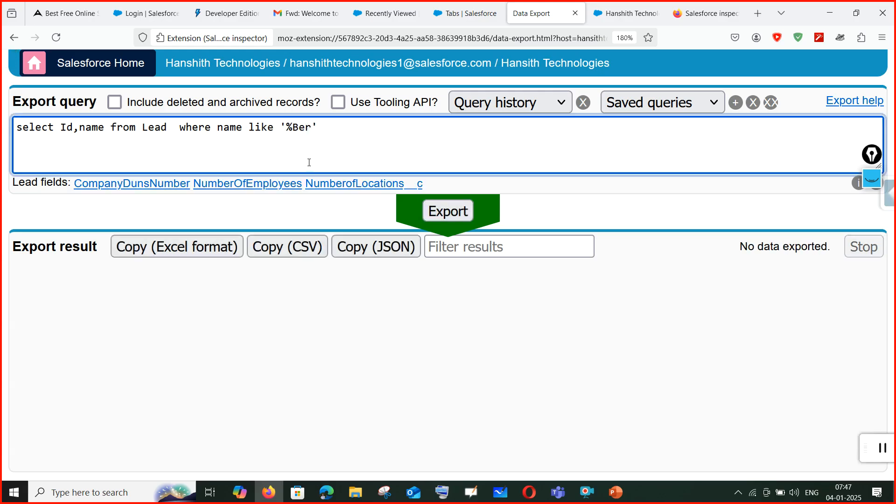
pyautogui.write('%')
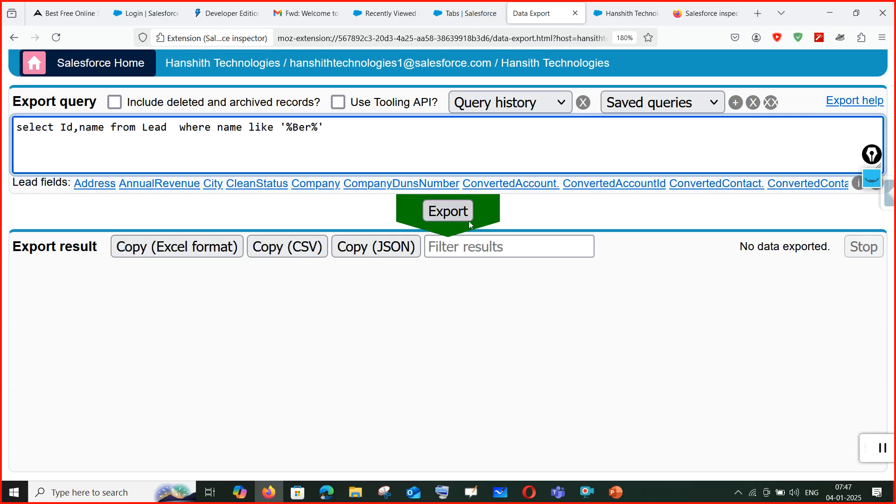
pyautogui.click(450, 216)
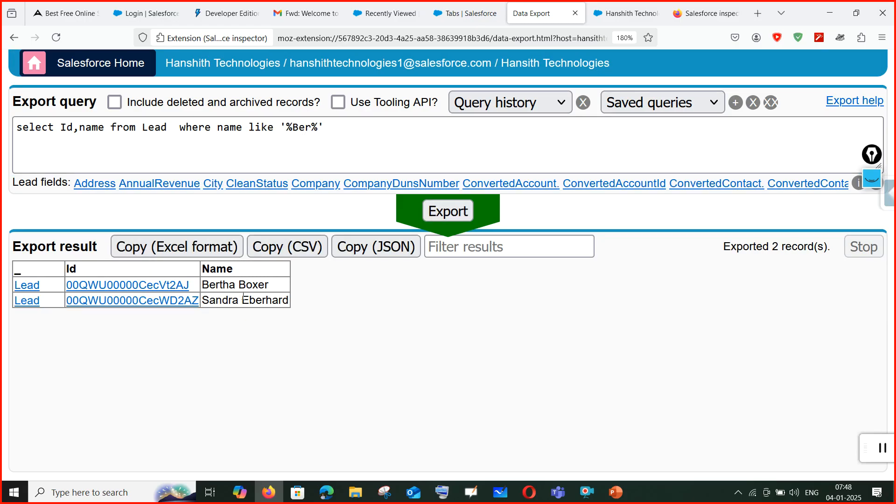
pyautogui.moveTo(249, 300); pyautogui.dragTo(266, 301)
pyautogui.moveTo(203, 285); pyautogui.dragTo(220, 286)
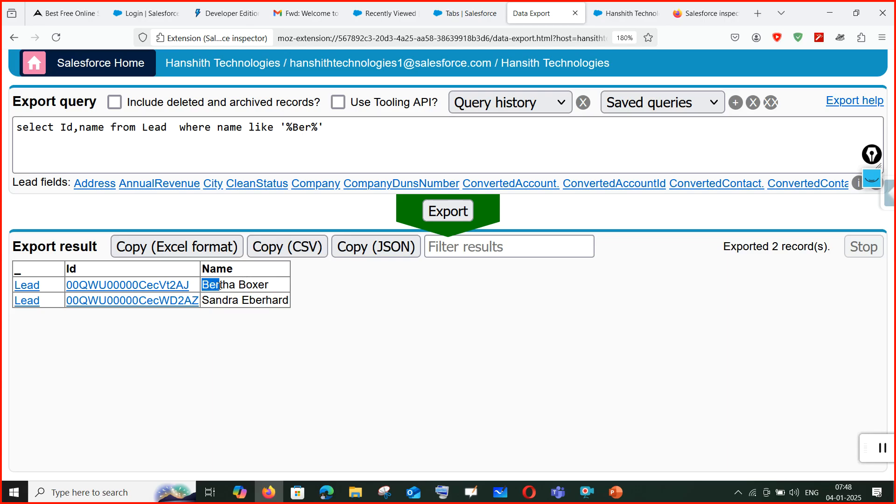
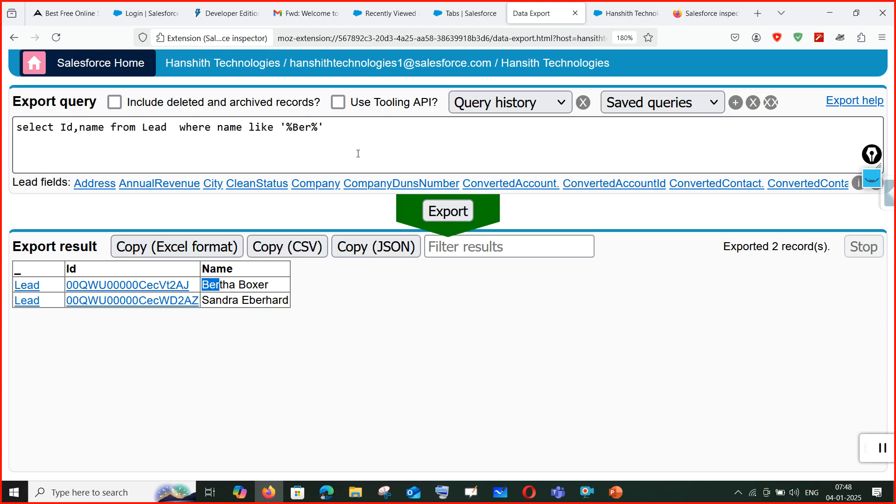
# Scroll past the two '%Ber%' Lead results, clear the selection, and go to the Salesforce Setup Tabs page.
pyautogui.scroll(-4, 359, 296)
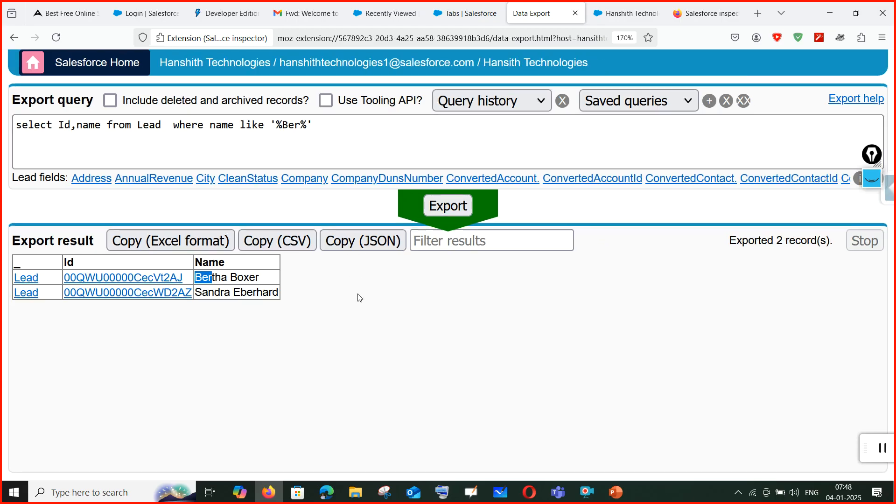
pyautogui.click(567, 265)
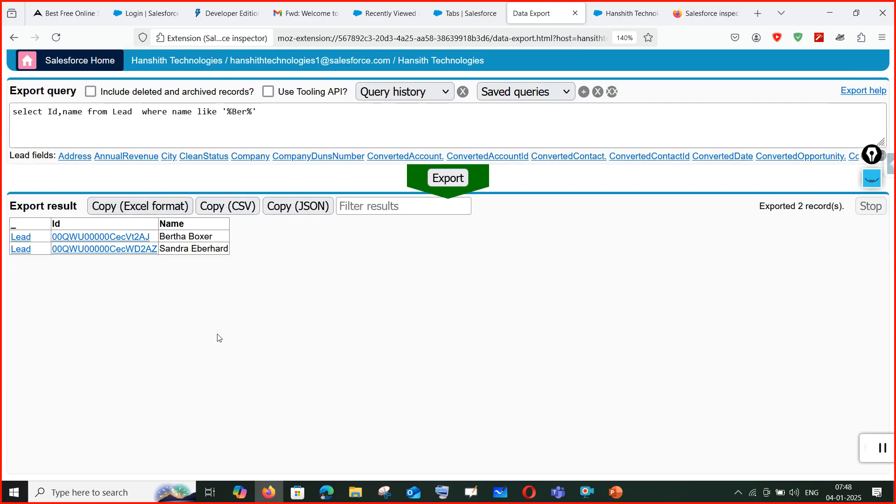
pyautogui.click(470, 13)
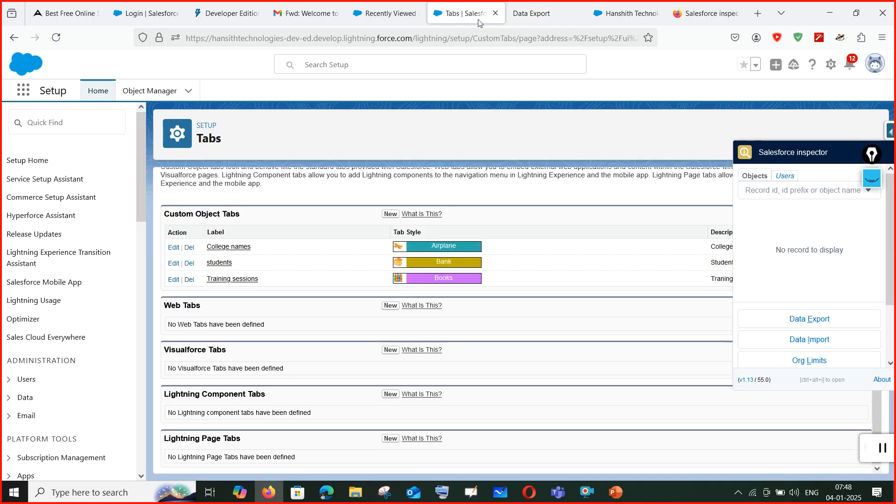
# From the Navigation Items settings, bring up the students list in Opera and reload it.
pyautogui.click(607, 13)
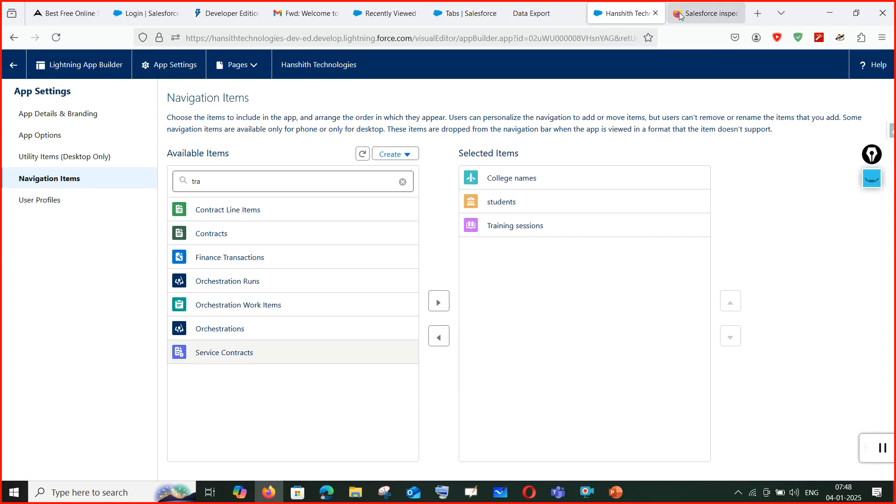
pyautogui.moveTo(523, 499)
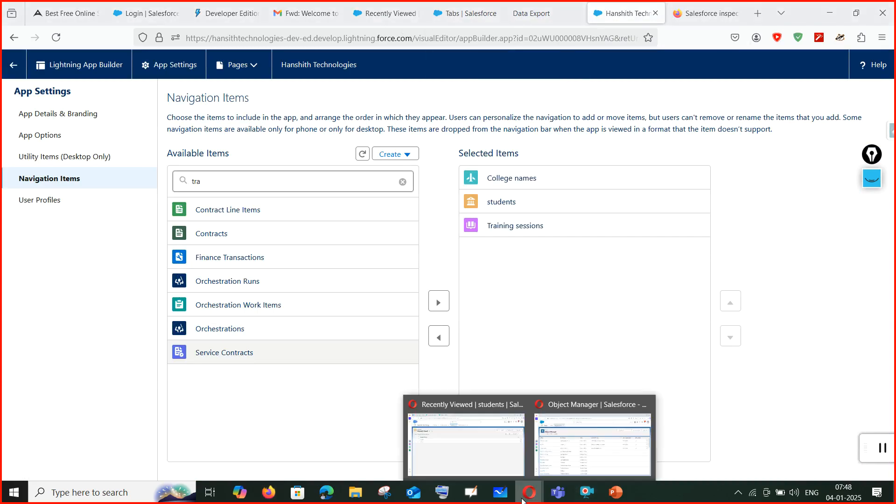
pyautogui.click(498, 449)
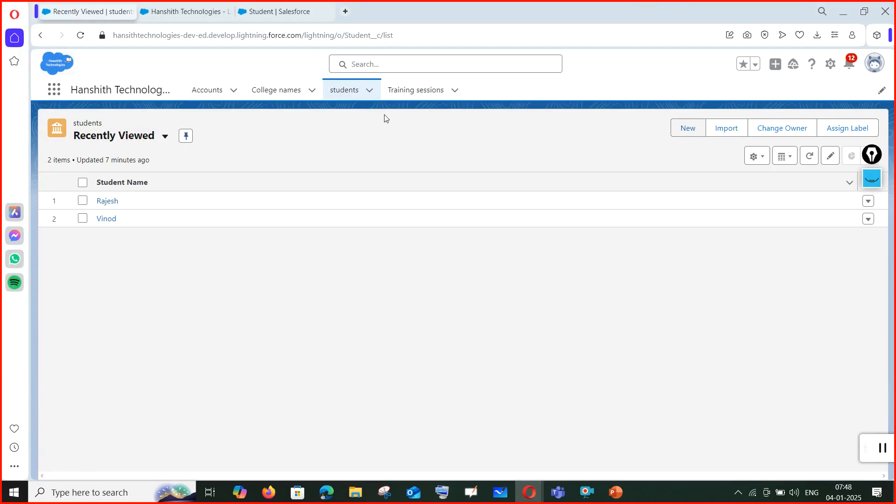
pyautogui.click(346, 94)
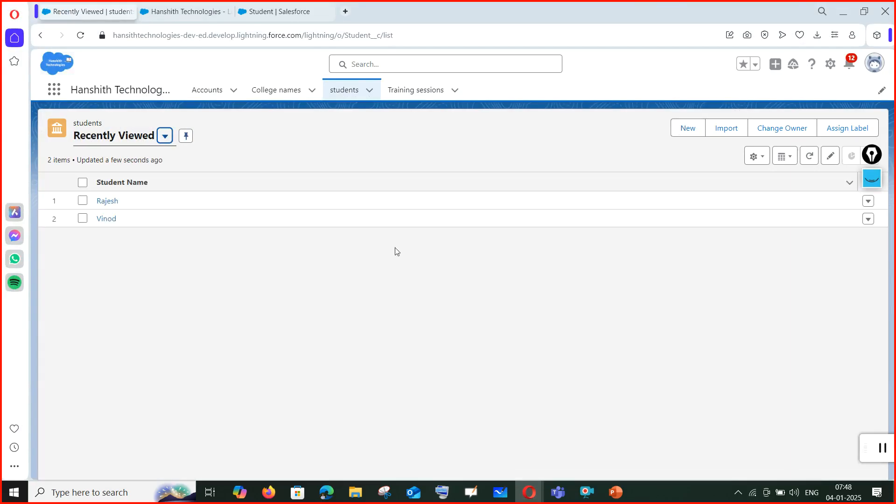
# Start a New Student record, try an autofilled name, then discard it and return to App Builder.
pyautogui.click(686, 128)
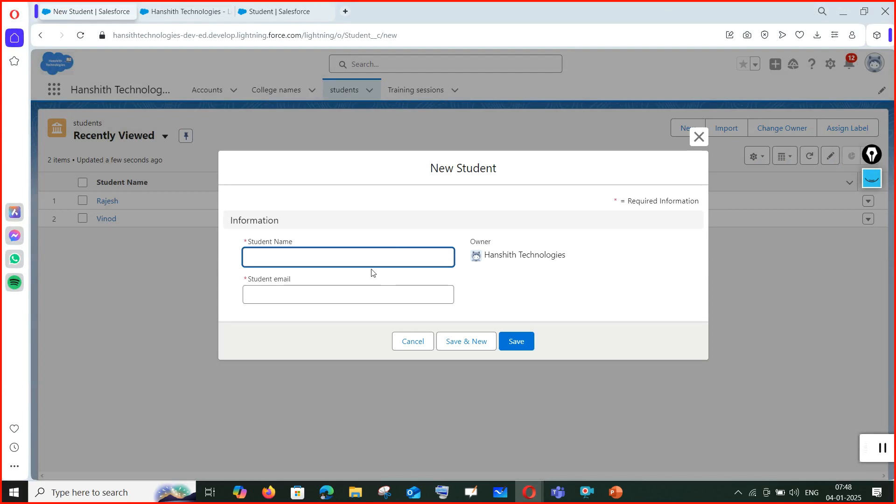
pyautogui.click(390, 260)
pyautogui.click(387, 297)
pyautogui.click(426, 298)
pyautogui.click(697, 140)
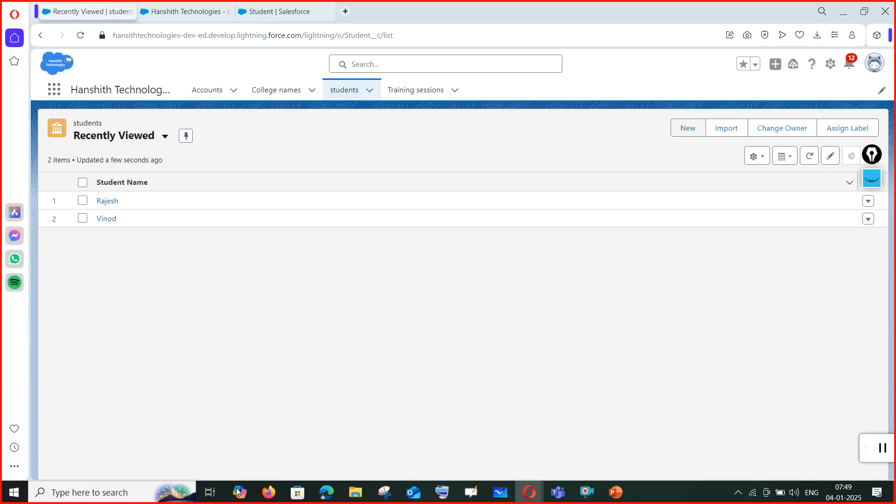
pyautogui.click(269, 492)
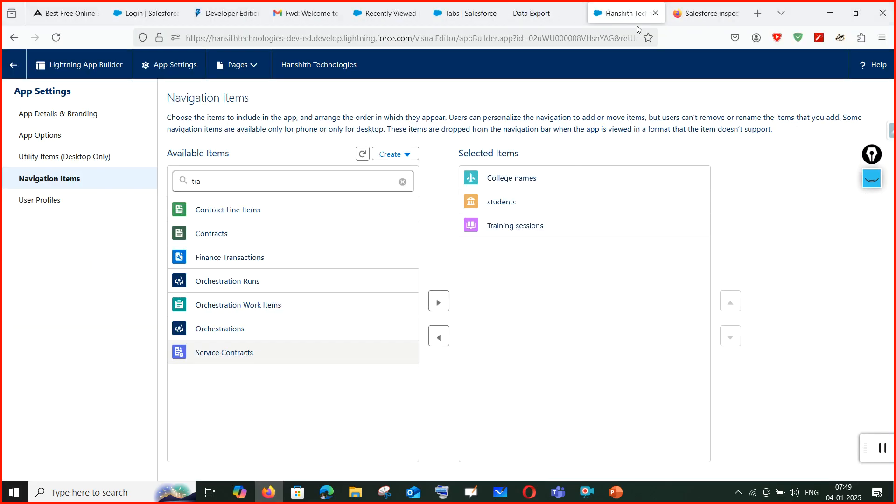
# Glance over the inspector, App Builder and Data Export tabs, then show PowerPoint slide 4, Types of Salesforce Positions.
pyautogui.click(702, 17)
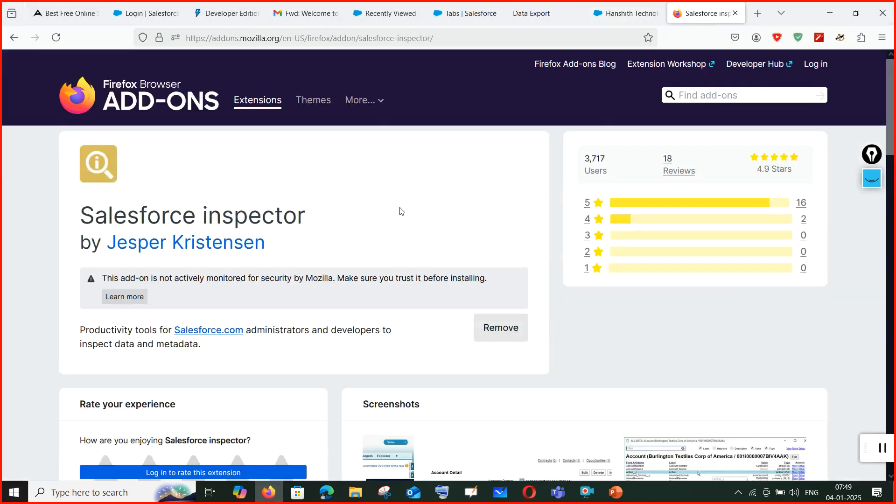
pyautogui.click(630, 16)
pyautogui.click(532, 14)
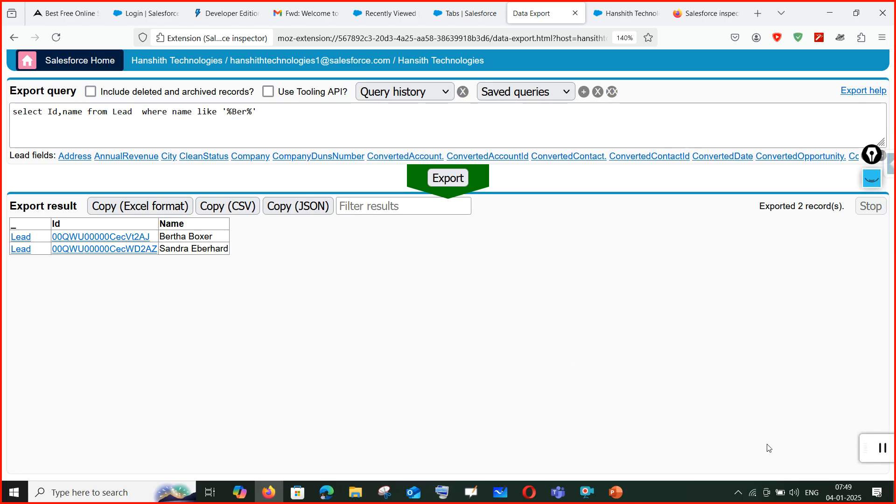
pyautogui.click(616, 492)
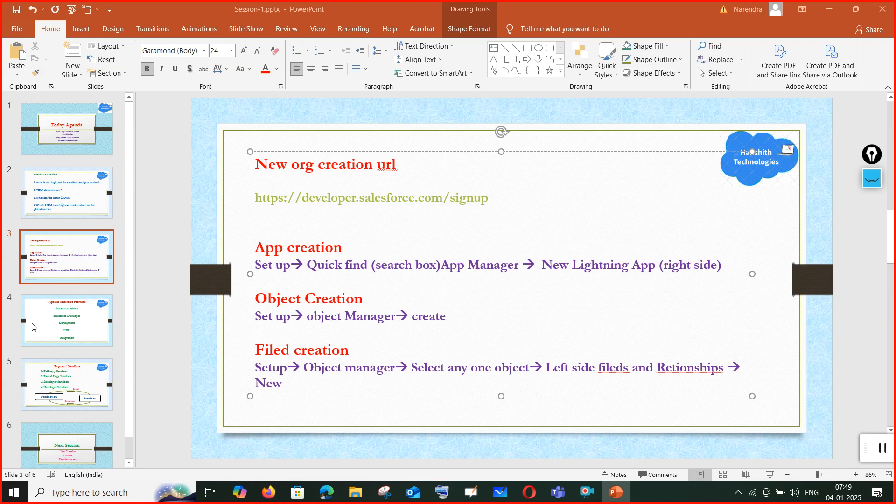
pyautogui.click(96, 314)
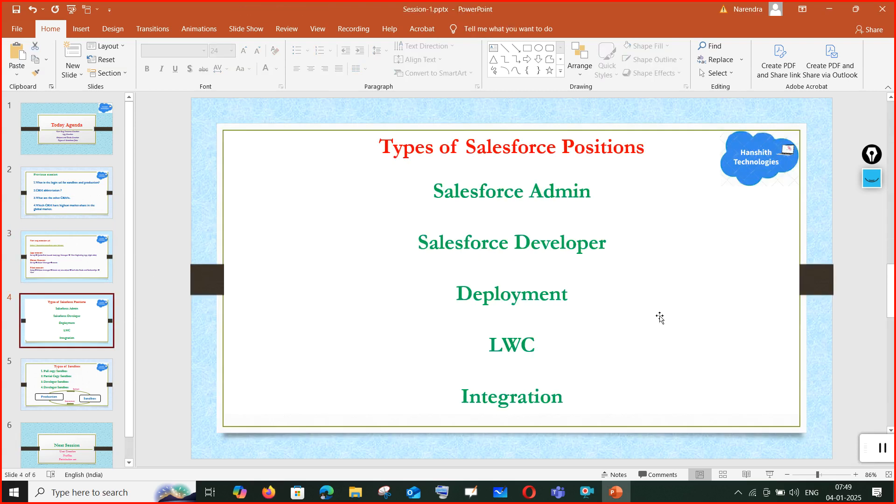